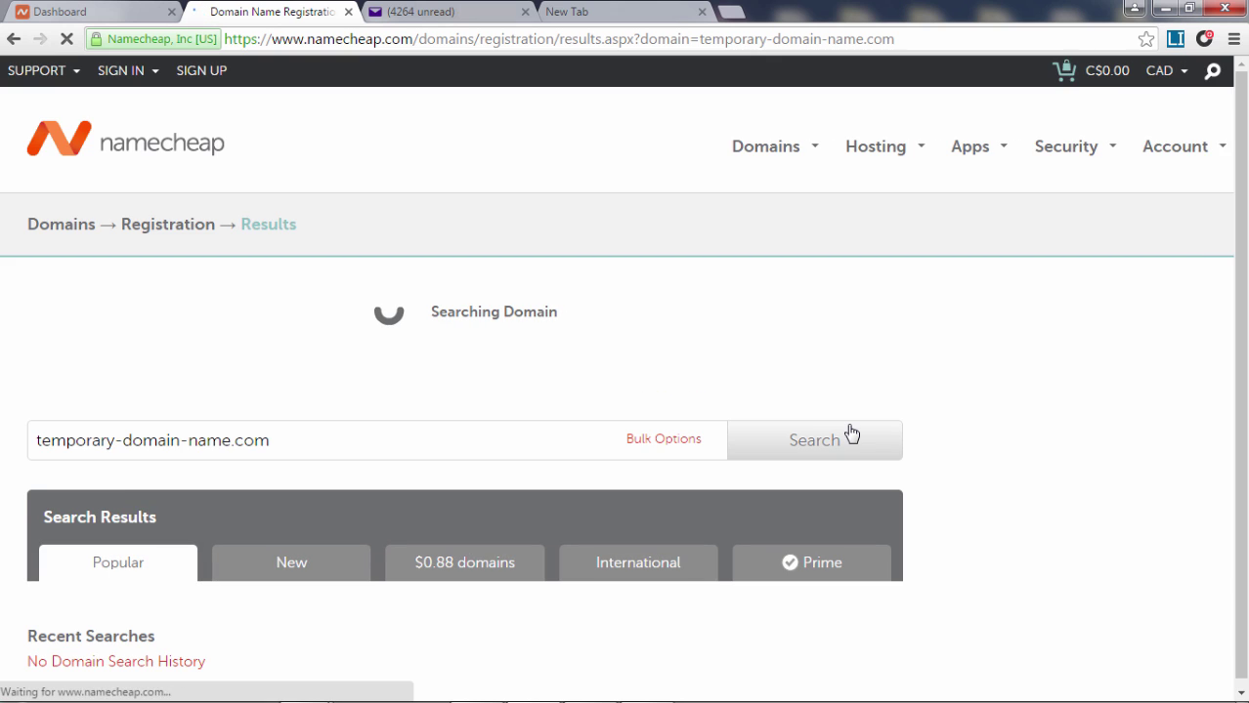
Compare the yearly prices of temporary-domain-name.com and temporary-domain-name.xyz in the domain search results, including the .xyz regular price
scroll(533, 467, "down", 2)
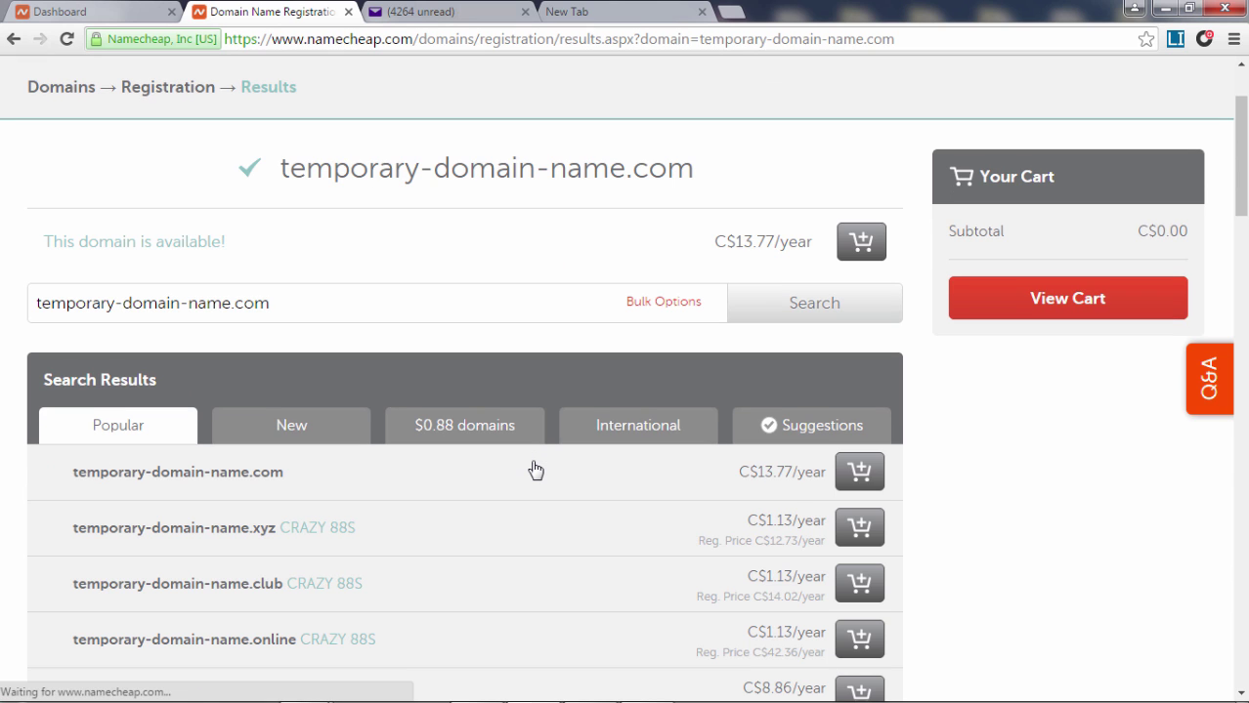
left_click_drag(280, 168, 696, 170)
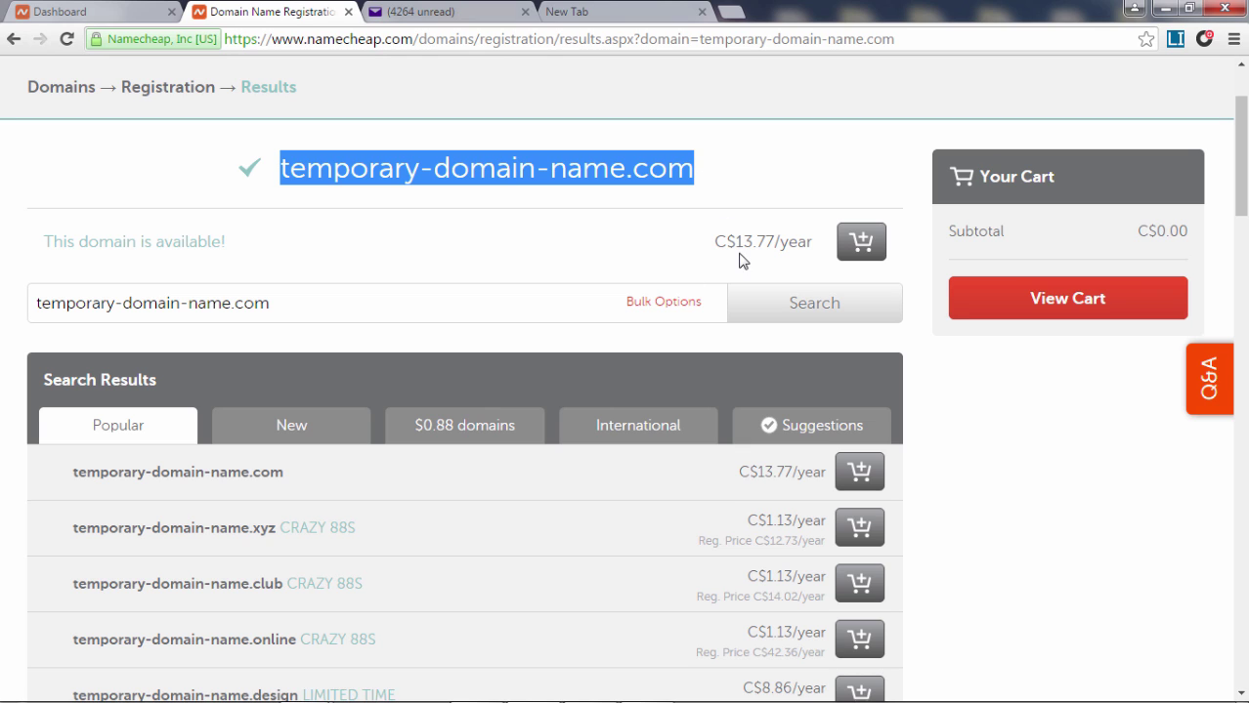
left_click_drag(735, 241, 793, 249)
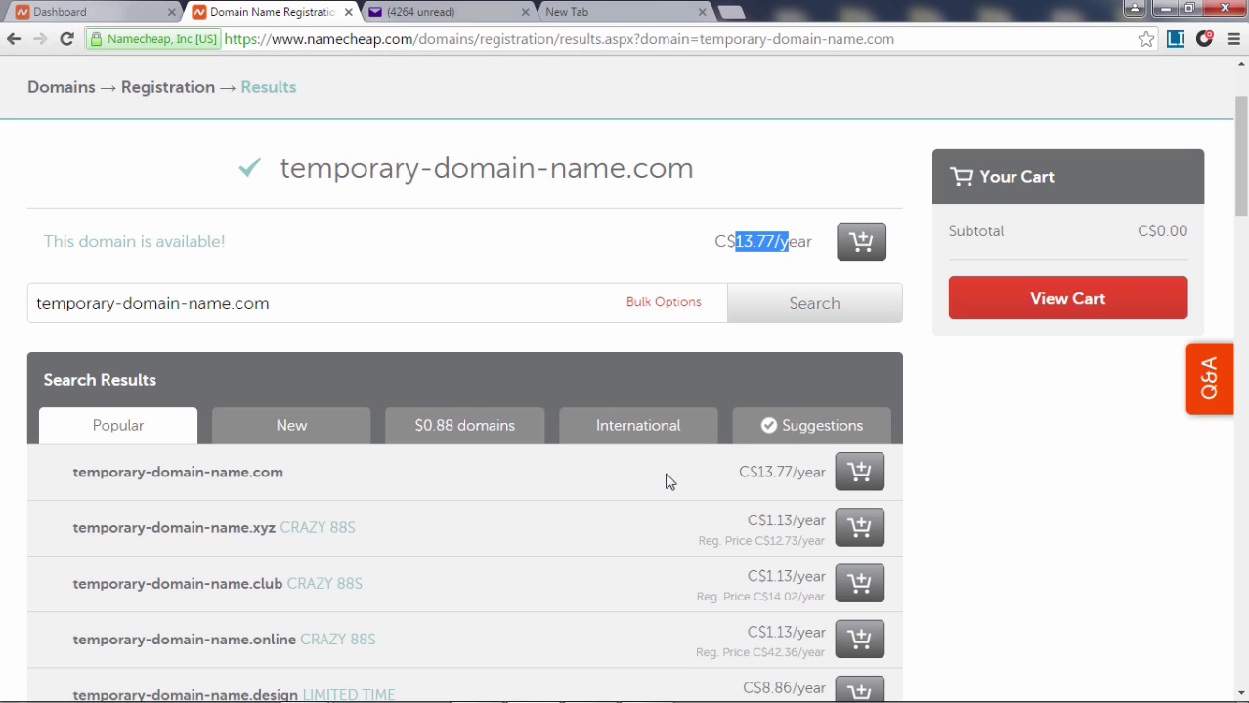
left_click(1045, 422)
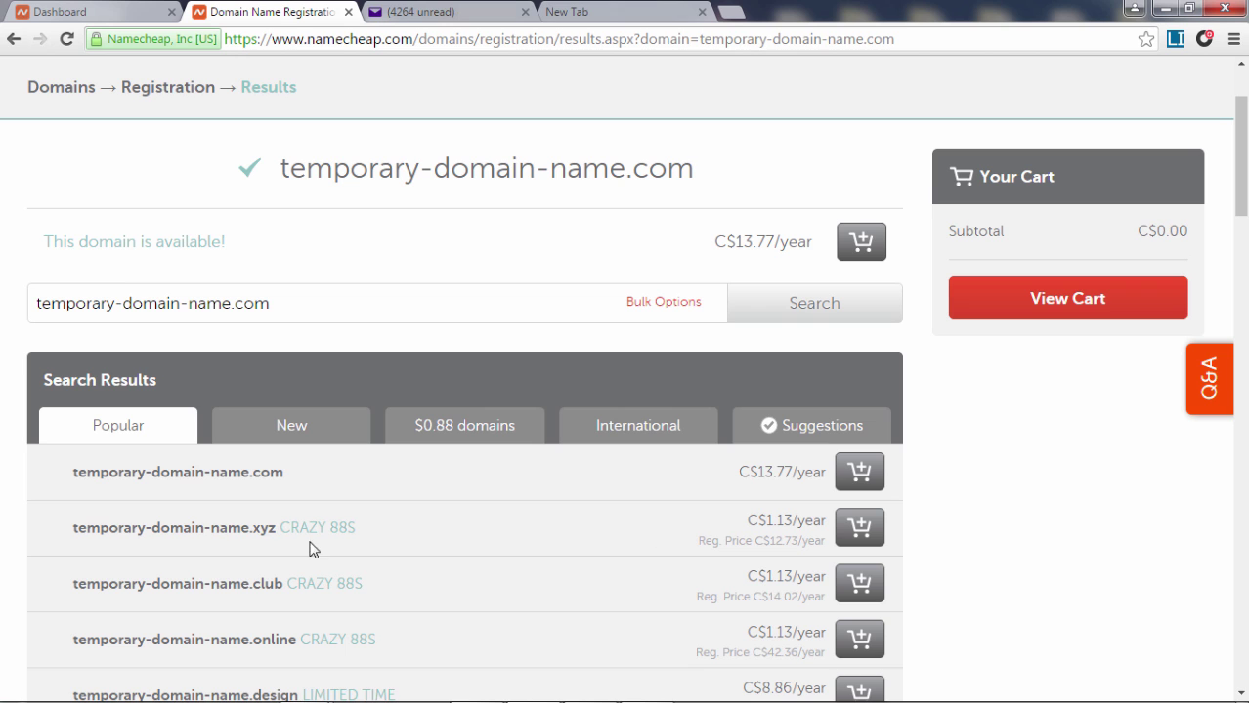
scroll(399, 571, "down", 2)
scroll(217, 460, "down", 1)
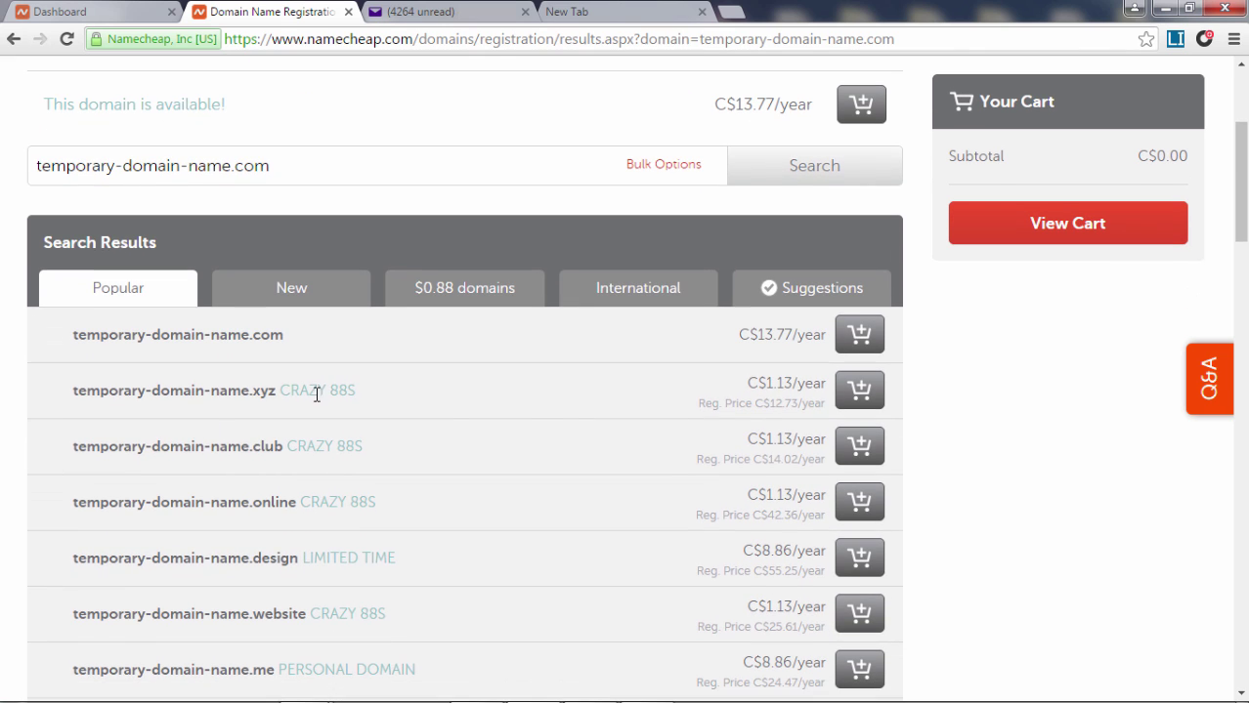
left_click_drag(748, 384, 823, 385)
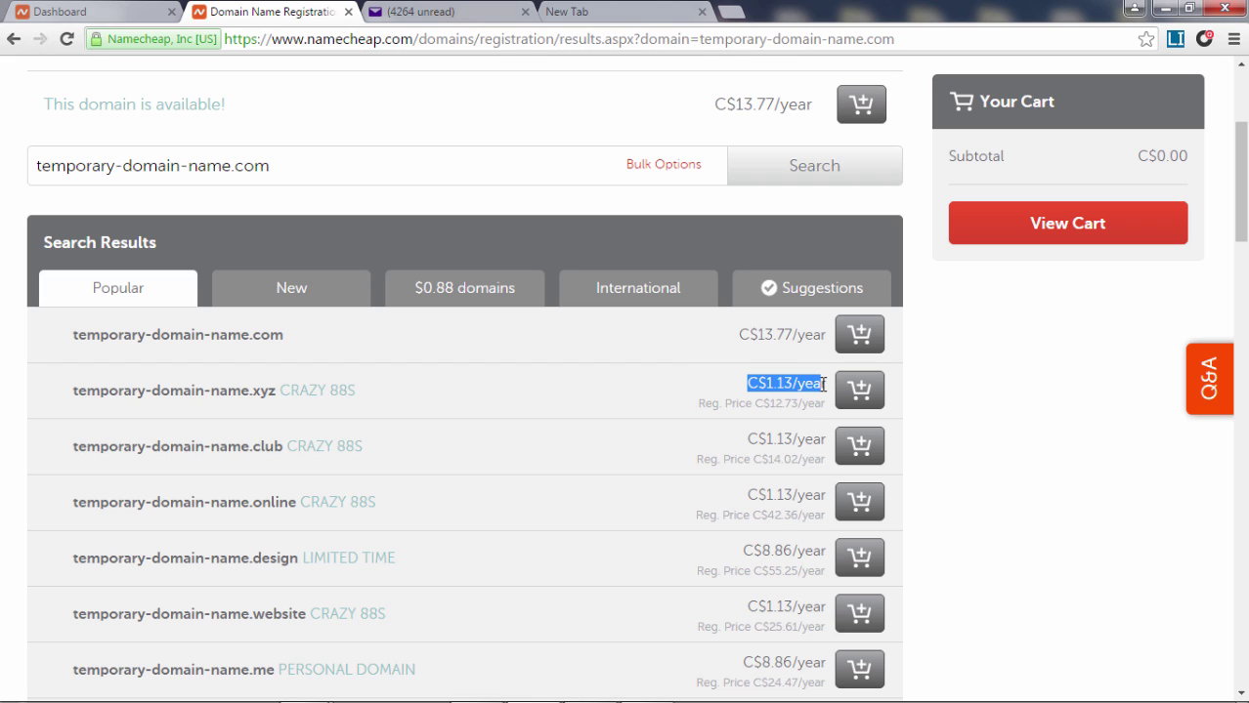
left_click_drag(700, 404, 825, 406)
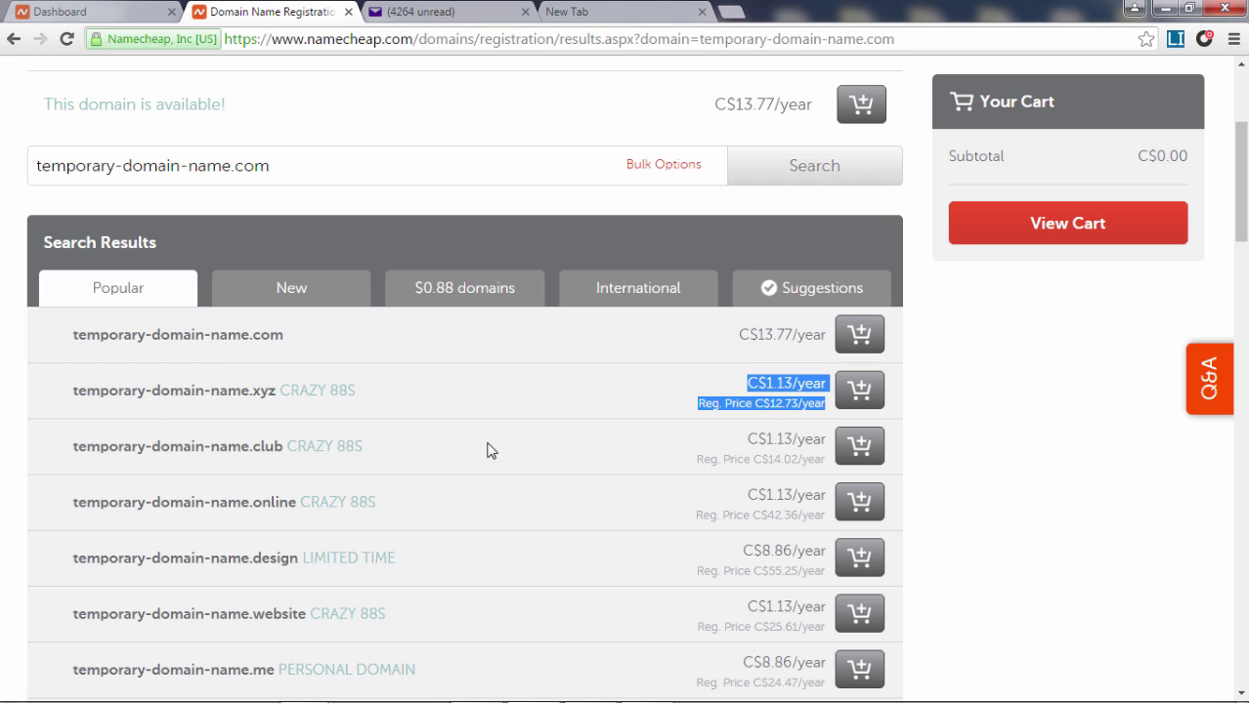
left_click(763, 385)
left_click_drag(749, 384, 805, 387)
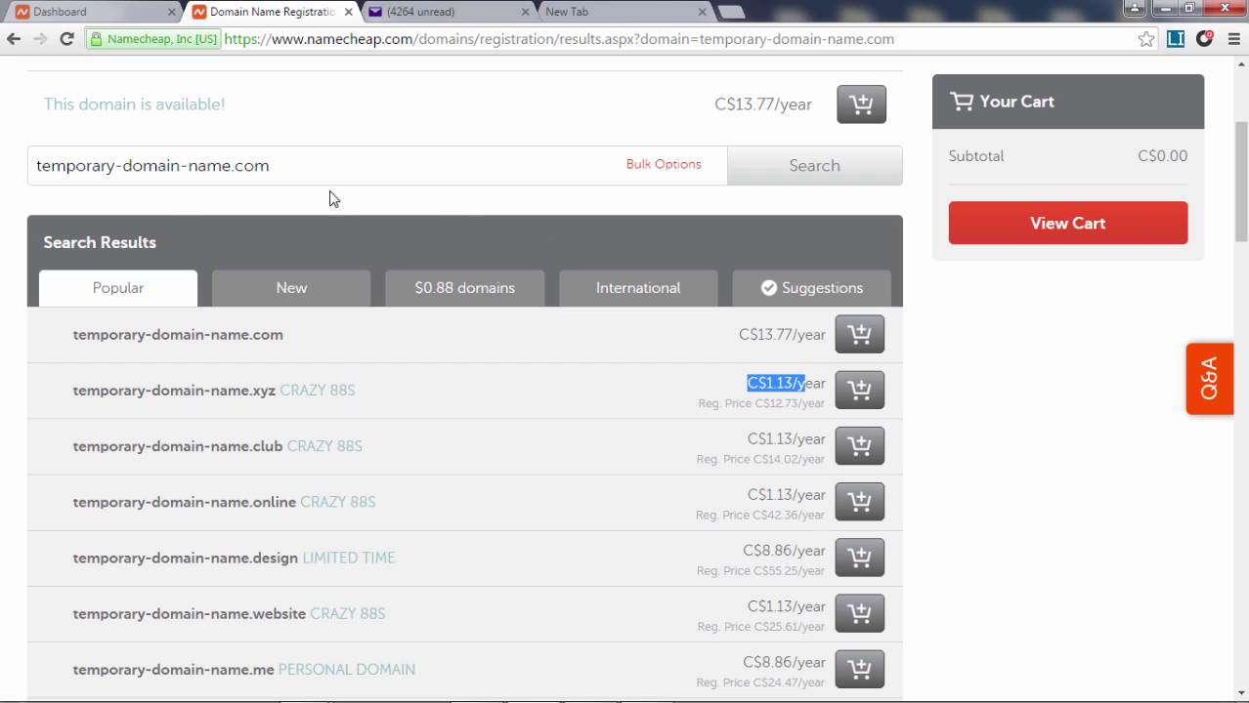
left_click(954, 412)
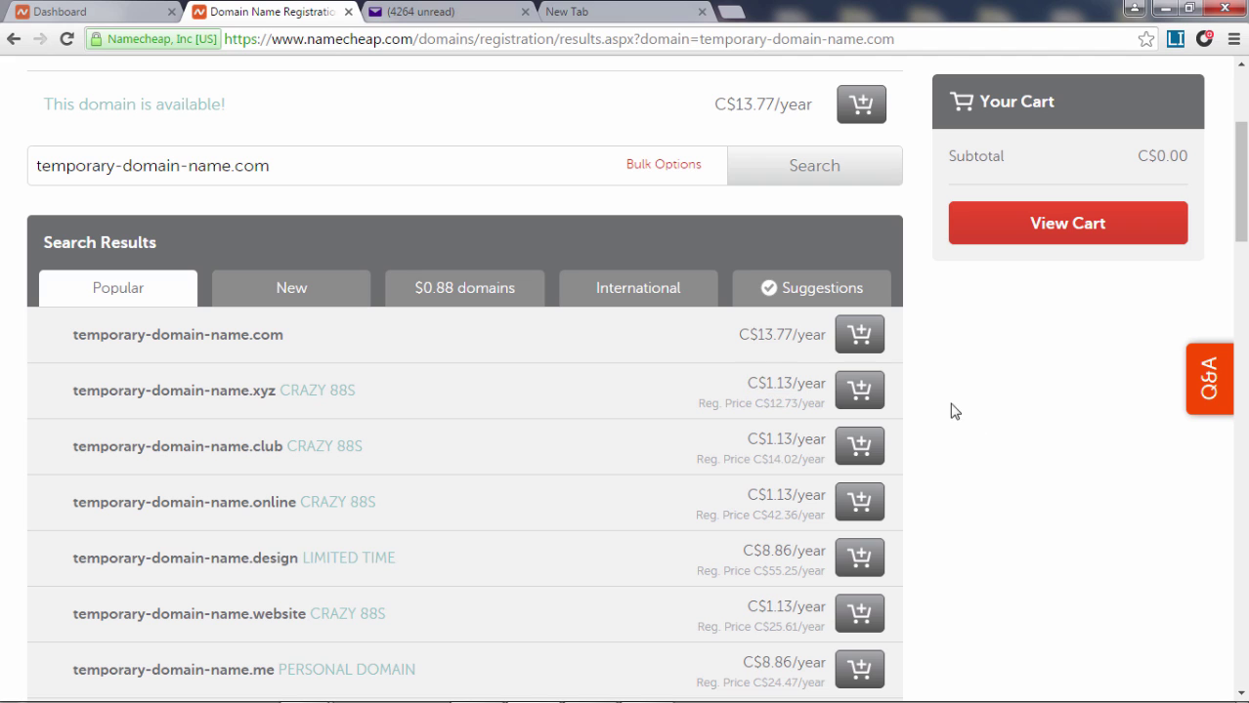
Add temporary-domain-name.xyz to the cart and open the shopping cart at its WhoisGuard entry
left_click(861, 393)
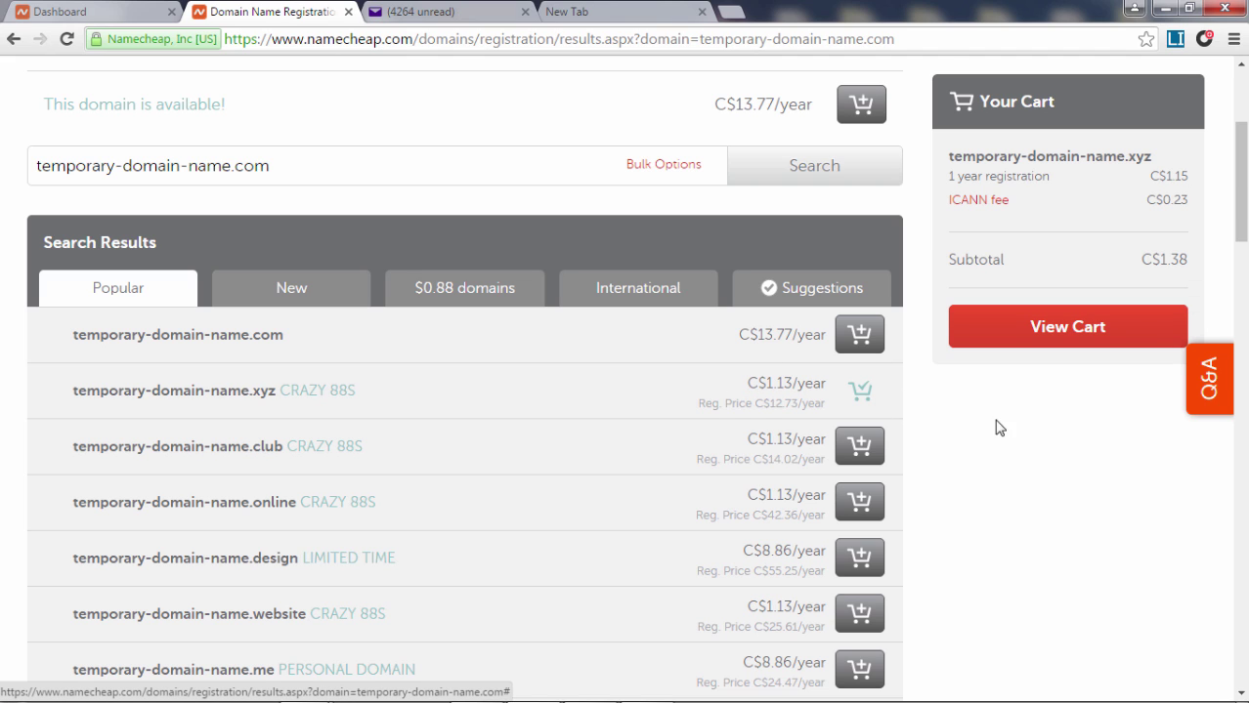
scroll(999, 427, "up", 1)
left_click(1039, 381)
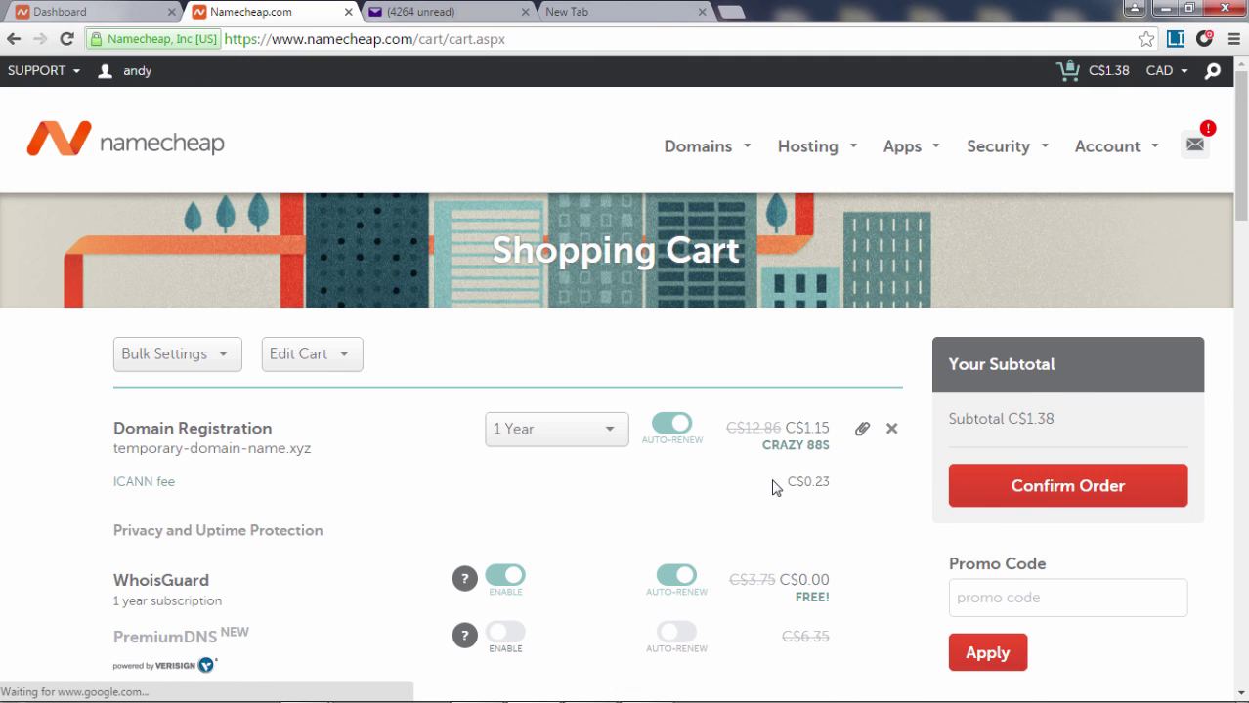
scroll(772, 487, "down", 3)
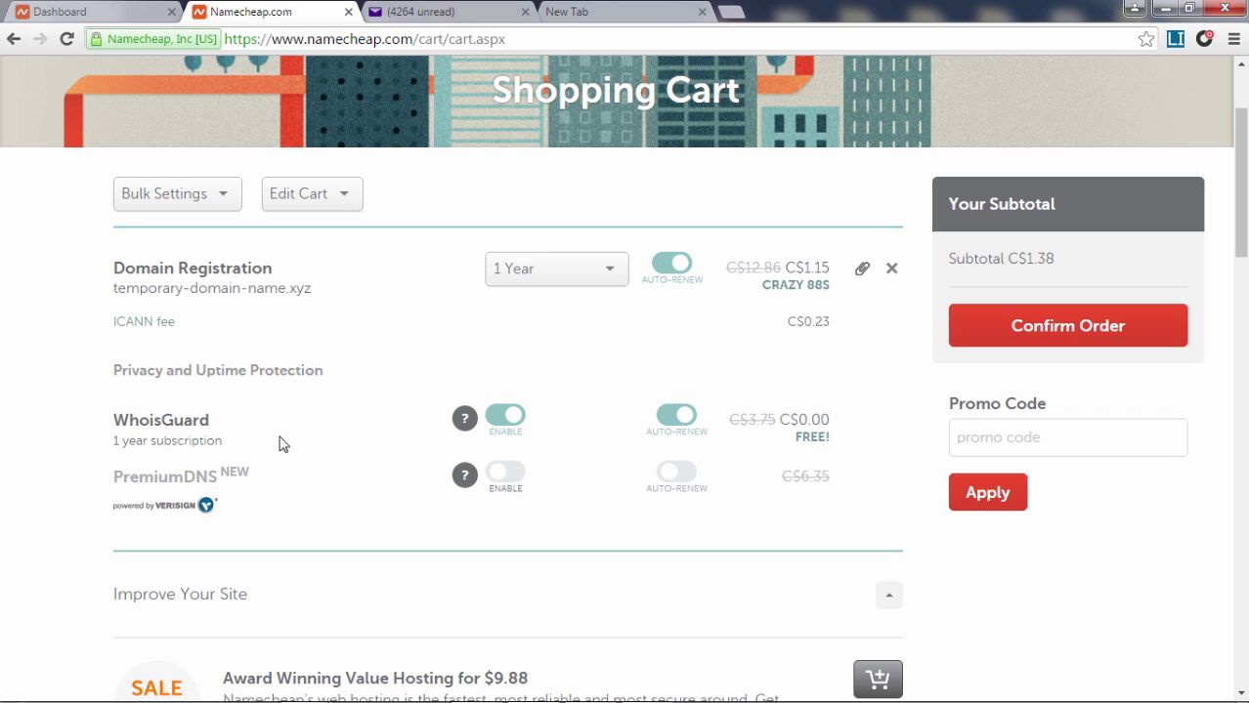
left_click_drag(115, 418, 280, 453)
left_click(257, 449)
Look up the WHOIS record of facebook.com on who.is in a new browser tab
left_click(733, 13)
type("who.is")
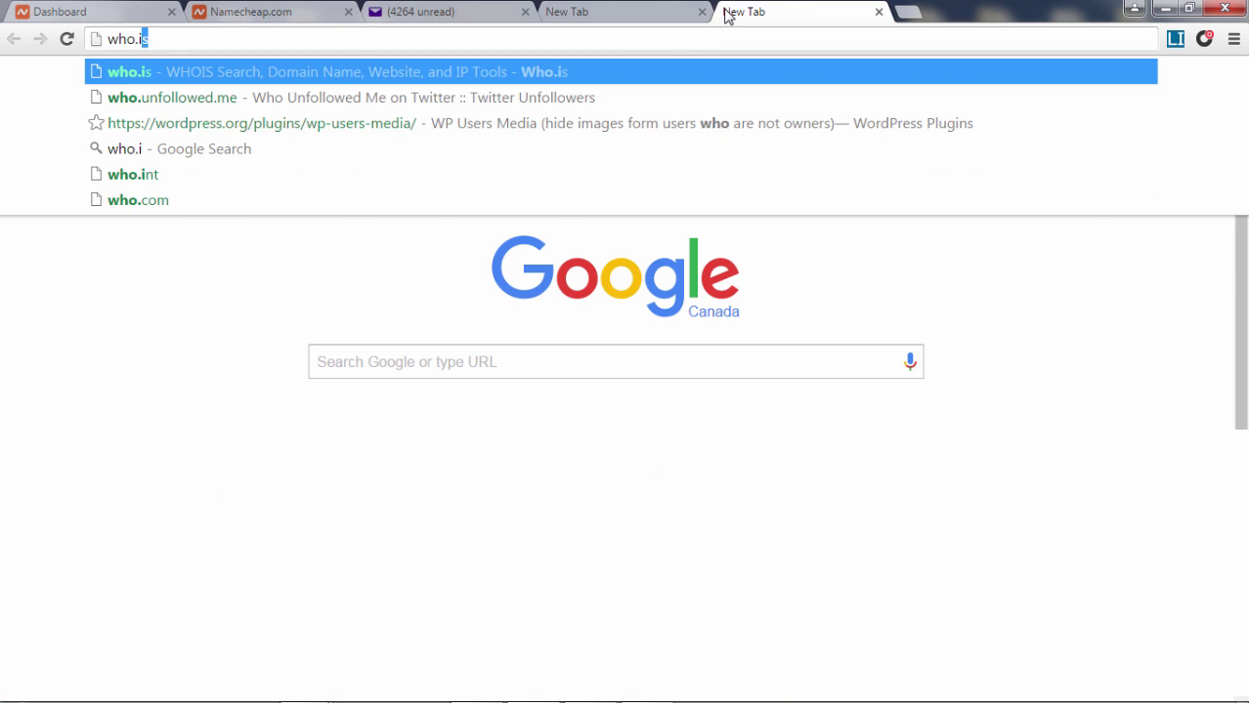
key("Return")
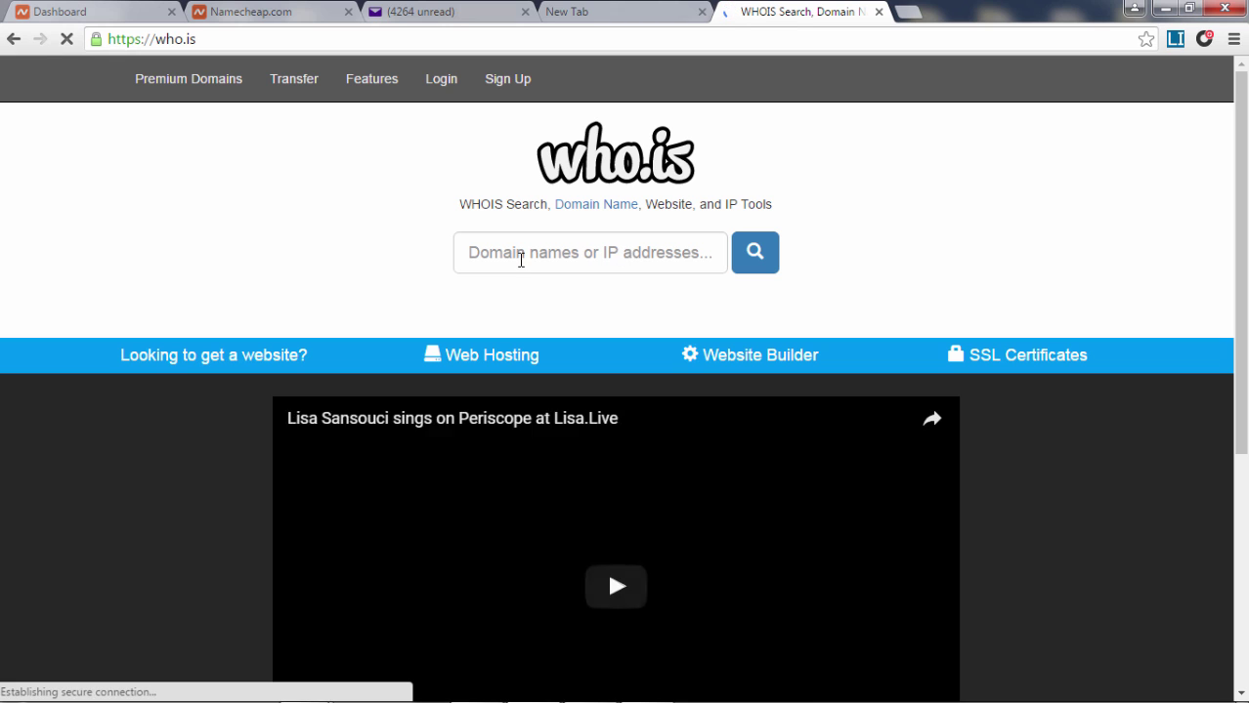
type("facebook.com")
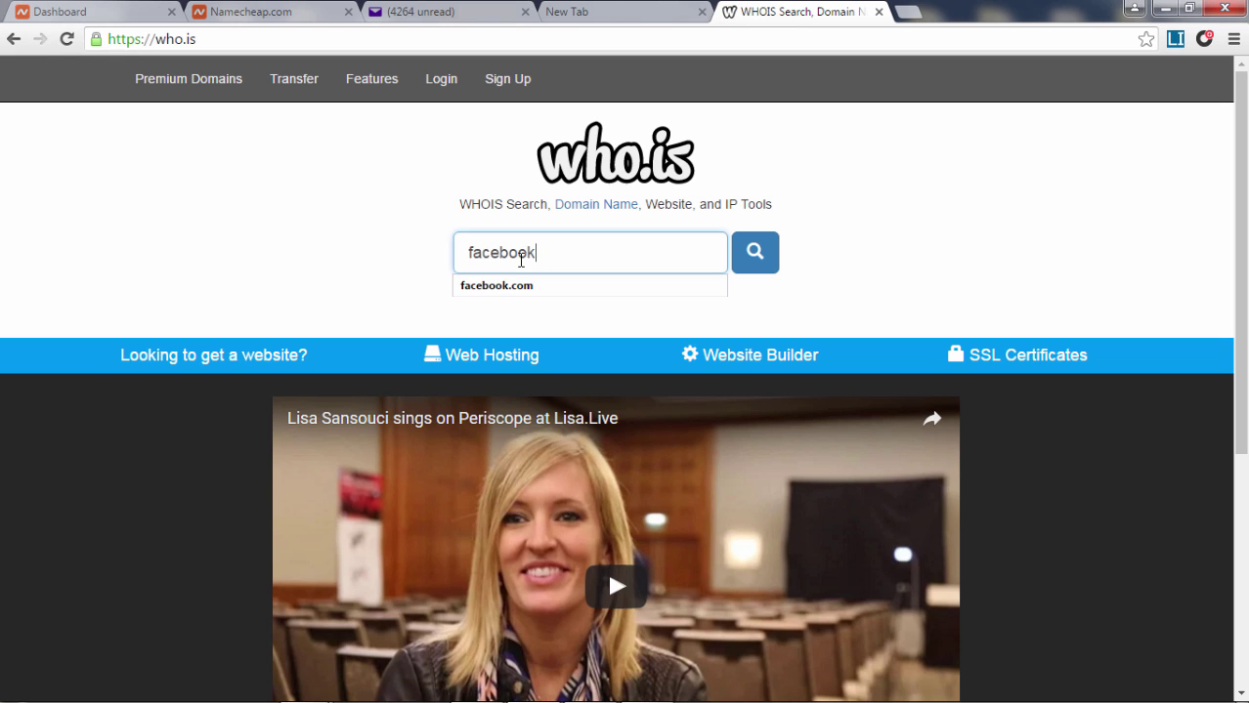
key("Return")
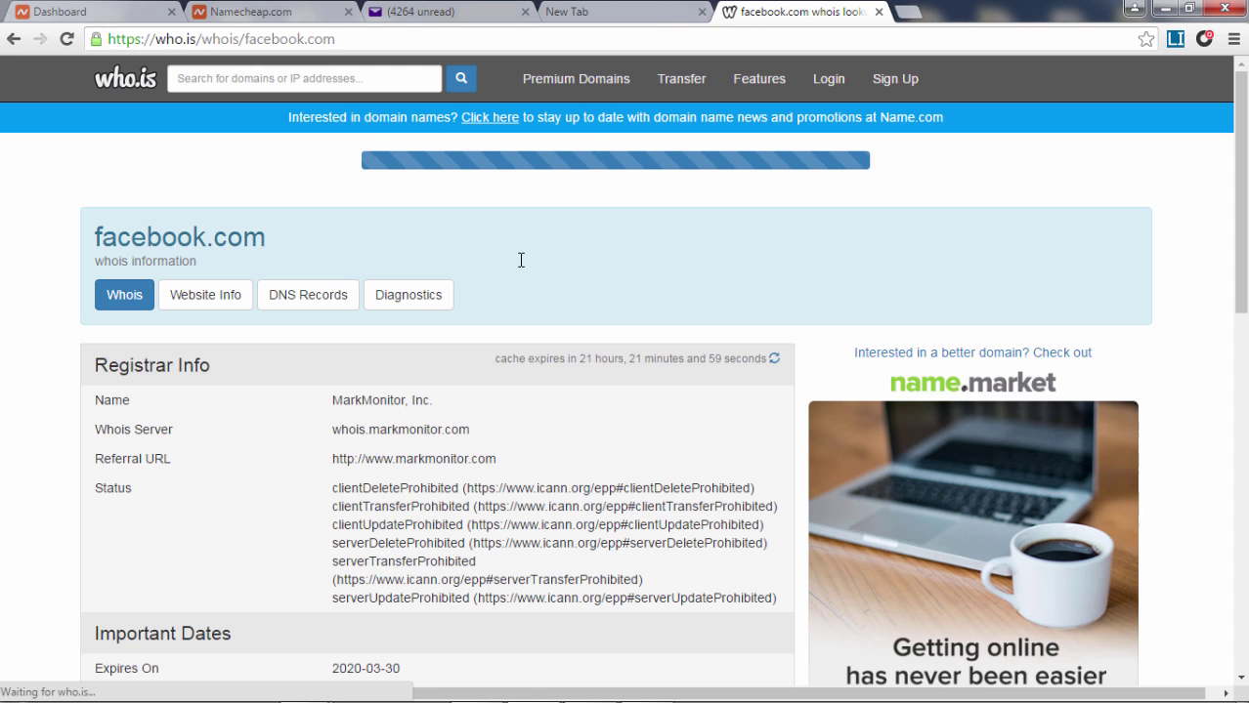
Examine the registrant contact information in the facebook.com WHOIS record, and close the lookup tab
scroll(538, 437, "down", 3)
scroll(533, 519, "down", 3)
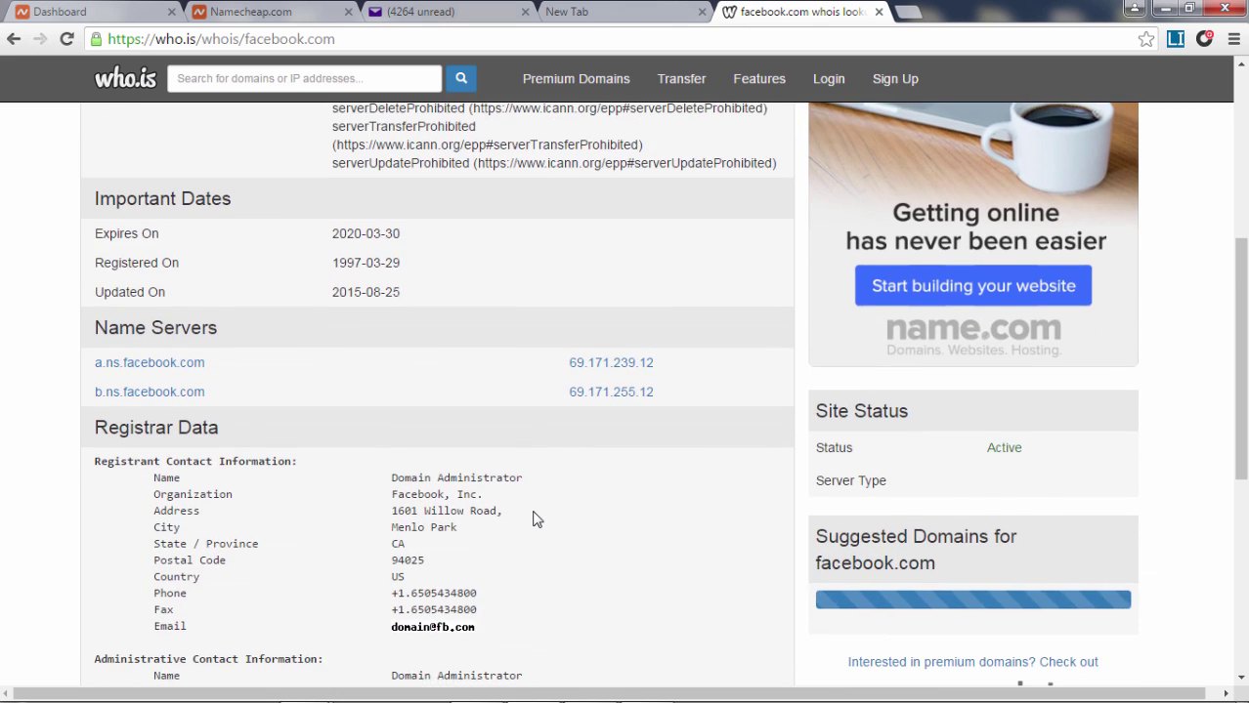
double_click(414, 380)
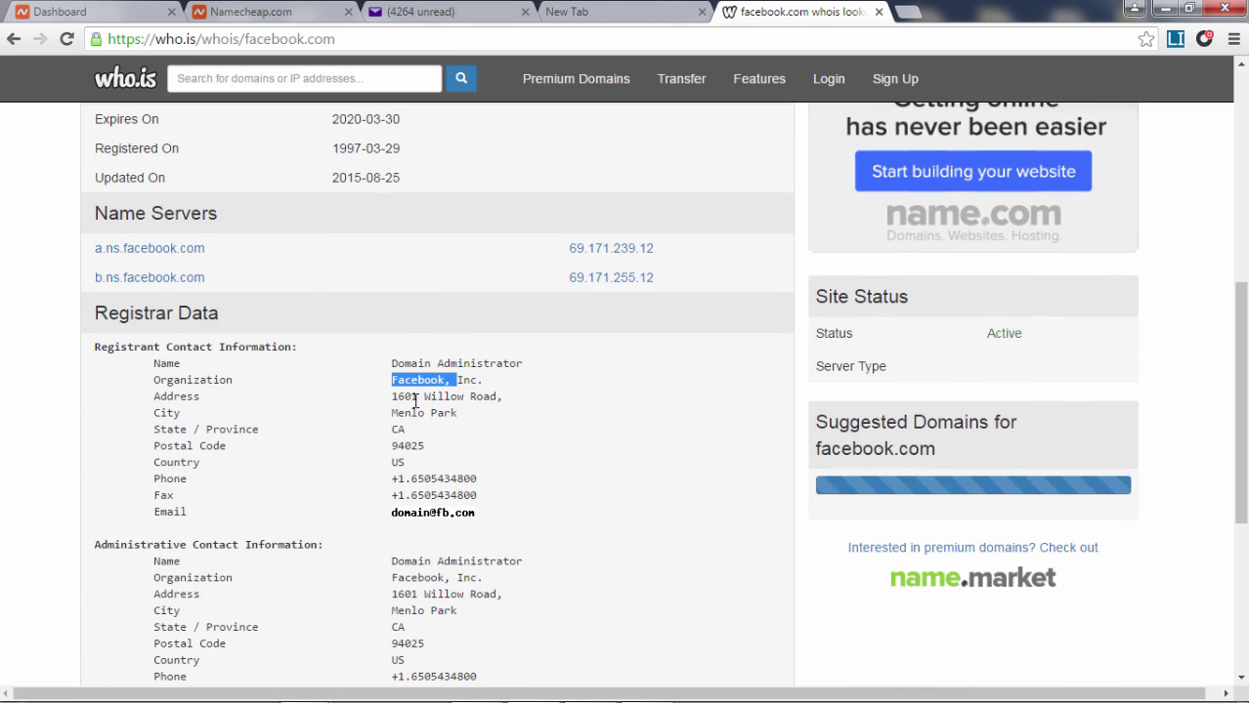
left_click_drag(396, 479, 479, 479)
left_click(464, 495)
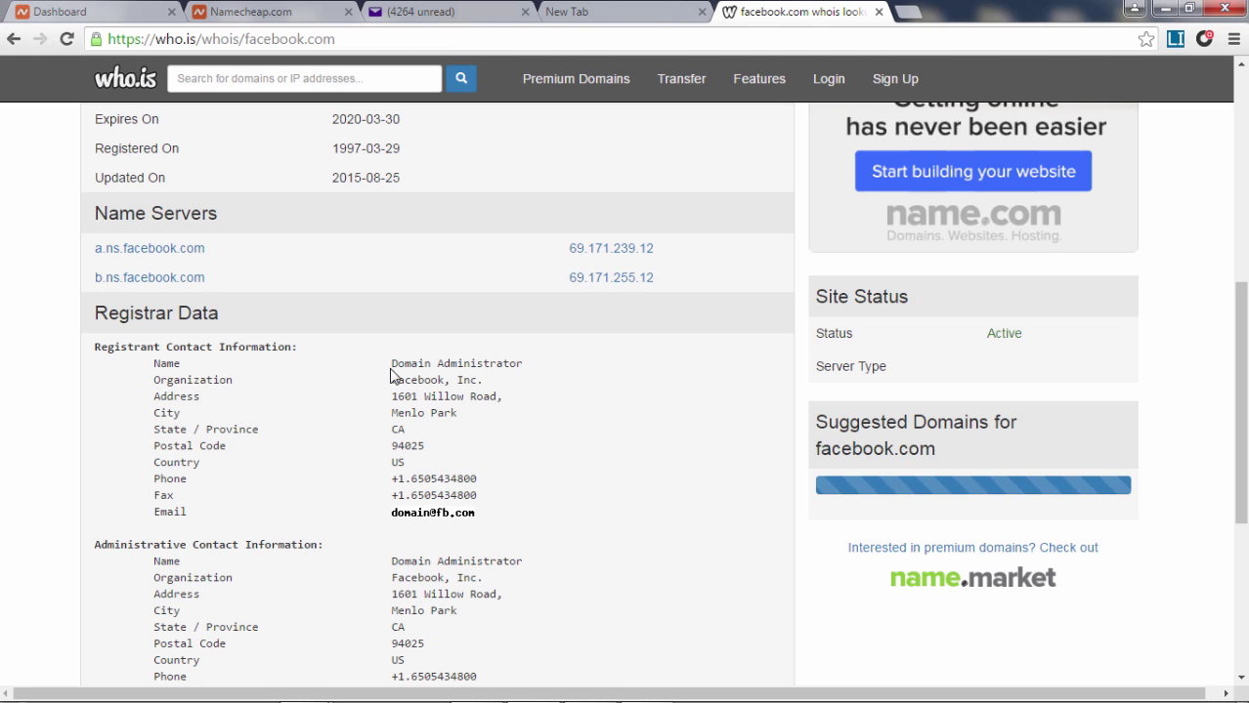
left_click_drag(392, 362, 156, 361)
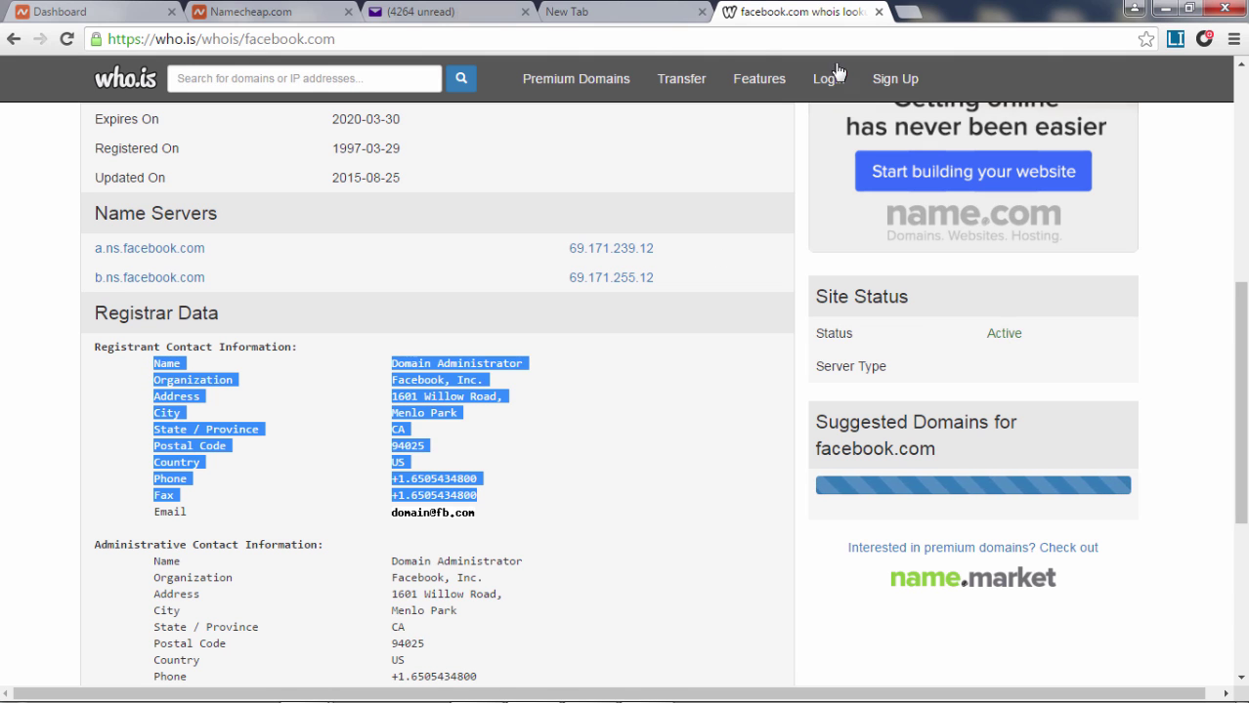
left_click(878, 12)
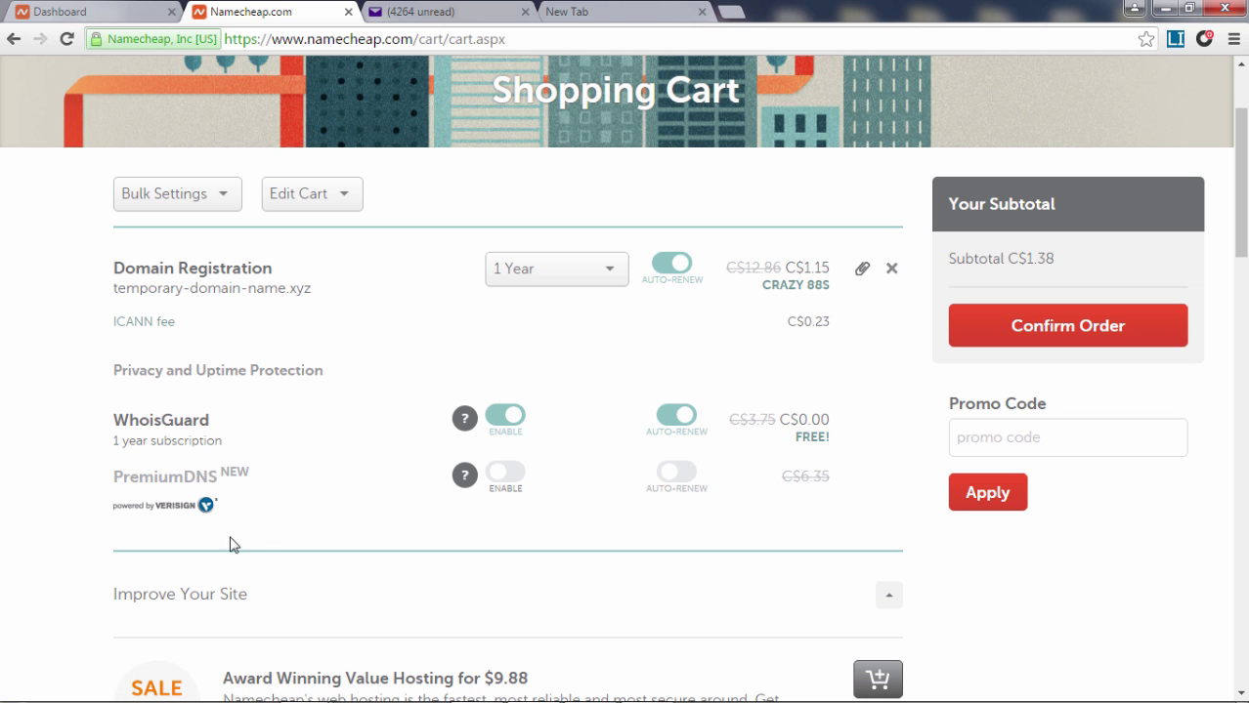
Check the cart's WhoisGuard subscription and subtotal, and confirm the order for temporary-domain-name.xyz
left_click_drag(117, 422, 223, 439)
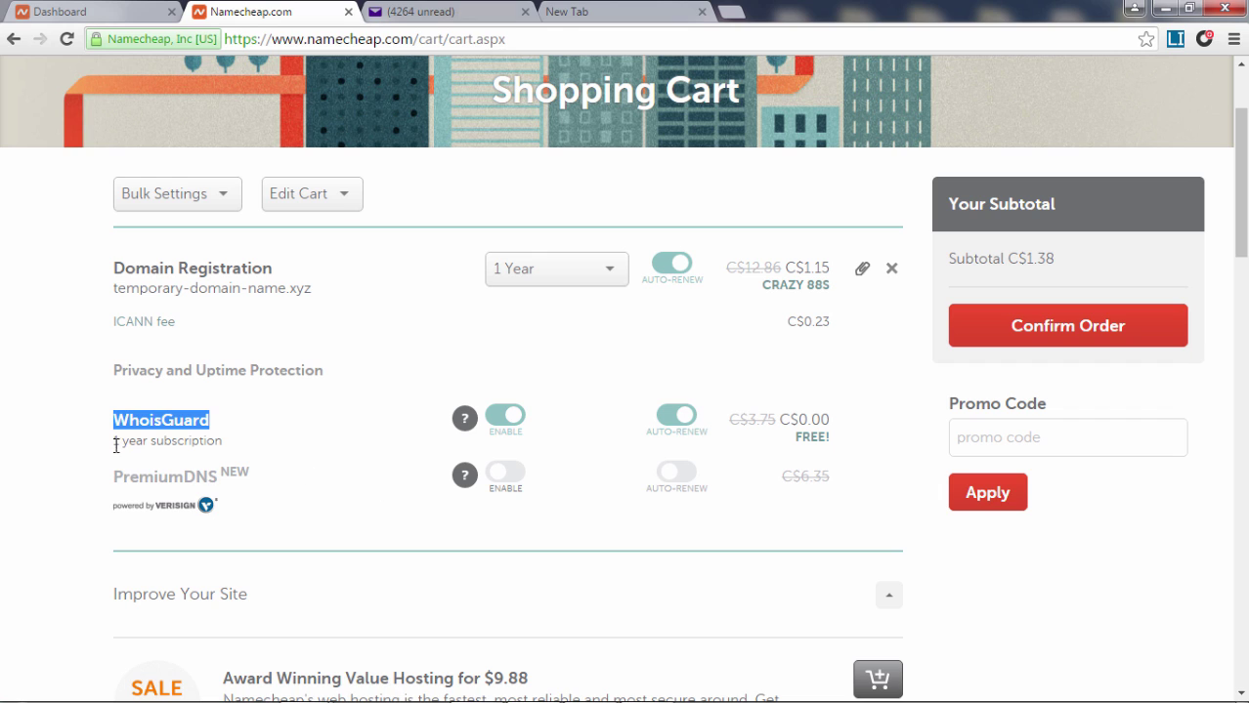
left_click_drag(116, 442, 321, 473)
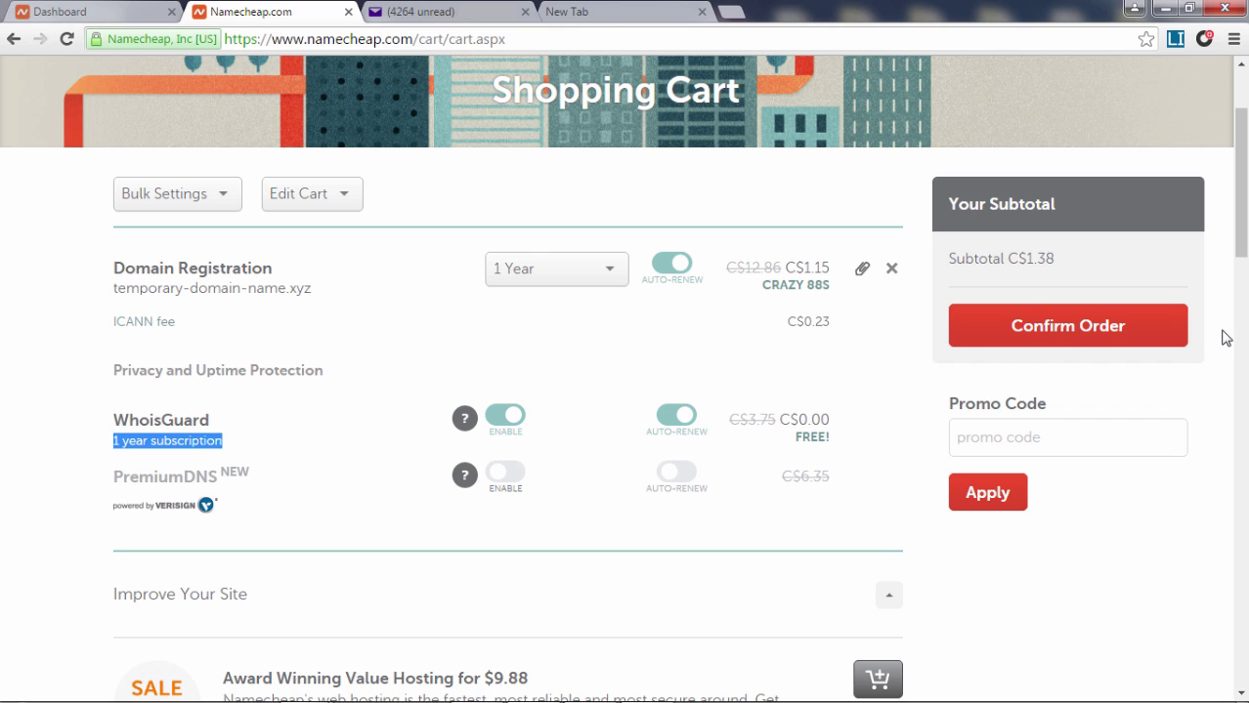
left_click_drag(954, 264, 1101, 264)
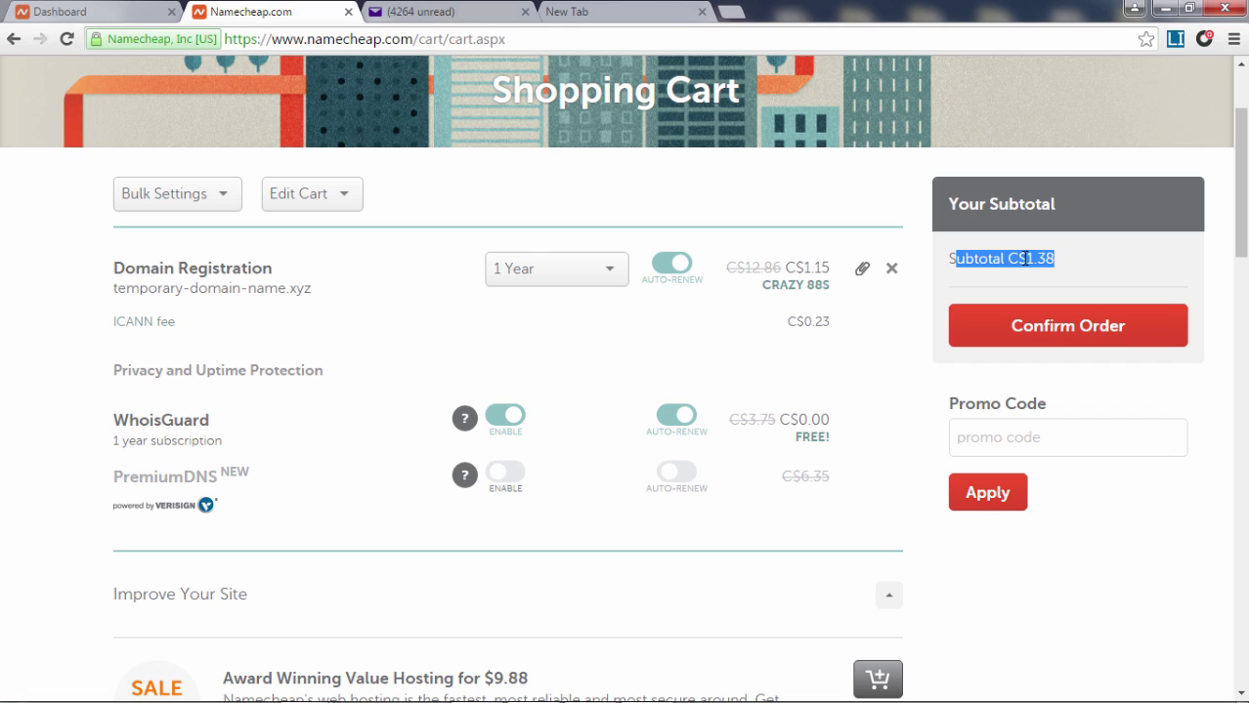
left_click(1073, 342)
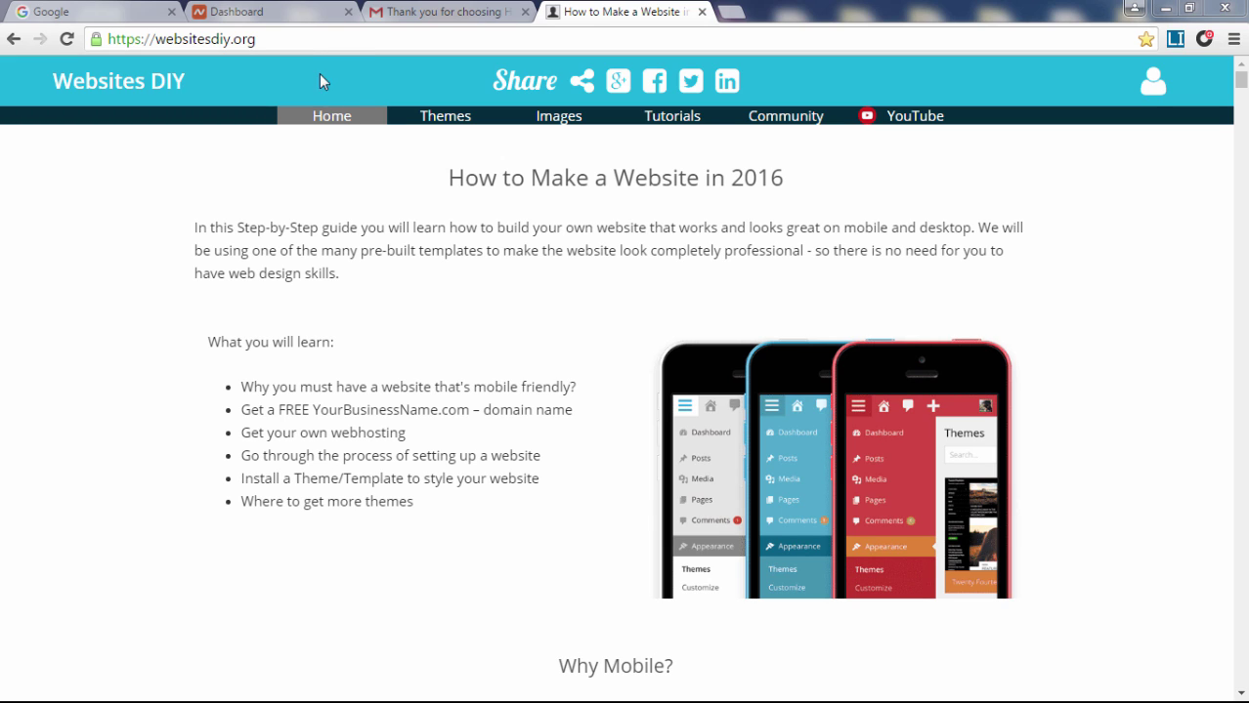
Open the web hosting deals page at websitesdiy.org/deals
left_click(312, 39)
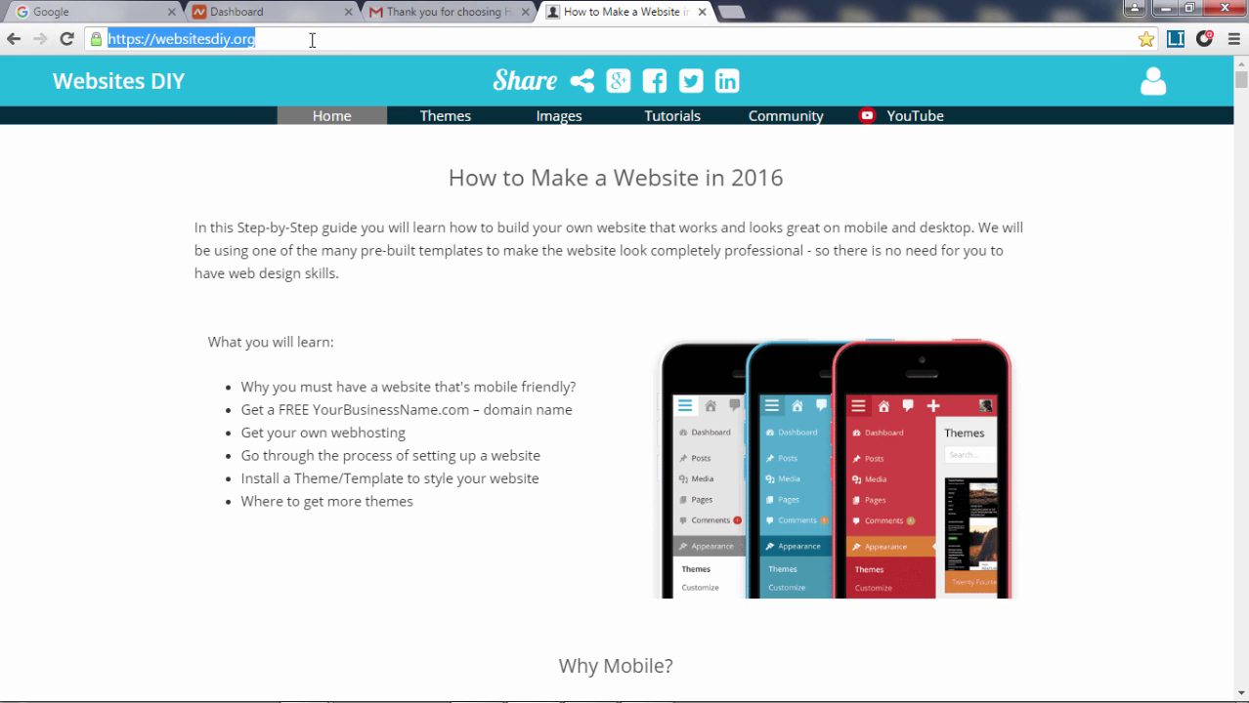
type("websites.")
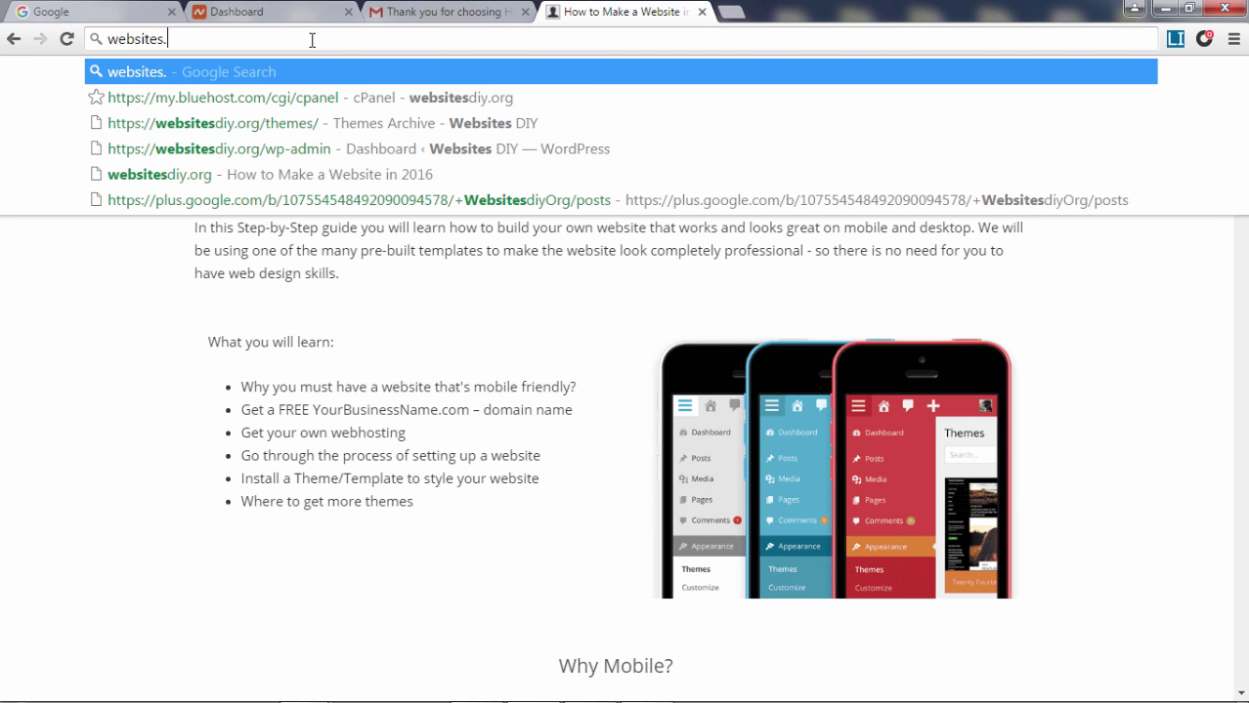
key("BackSpace")
type("diy.org")
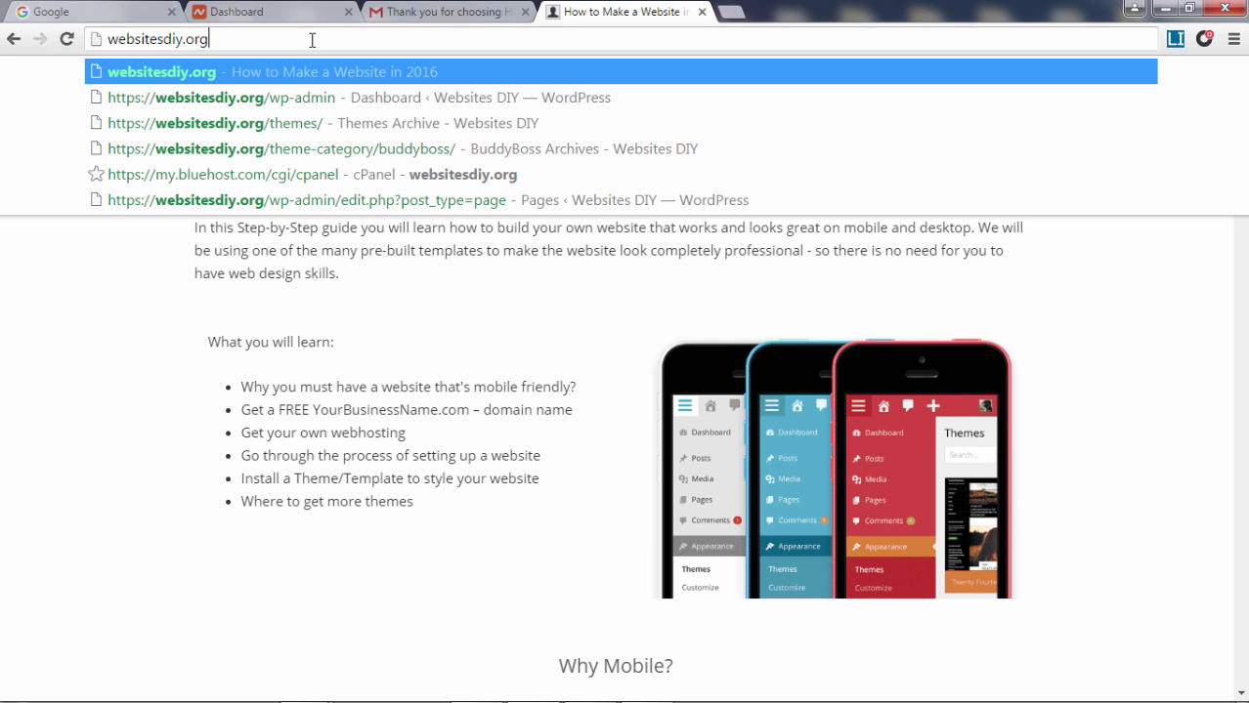
type("/desl")
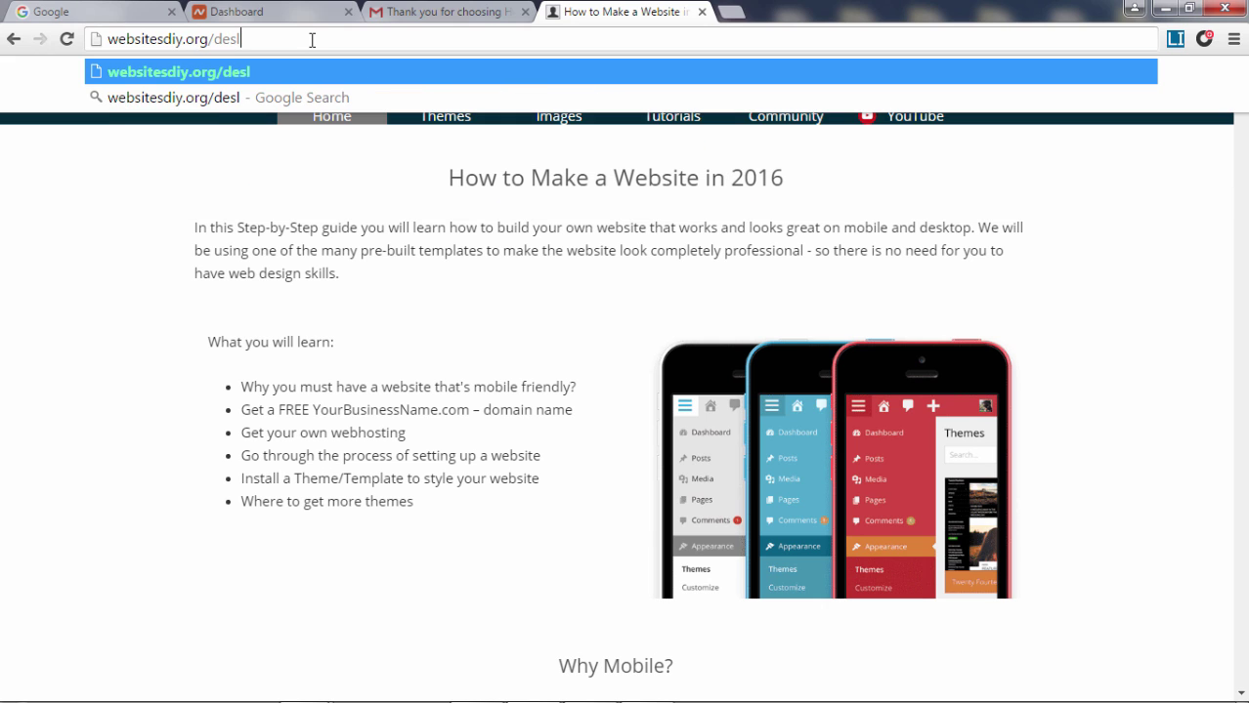
key("BackSpace")
key("BackSpace")
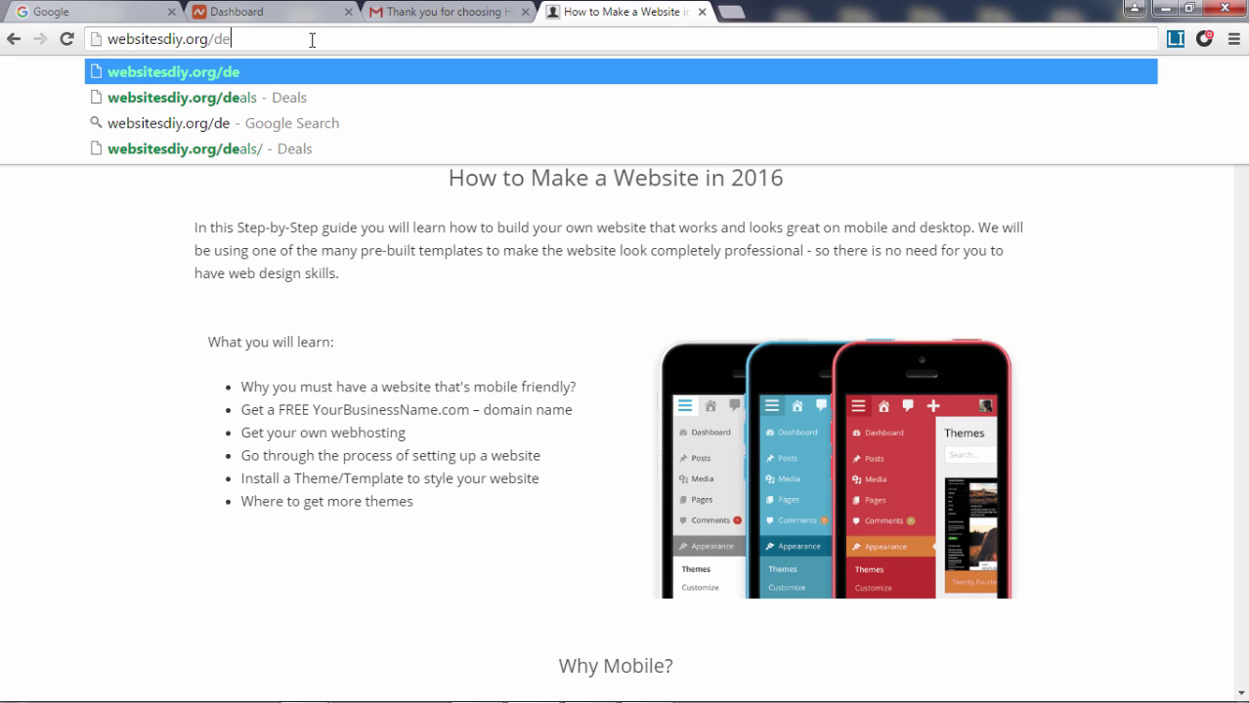
type("als")
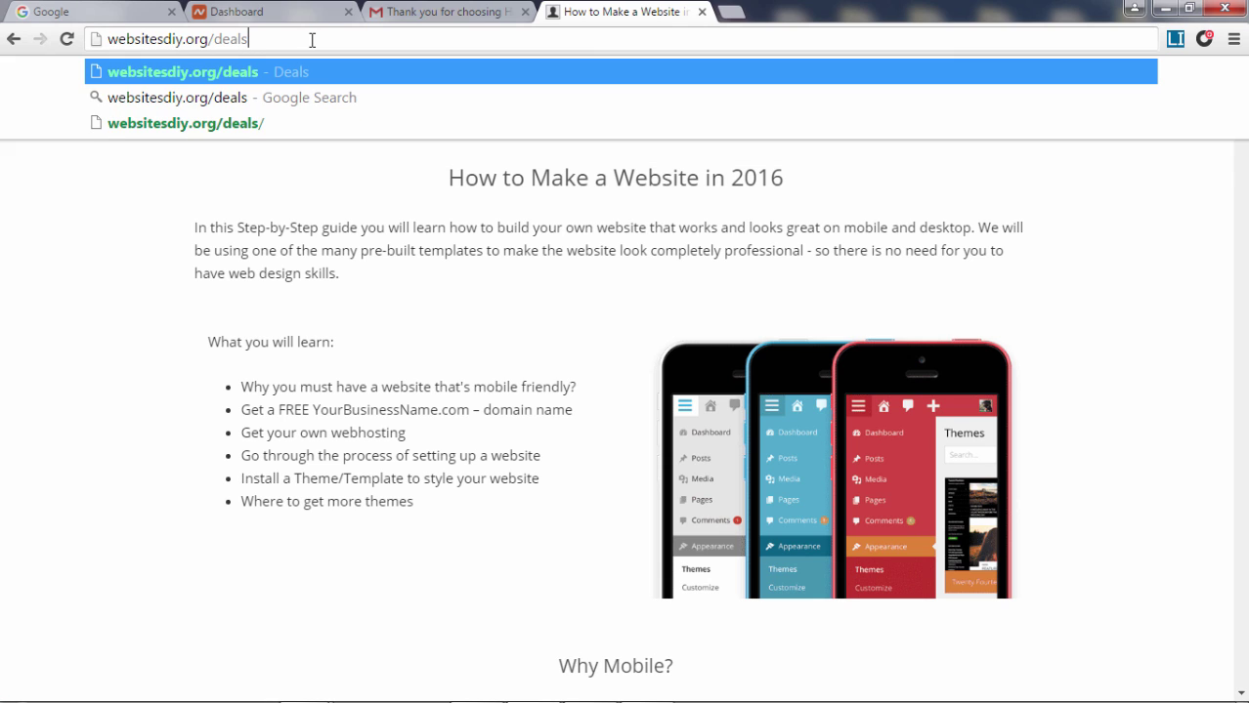
key("Return")
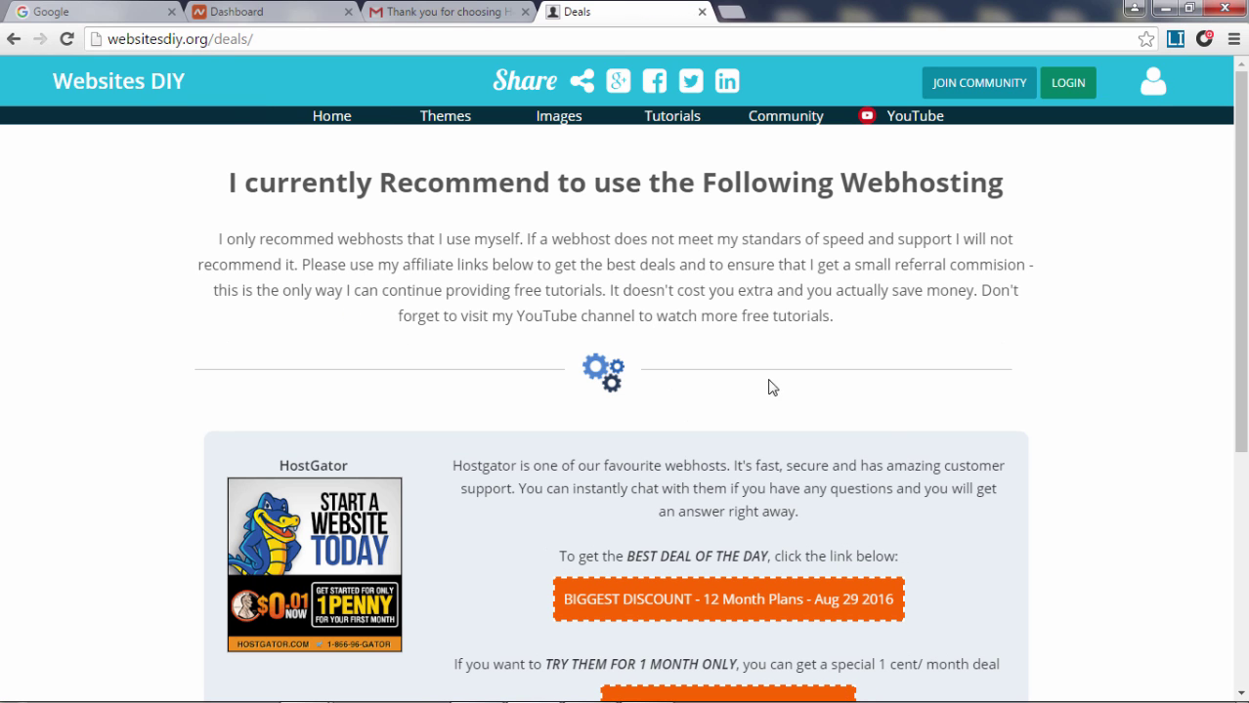
Open HostGator's "BIGGEST DISCOUNT - 12 Month Plans" deal and view the Hatchling, Baby and Business plans
scroll(800, 309, "down", 3)
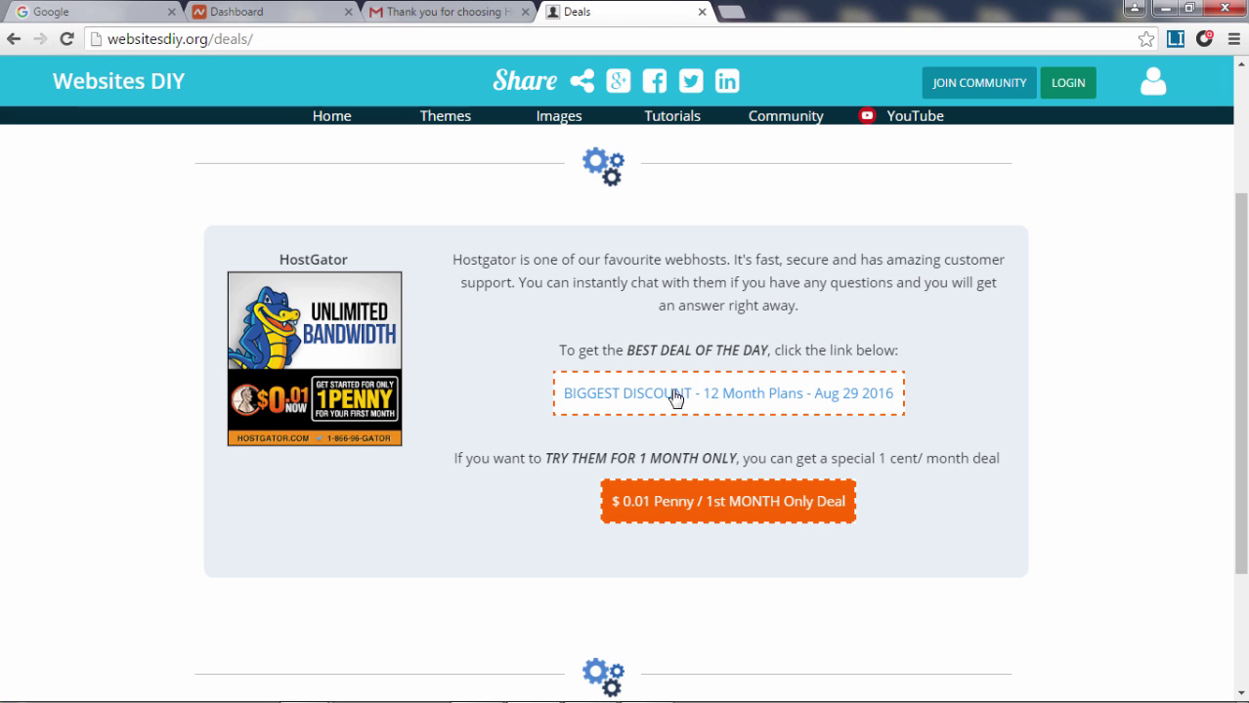
left_click(719, 395)
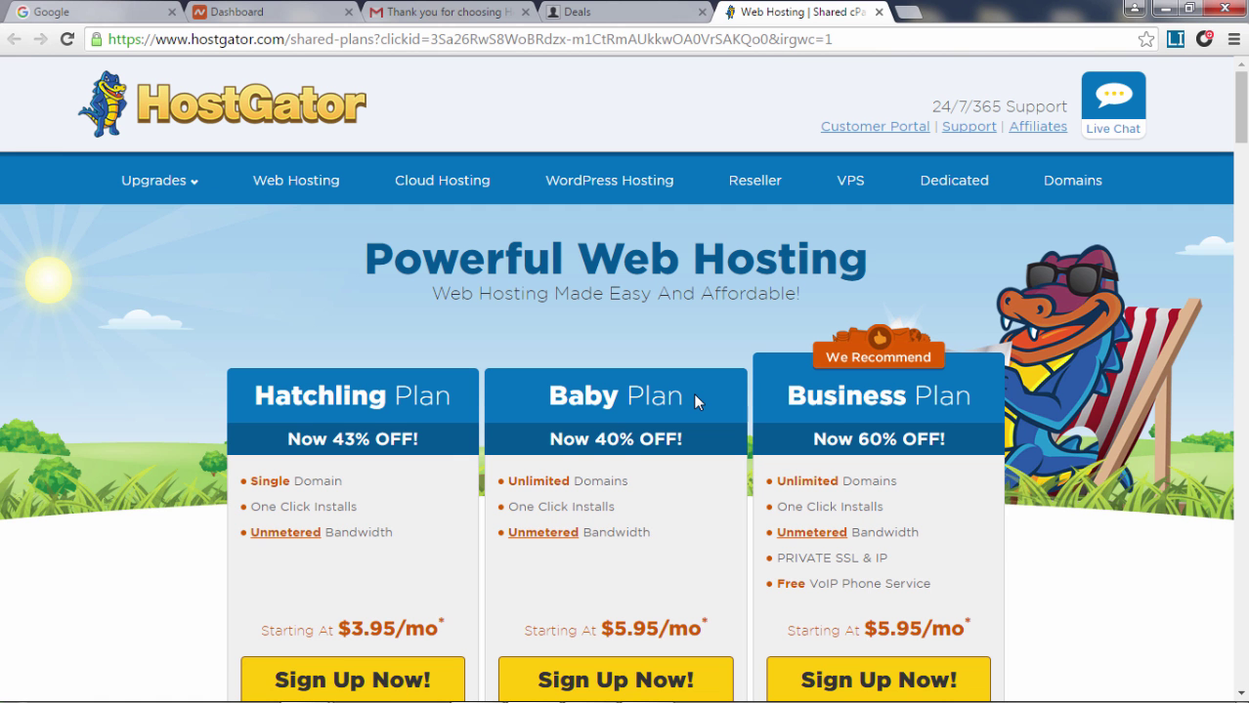
scroll(694, 393, "down", 2)
scroll(698, 402, "up", 1)
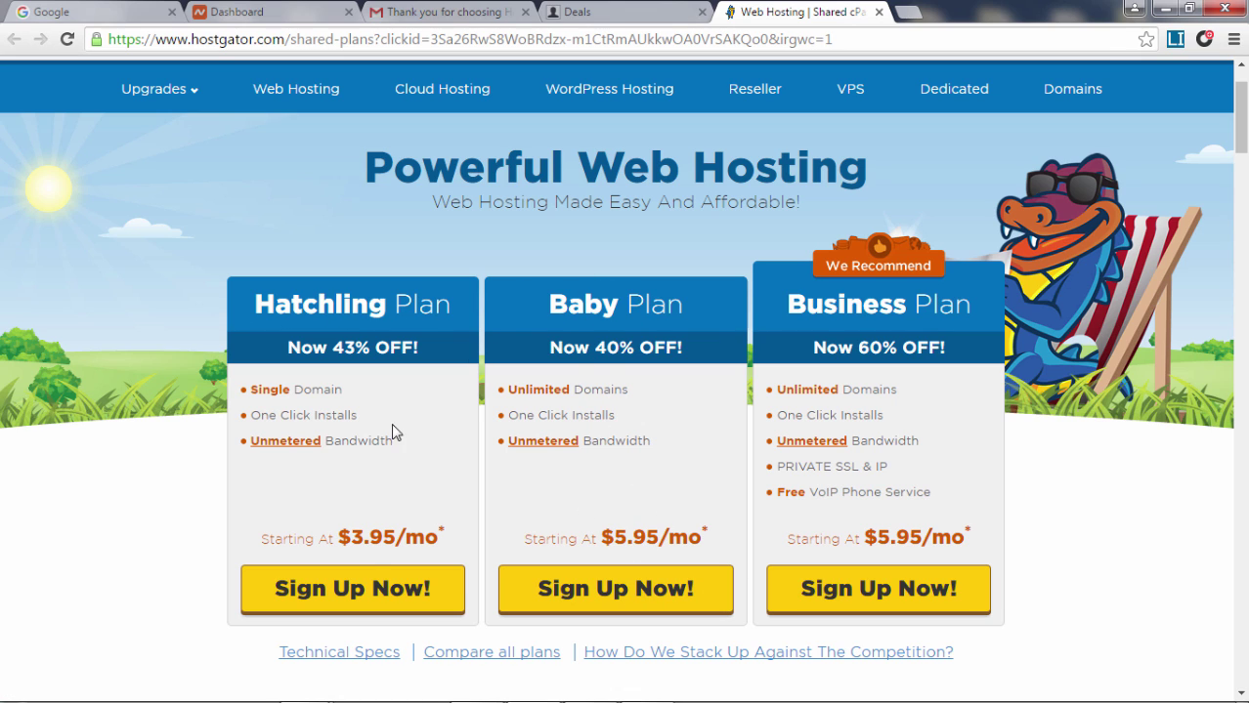
Sign up for the Hatchling plan and enter temporary-domain-name.com as a domain already owned
left_click(348, 595)
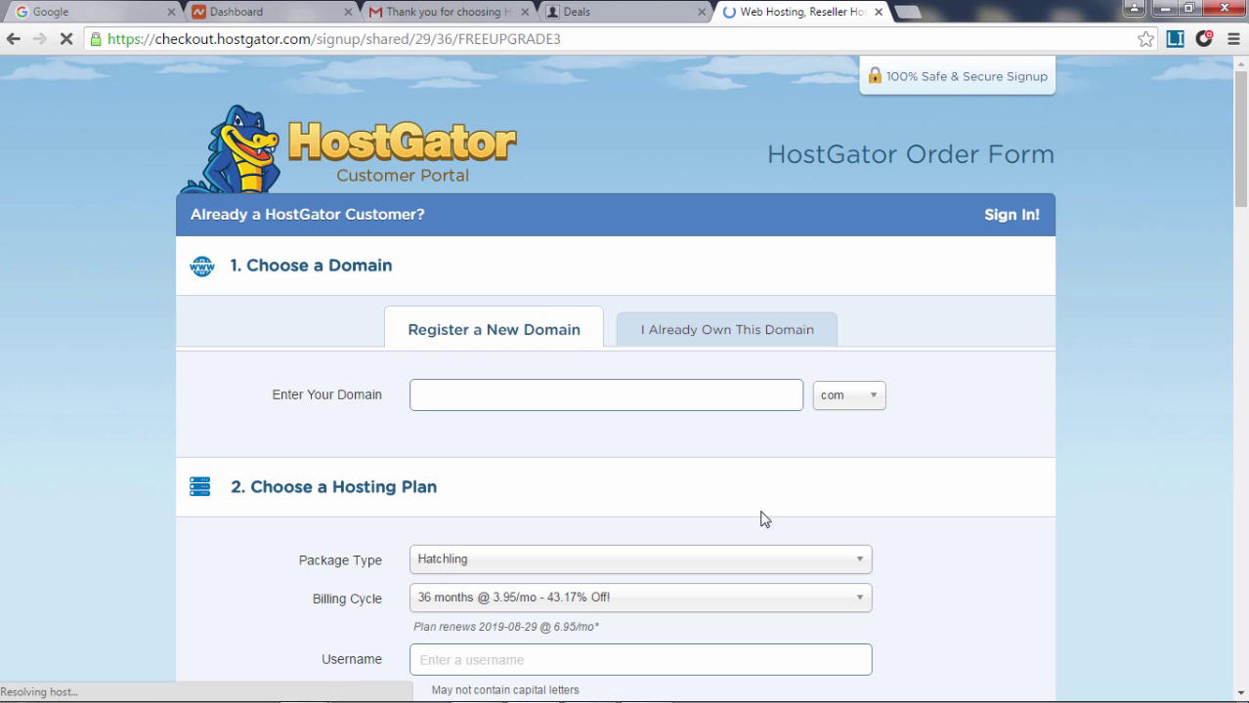
left_click(590, 398)
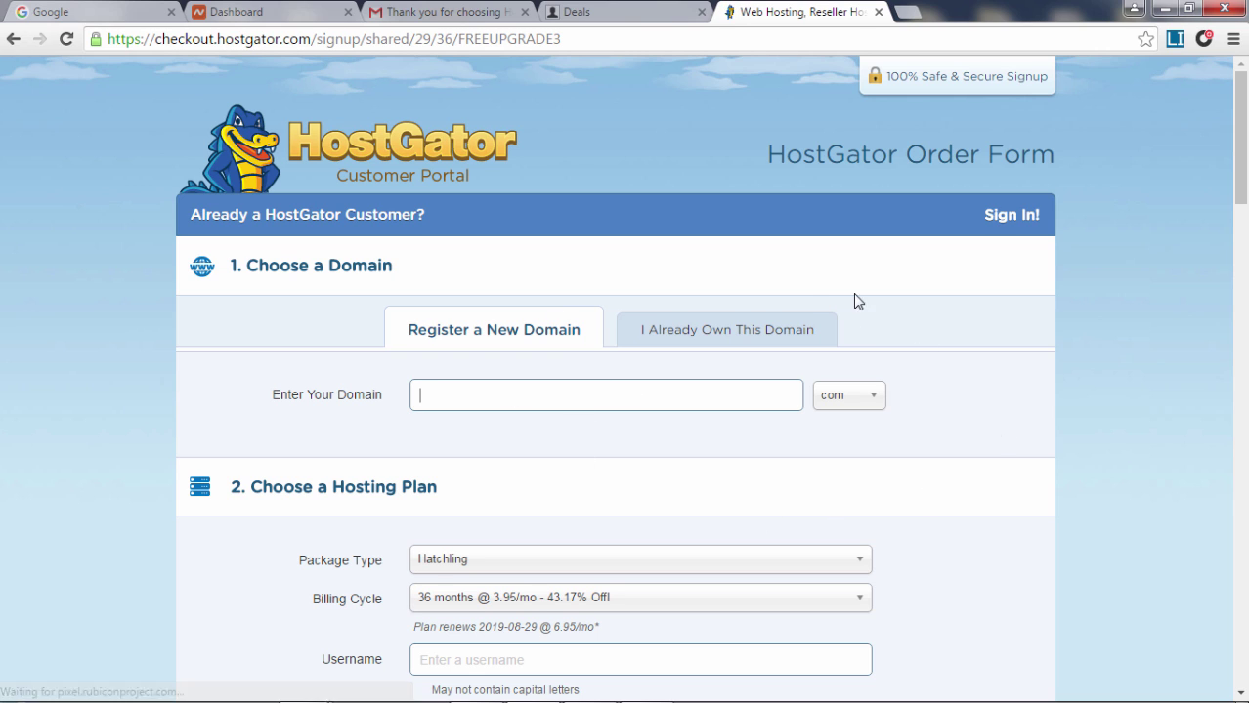
left_click(702, 332)
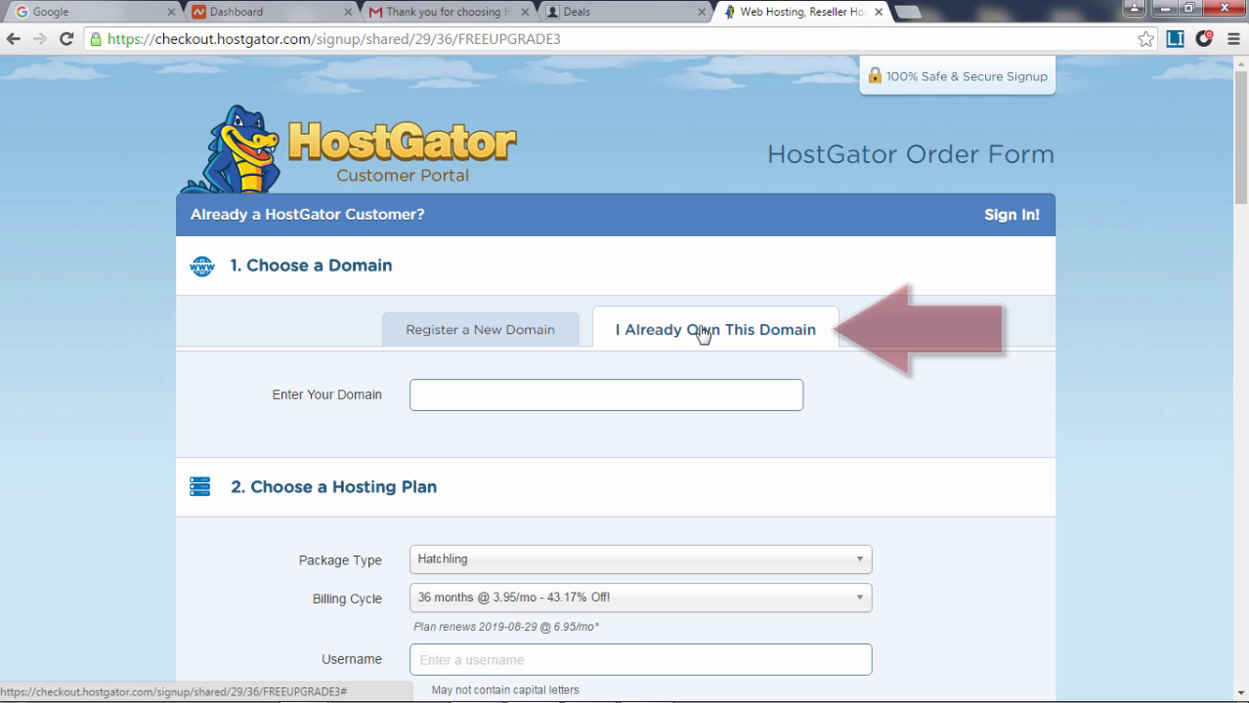
left_click(552, 388)
type("temporary-domain-name.com")
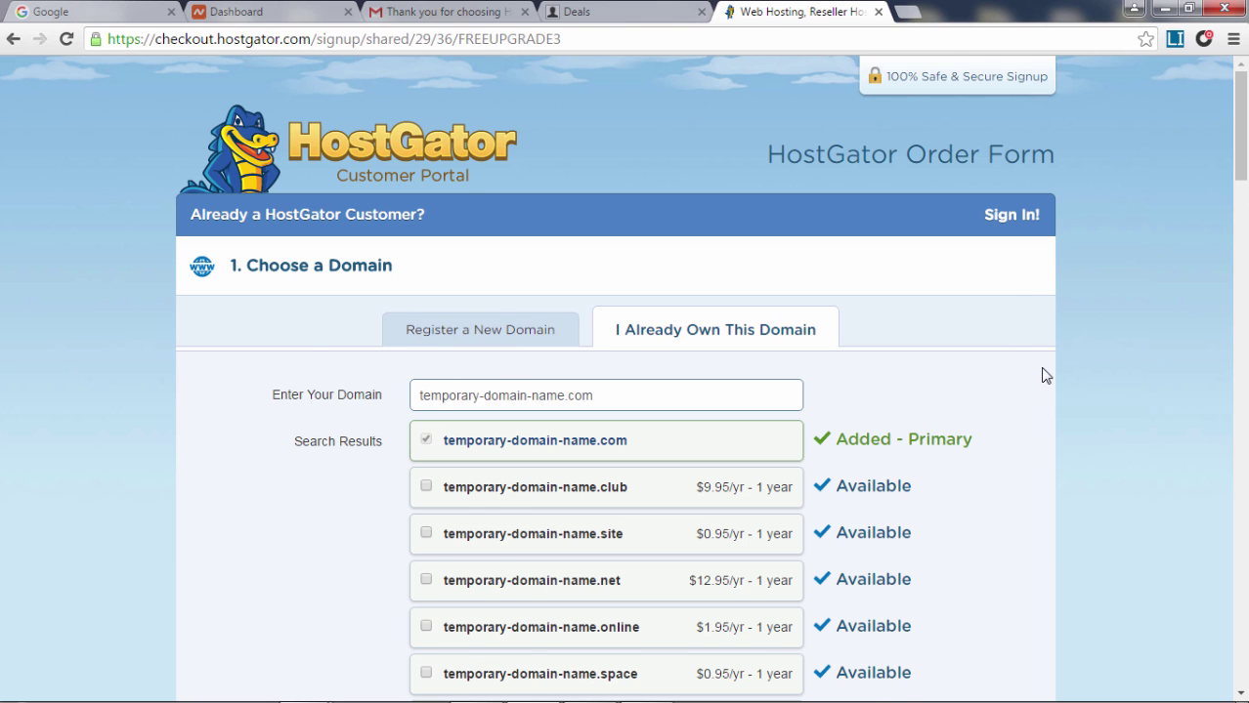
Review the Hatchling plan's billing cycle options, the applied coupon code and the order details
scroll(1043, 375, "down", 2)
scroll(1044, 375, "down", 8)
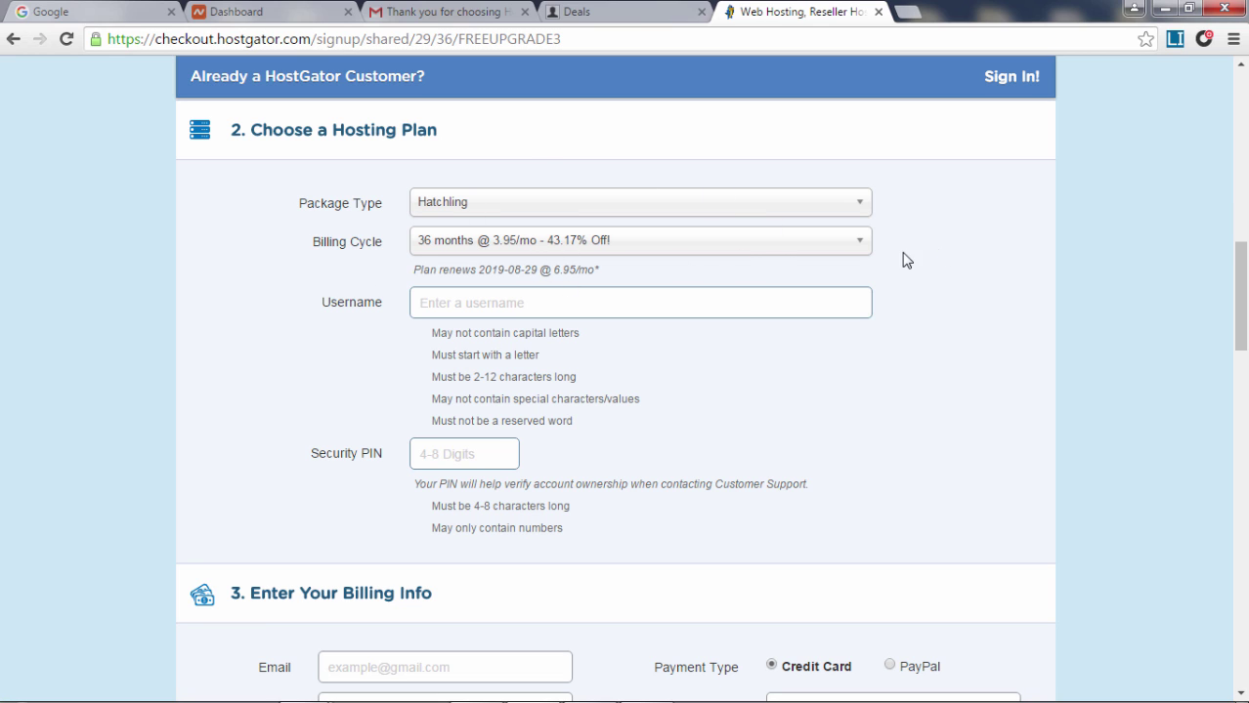
left_click(711, 244)
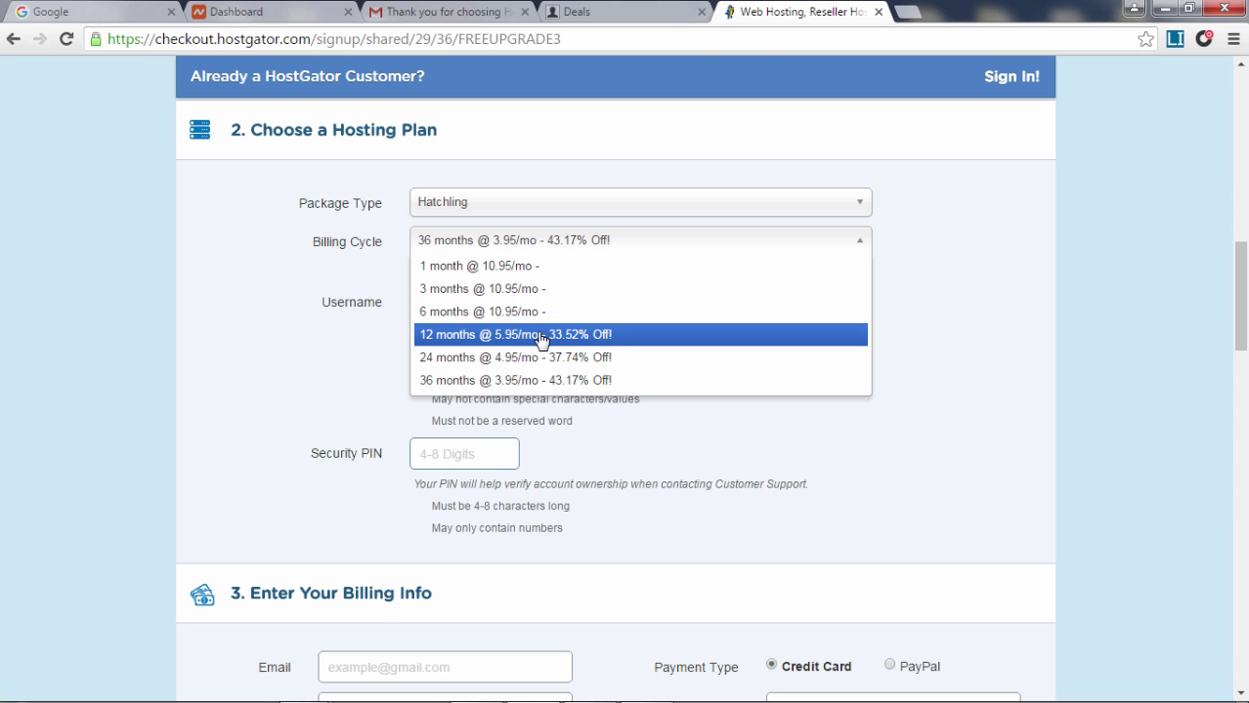
left_click(1036, 293)
left_click_drag(1243, 274, 1247, 621)
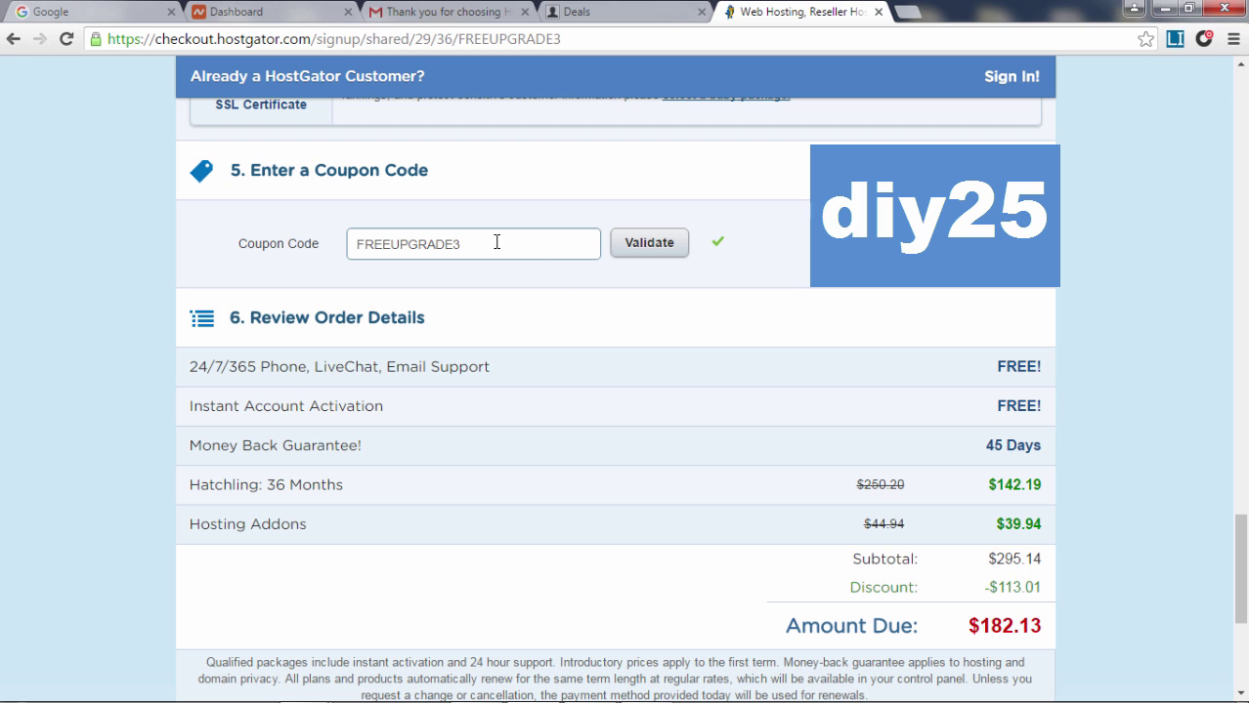
left_click_drag(496, 242, 307, 249)
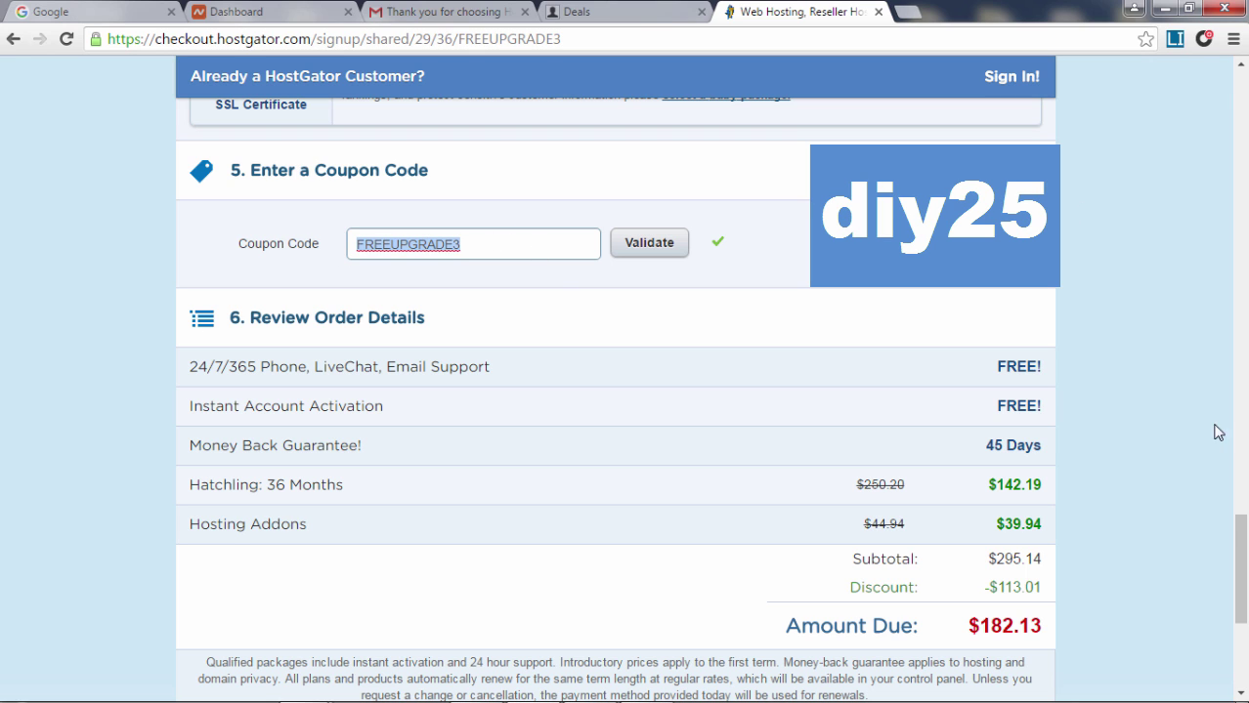
left_click_drag(1242, 575, 1246, 279)
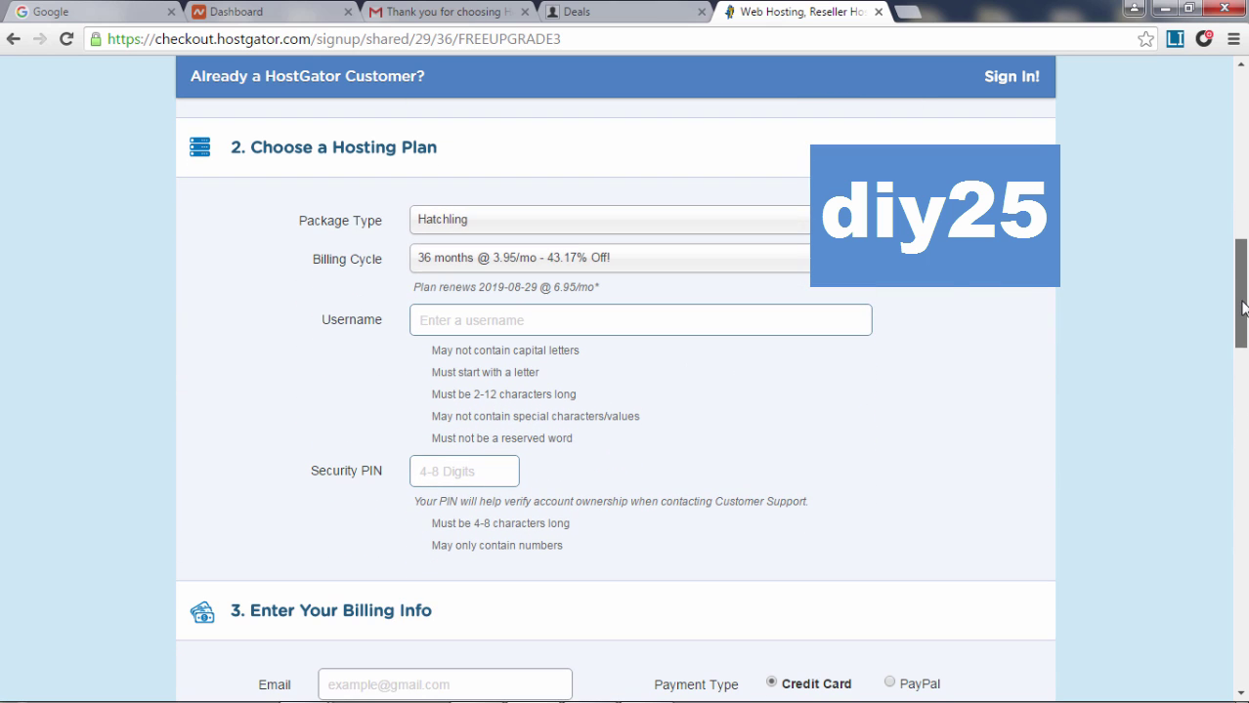
Compare the billing cycle prices and set the Hatchling plan's billing cycle to 12 months @ 5.95/mo
left_click(674, 259)
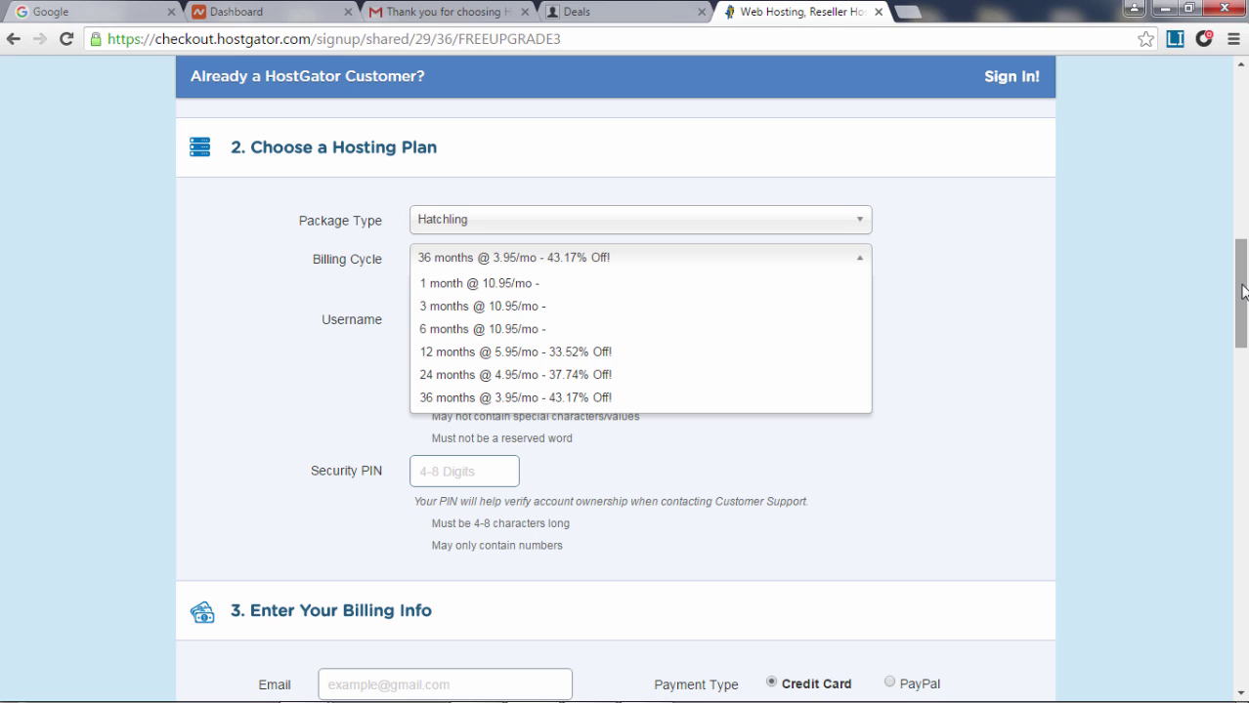
left_click_drag(1243, 291, 1242, 302)
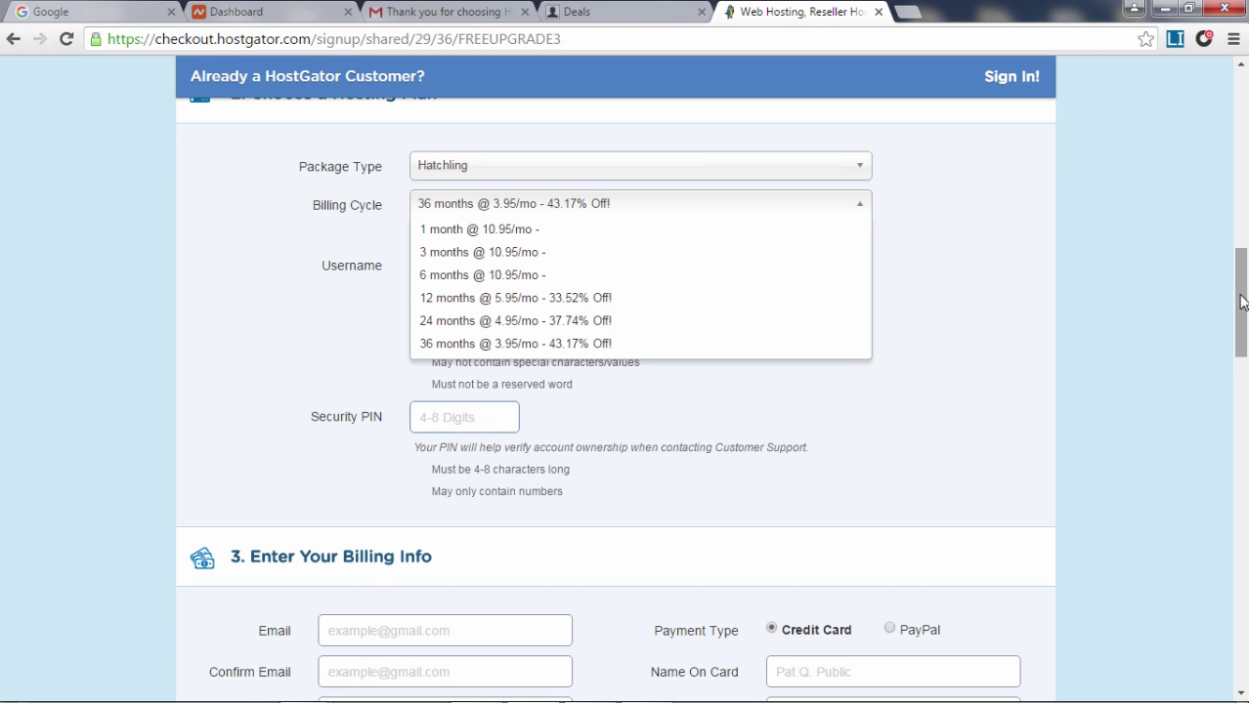
left_click(1120, 280)
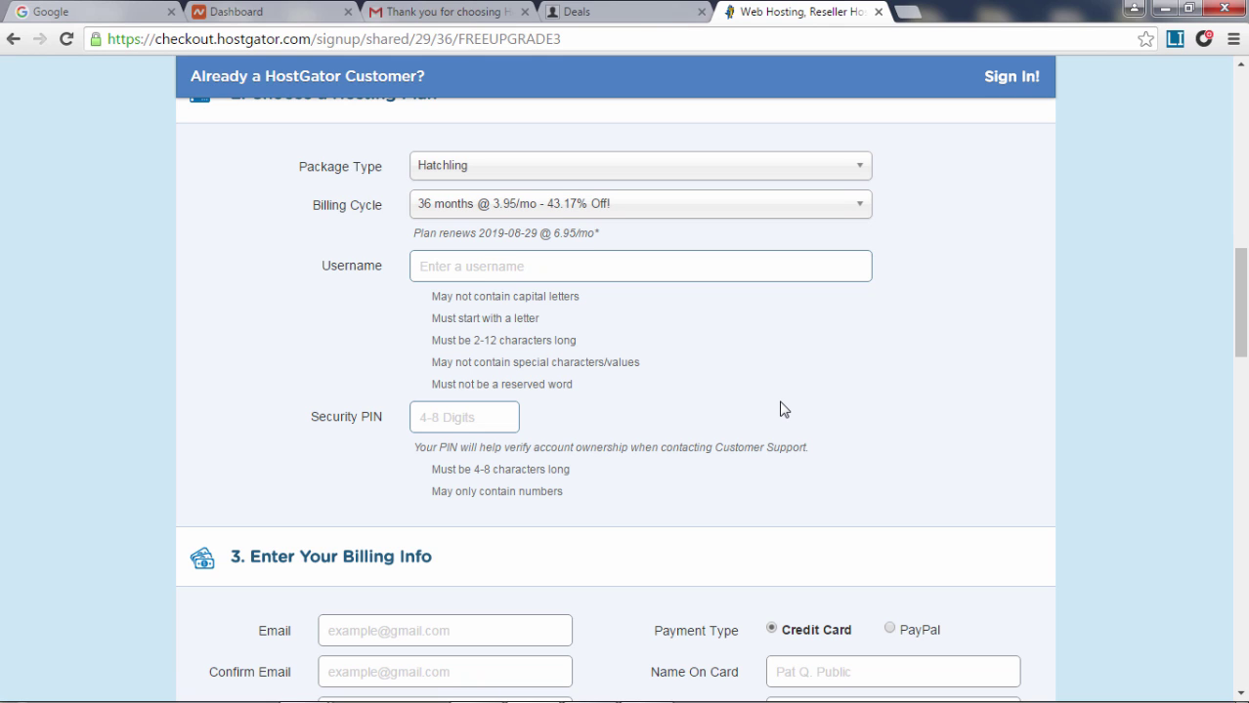
left_click(500, 207)
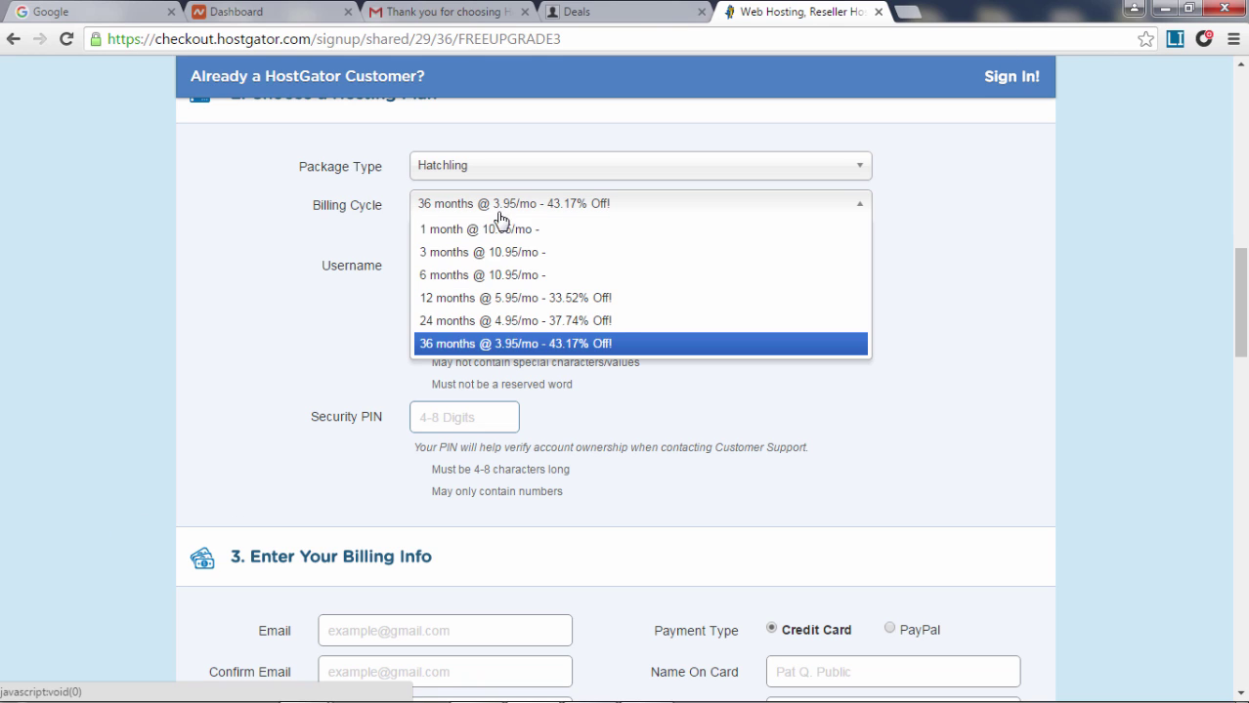
left_click(528, 299)
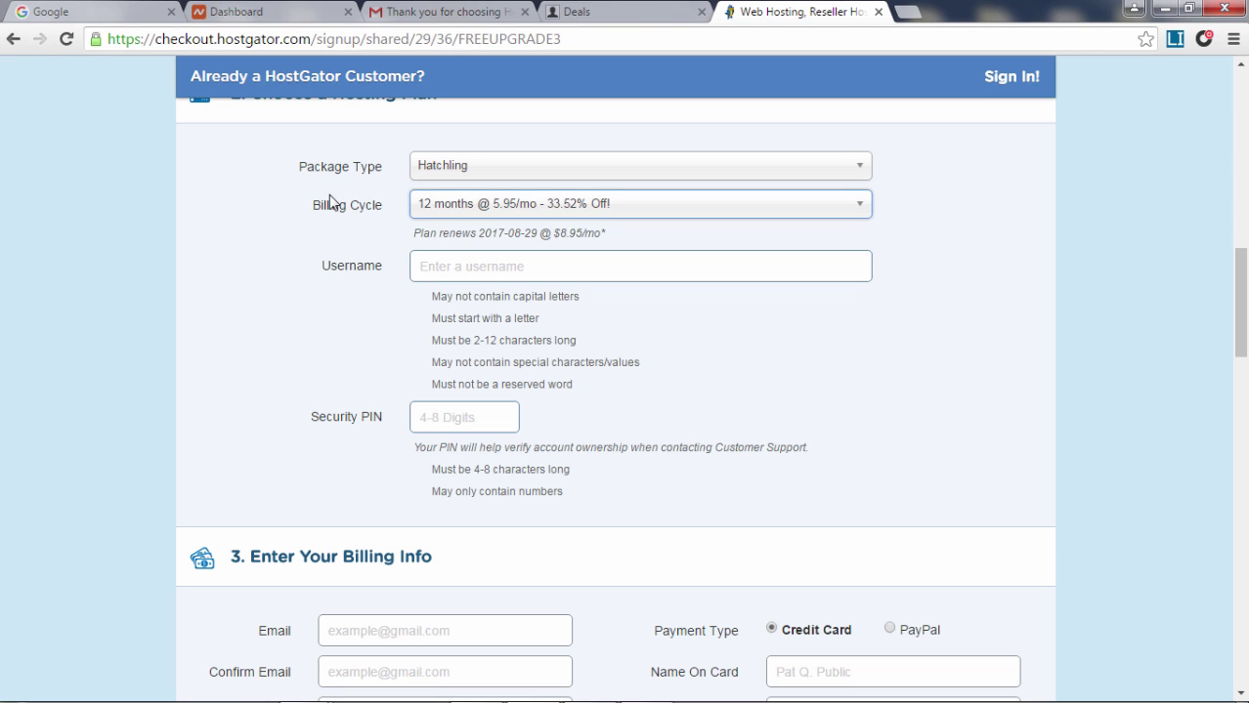
left_click(954, 205)
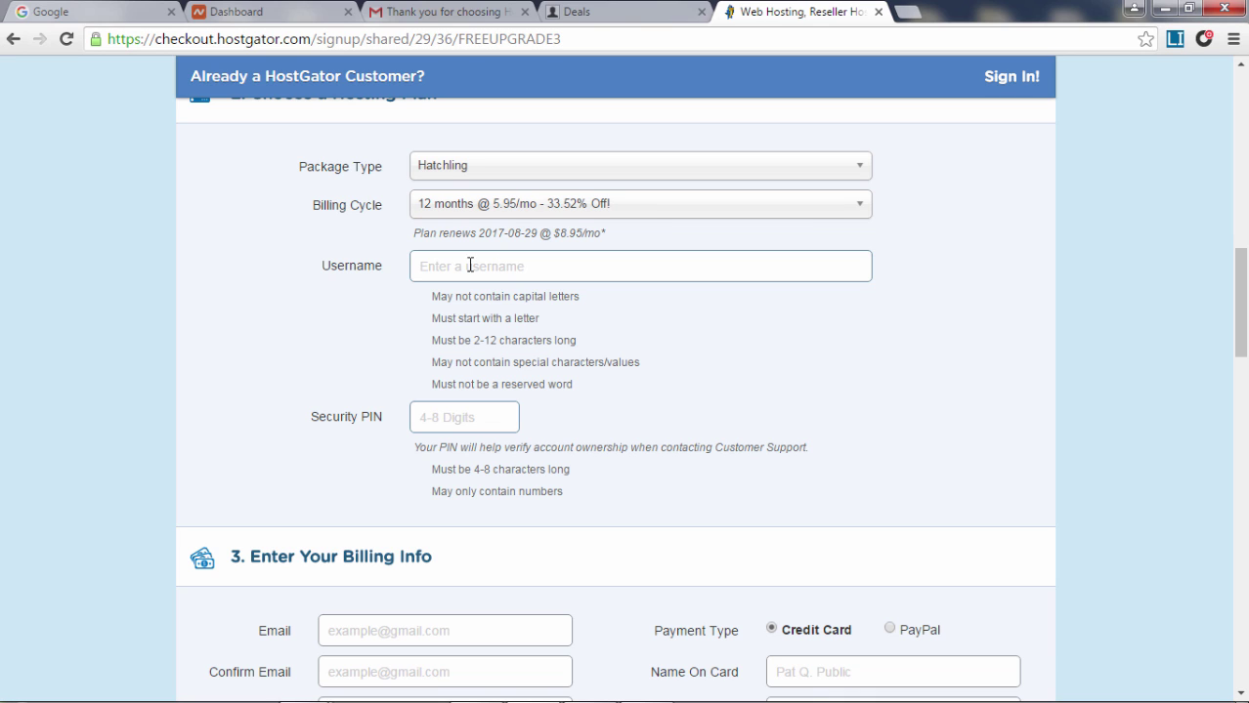
left_click(487, 209)
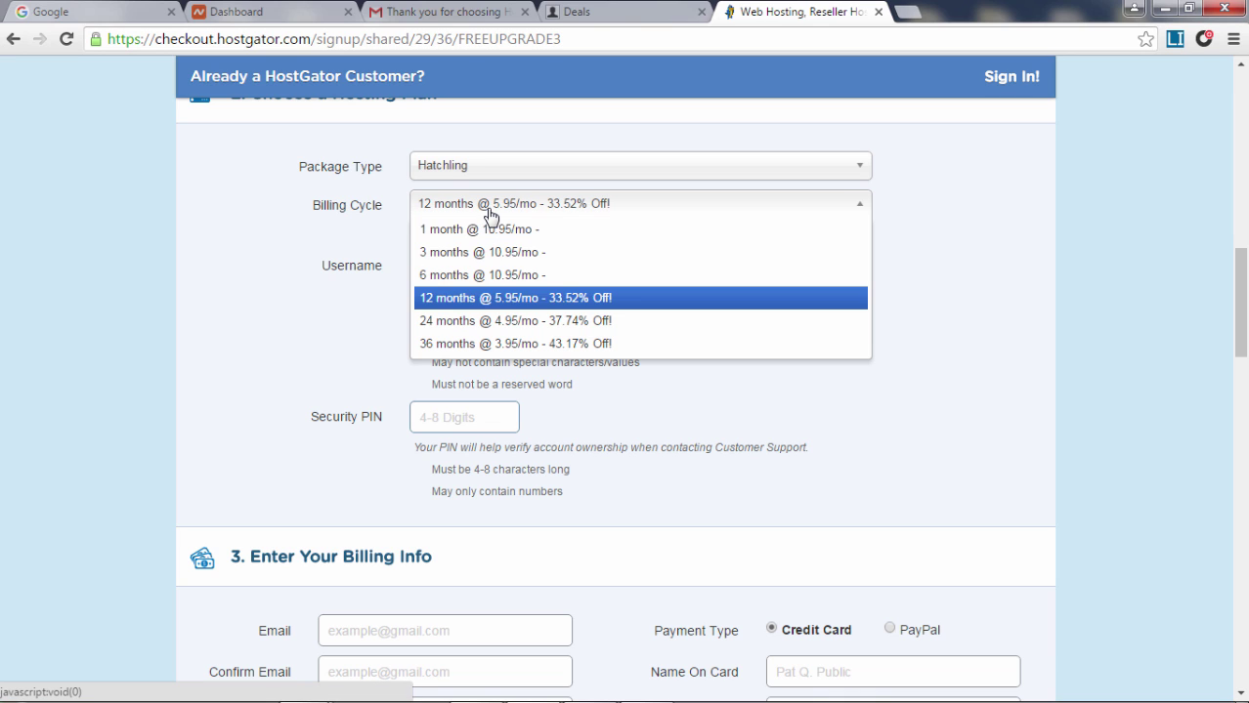
left_click(555, 301)
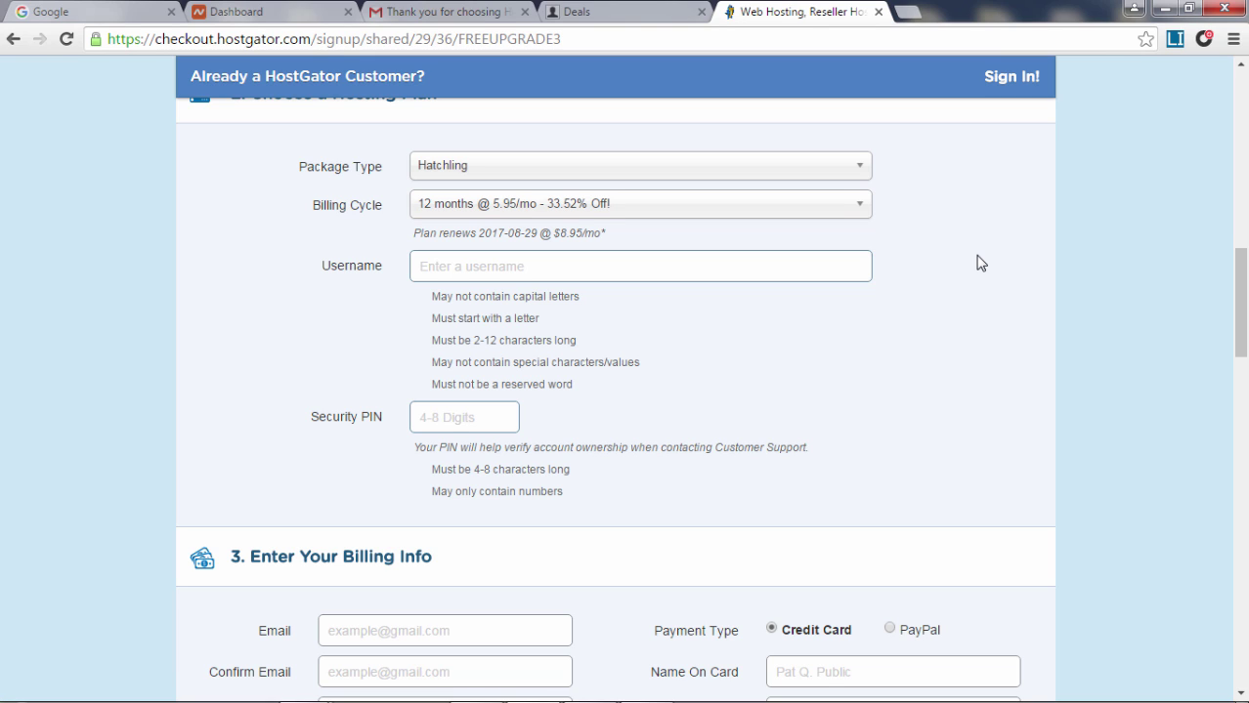
Enter wdiy as the hosting username and go to the Security PIN field
left_click(527, 259)
type("wdiy")
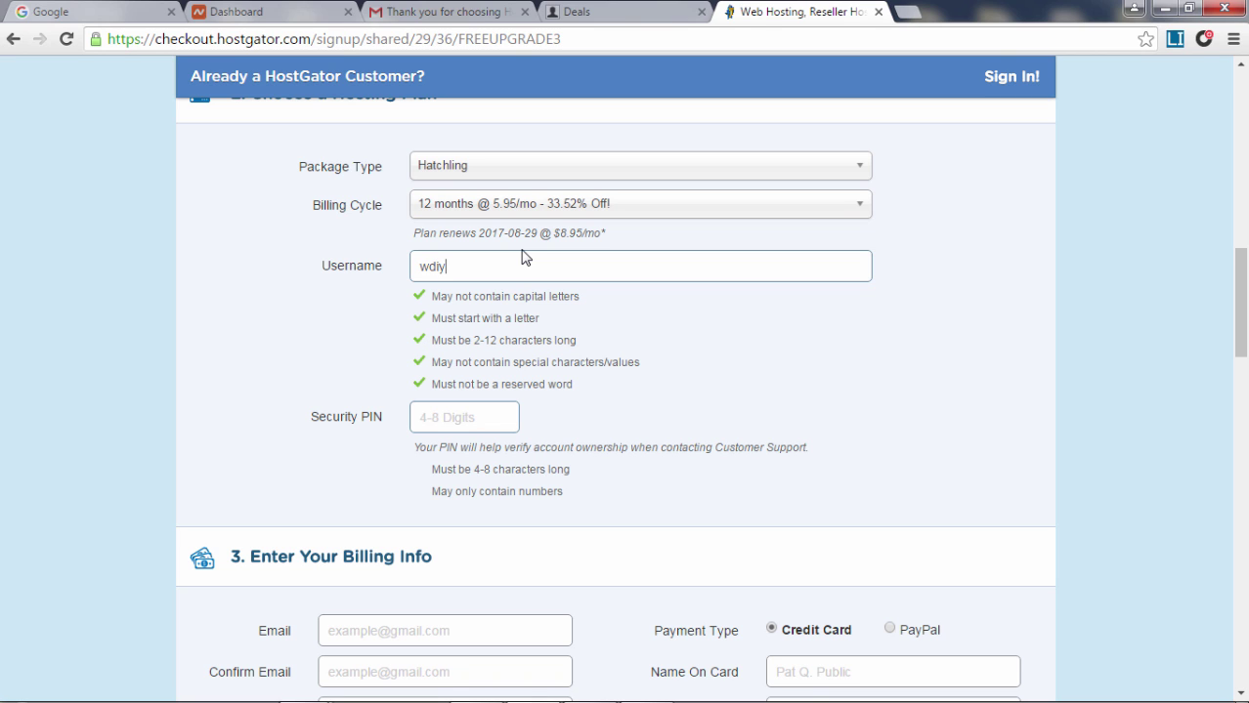
left_click(483, 419)
scroll(938, 399, "down", 3)
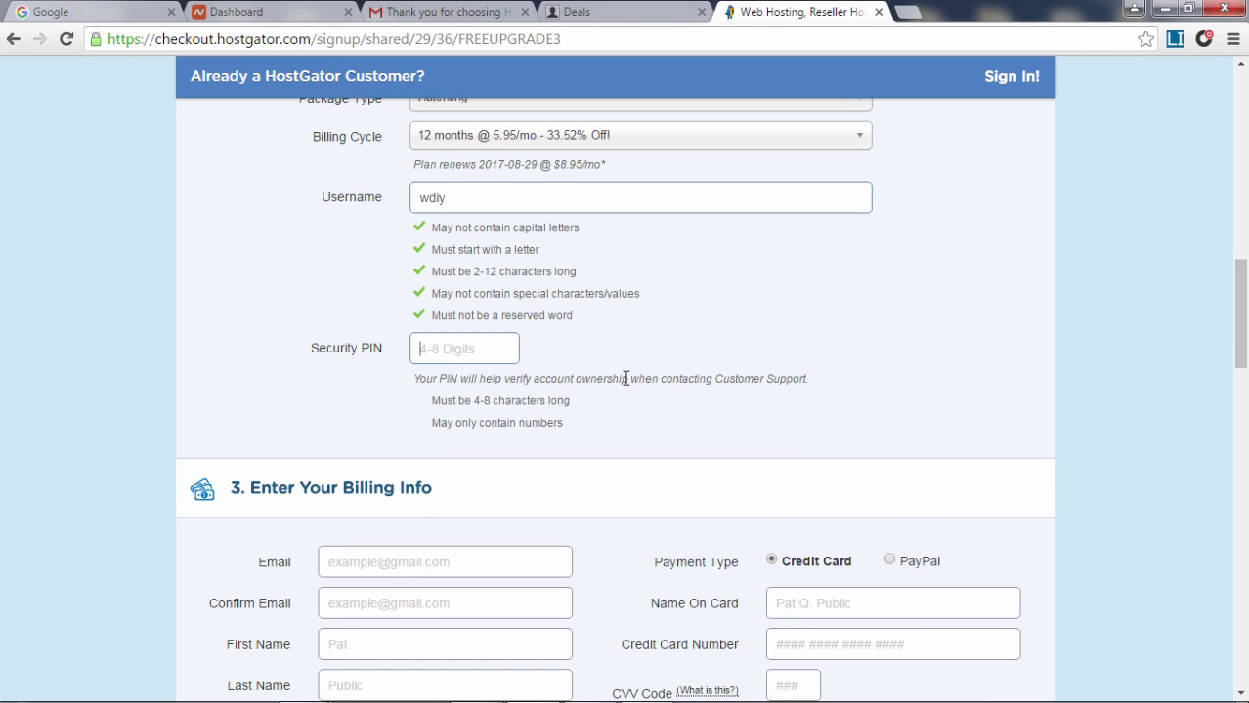
Deselect the SiteLock hacker protection and CodeGuard backup services, and leave Google Professional Email unselected
scroll(876, 282, "down", 3)
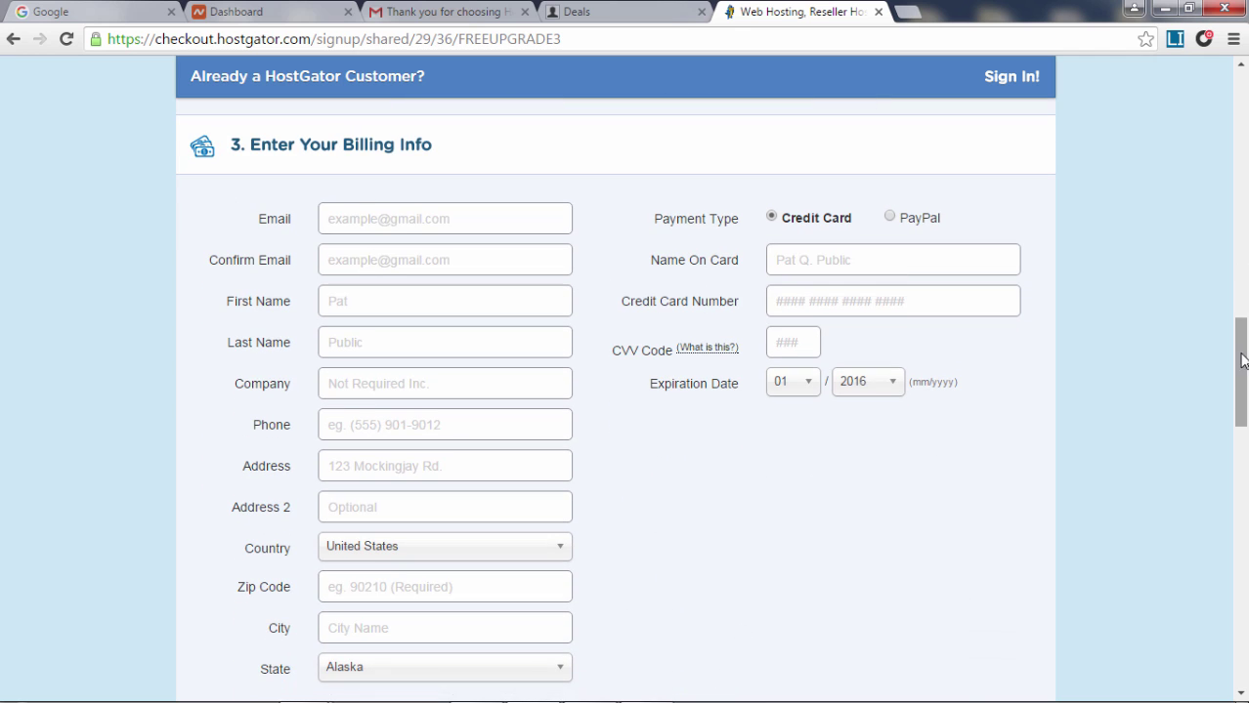
left_click_drag(1242, 392, 1243, 447)
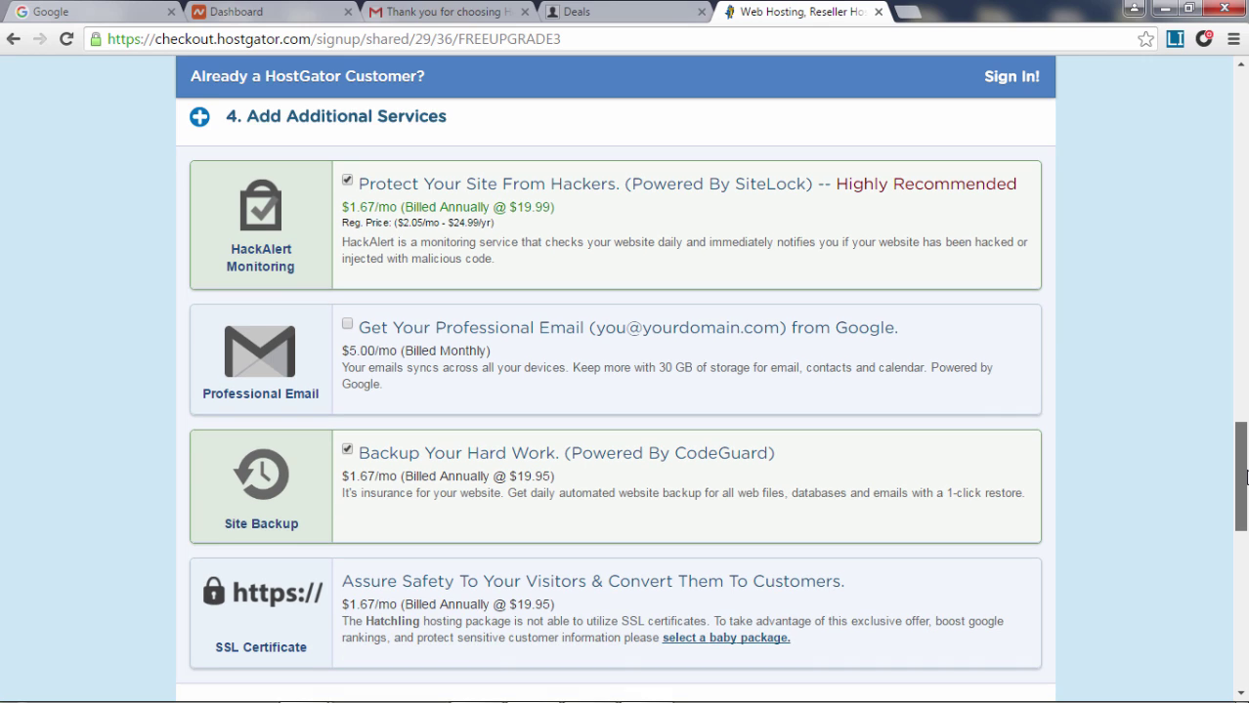
left_click(348, 192)
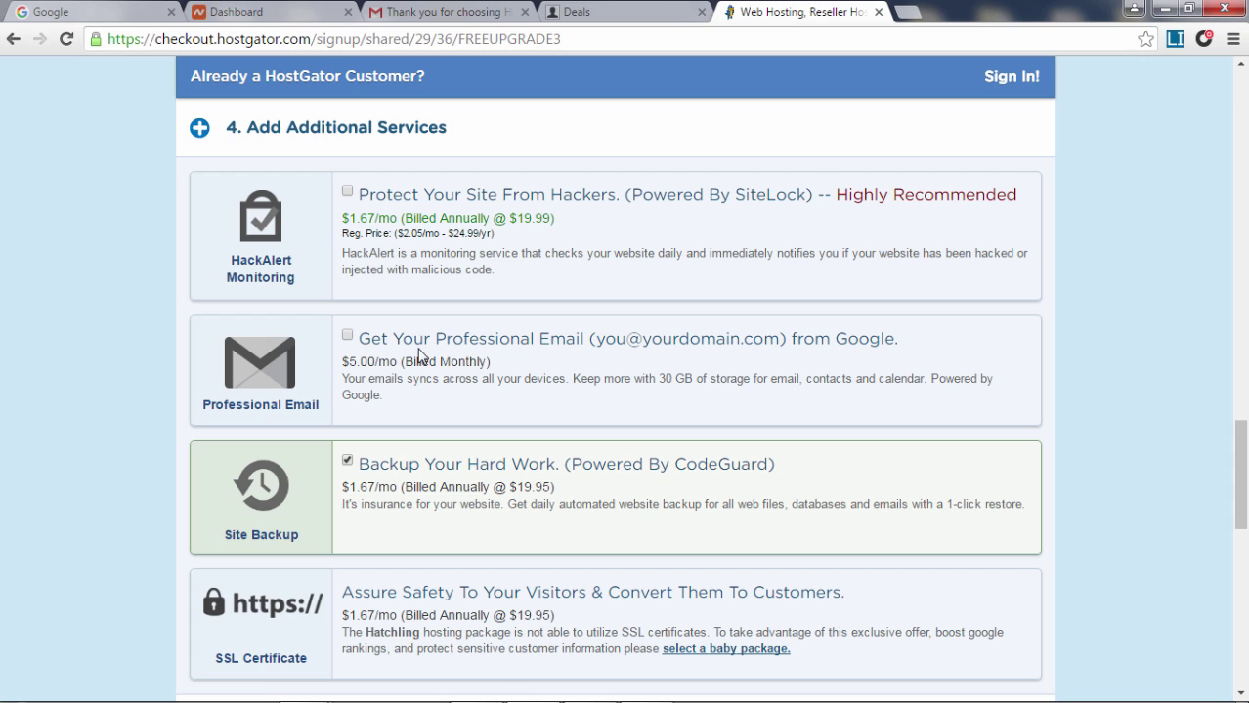
left_click_drag(371, 346, 859, 340)
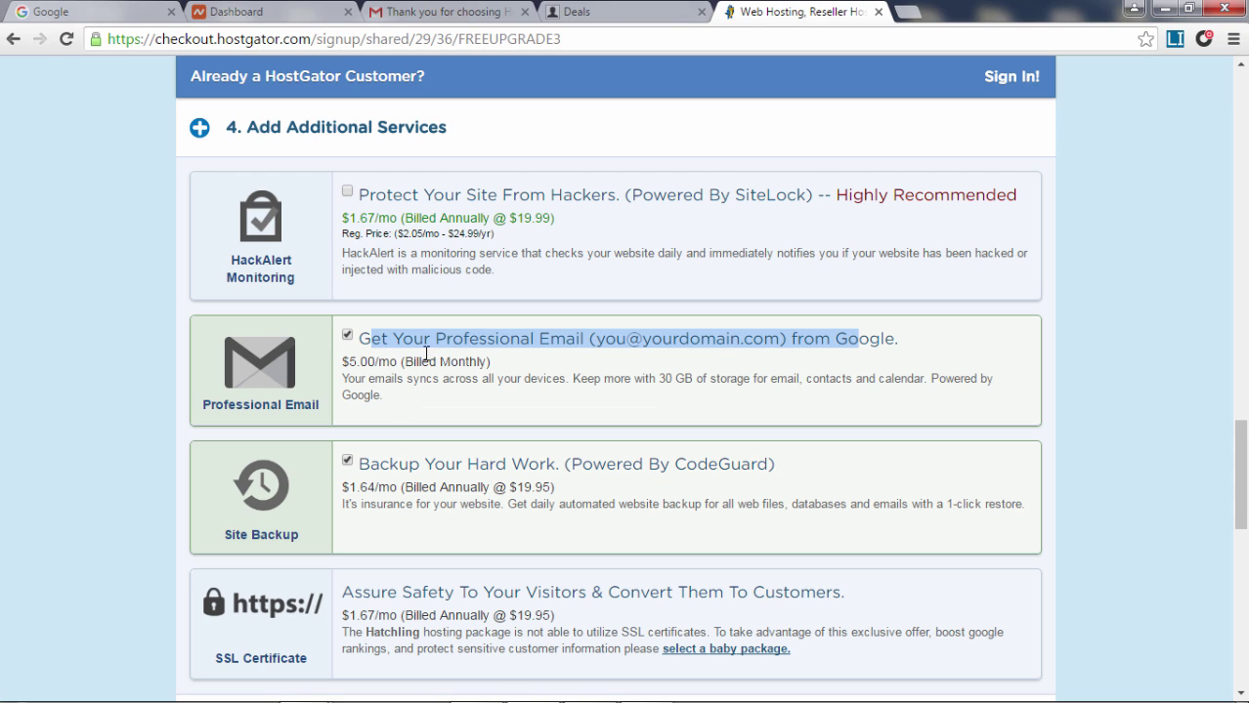
left_click(346, 335)
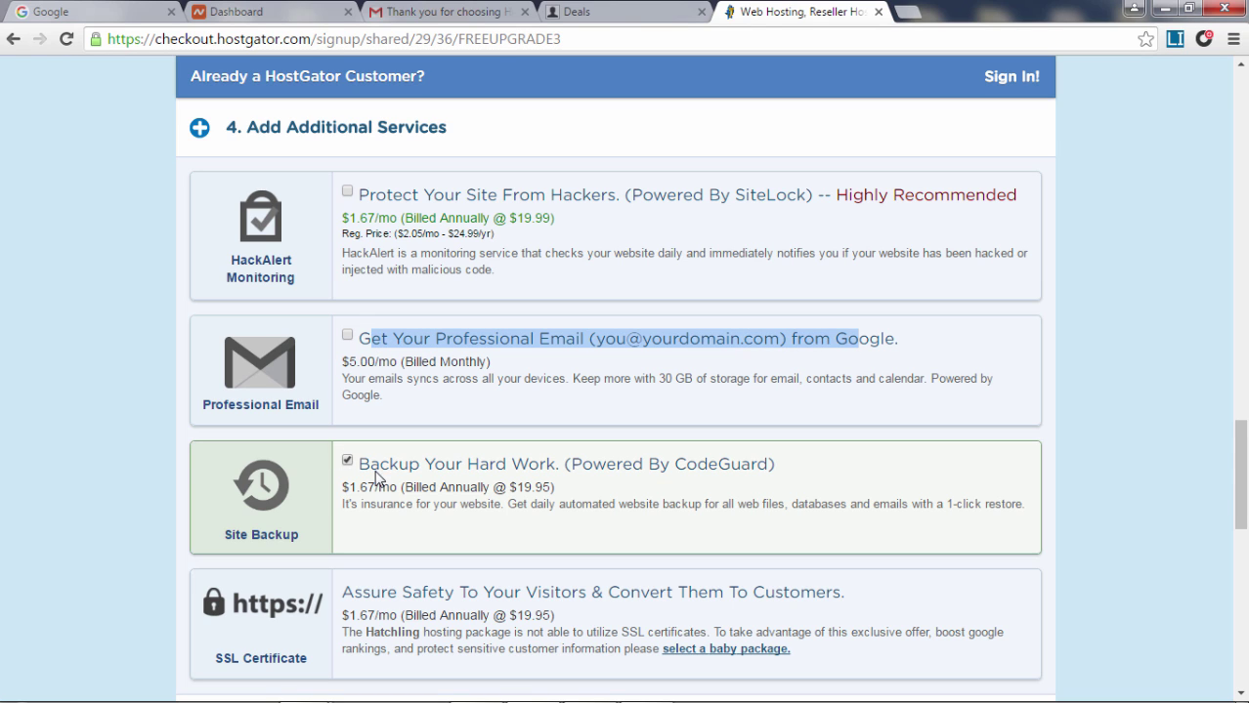
left_click(347, 460)
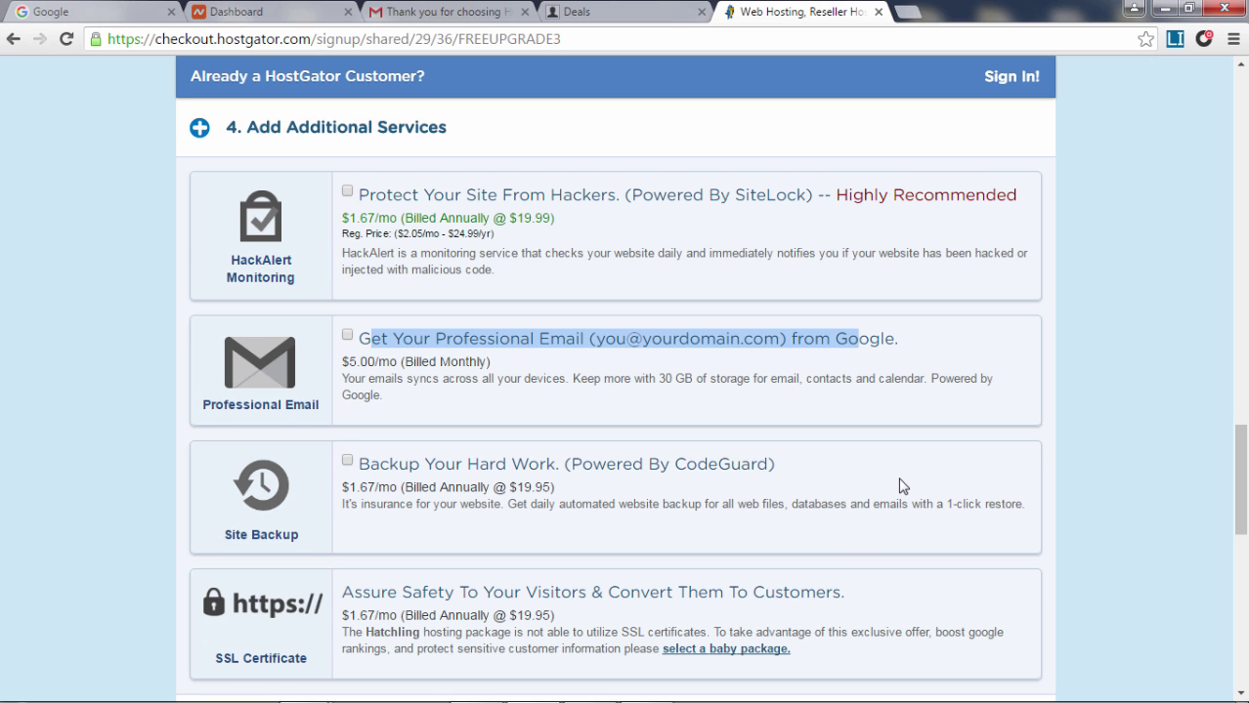
Look over the billing info form and agree to the Terms of Service, Cancellation Policy and Privacy Policy
scroll(900, 483, "down", 1)
left_click_drag(1242, 489, 1245, 370)
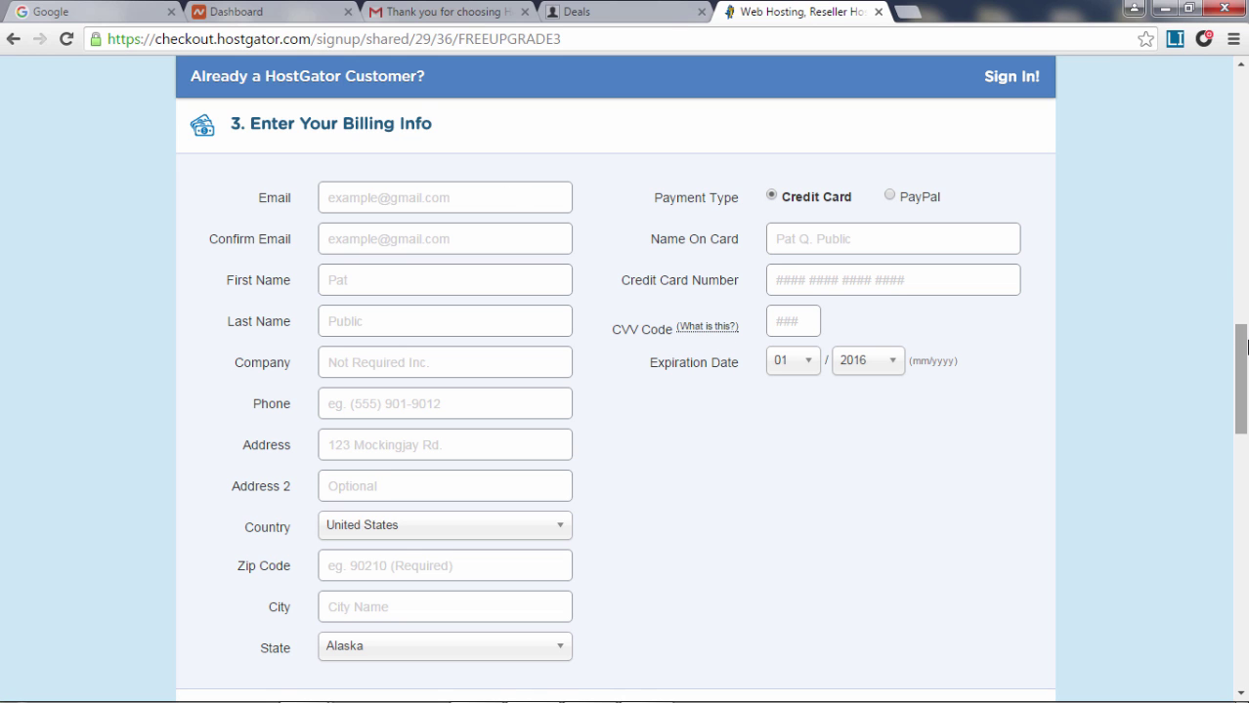
left_click_drag(1245, 379, 1245, 630)
left_click(371, 376)
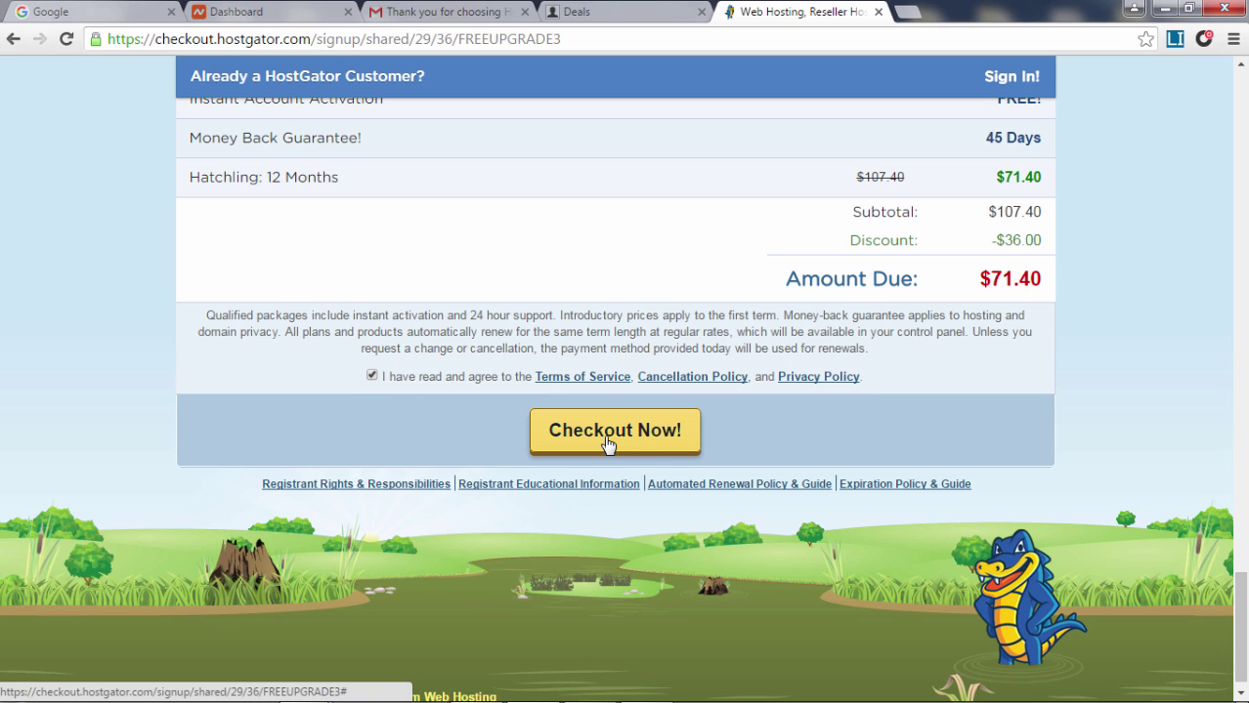
Switch to Gmail and examine HostGator's billing portal login details and the two nameservers in the account info email
left_click(459, 11)
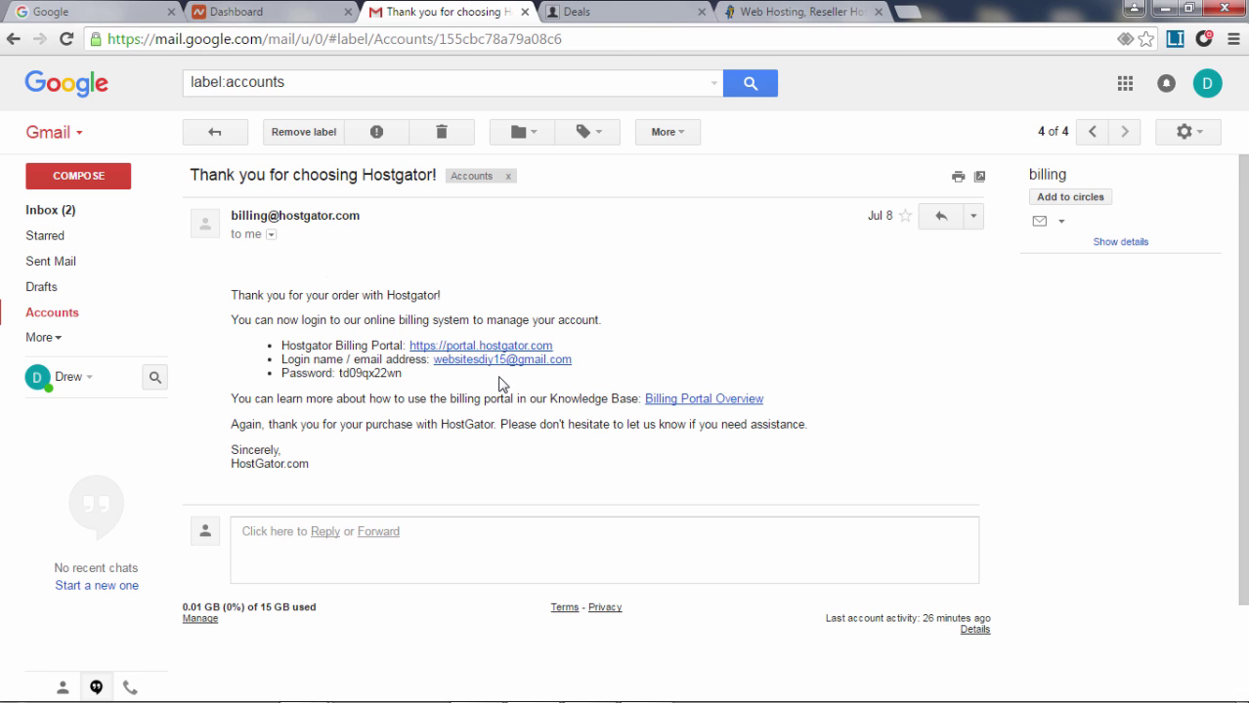
double_click(362, 372)
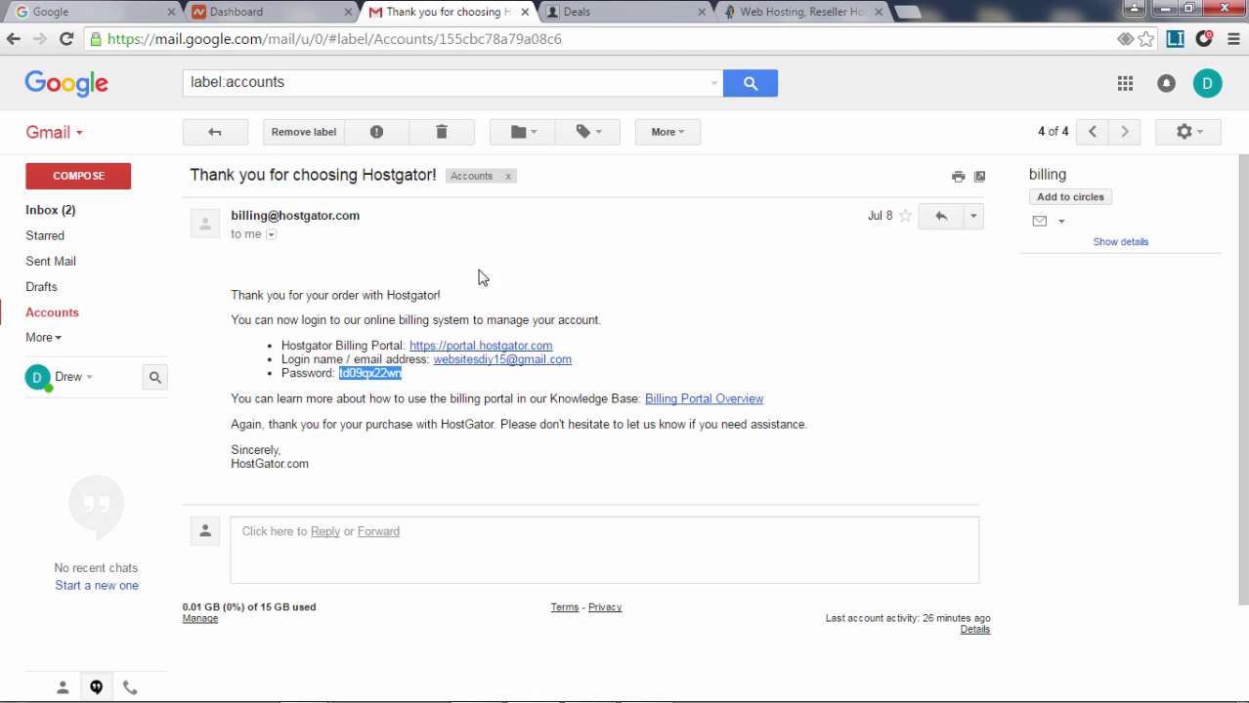
left_click(1093, 133)
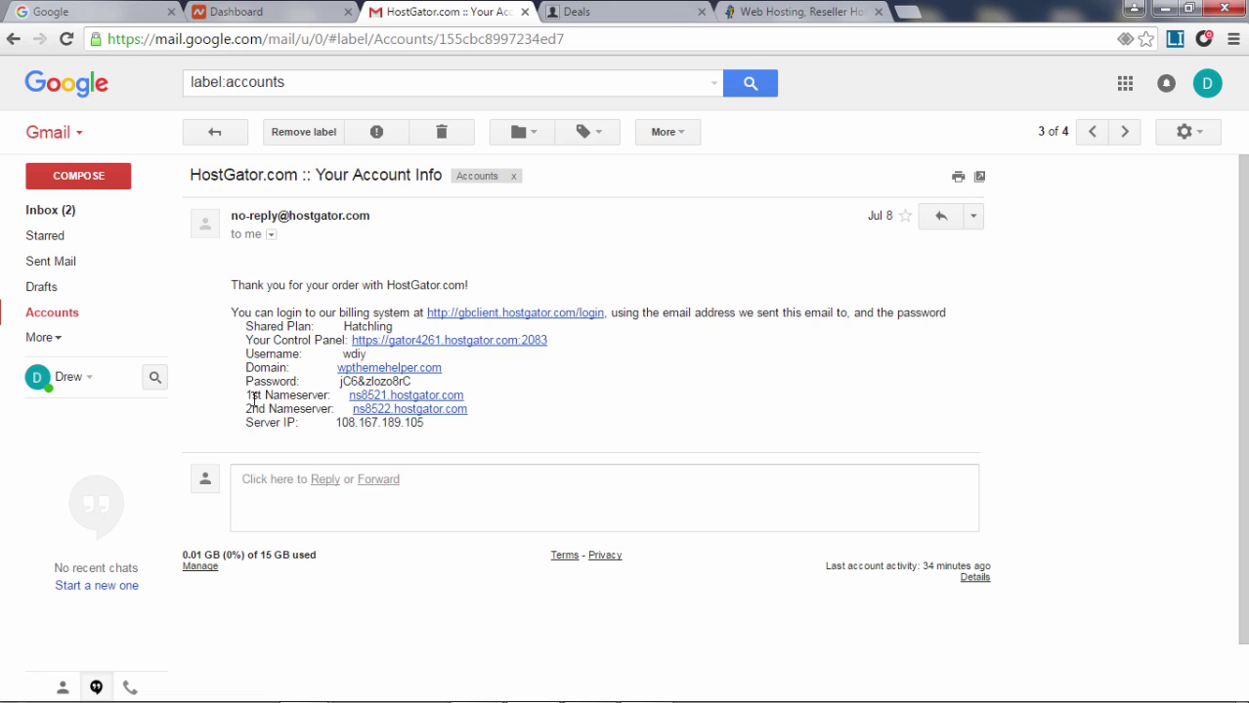
left_click_drag(244, 395, 474, 411)
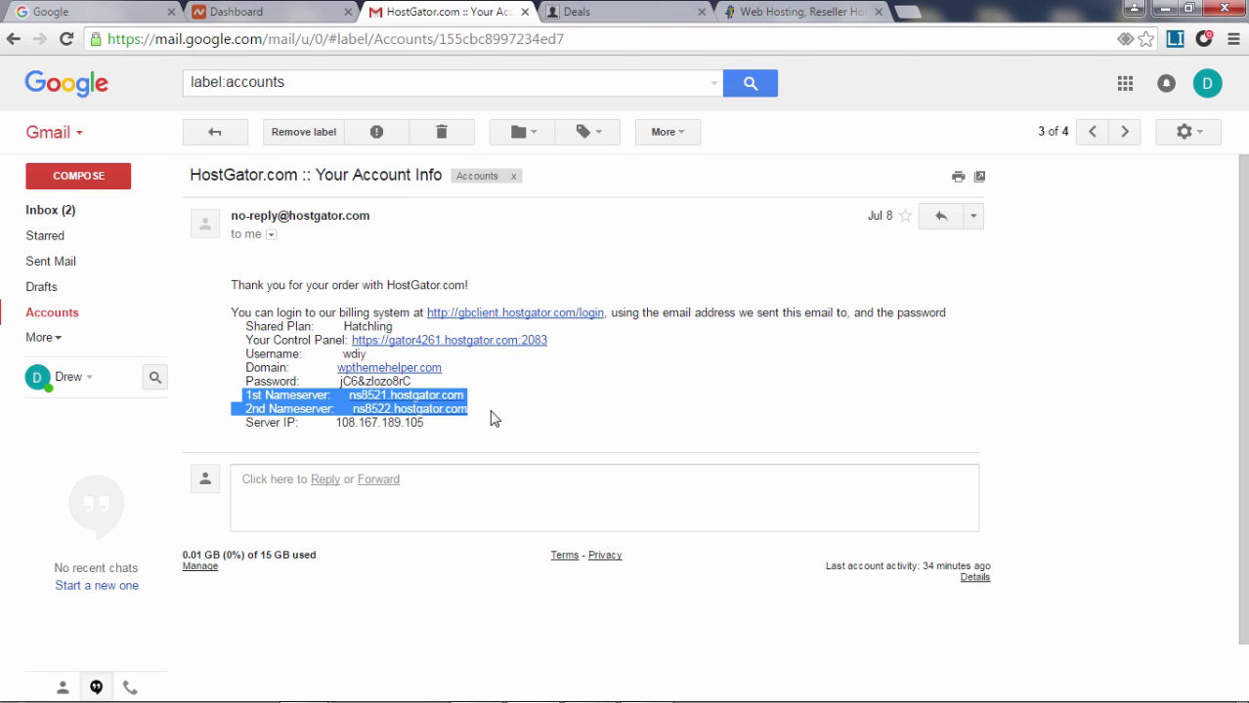
left_click(493, 419)
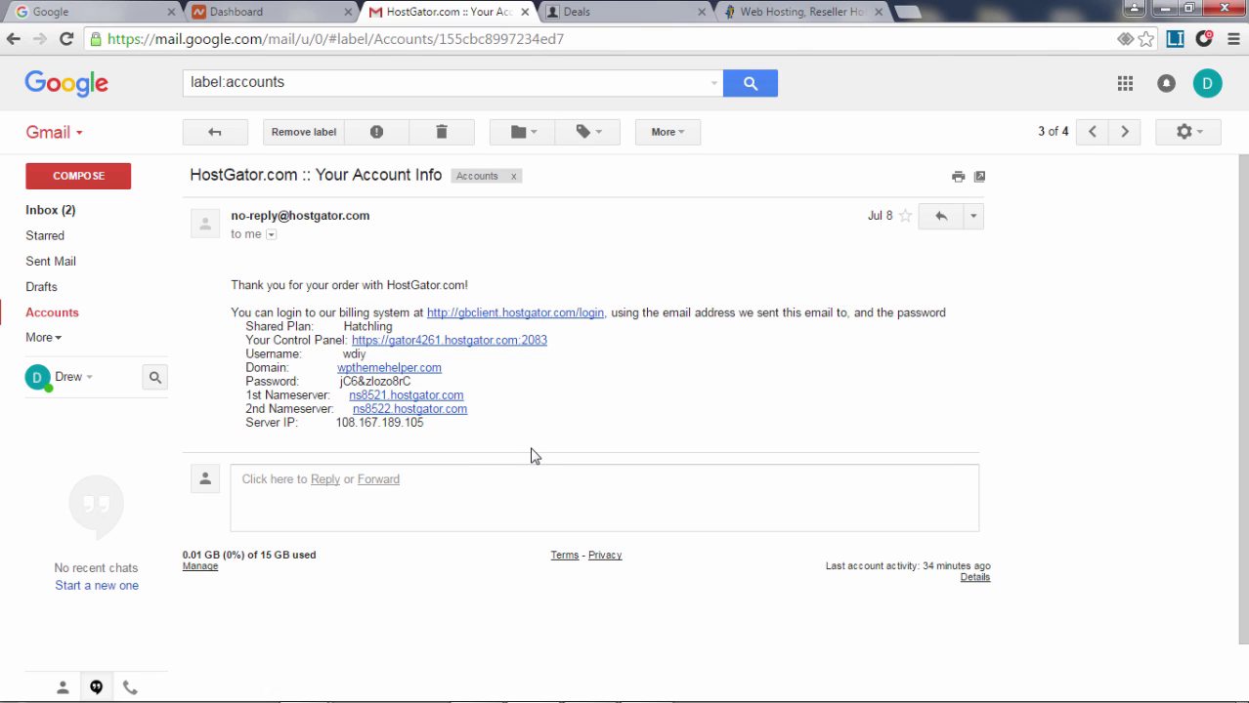
Switch to the Namecheap dashboard and open the management page for wordpressdiy.org
left_click(262, 10)
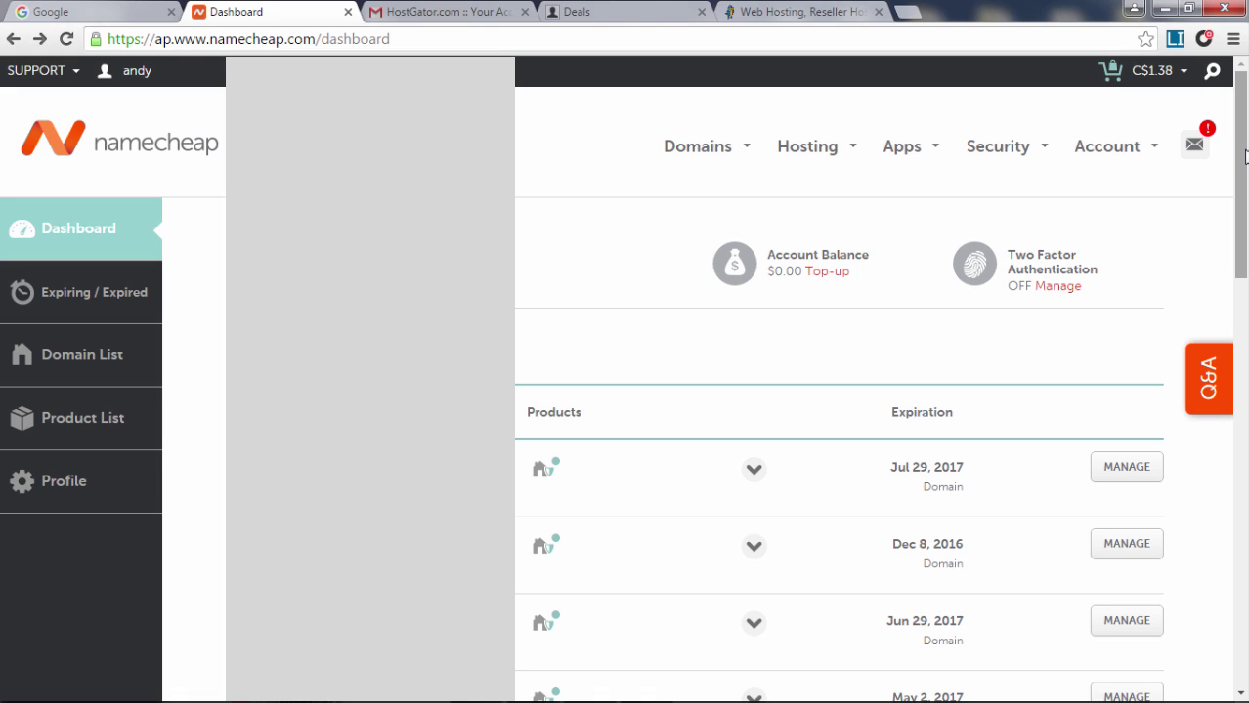
left_click_drag(1245, 156, 1245, 293)
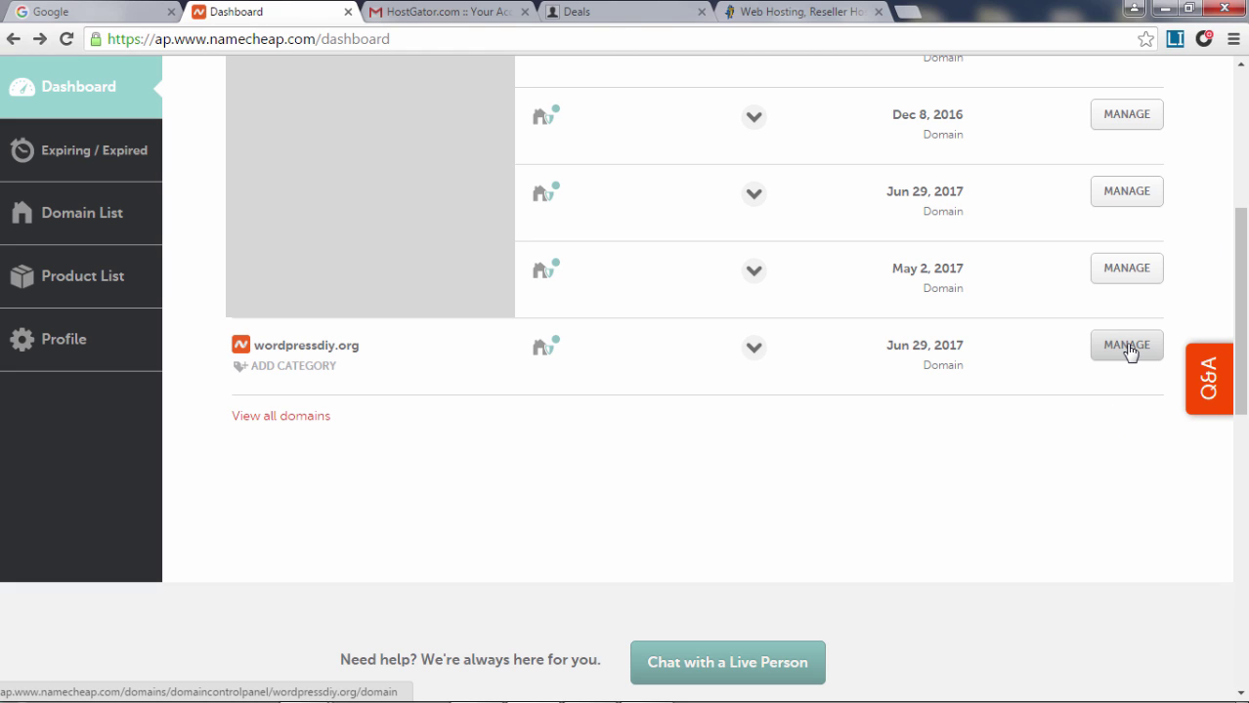
left_click(1129, 352)
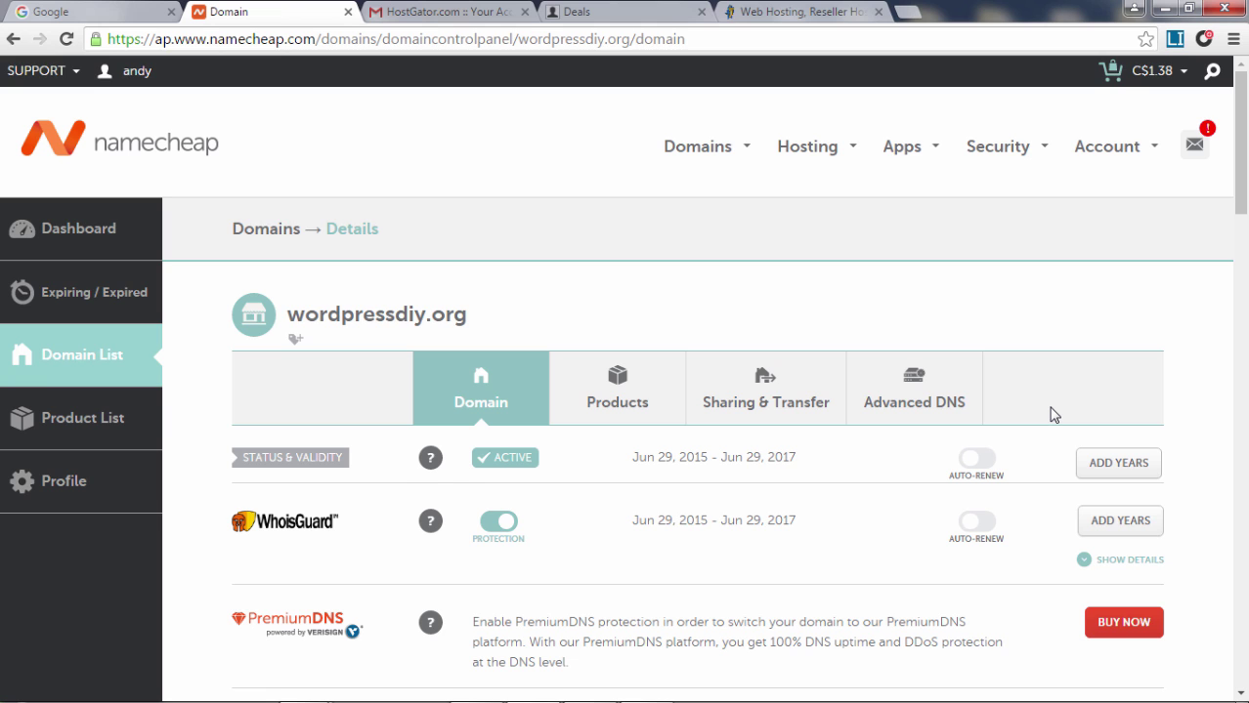
Set the nameserver type for wordpressdiy.org to Custom DNS
scroll(1053, 415, "down", 5)
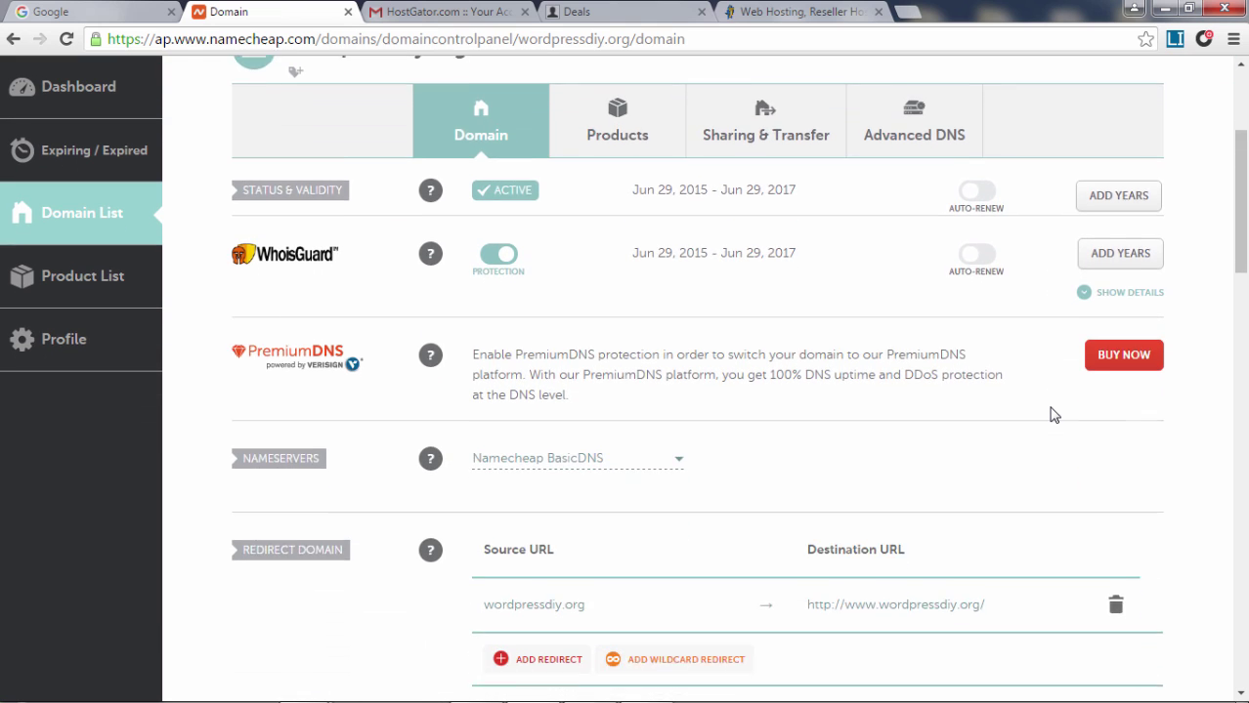
scroll(1053, 414, "down", 1)
scroll(1053, 414, "down", 1)
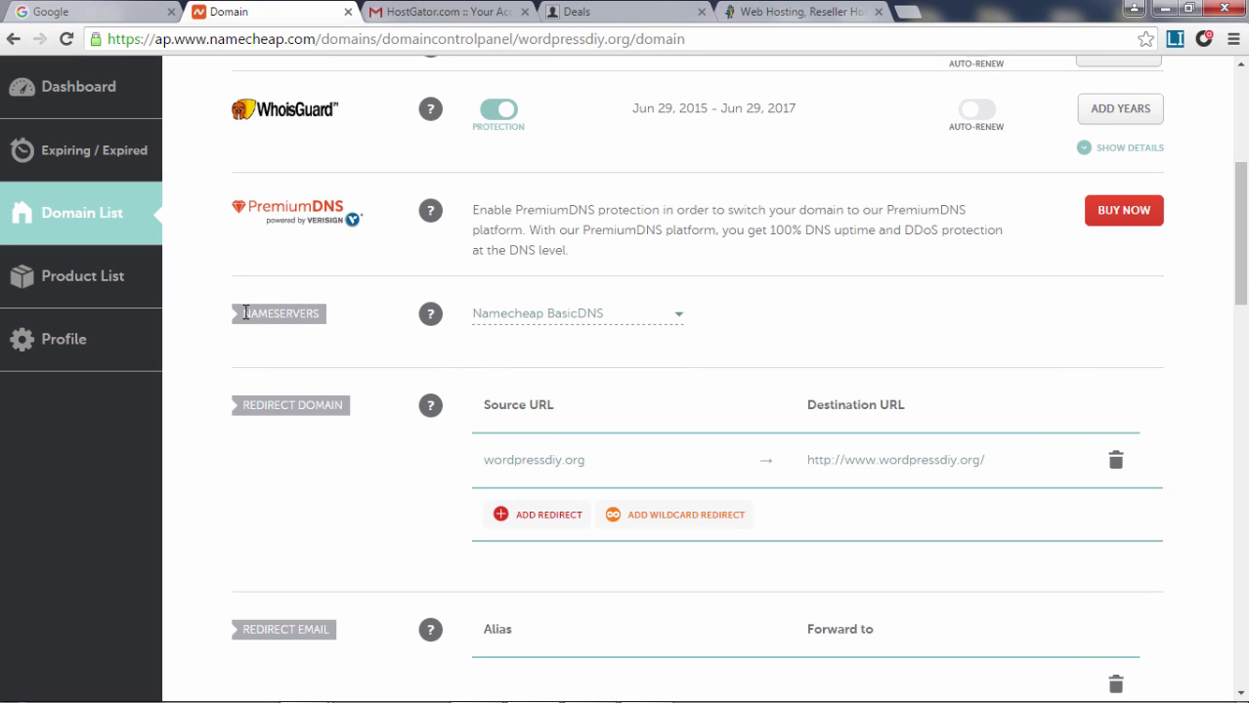
left_click_drag(242, 313, 325, 313)
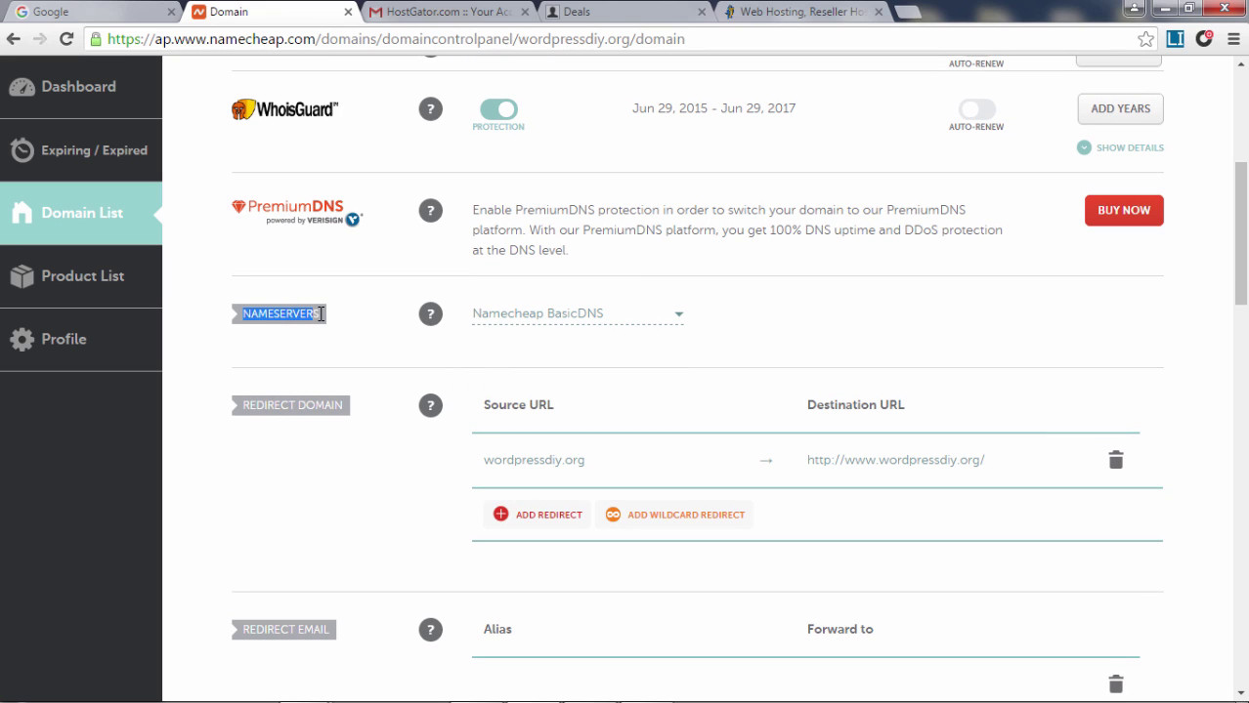
left_click(679, 322)
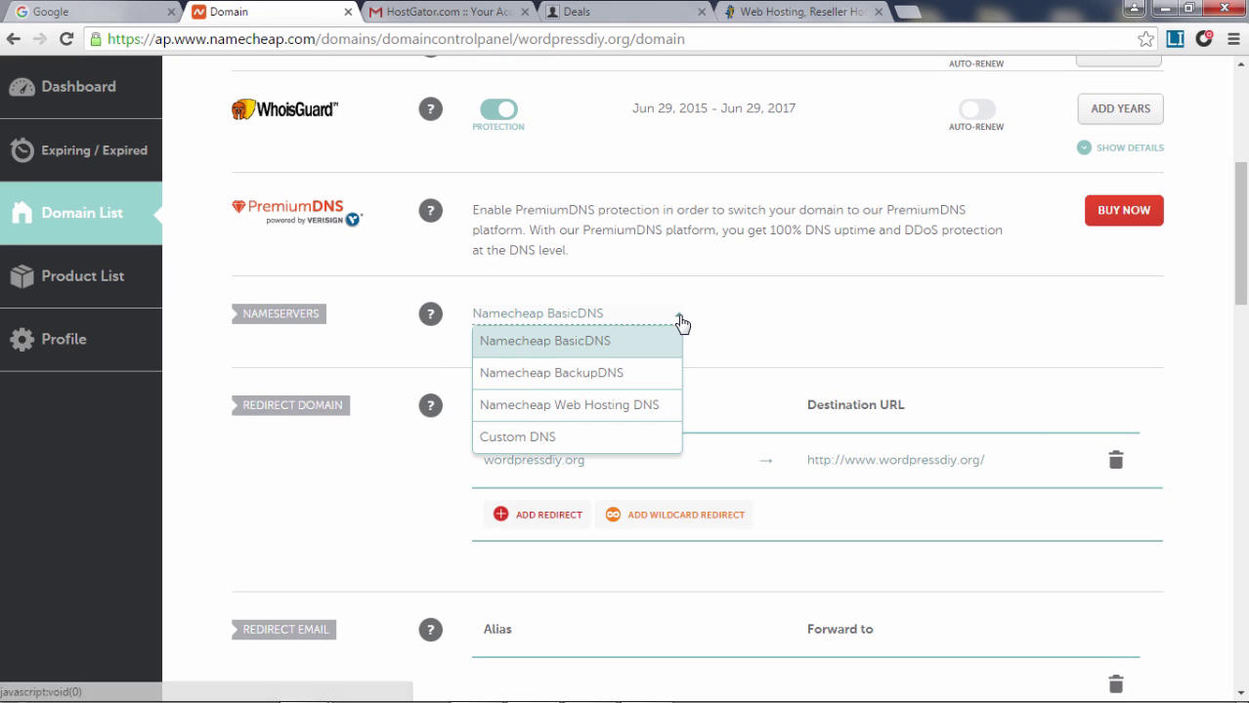
left_click(607, 445)
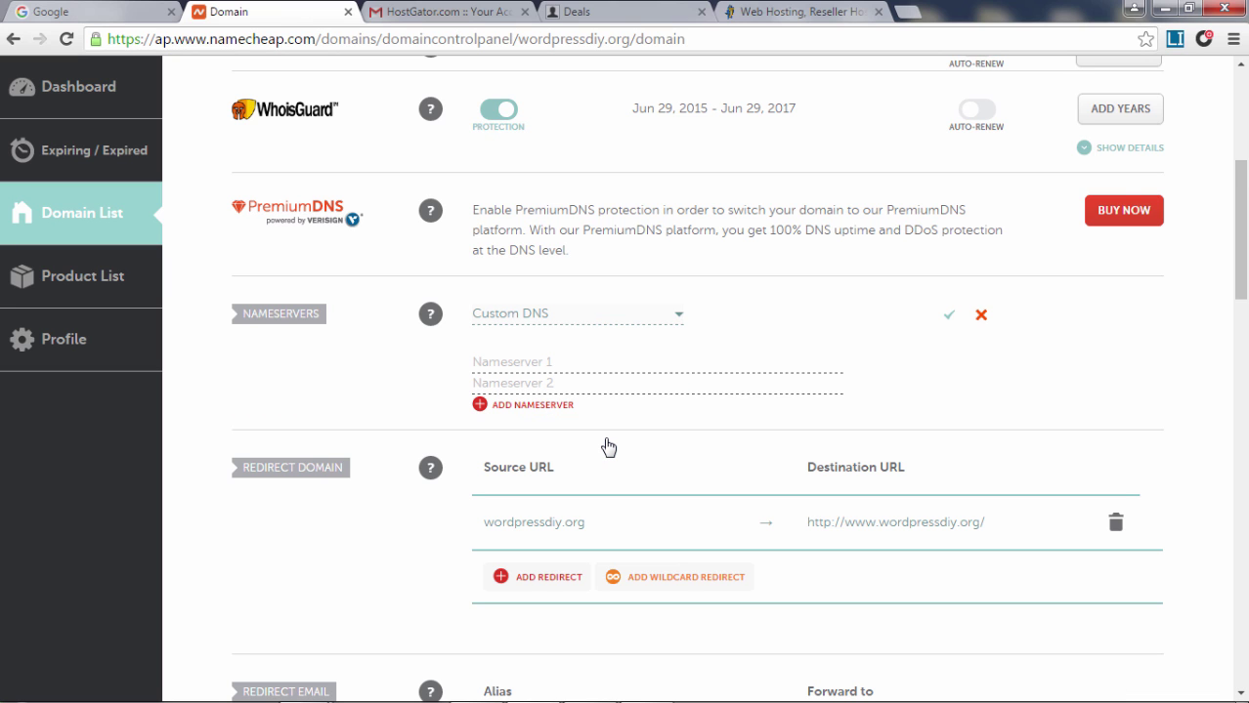
Copy the 1st nameserver, ns8521.hostgator.com, from the HostGator account email into Namecheap's Nameserver 1 field
left_click(437, 11)
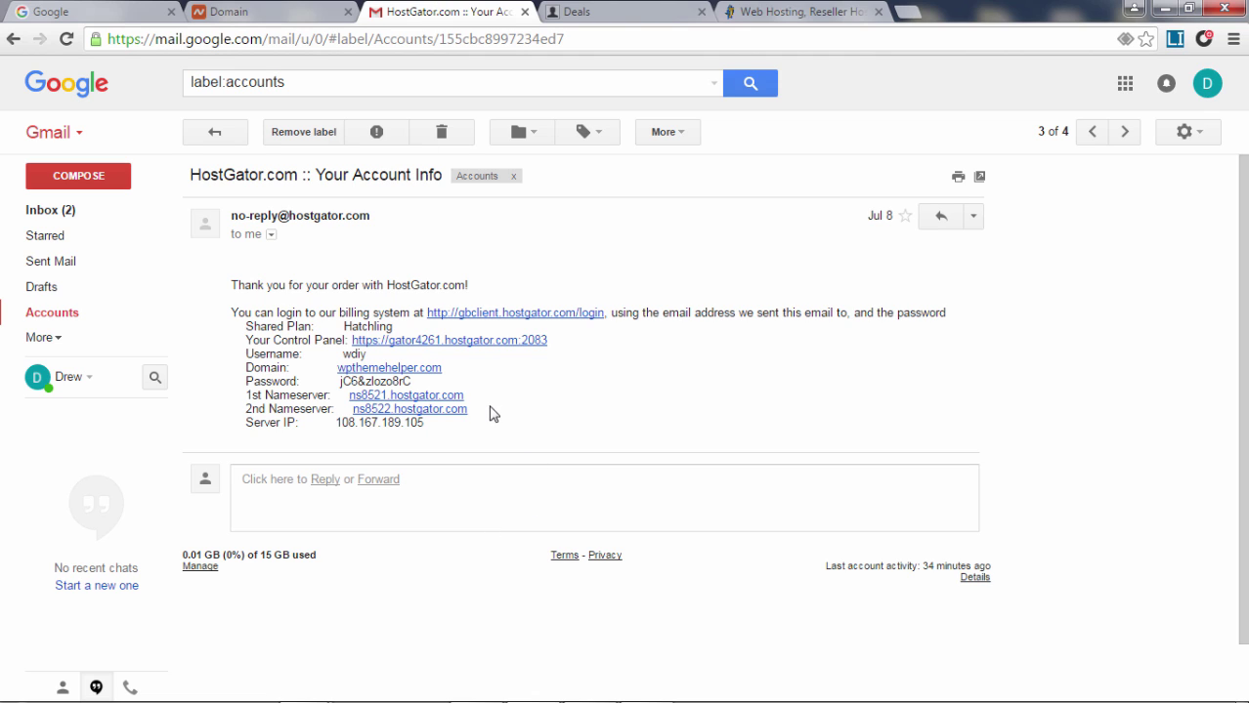
left_click_drag(466, 399, 351, 398)
key("ctrl+c")
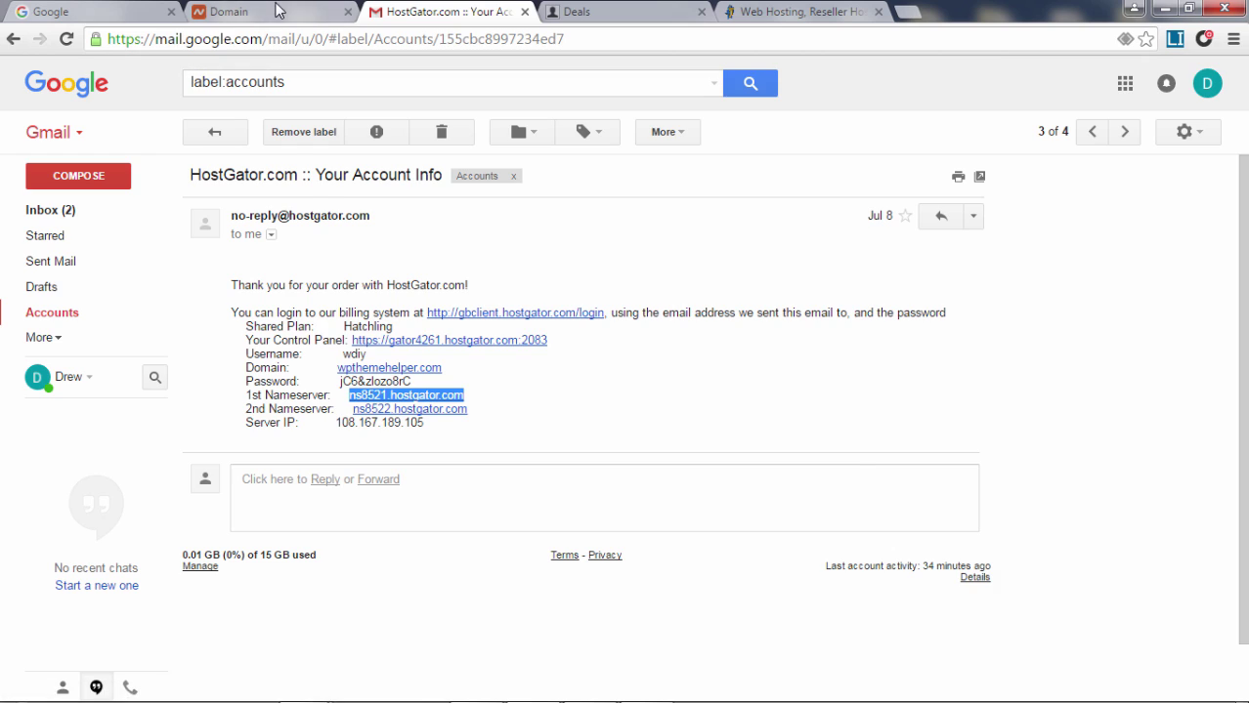
key("ctrl+shift+Tab")
key("ctrl+v")
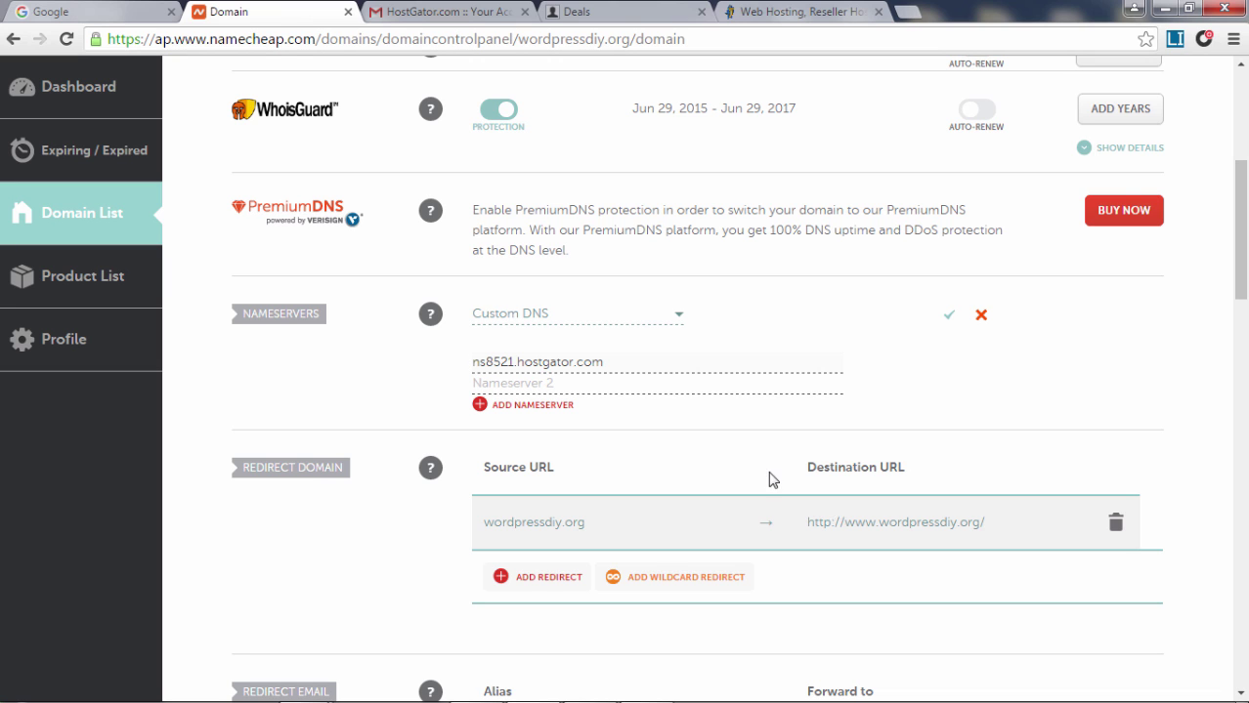
Copy the 2nd nameserver, ns8522.hostgator.com, from the HostGator email into Namecheap's Nameserver 2 field and save the nameservers
left_click(447, 10)
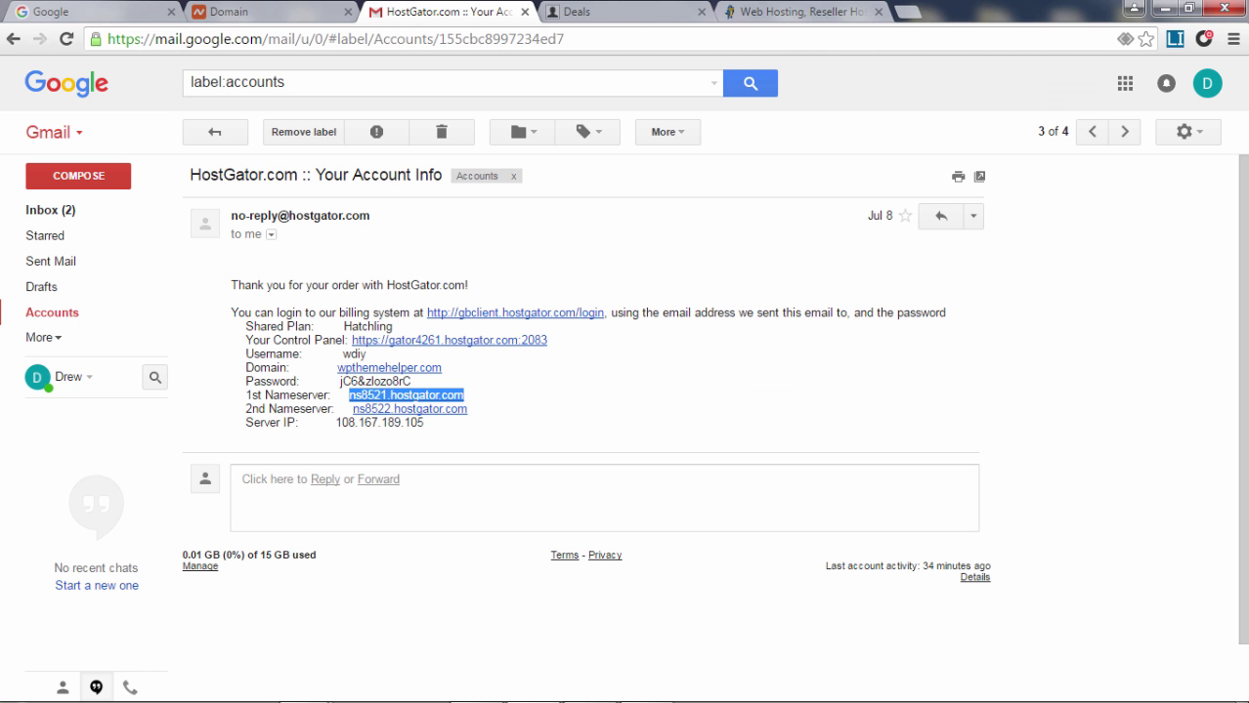
left_click_drag(467, 409, 355, 409)
key("ctrl+c")
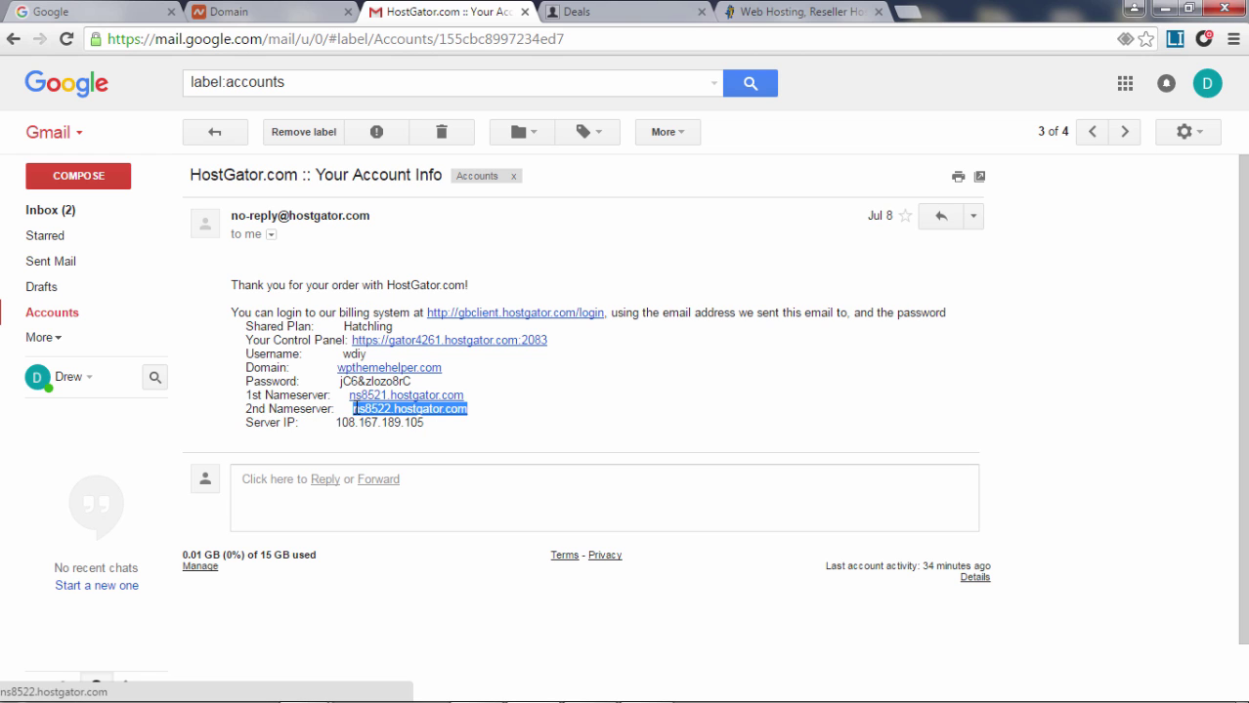
left_click(287, 10)
key("ctrl+v")
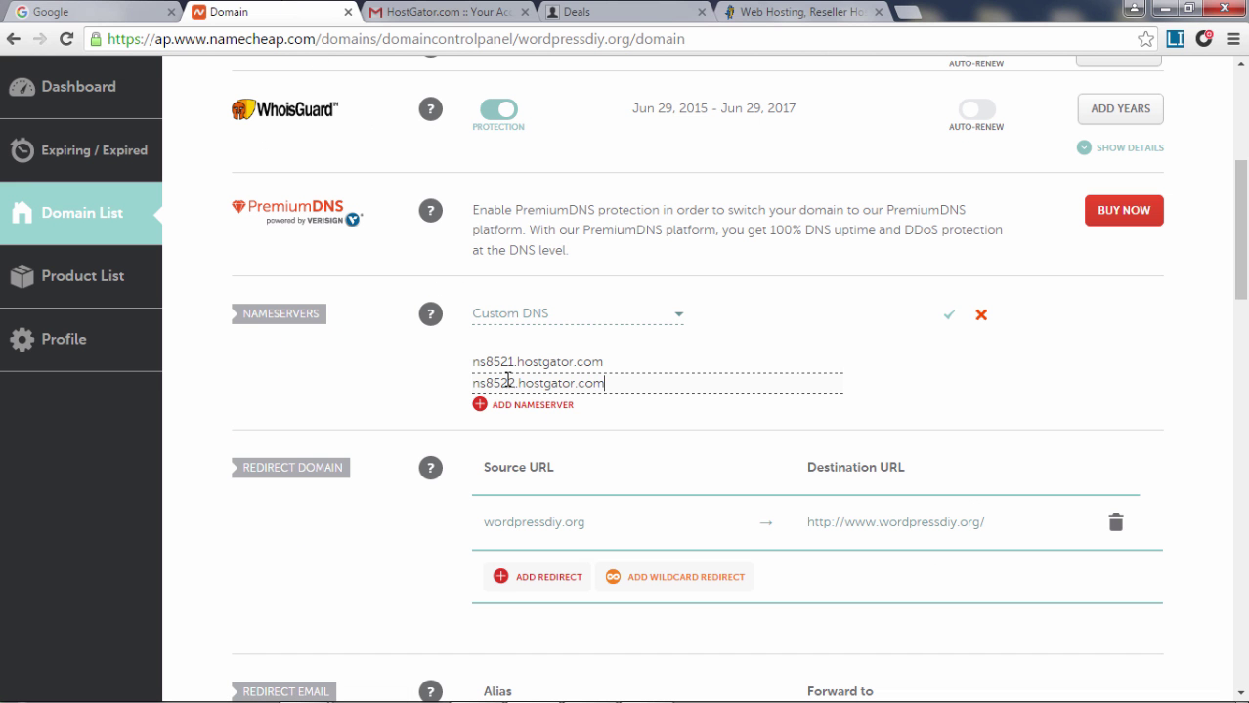
left_click(950, 319)
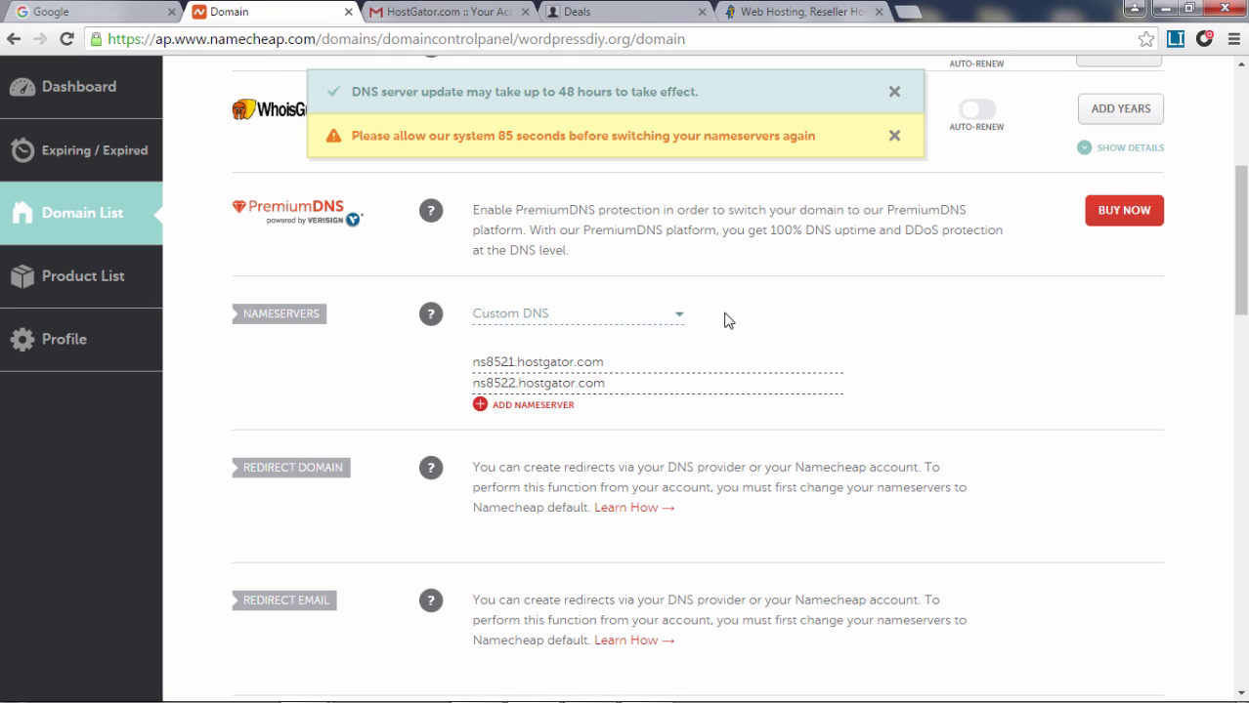
left_click_drag(387, 92, 732, 103)
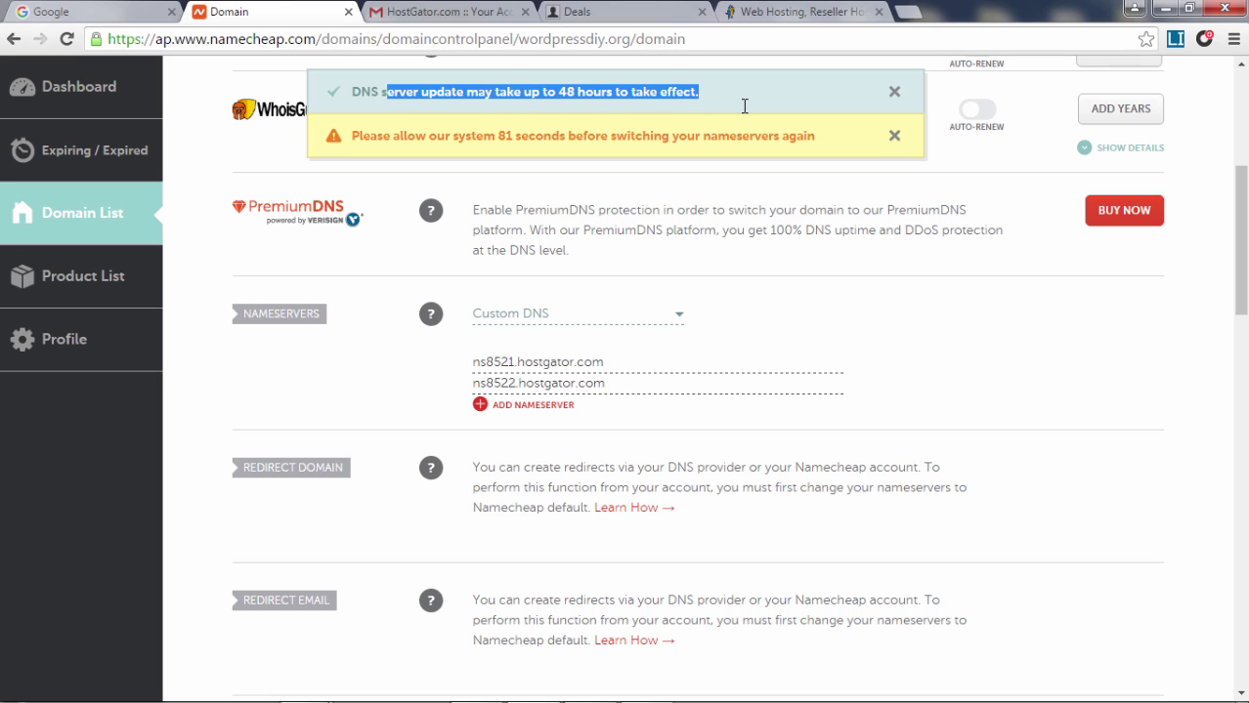
left_click(616, 98)
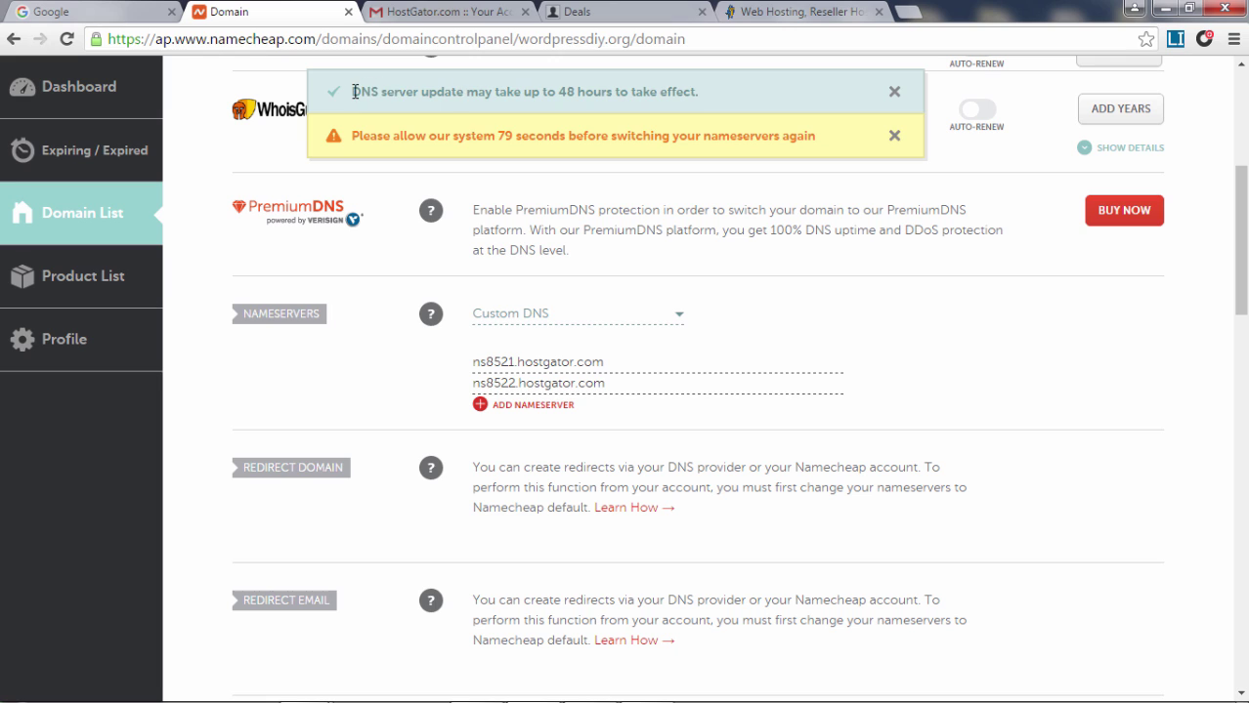
left_click_drag(354, 92, 598, 104)
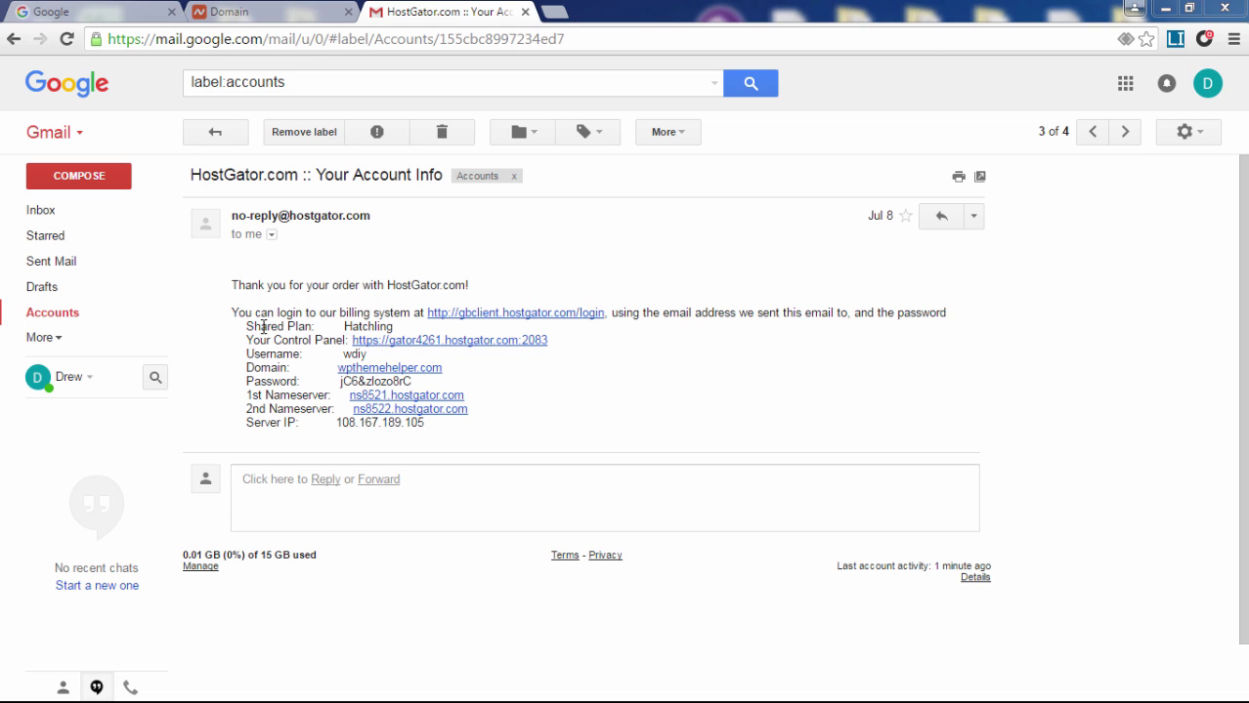
Open the control panel link from the HostGator account email in a new tab and switch to the cPanel login page
left_click_drag(247, 343, 346, 338)
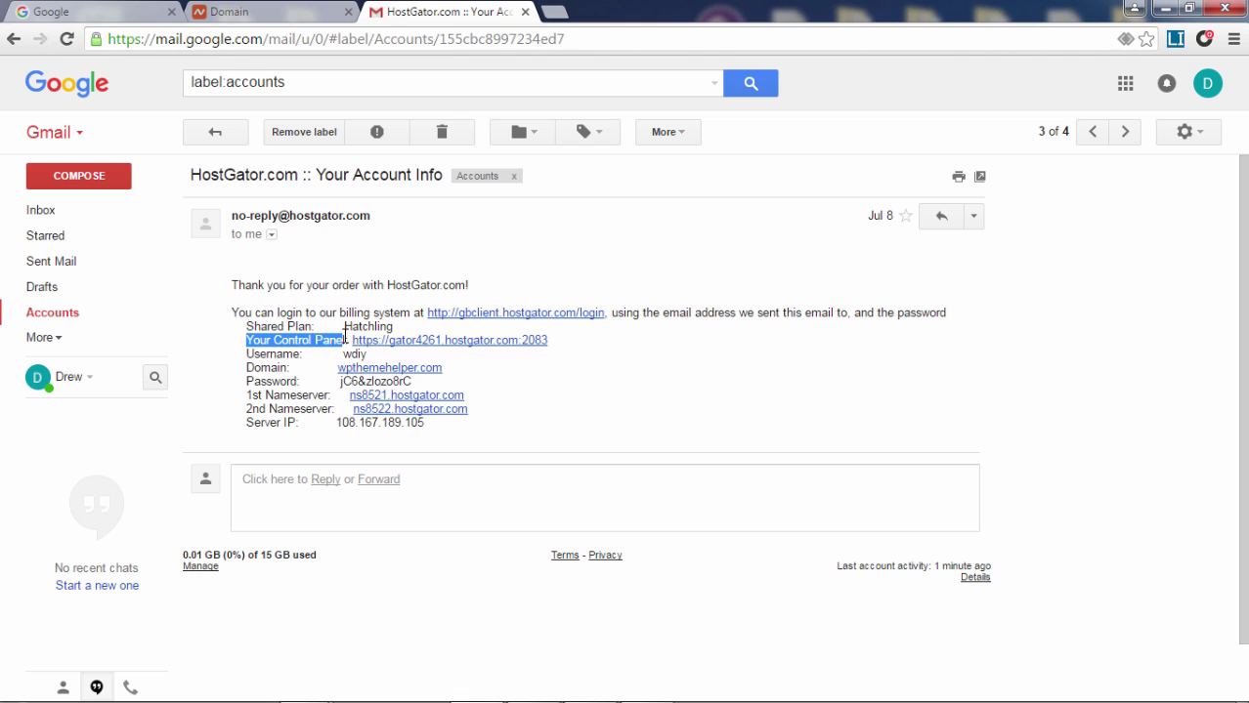
left_click(600, 347)
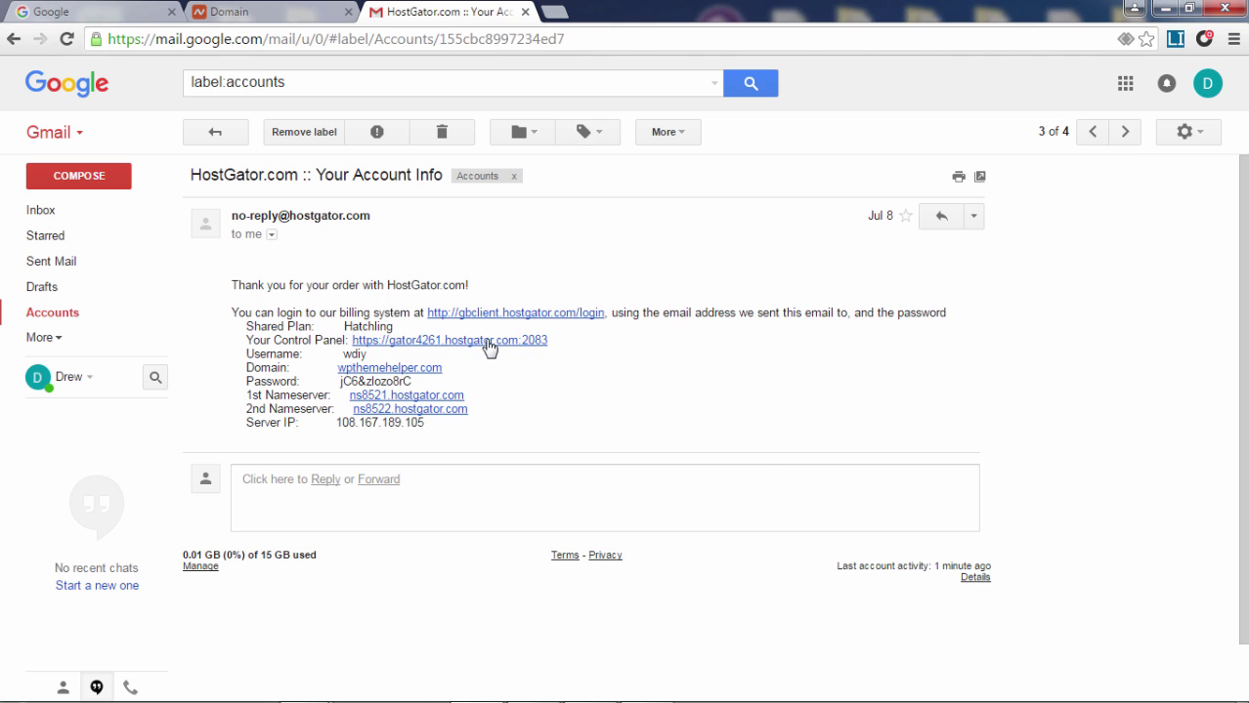
right_click(486, 341)
left_click(529, 352)
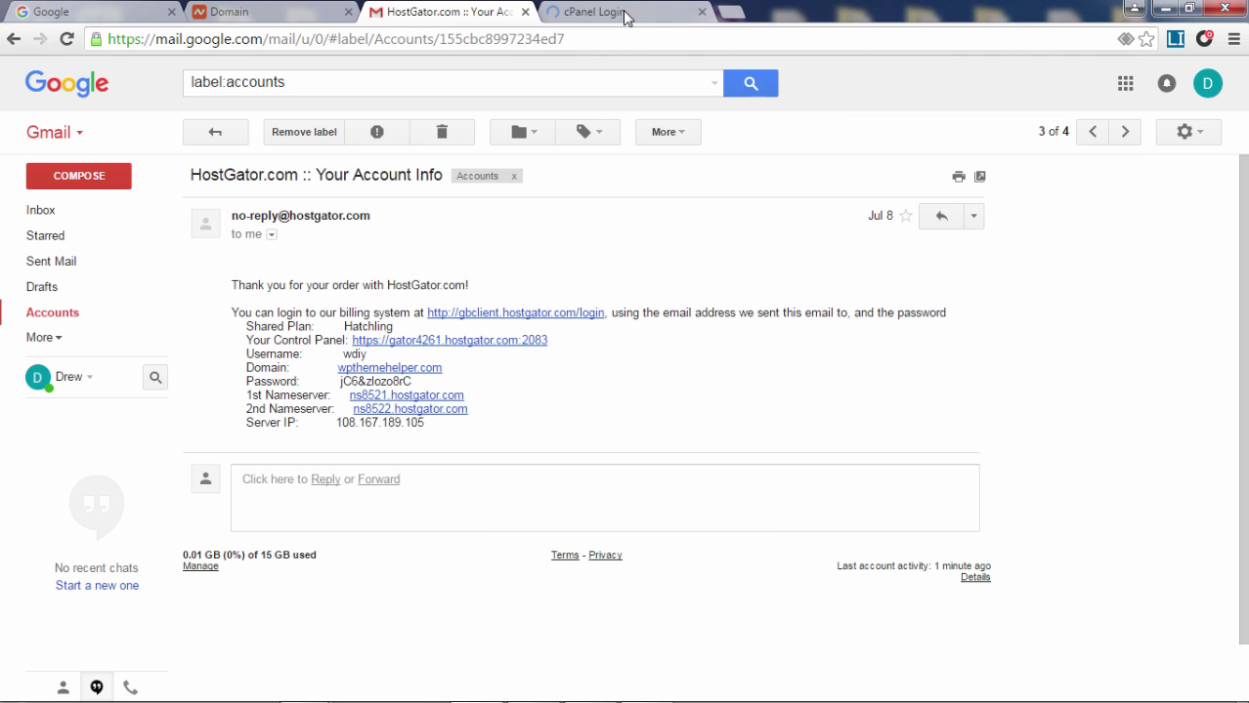
left_click(625, 15)
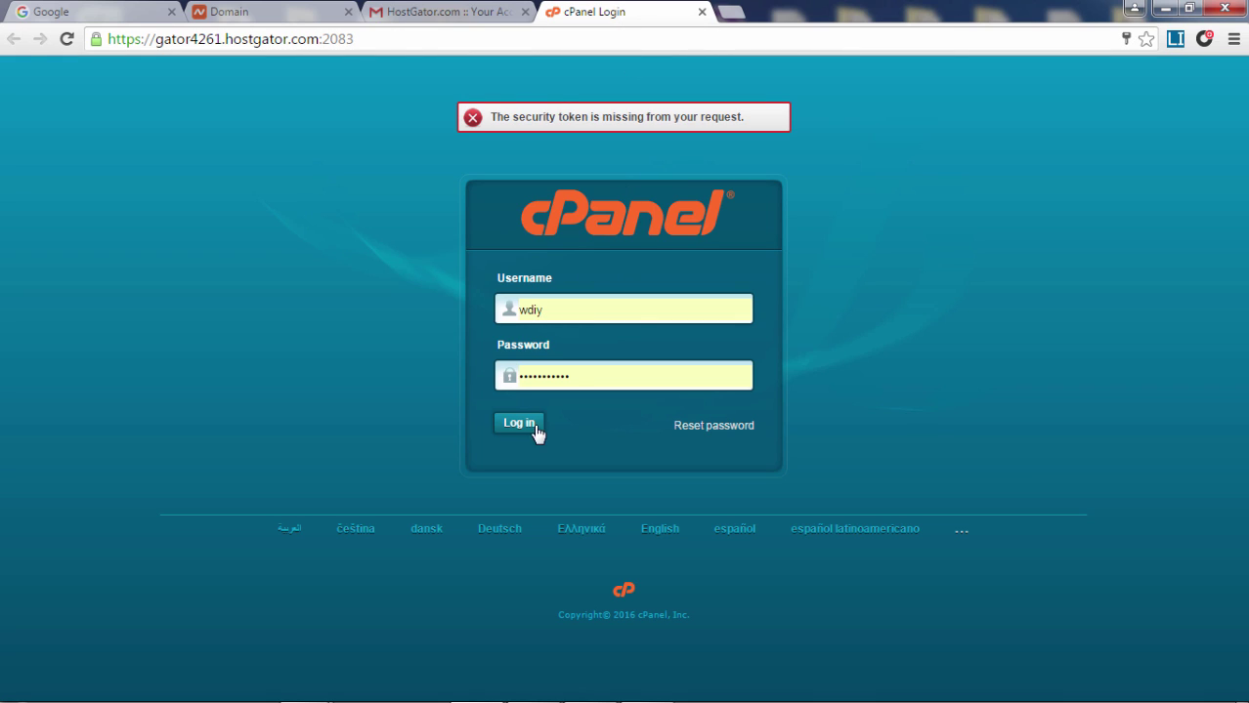
Check the username and password in the HostGator email and log in to cPanel with the prefilled credentials
left_click(466, 10)
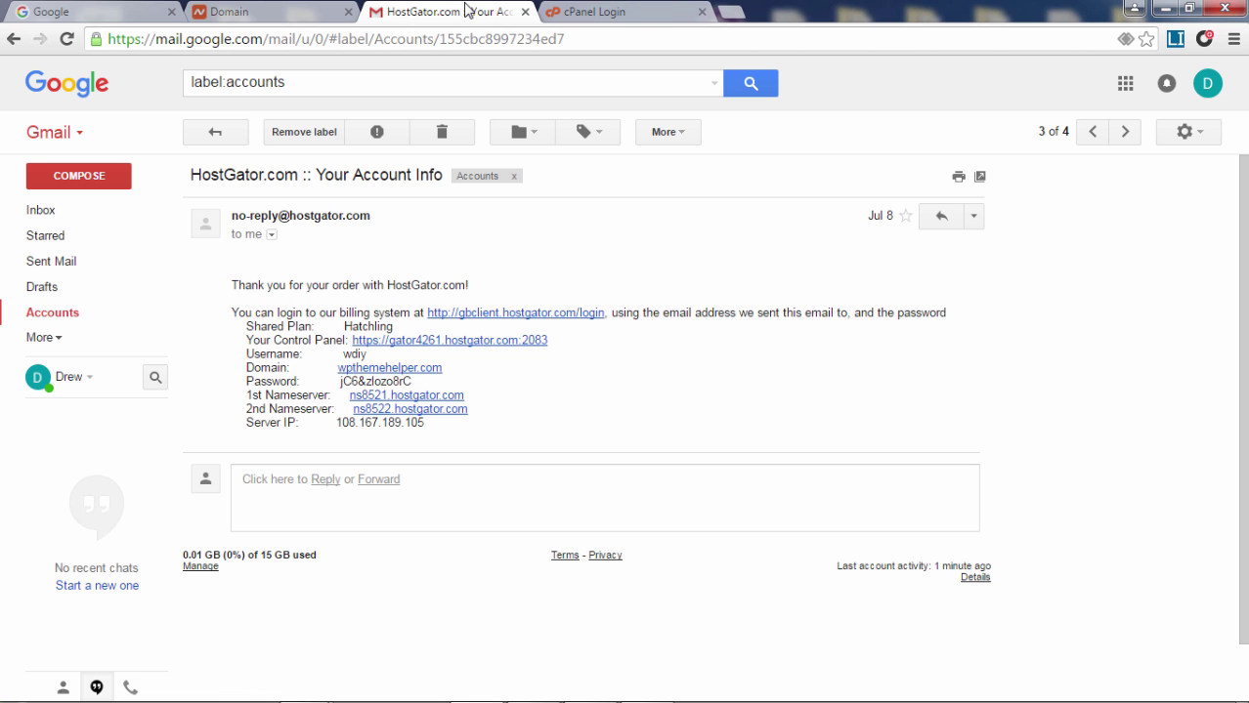
double_click(355, 355)
double_click(363, 382)
left_click(516, 373)
left_click(622, 5)
left_click(524, 423)
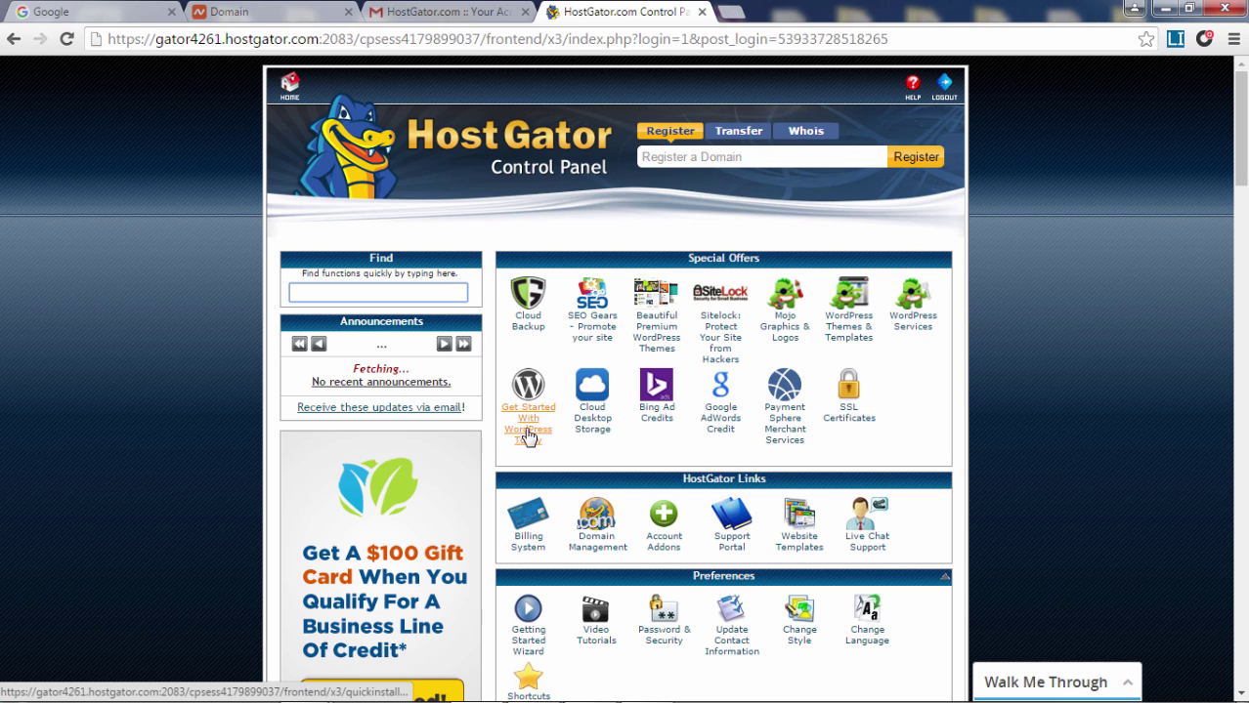
Look through the HostGator control panel sections and open Get Started With WordPress Today in a new tab, switching to it
scroll(524, 422, "down", 4)
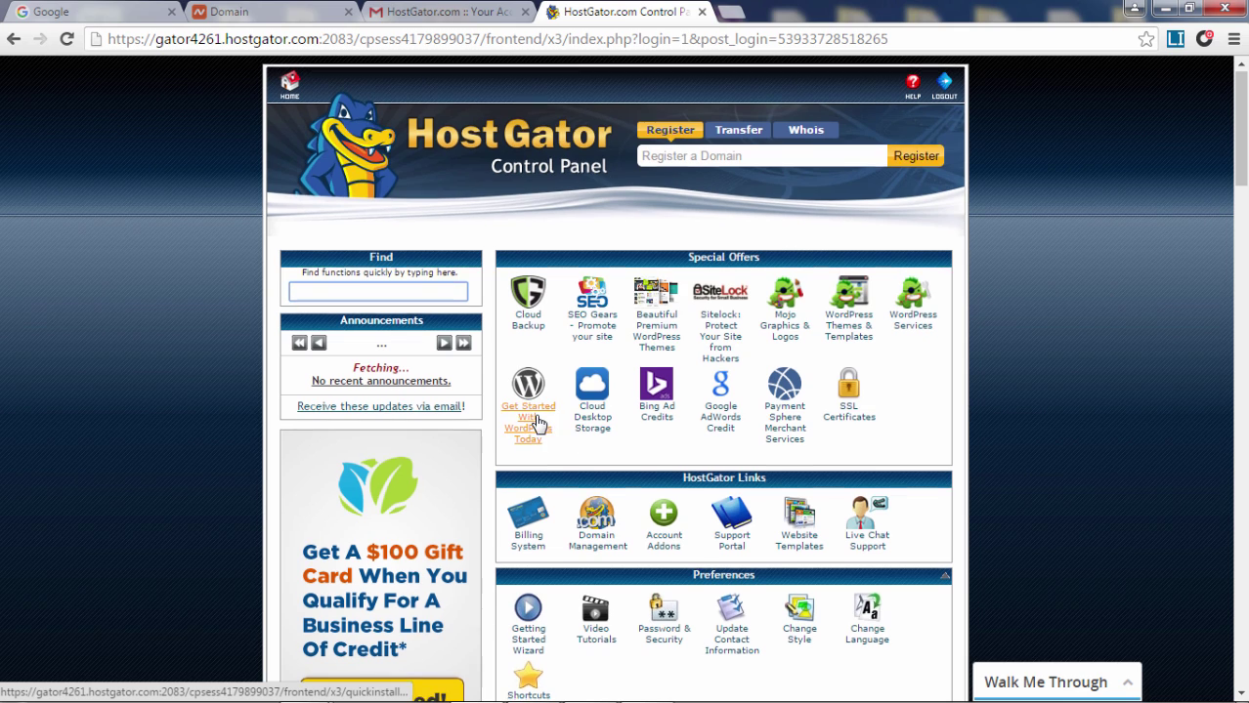
scroll(535, 422, "down", 1)
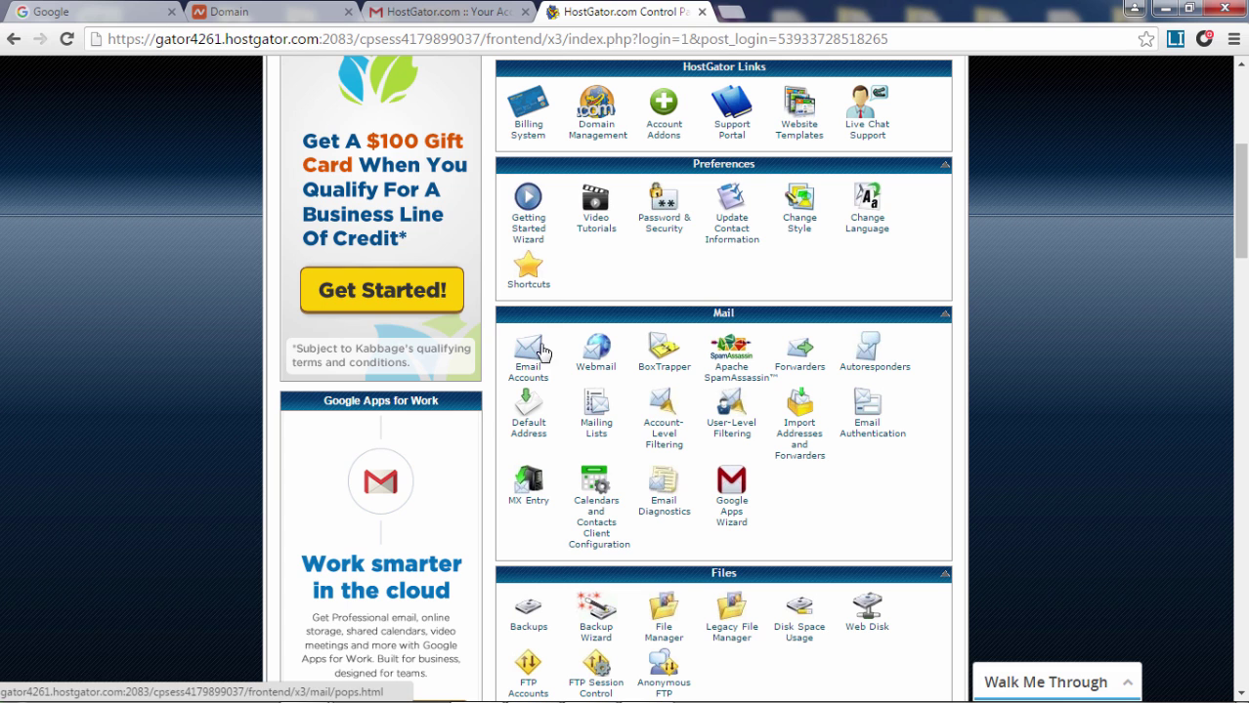
scroll(607, 390, "down", 3)
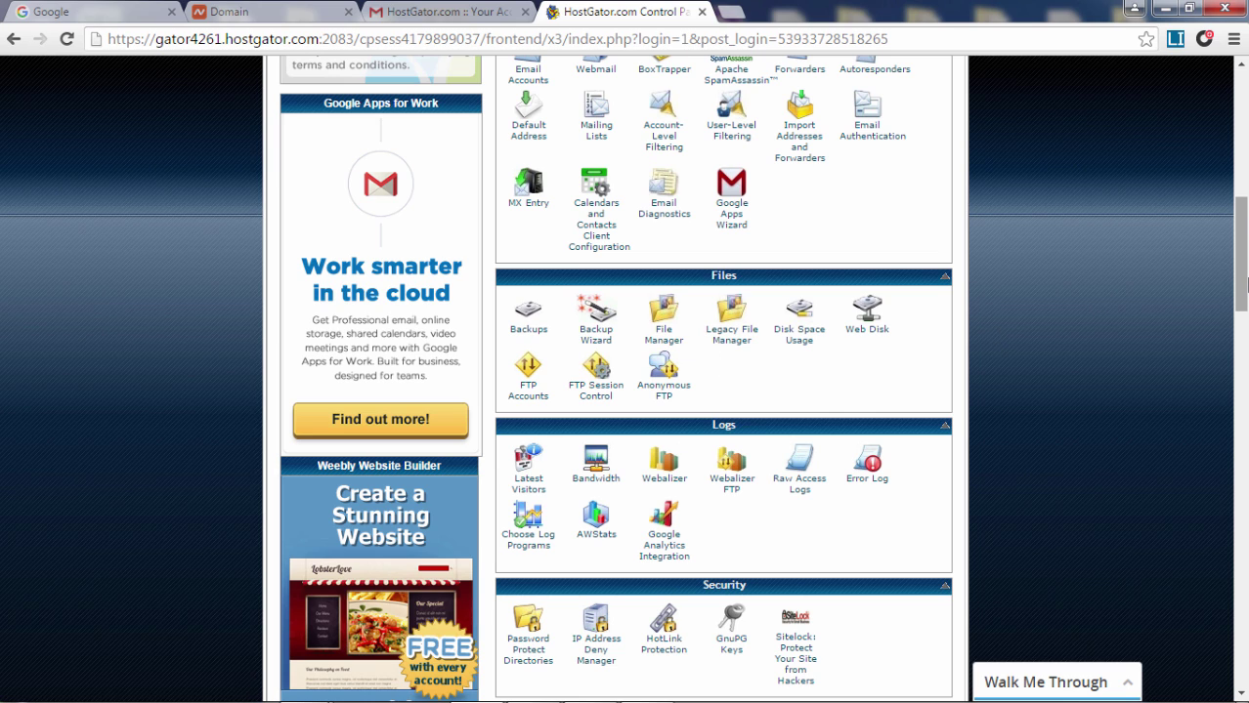
left_click_drag(1243, 283, 1244, 159)
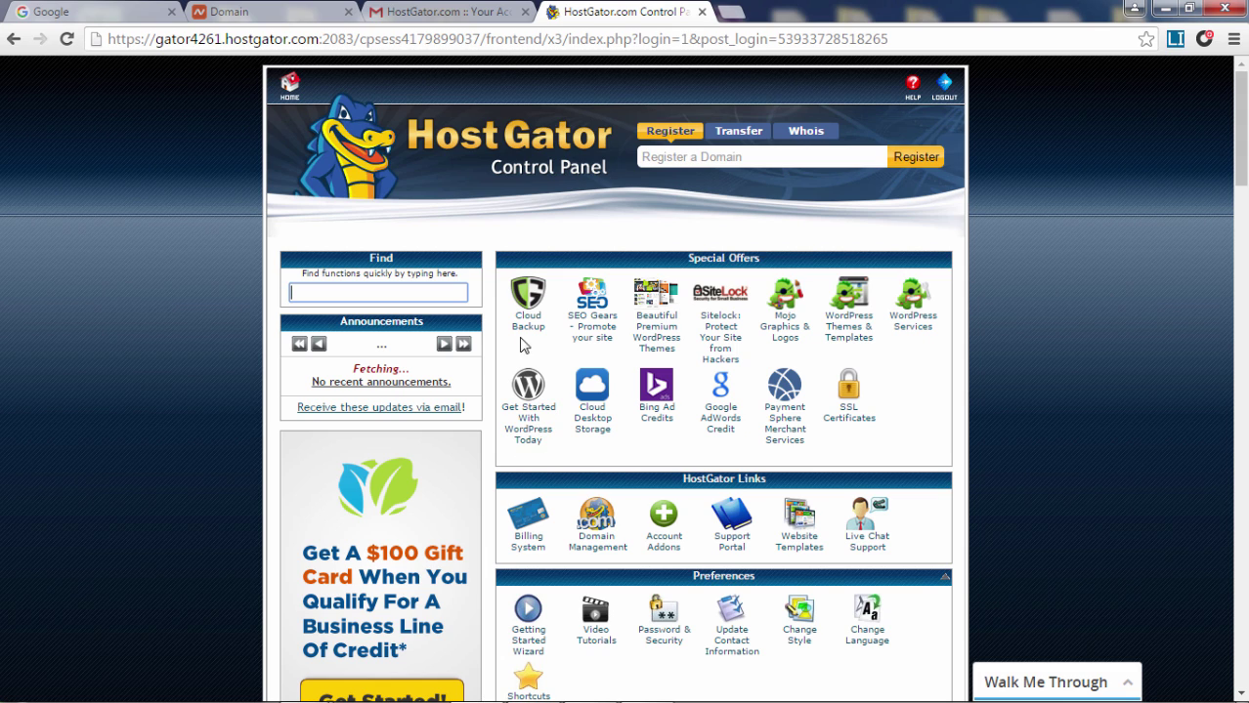
right_click(529, 426)
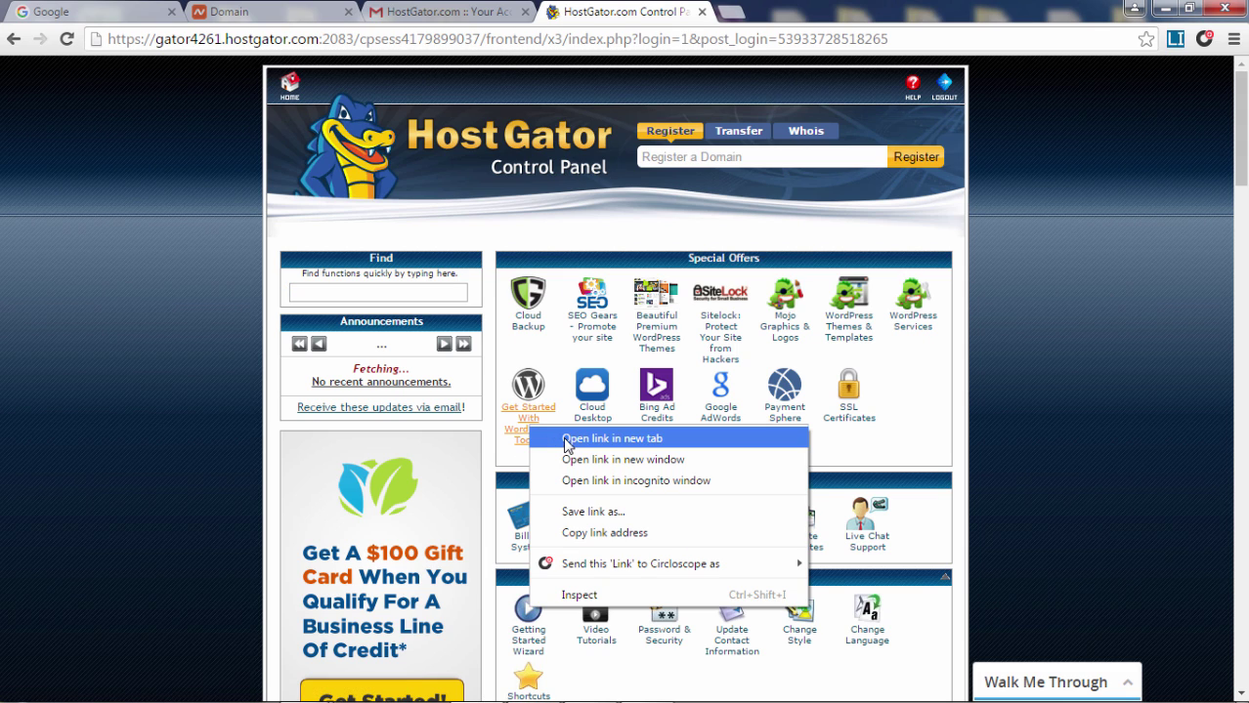
left_click(566, 439)
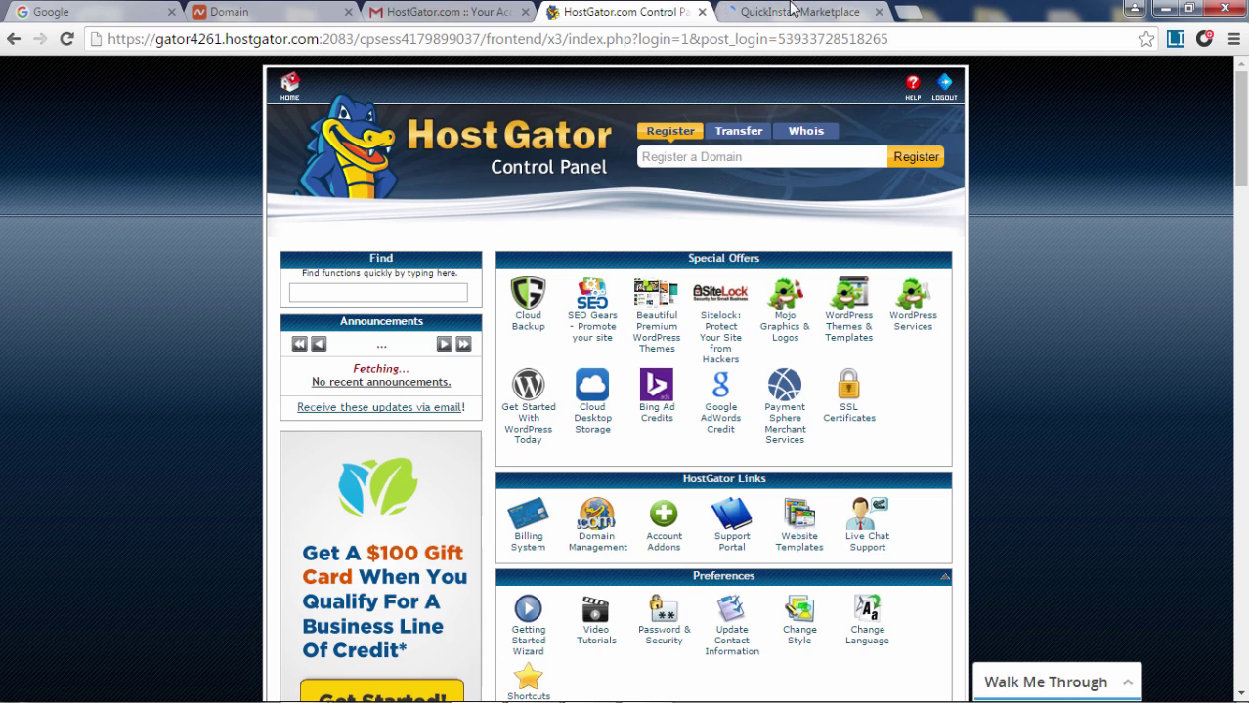
left_click(792, 8)
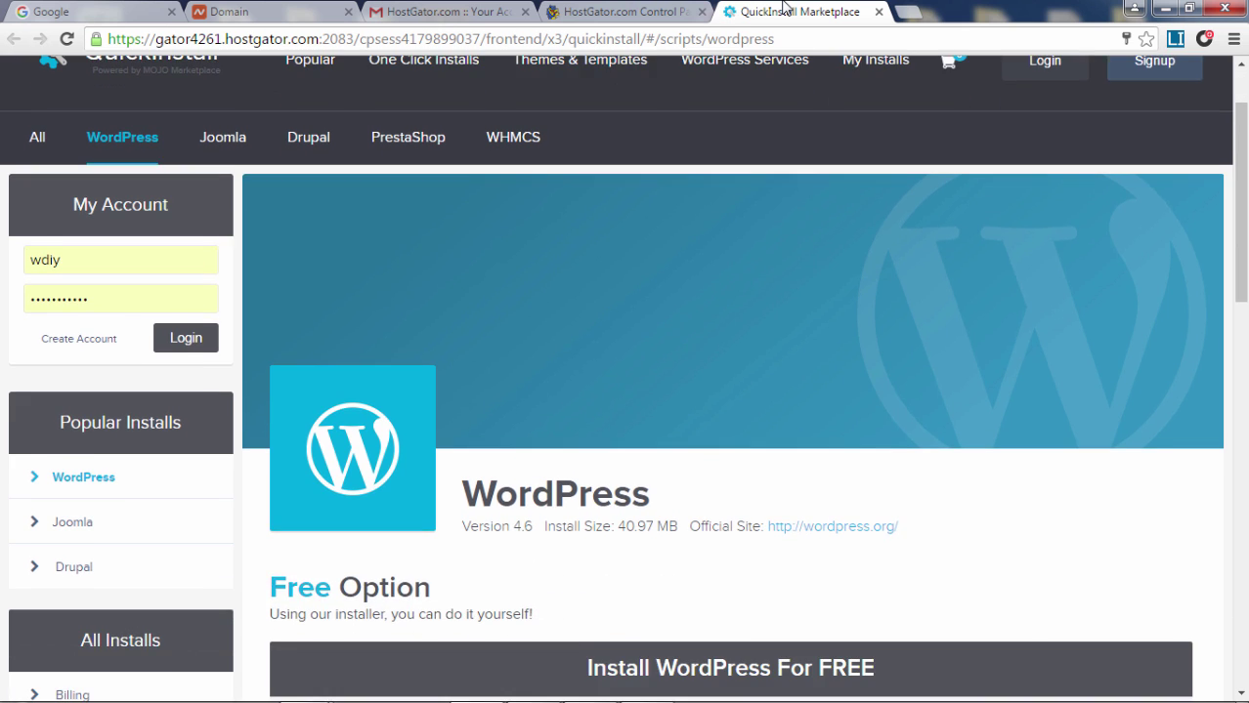
Examine the free and premium WordPress install options in QuickInstall and open the One Click Installs page
scroll(794, 198, "down", 5)
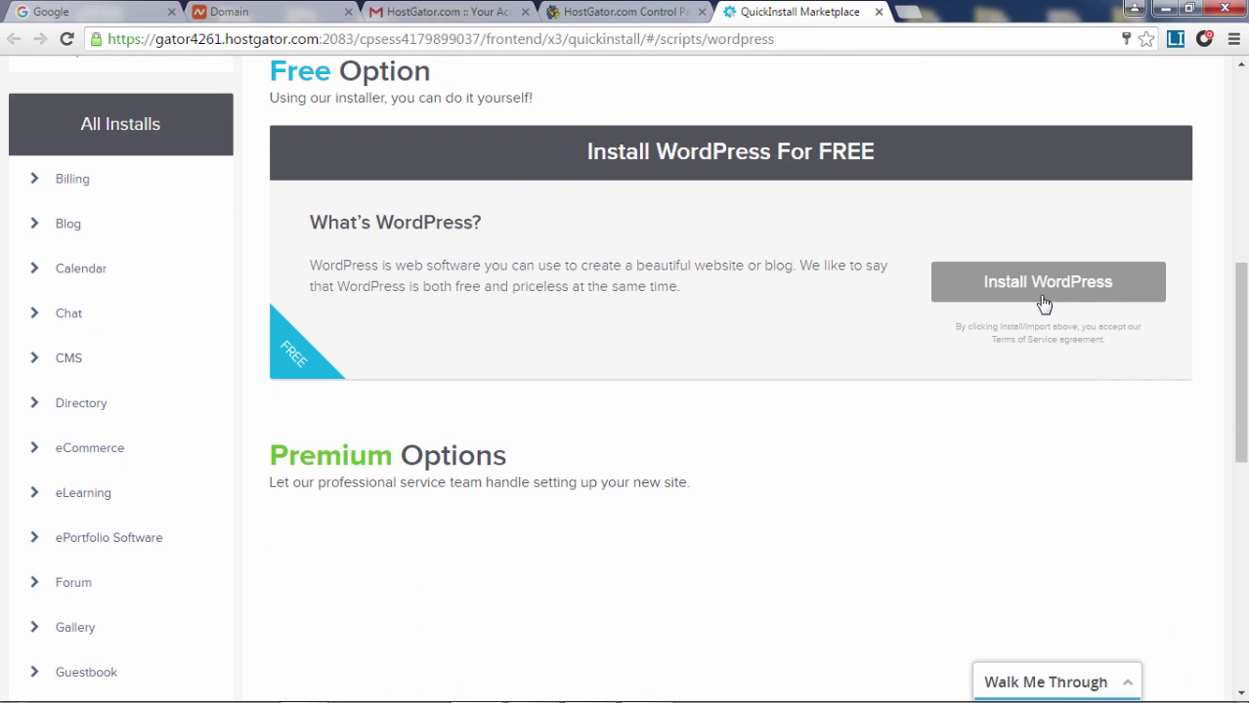
scroll(928, 282, "down", 3)
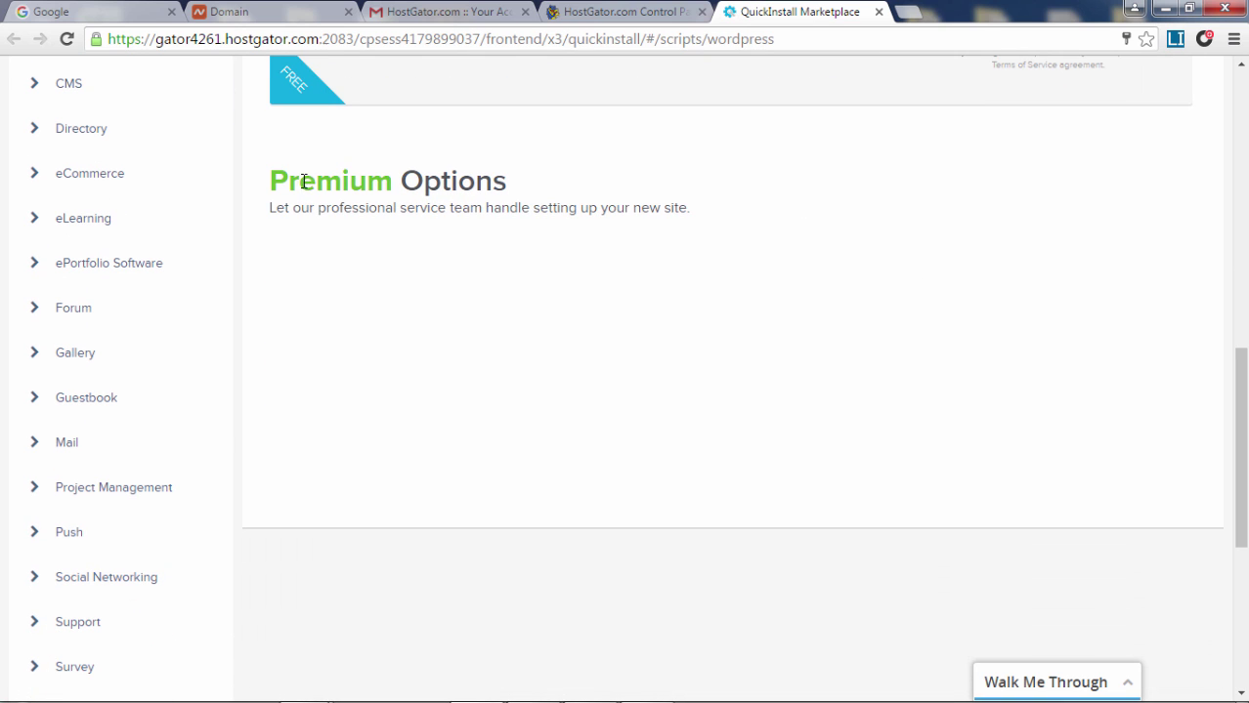
left_click_drag(304, 182, 895, 212)
scroll(895, 212, "up", 5)
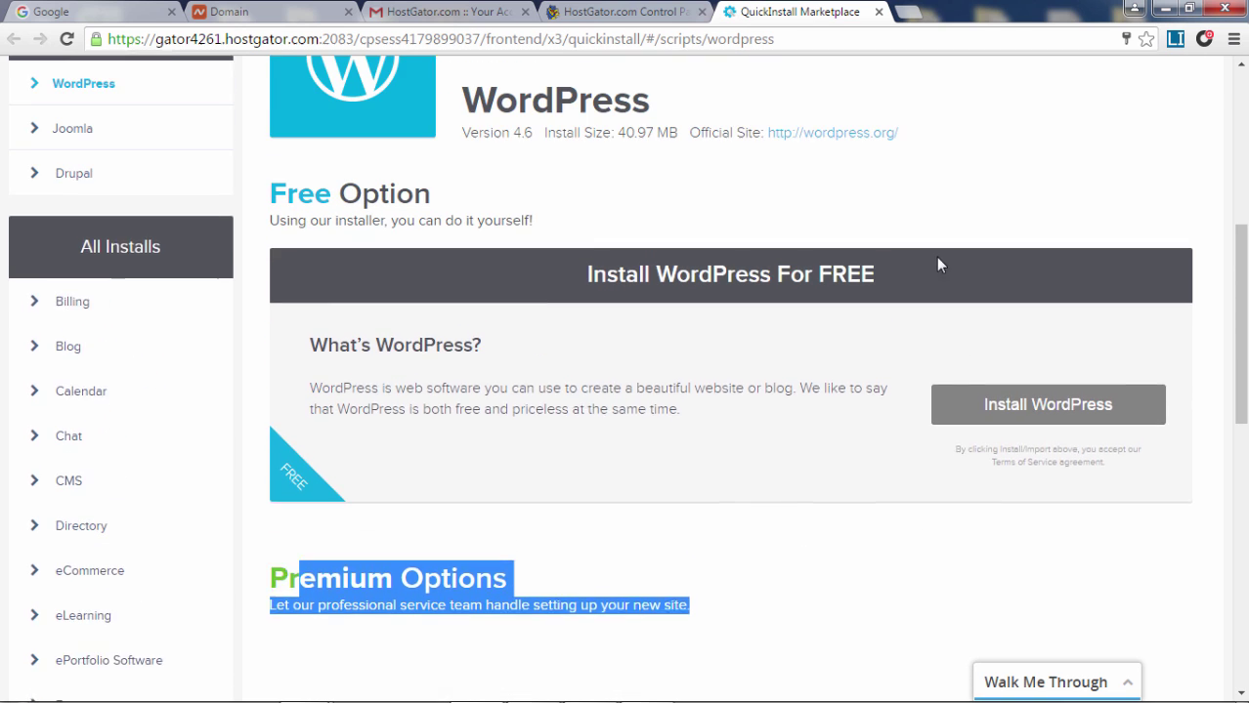
left_click(753, 409)
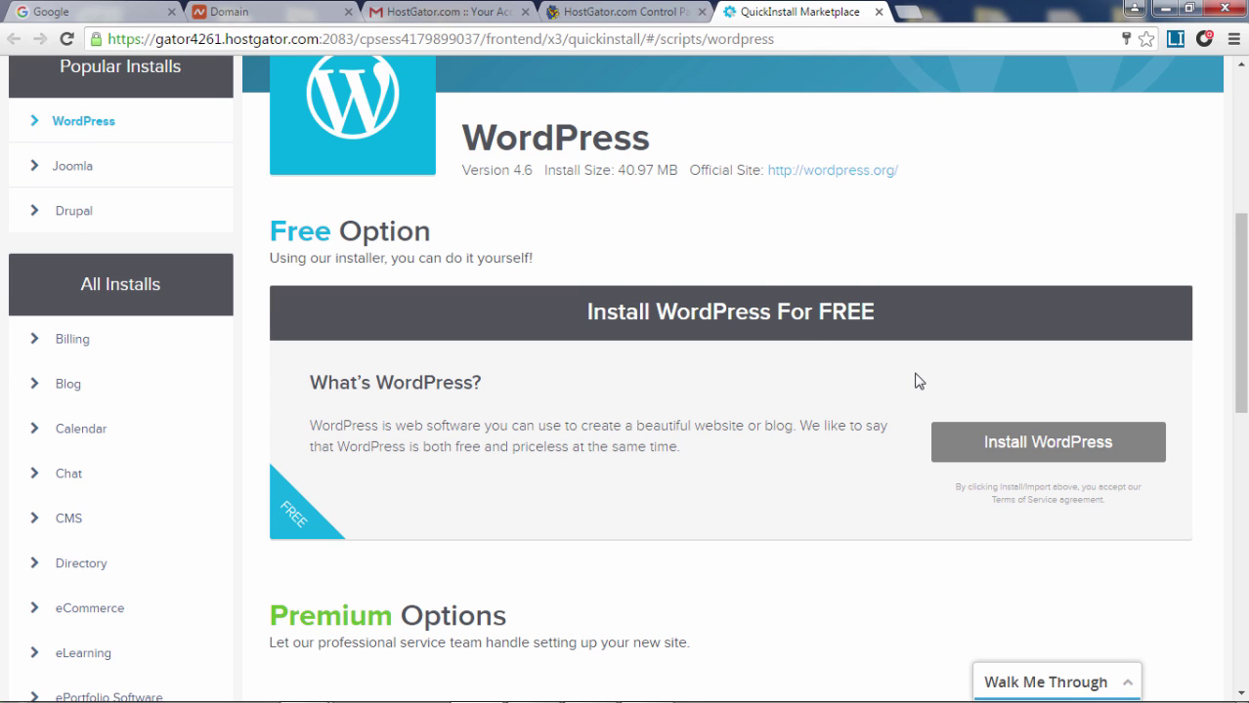
scroll(918, 381, "up", 1)
scroll(829, 442, "up", 3)
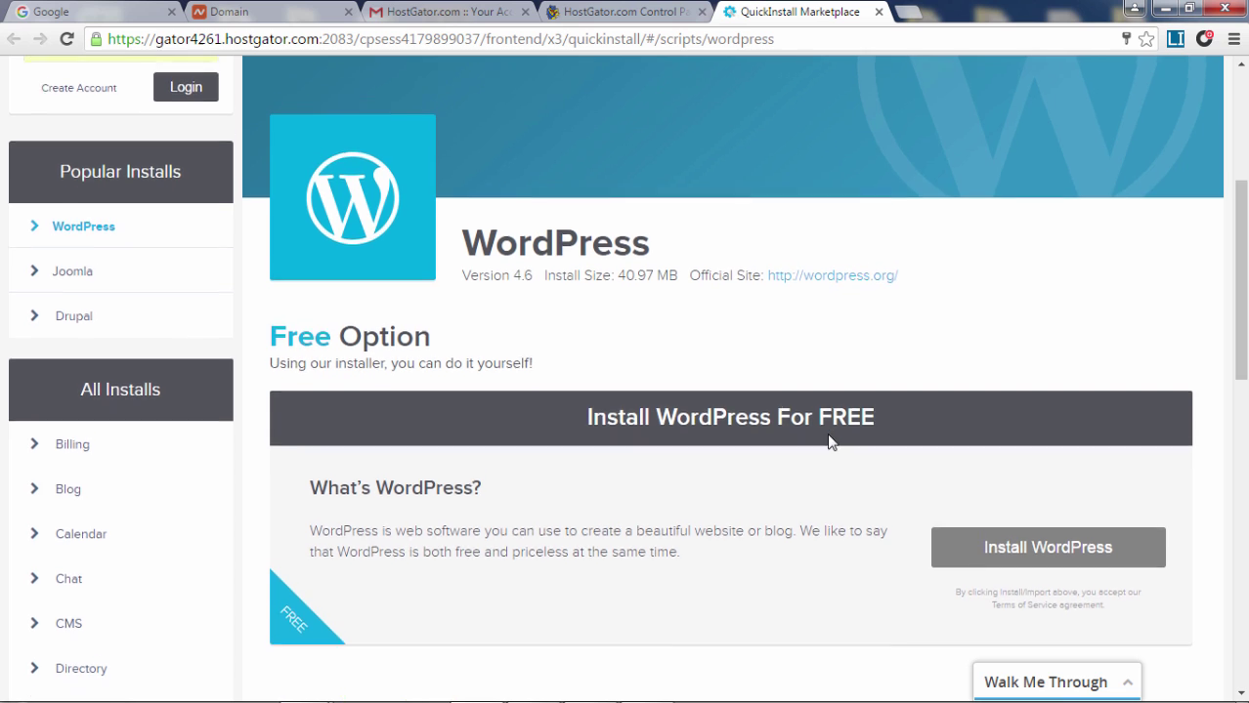
scroll(661, 472, "up", 2)
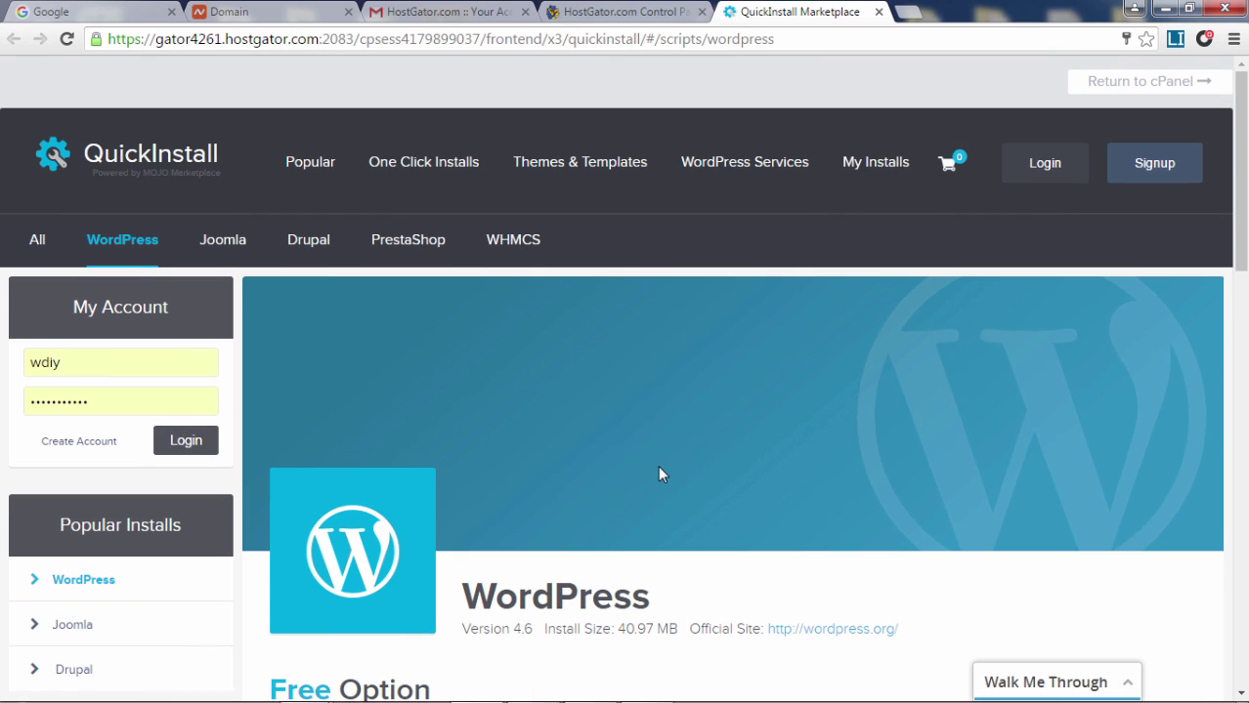
left_click(436, 166)
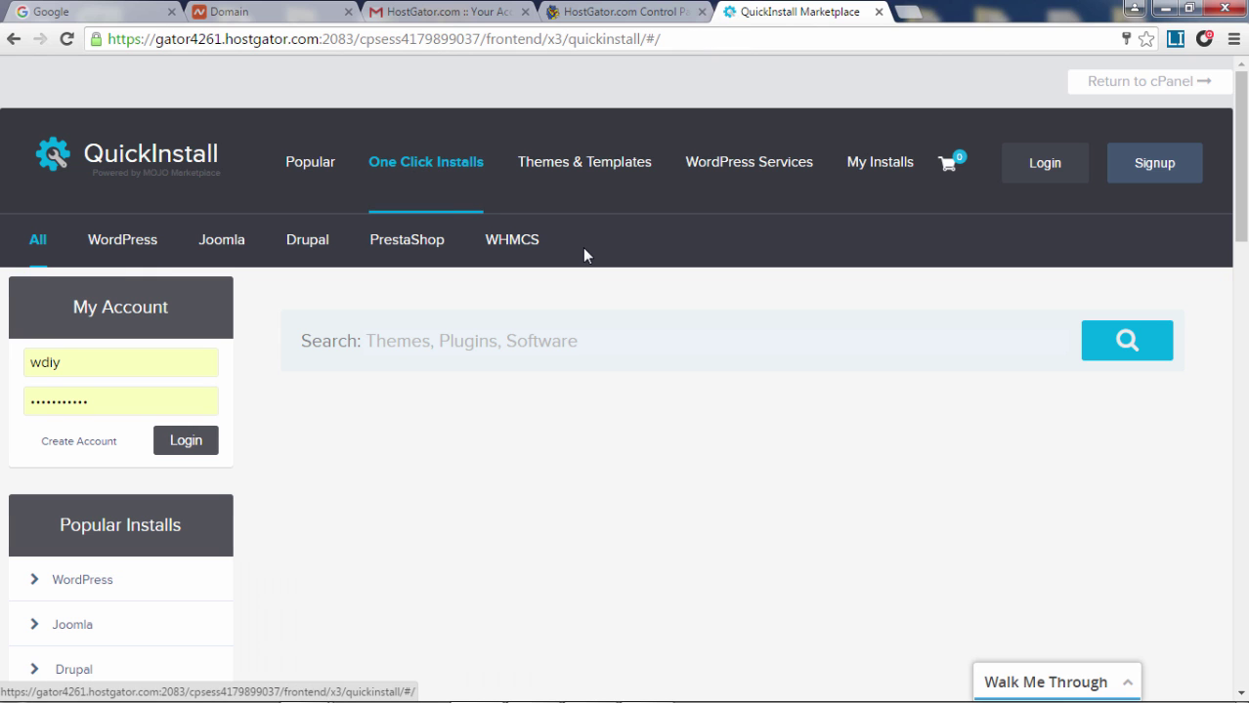
Open the WordPress script from the One Click Installs page and bring up the form for the free install
scroll(584, 254, "down", 6)
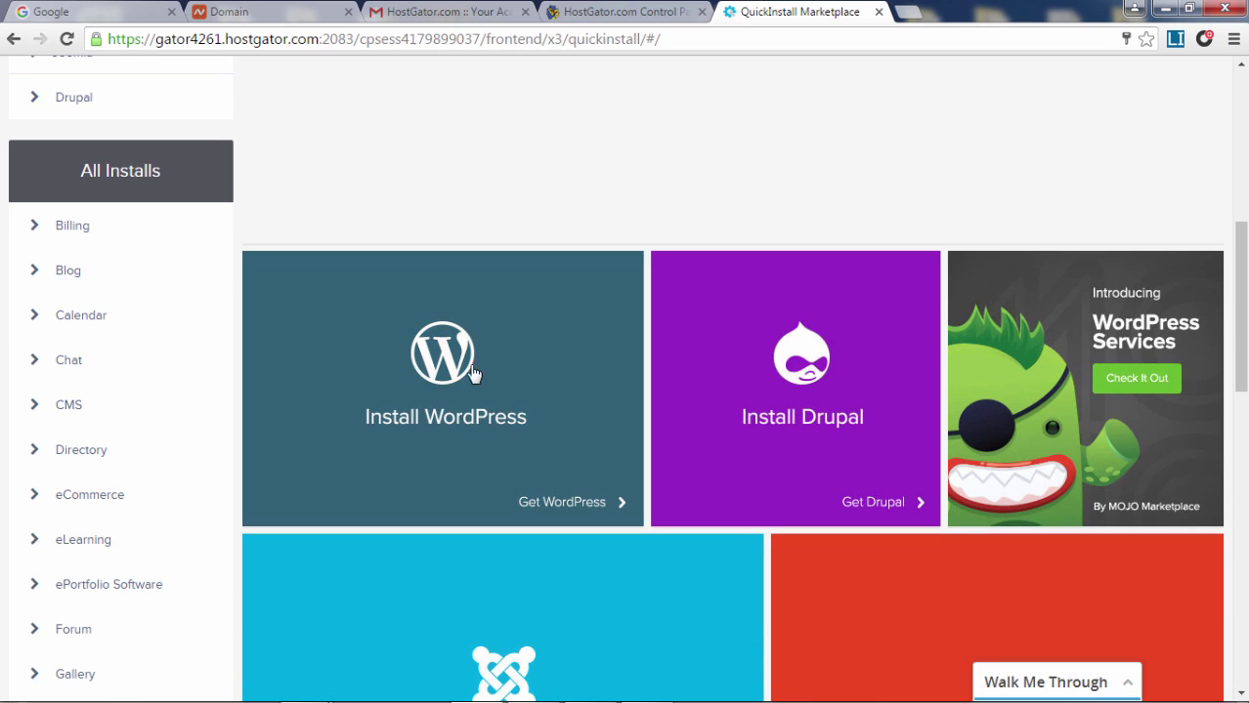
left_click(472, 413)
scroll(791, 351, "down", 6)
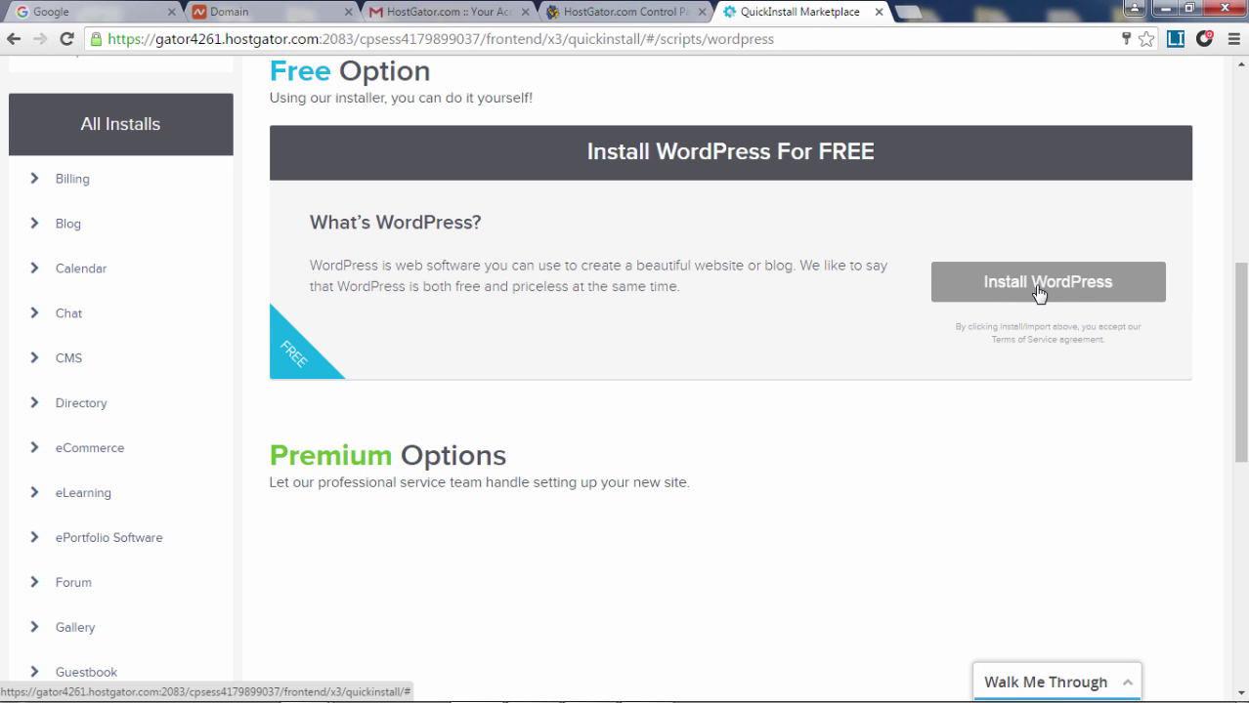
left_click(1038, 286)
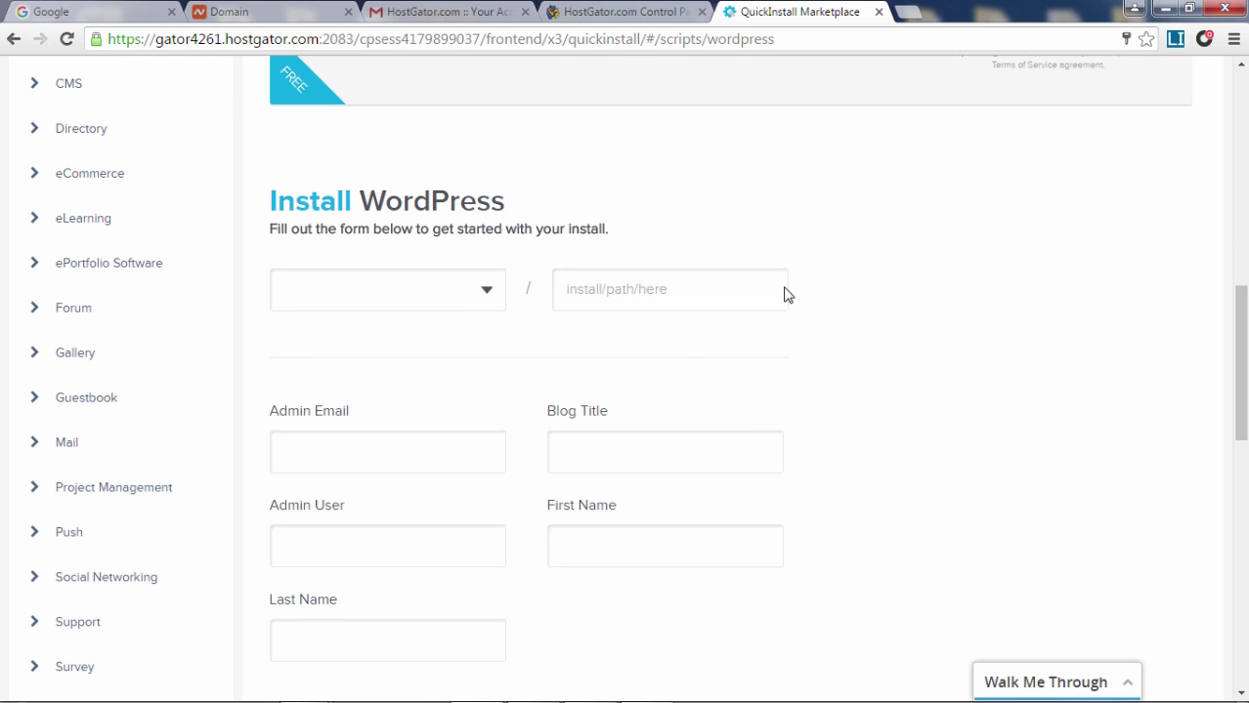
scroll(894, 309, "down", 1)
scroll(527, 283, "down", 1)
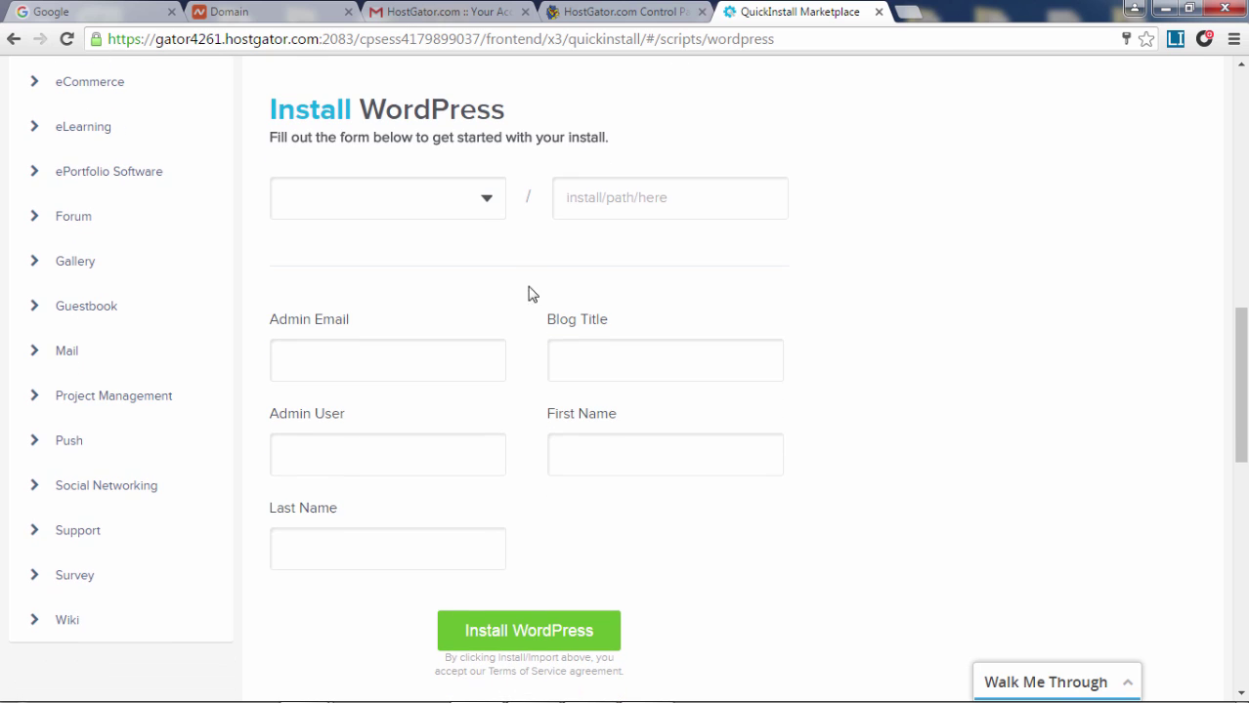
Set the install domain to wpthemehelper.com and leave the install path empty
left_click(469, 199)
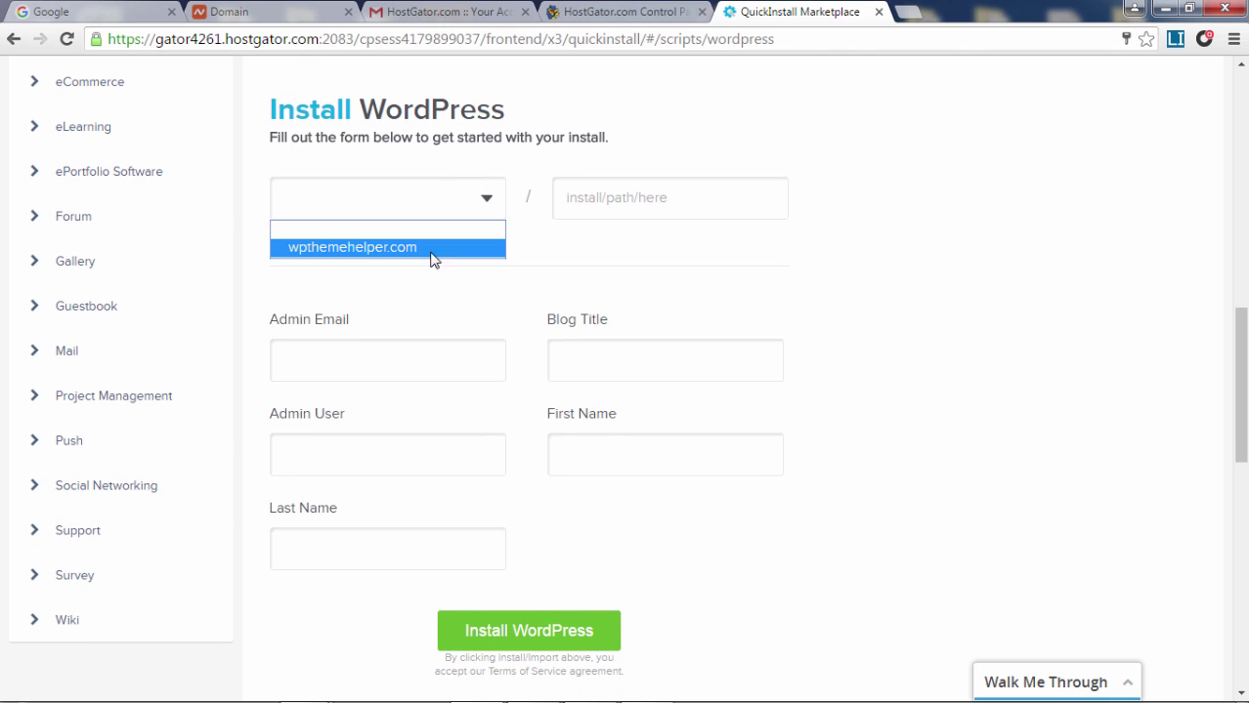
left_click(393, 250)
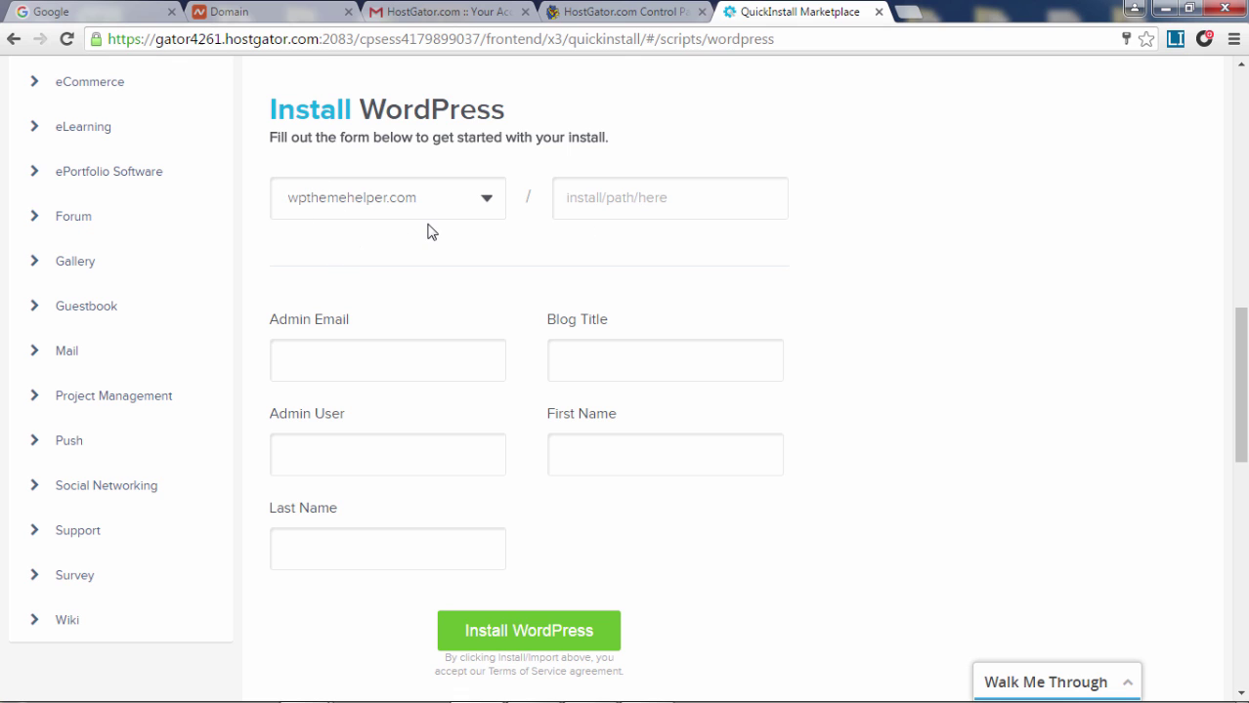
left_click(619, 191)
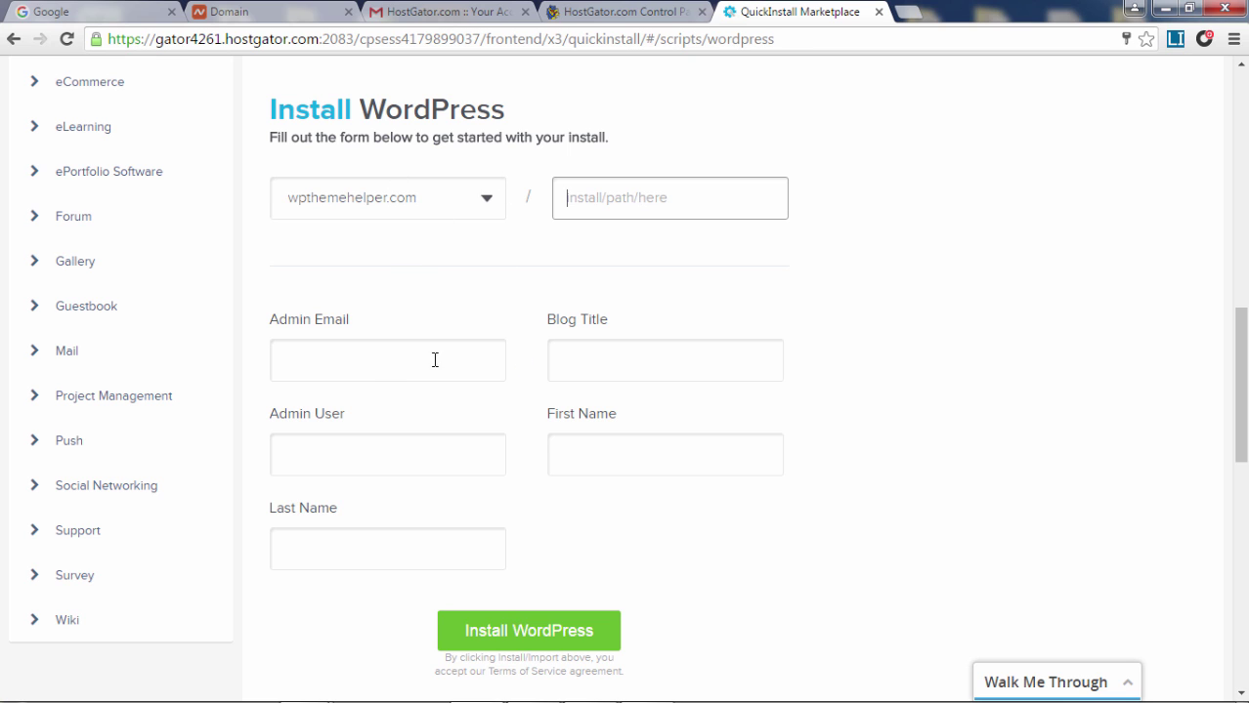
Fill in the admin email address and set the blog title to Sample Site
left_click(374, 371)
type("we")
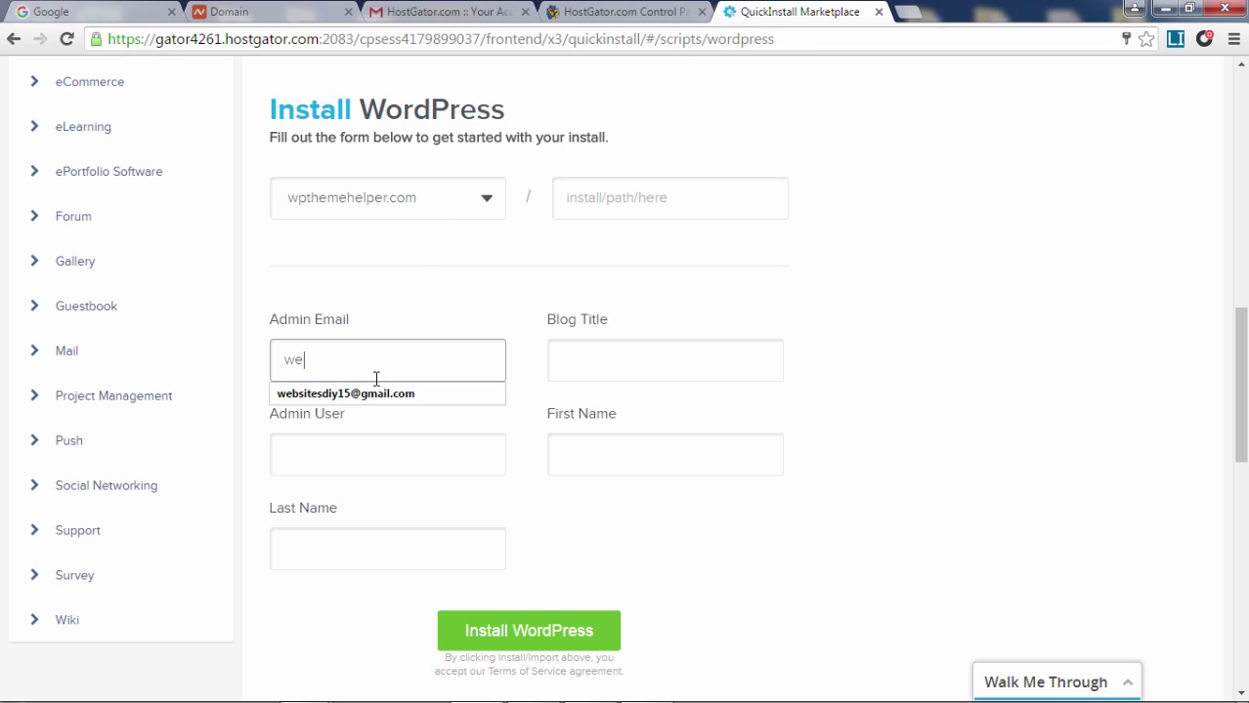
left_click(389, 392)
left_click(607, 347)
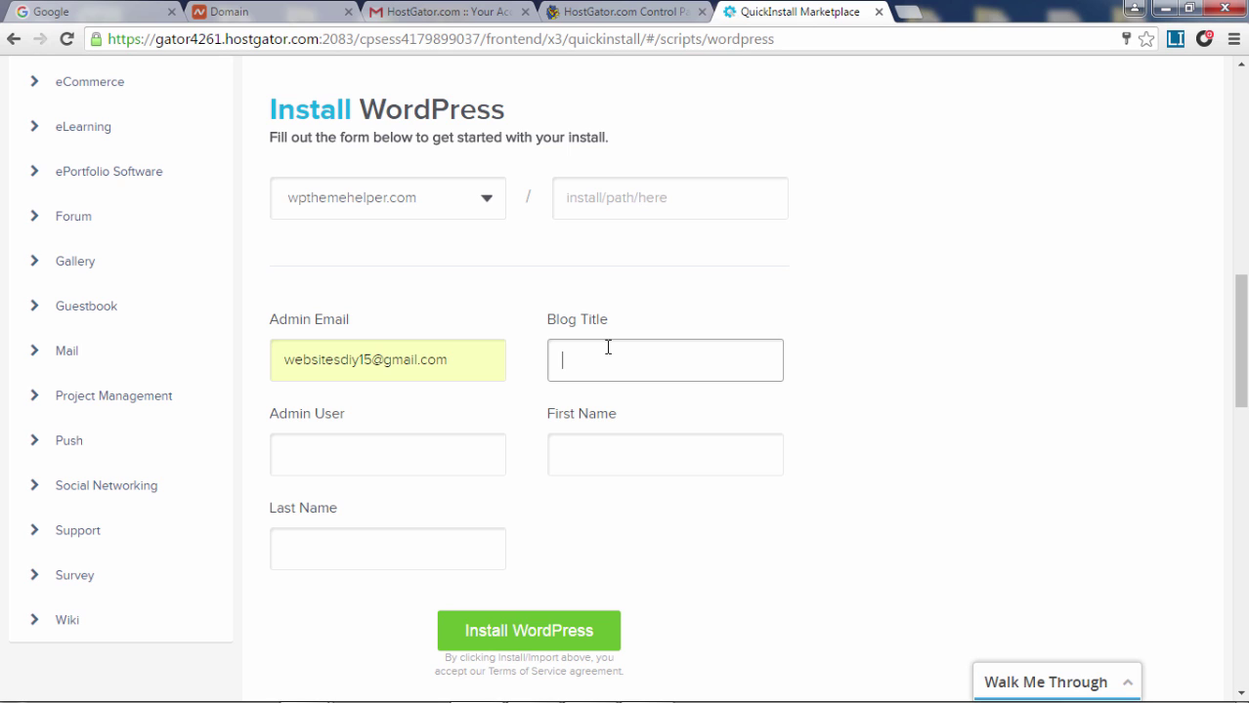
type("Sample")
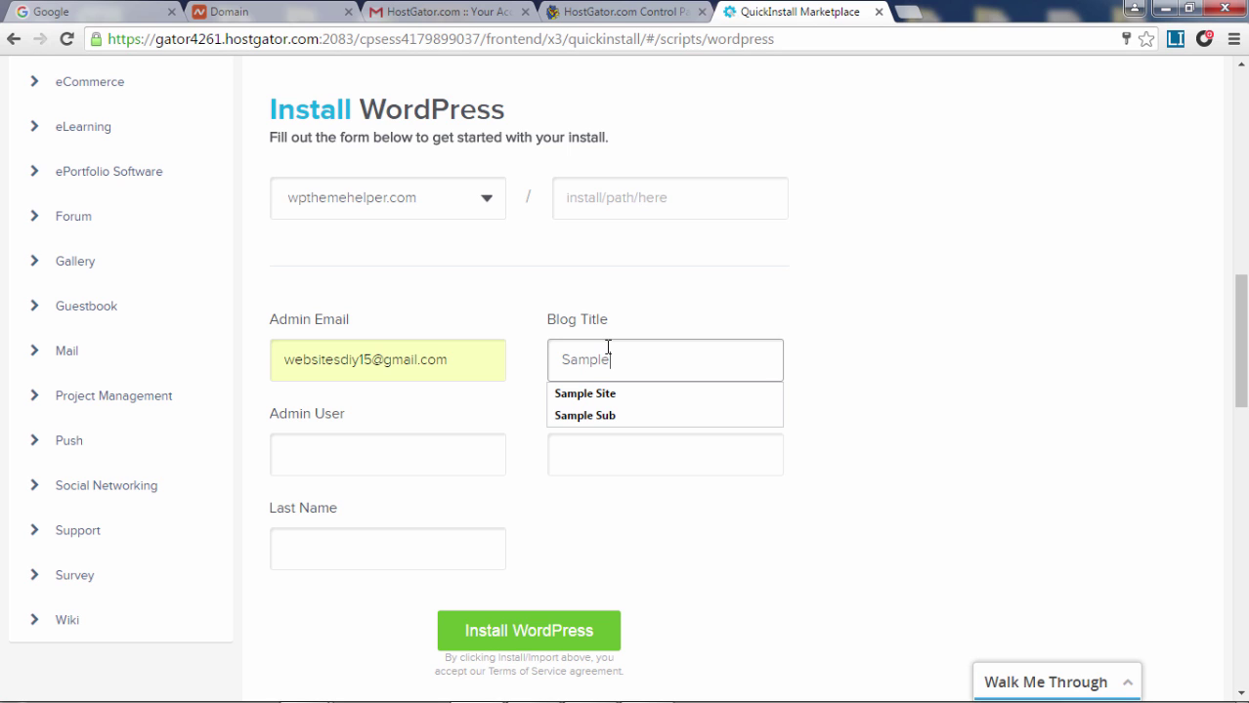
key("Down")
key("Return")
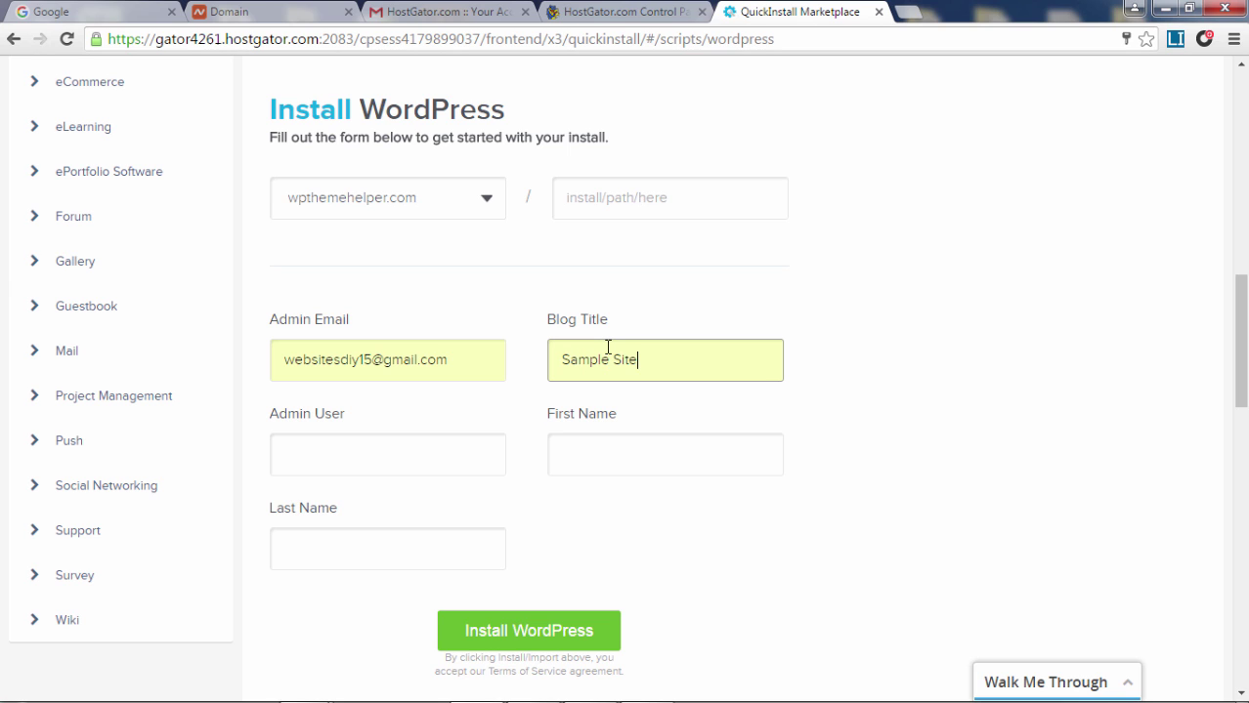
Enter wdiy as the admin user, fill in the first and last name, and start the WordPress installation
left_click(391, 456)
type("w")
left_click(366, 491)
left_click(636, 454)
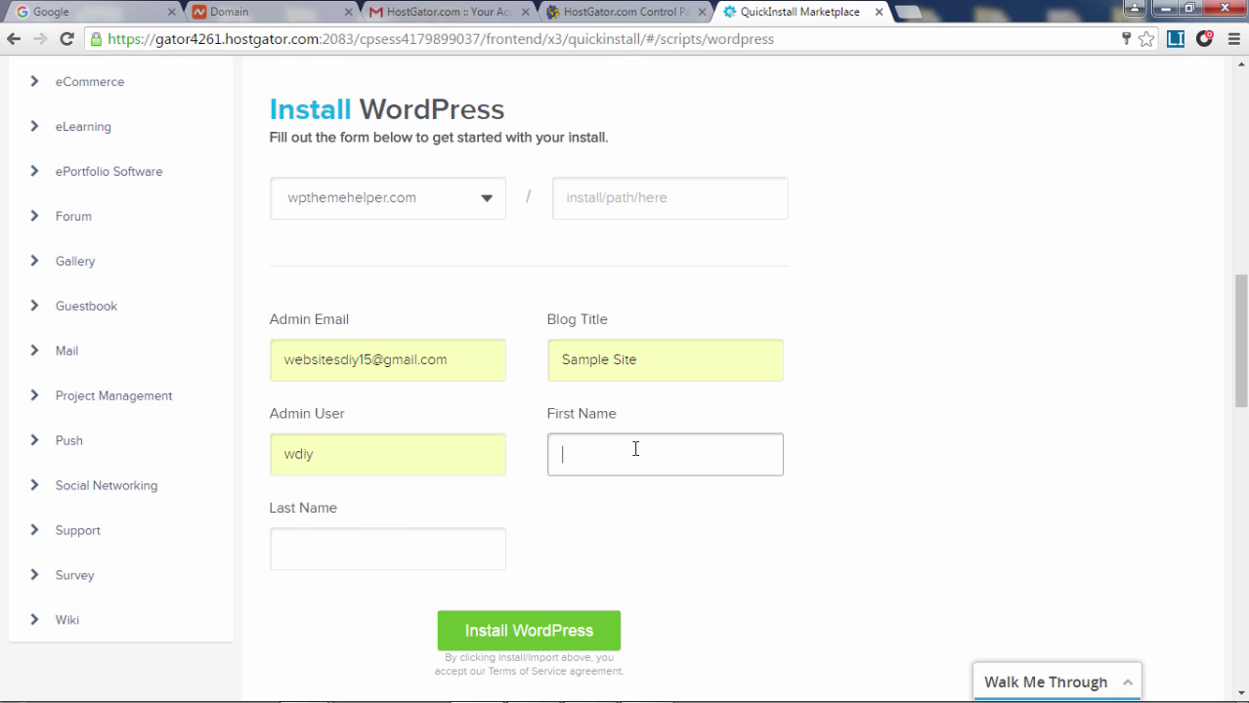
type("D")
left_click(591, 490)
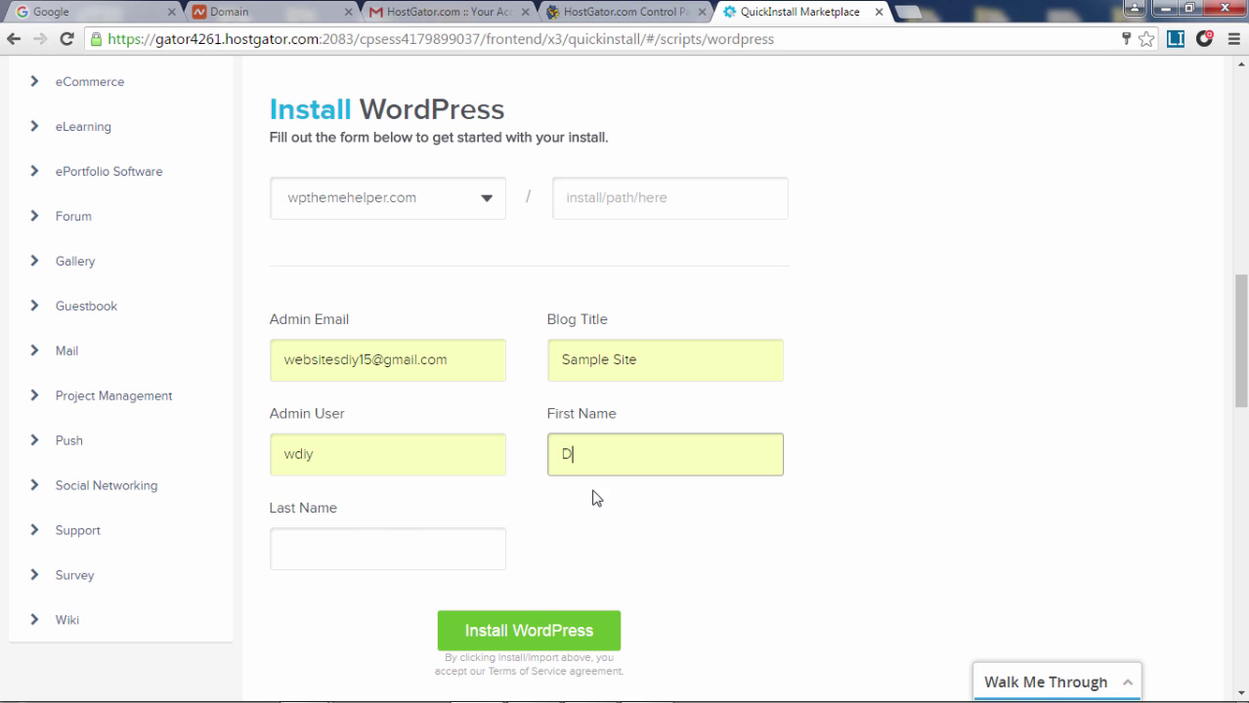
left_click(360, 539)
type("D")
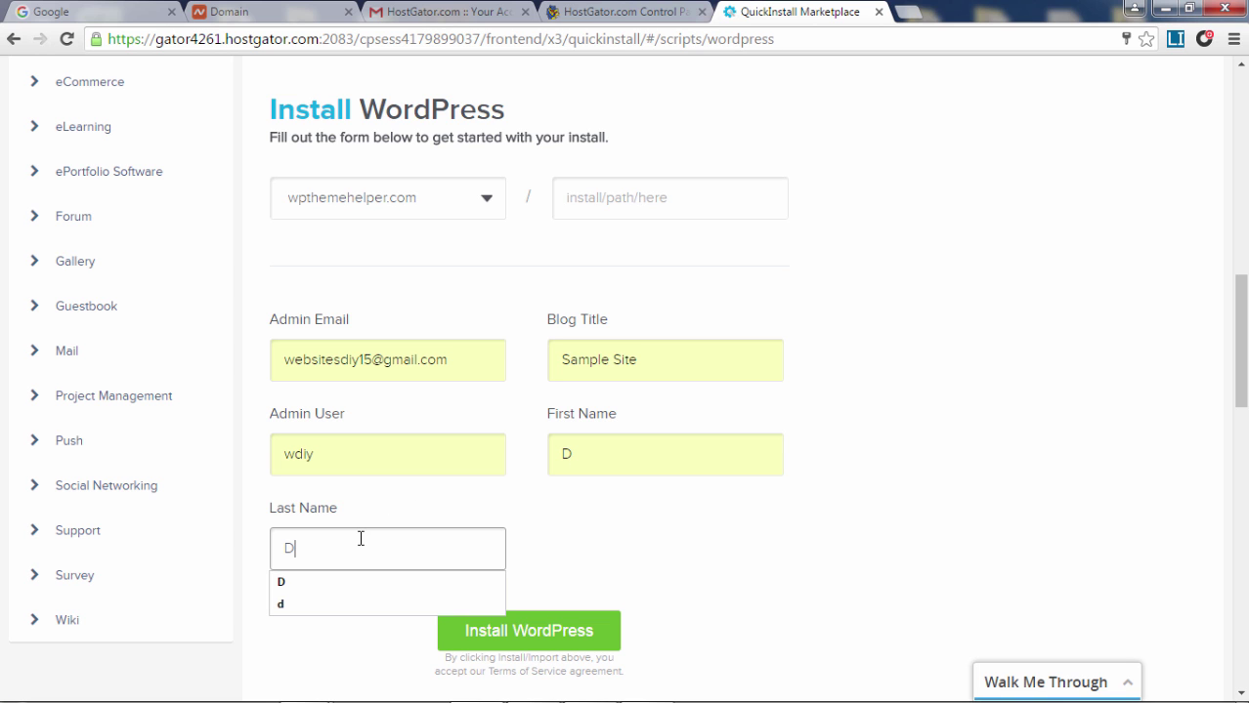
key("Escape")
left_click(569, 633)
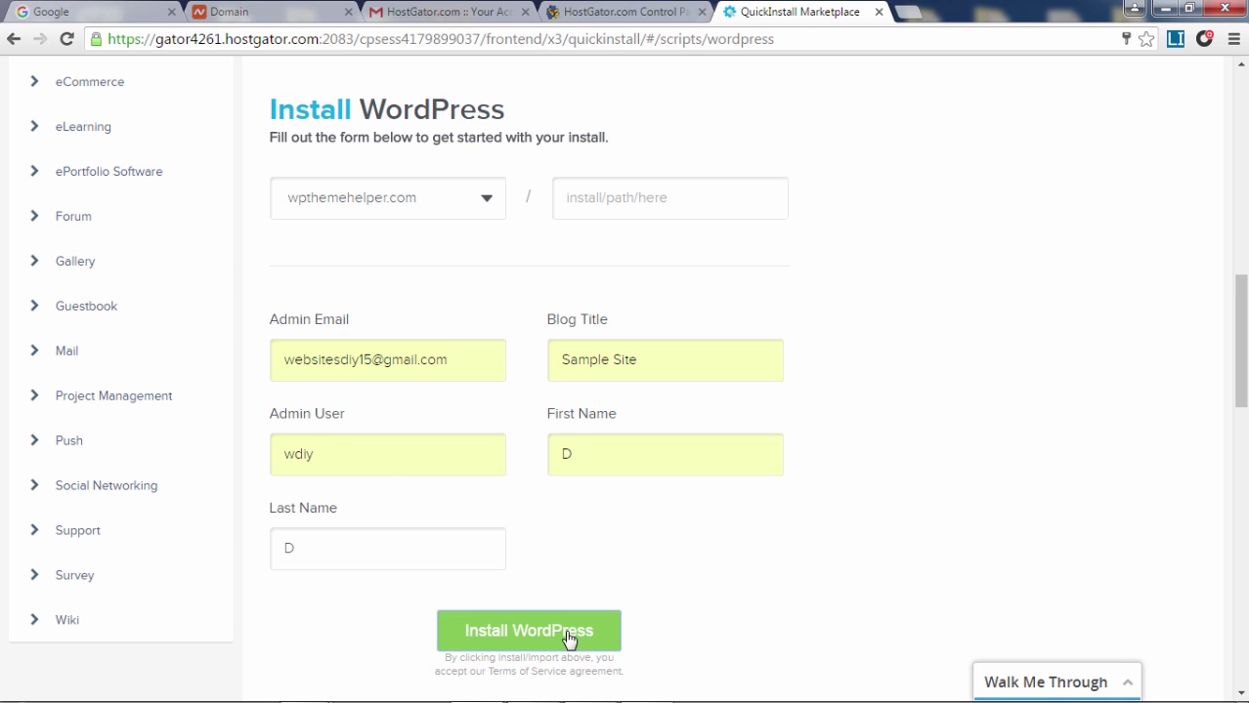
Decline the premium theme offer shown during the WordPress installation
scroll(625, 431, "down", 1)
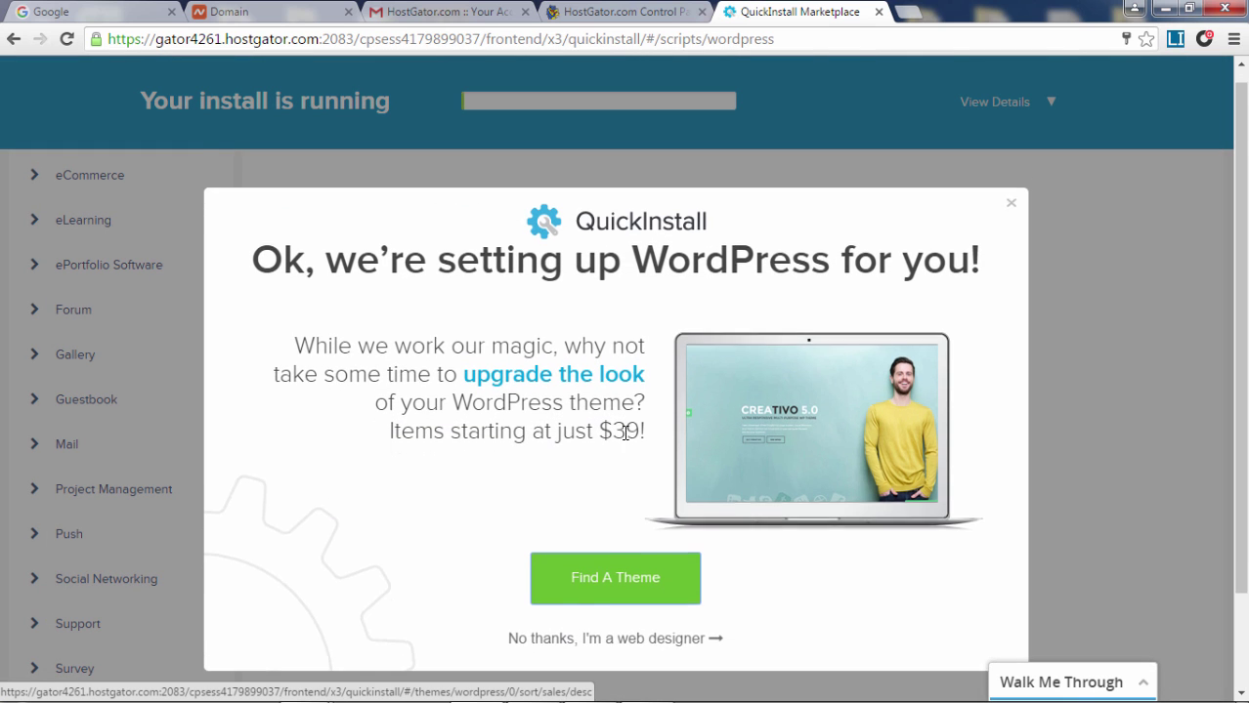
left_click_drag(500, 565, 709, 561)
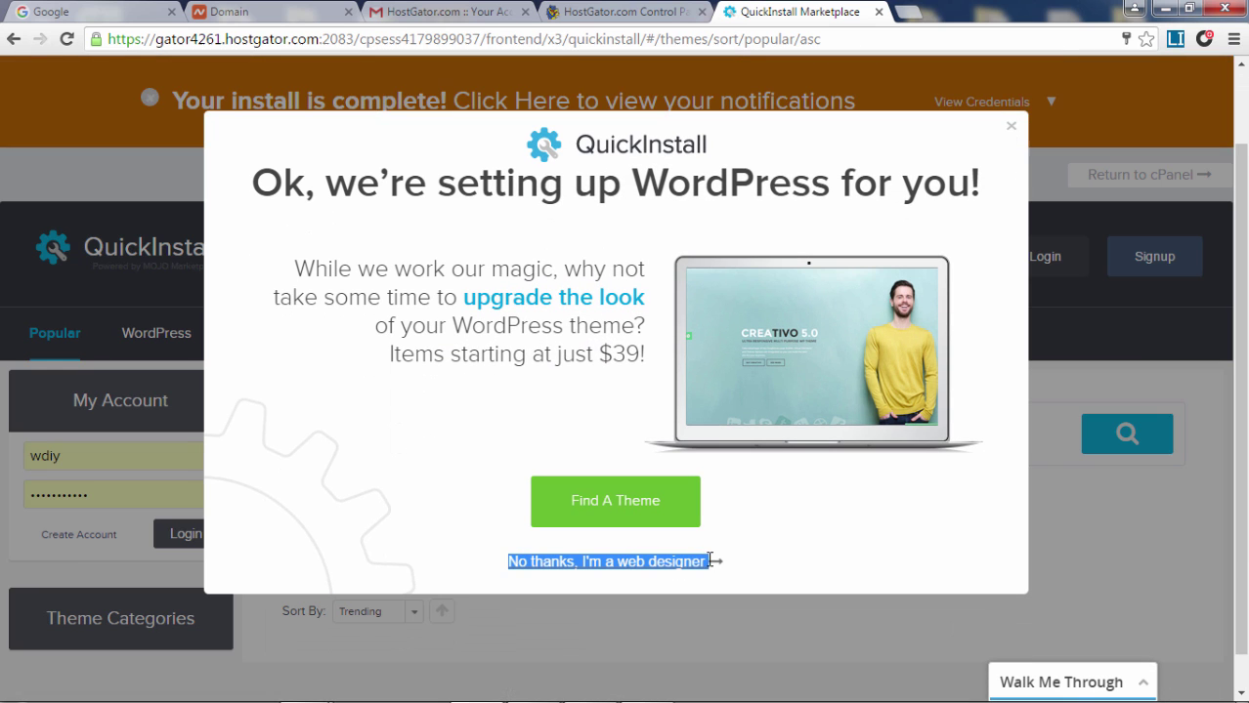
left_click(719, 562)
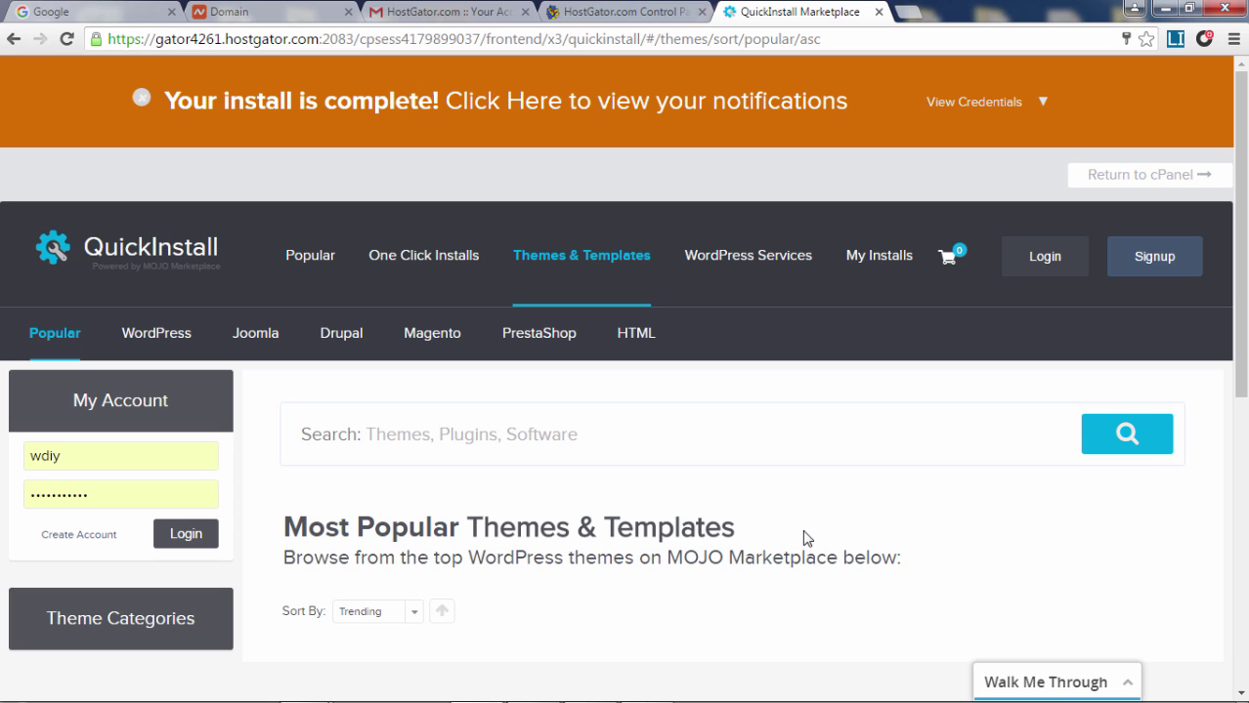
scroll(805, 539, "down", 1)
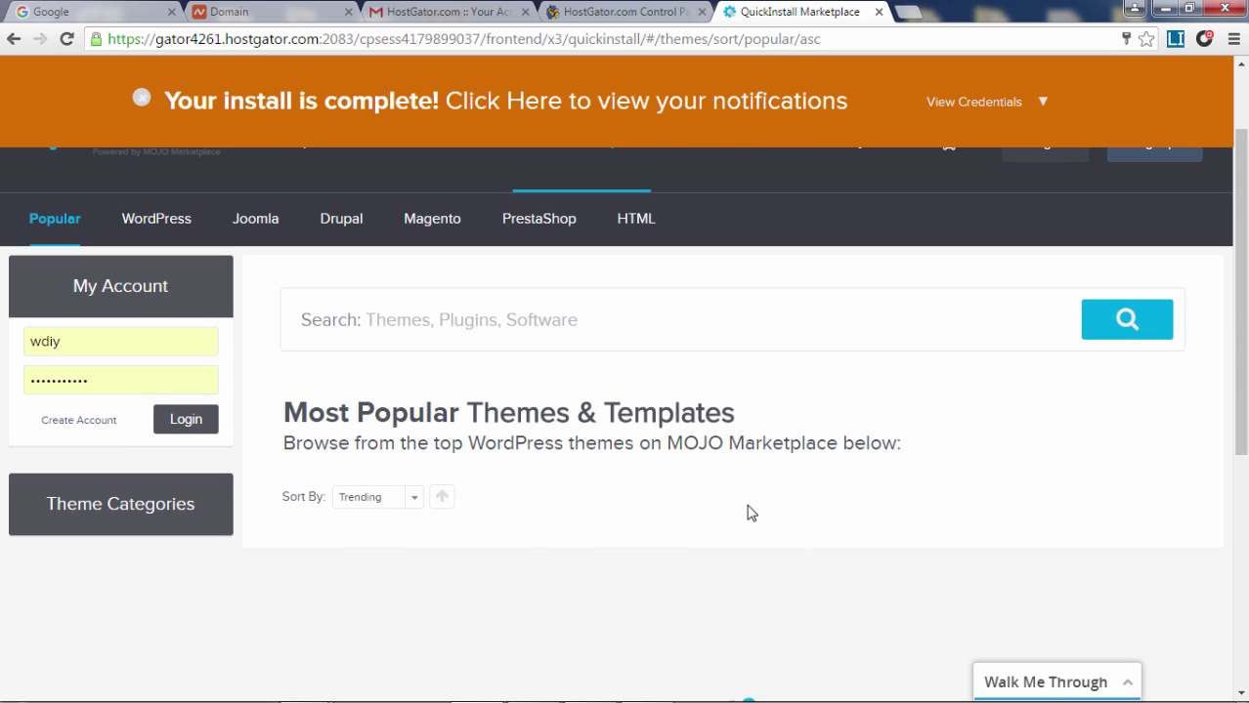
scroll(709, 511, "up", 1)
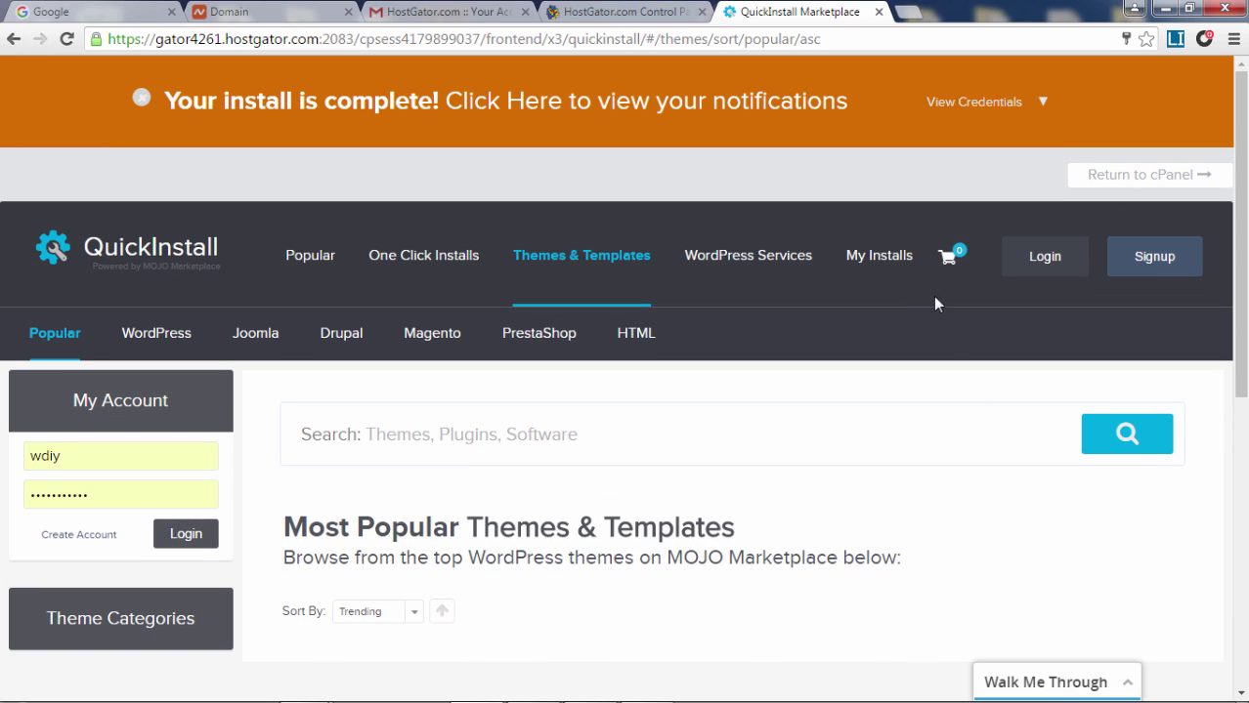
Open My Installs and view the password reset form for the wpthemehelper.com WordPress install
left_click(874, 268)
scroll(819, 432, "down", 4)
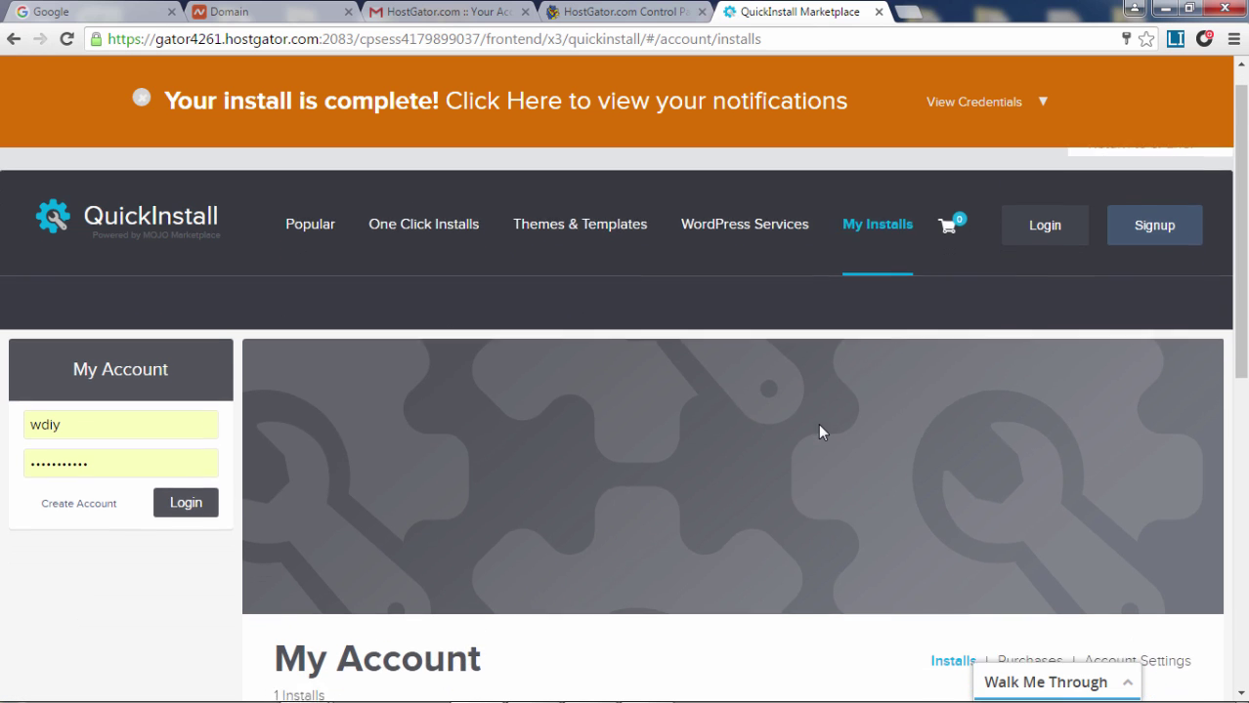
scroll(818, 432, "down", 1)
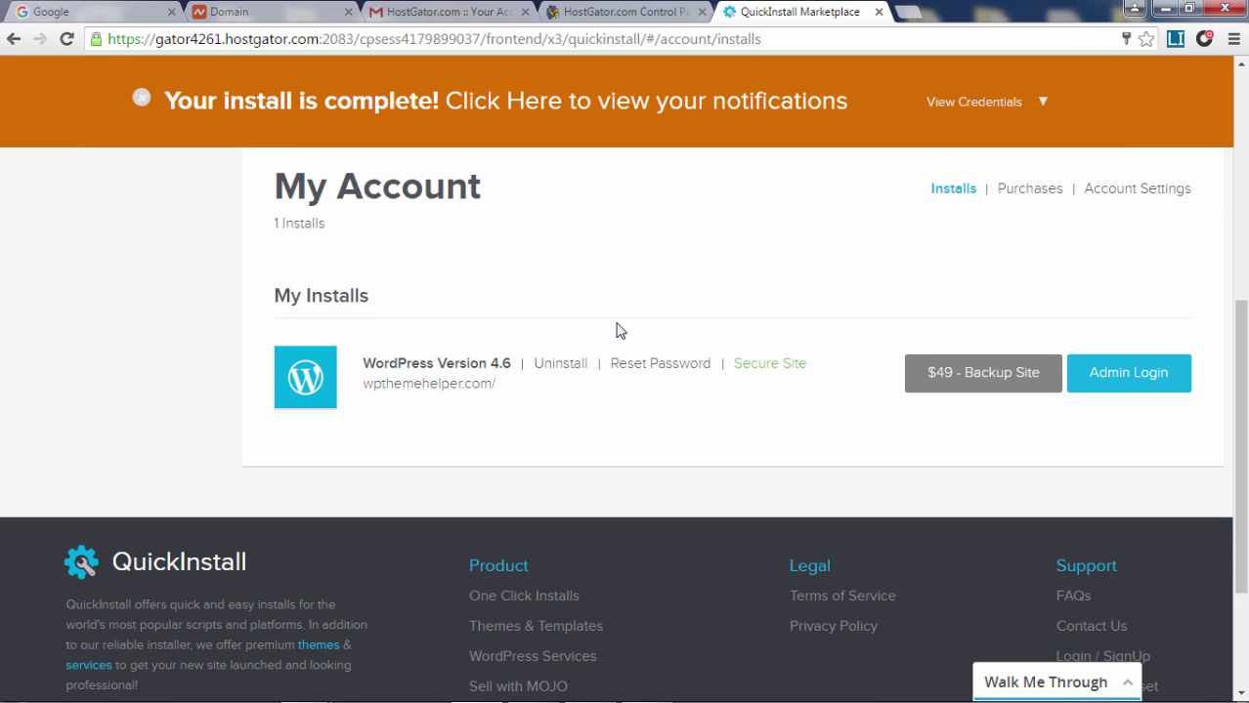
left_click(673, 371)
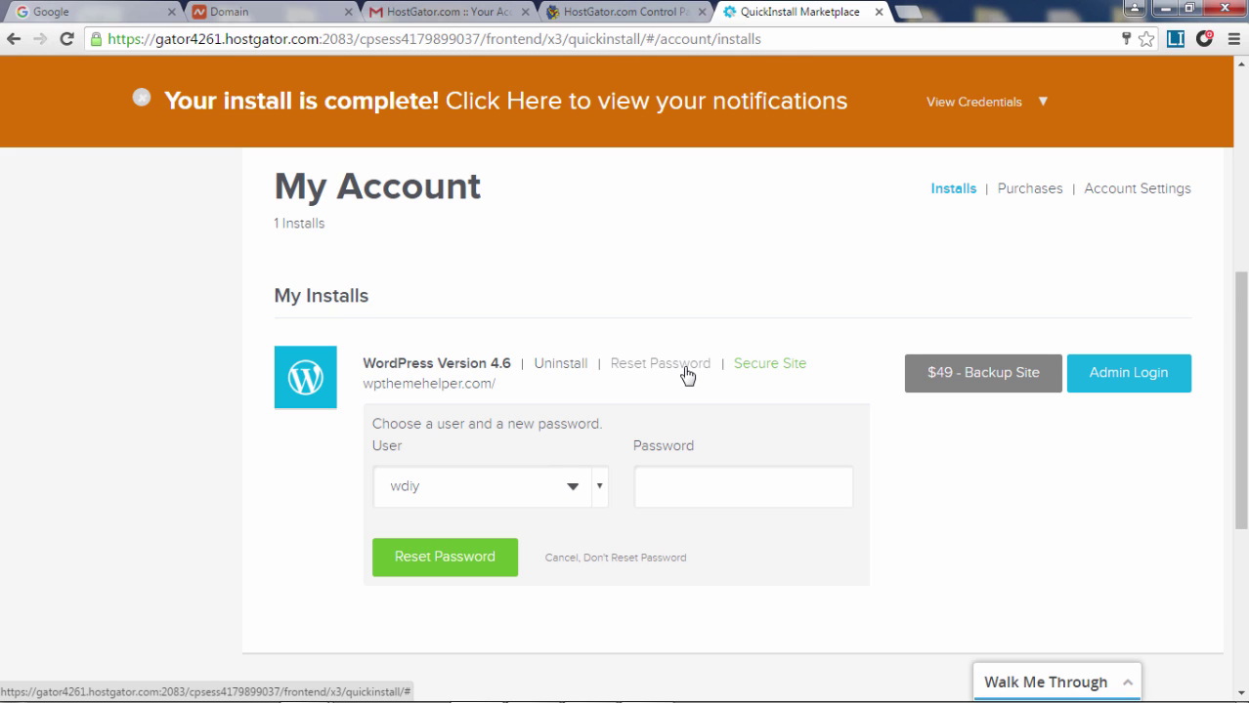
left_click(687, 372)
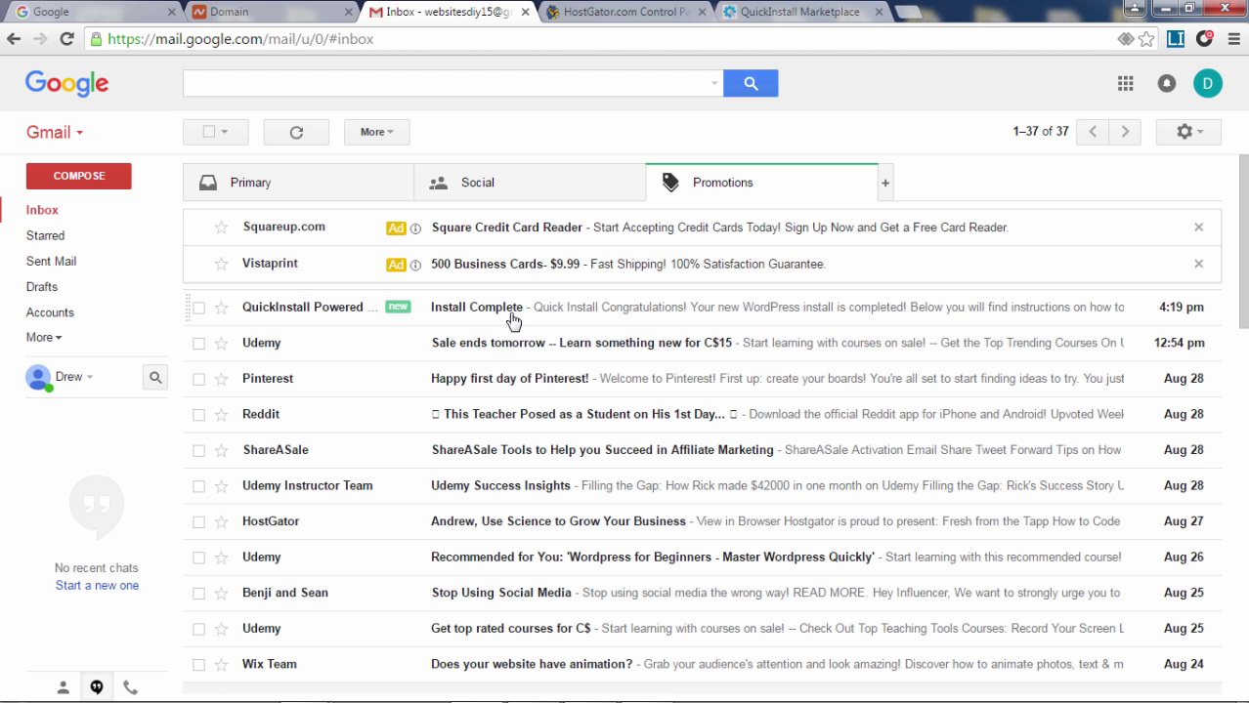
Open the Install Complete email from QuickInstall and check the site URL, admin URL, username and password
left_click(340, 315)
scroll(699, 404, "down", 2)
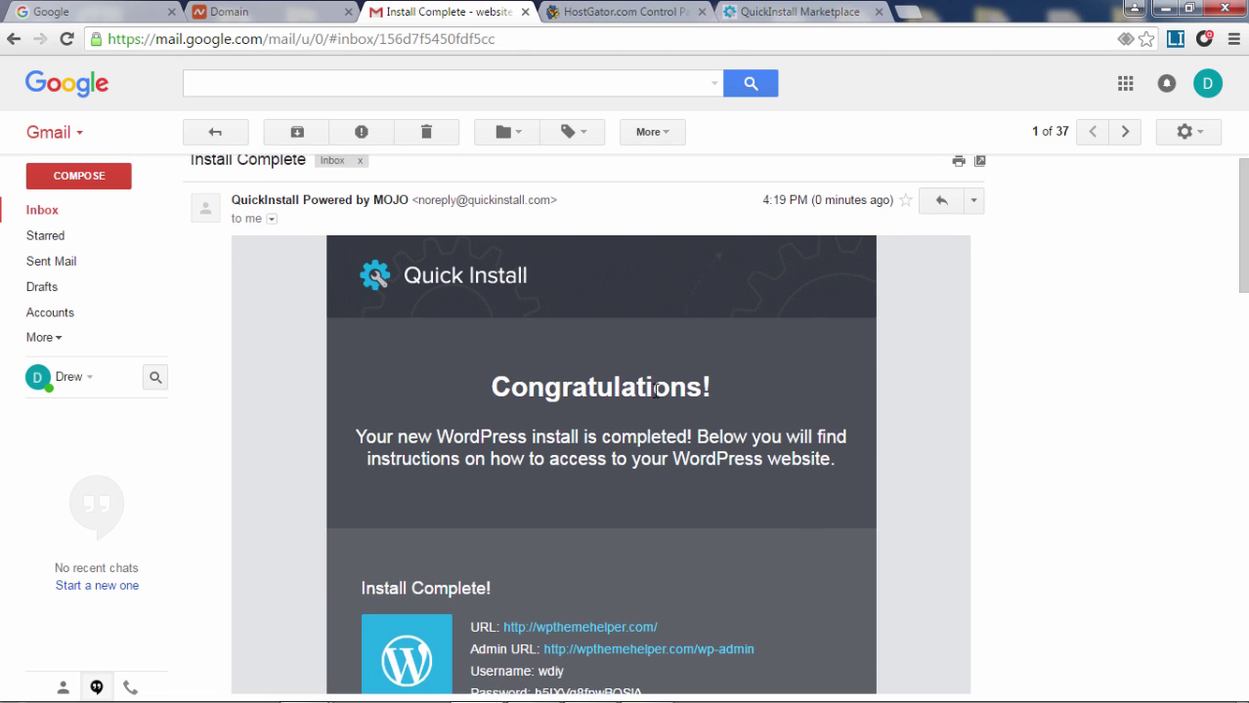
scroll(699, 404, "down", 1)
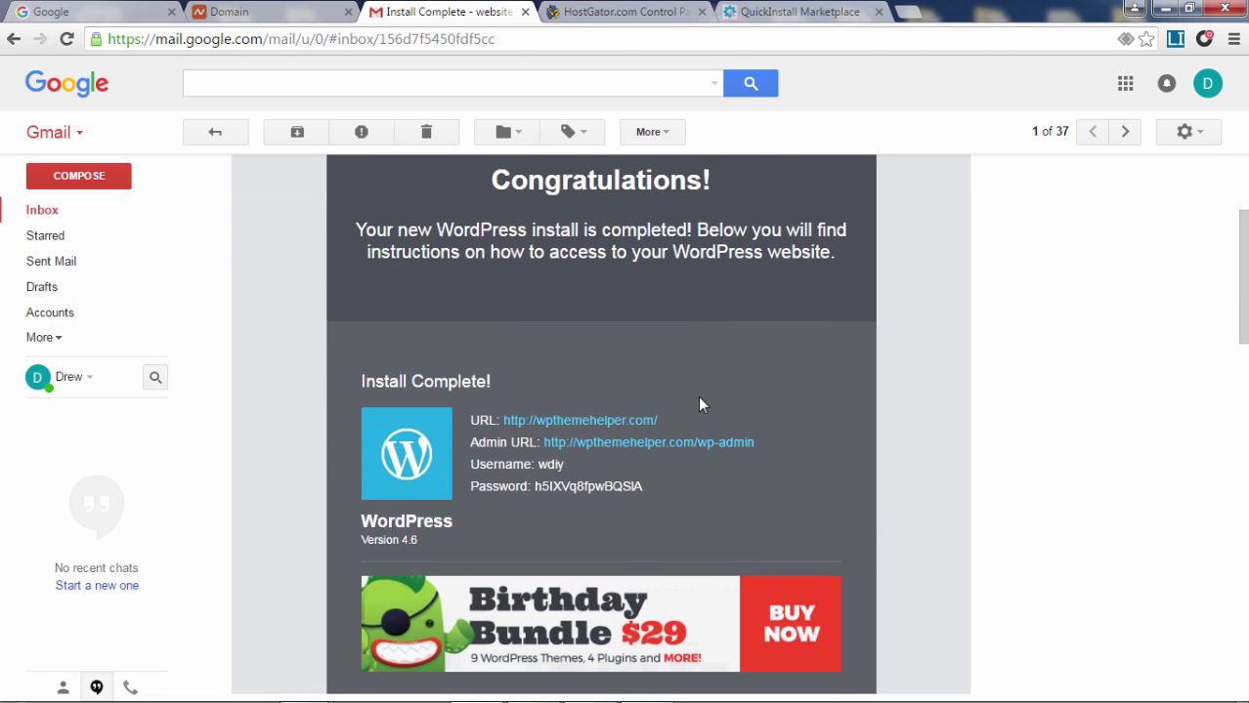
double_click(550, 458)
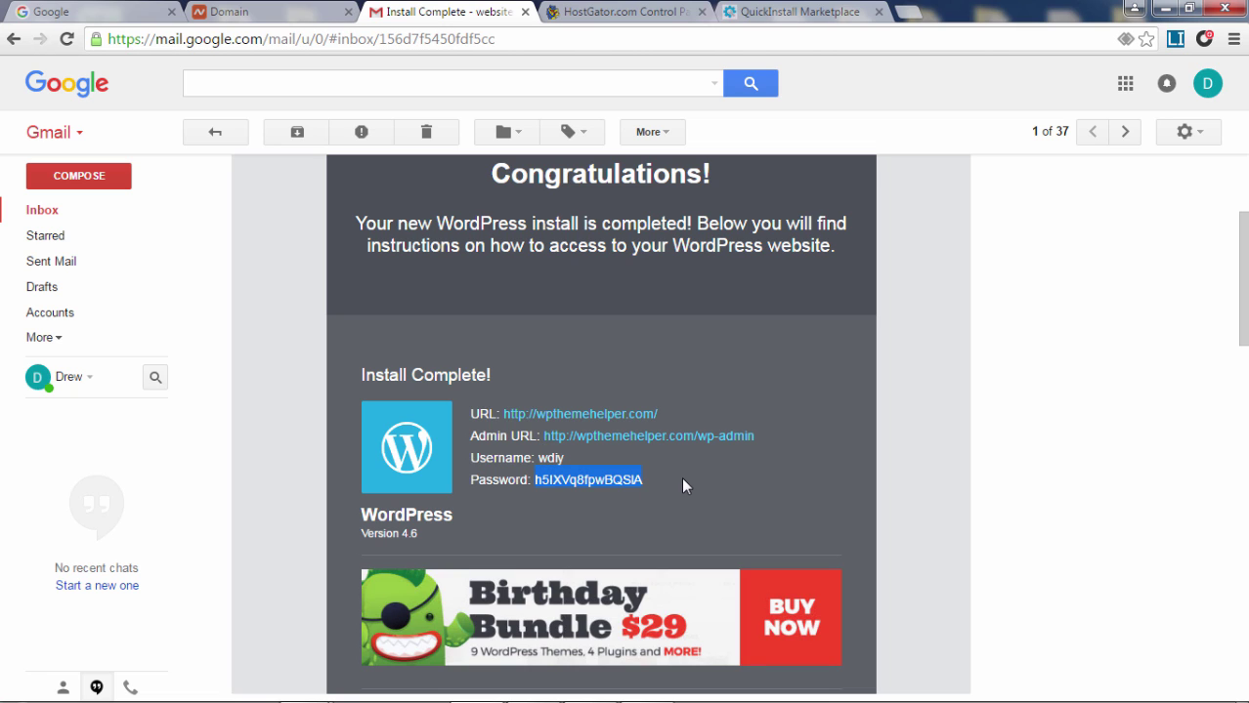
scroll(723, 447, "down", 2)
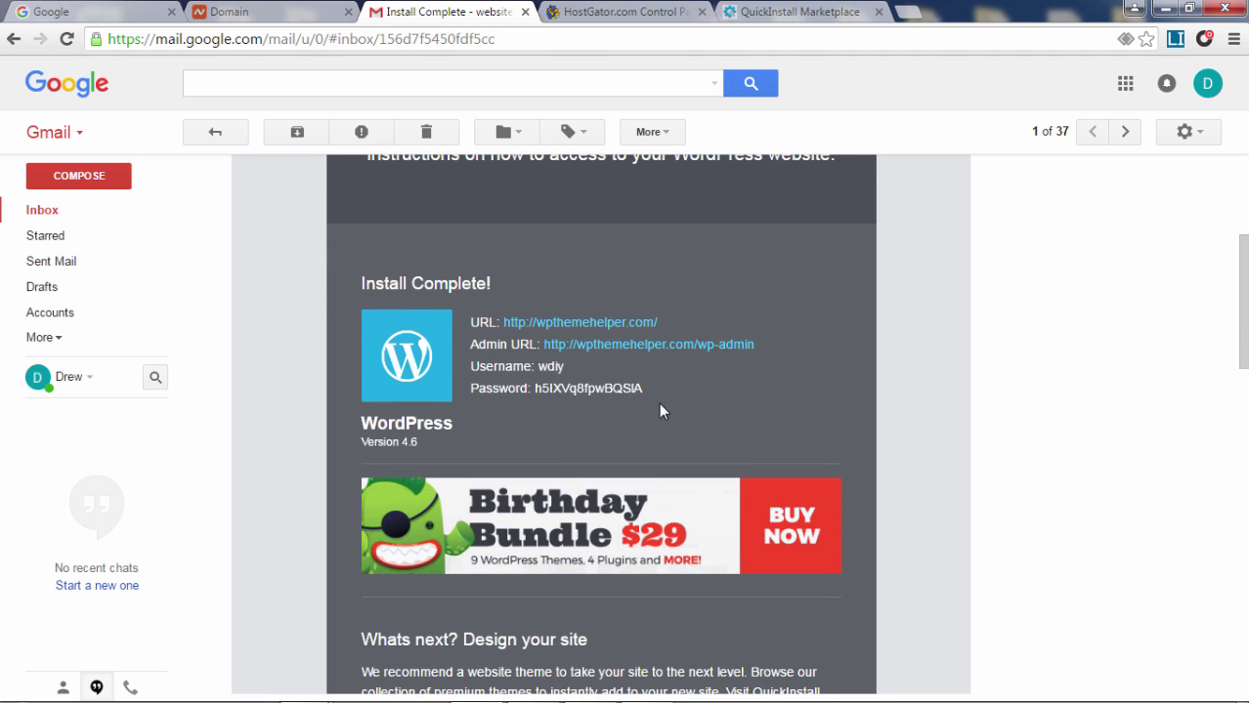
mouse_move(647, 388)
left_mouse_down()
mouse_move(535, 390)
mouse_move(644, 391)
left_mouse_up()
left_click(533, 403)
left_click_drag(663, 388, 533, 388)
left_click_drag(491, 347, 468, 326)
left_click(688, 297)
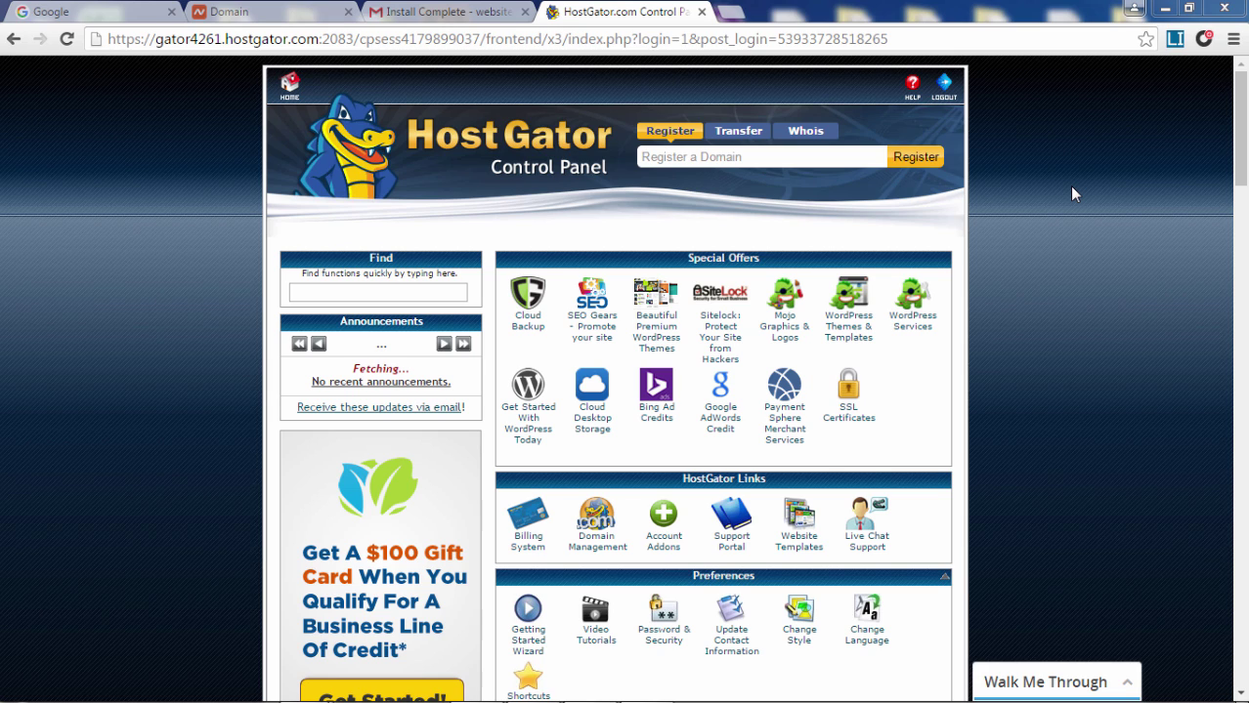
Open File Manager from the control panel's Files section in a new tab and switch to it
scroll(1026, 368, "down", 1)
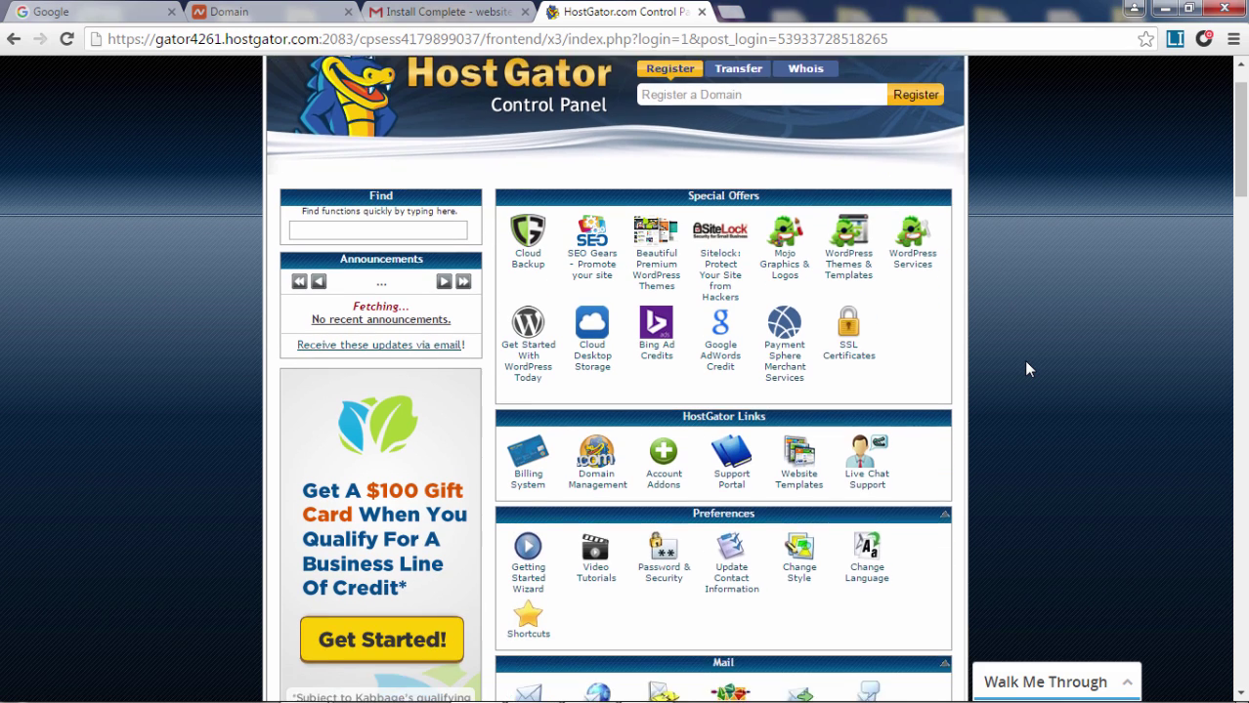
scroll(1026, 368, "down", 2)
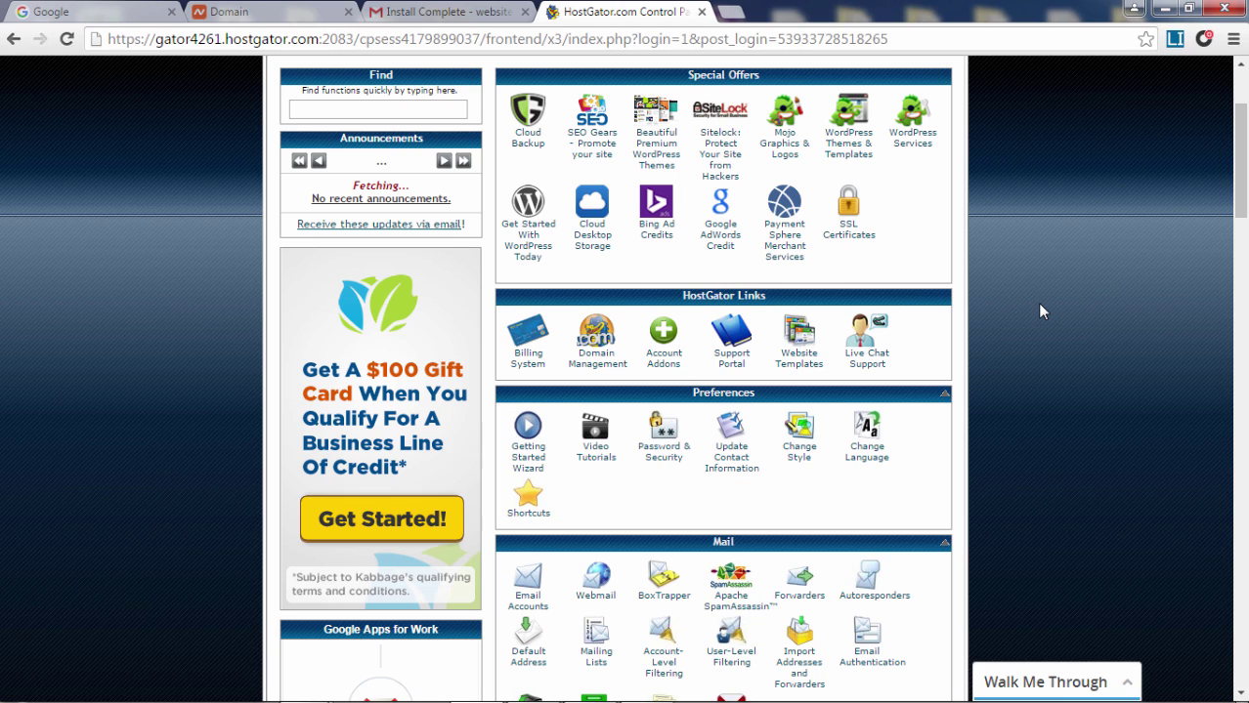
scroll(1075, 299, "down", 2)
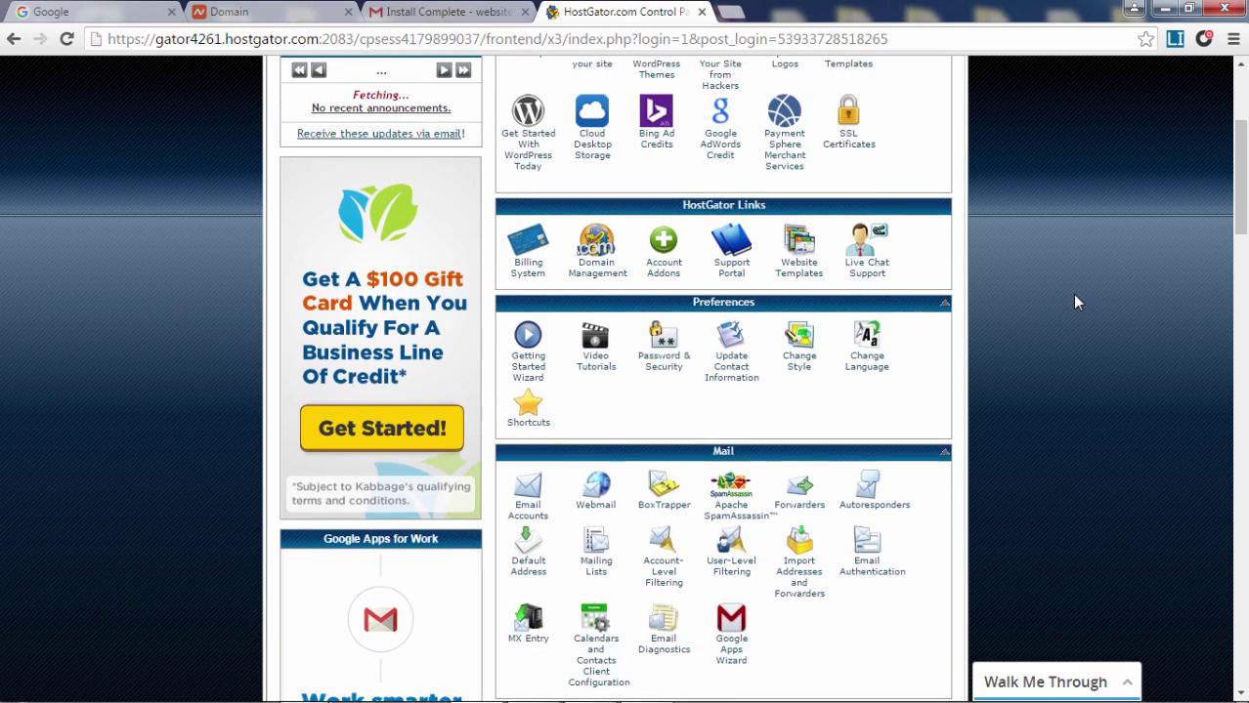
scroll(1075, 301, "down", 5)
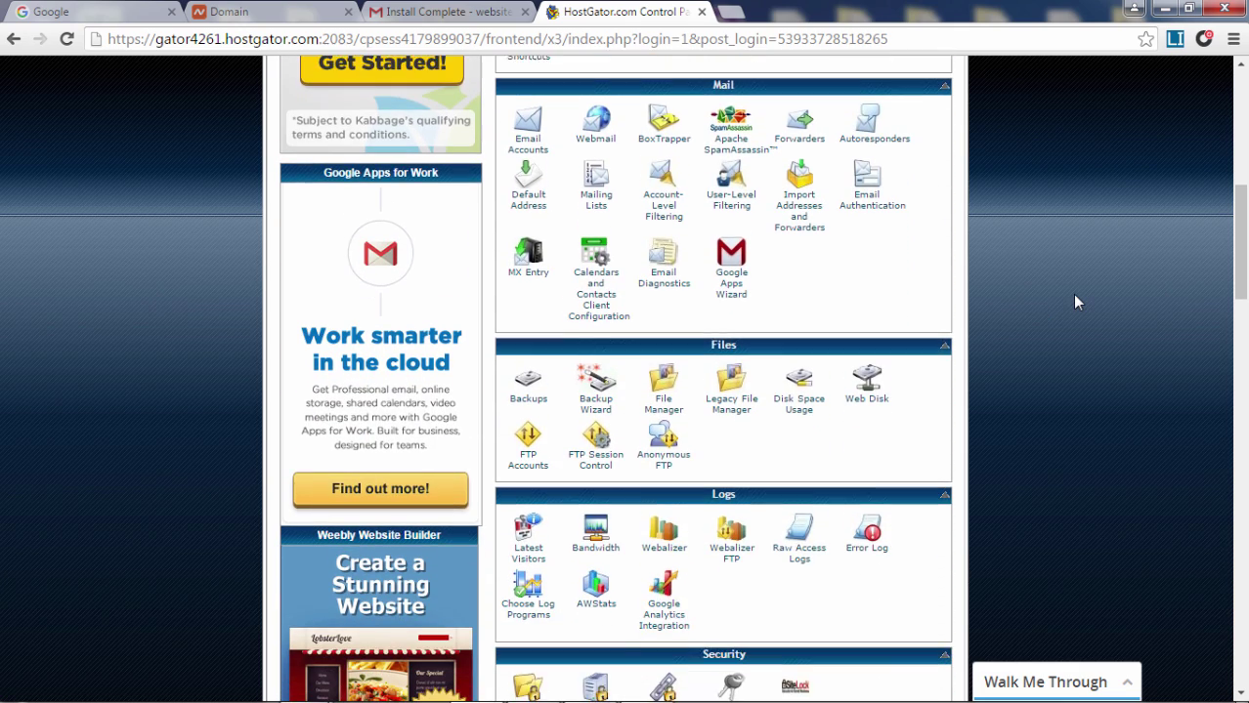
right_click(662, 369)
left_click(737, 377)
left_click(796, 13)
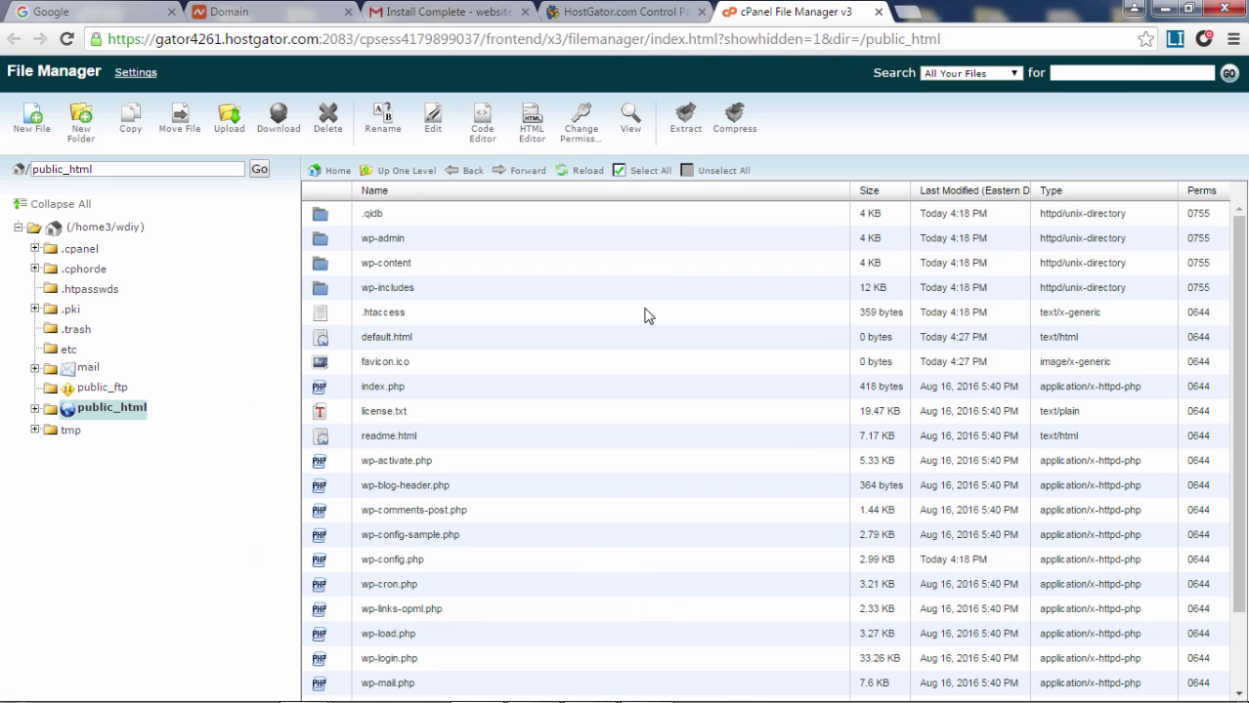
Delete the default.html and favicon.ico files from the public_html folder and confirm the deletion
left_click(317, 339)
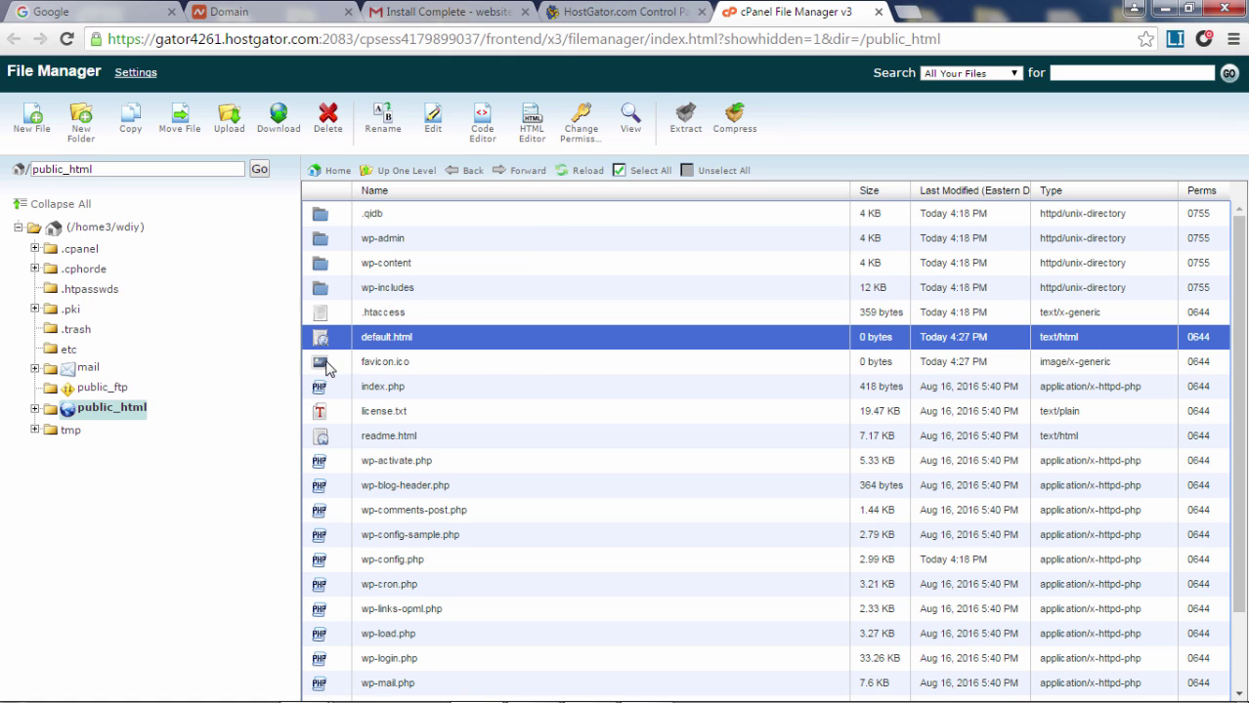
left_click(326, 365)
left_click(325, 342)
left_click(327, 366, "ctrl")
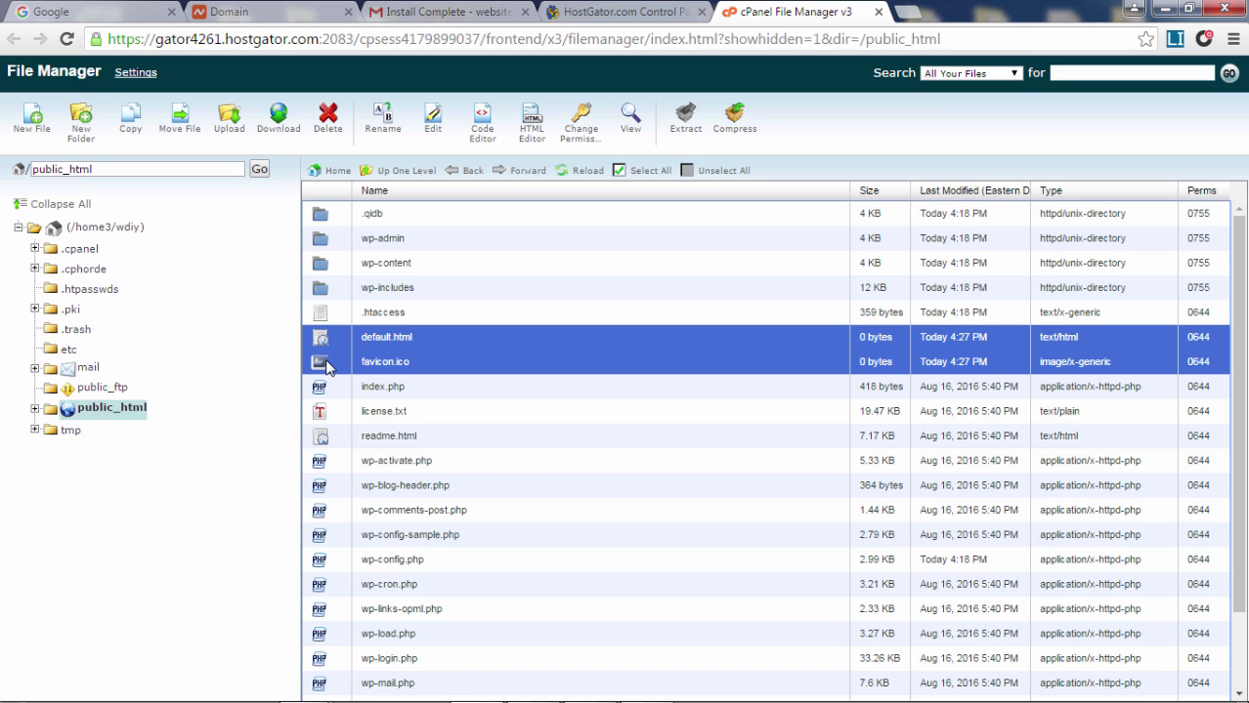
left_click(328, 117)
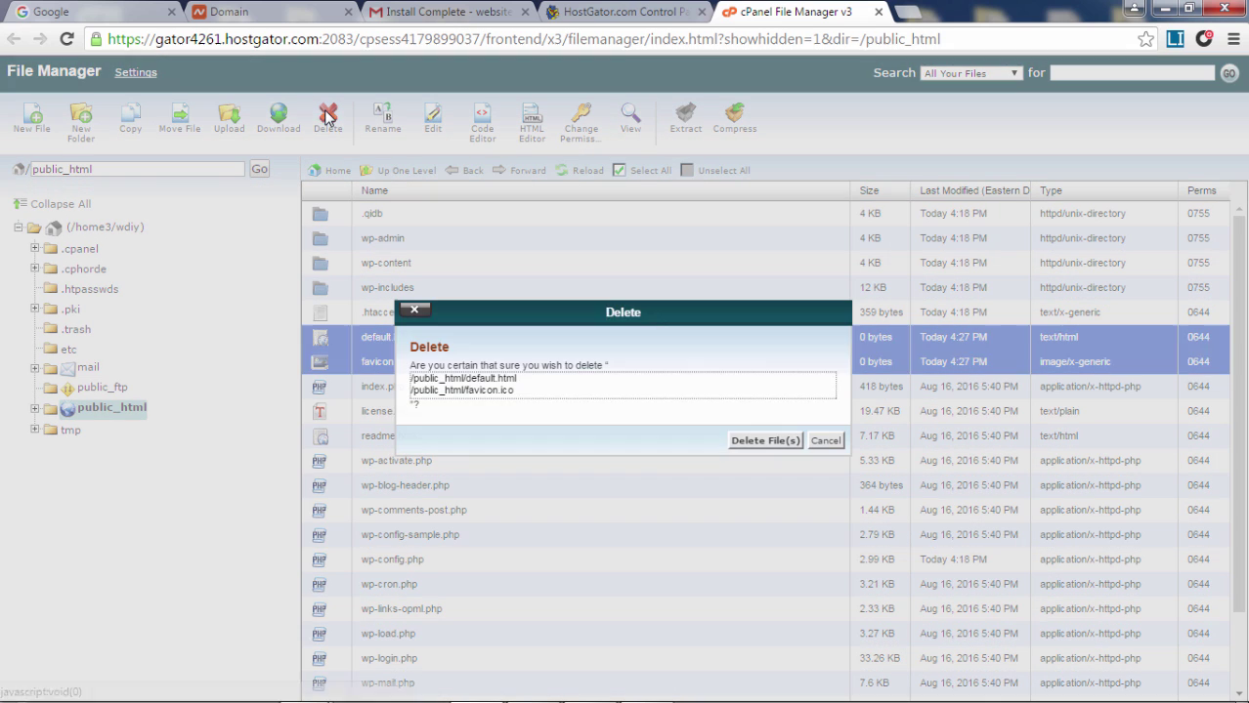
left_click(764, 445)
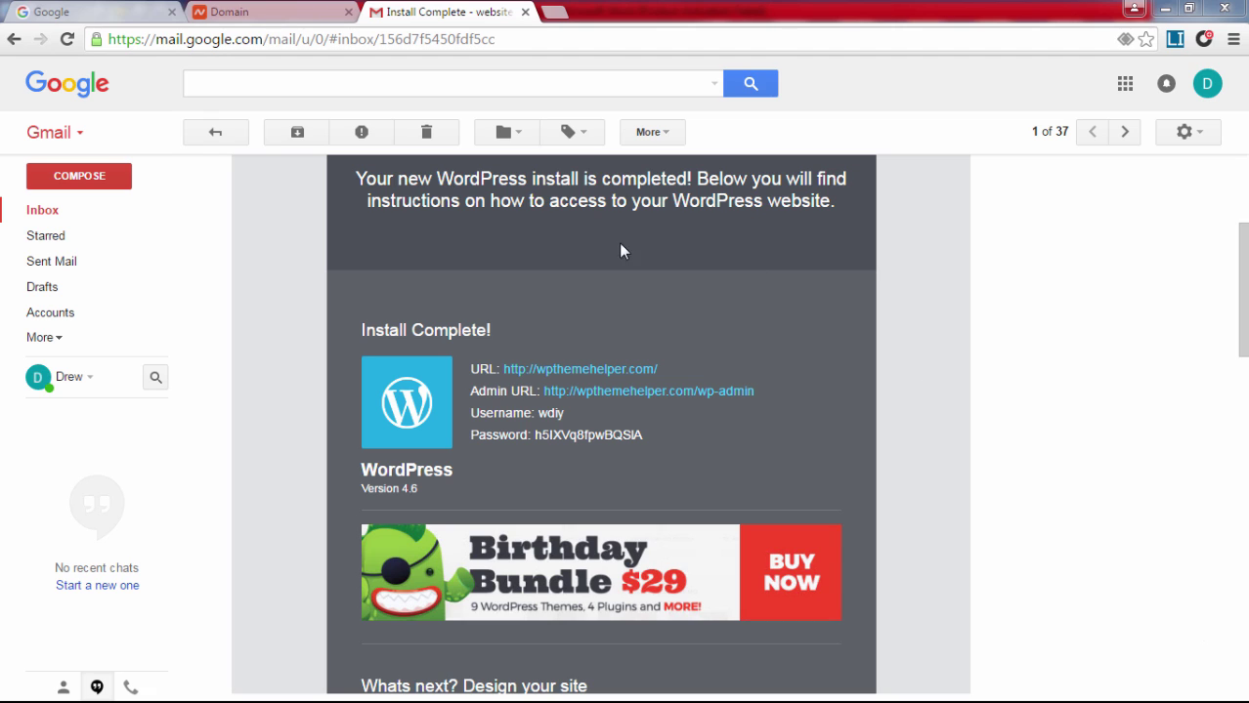
Open the wpthemehelper.com/wp-admin admin URL from the Install Complete email in a new browser tab
left_click_drag(470, 391, 540, 393)
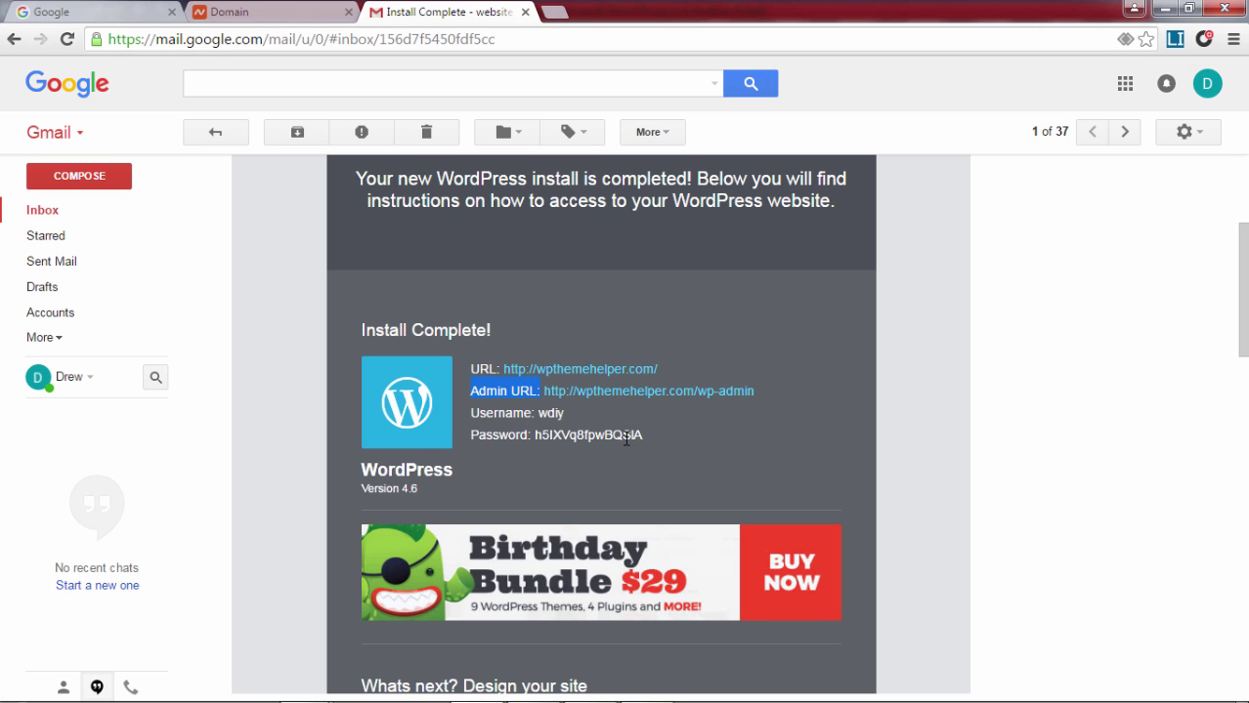
left_click(746, 445)
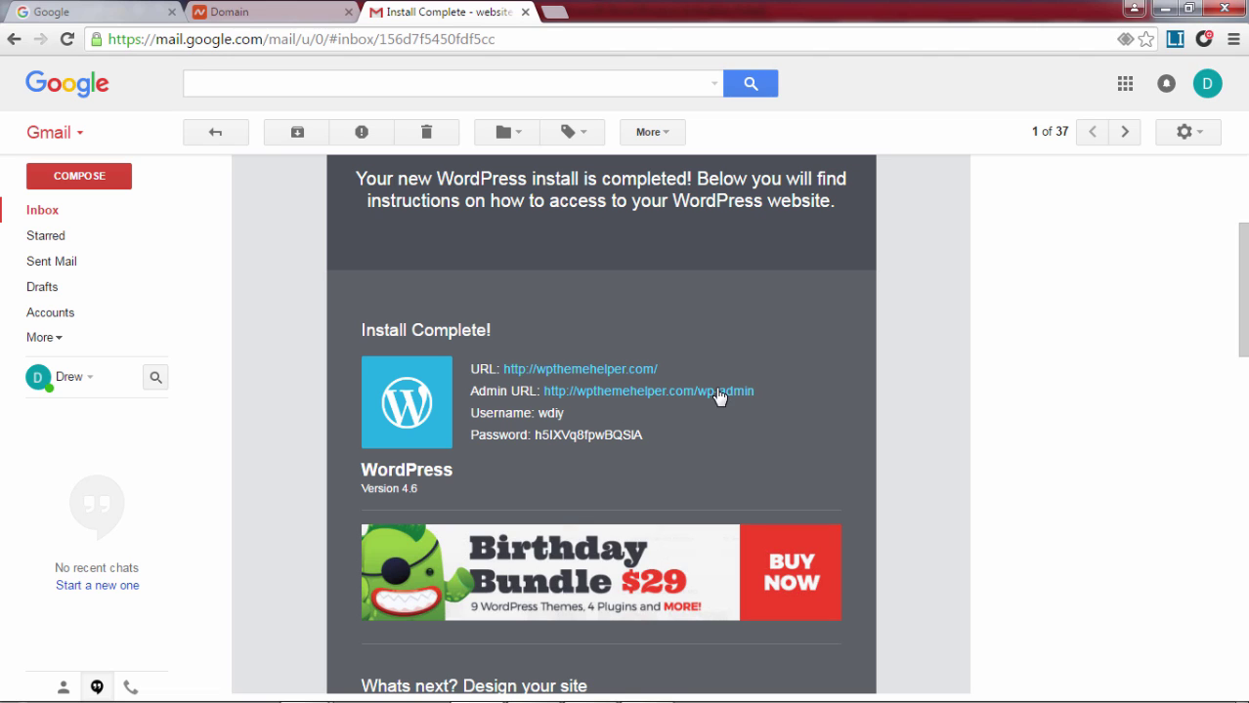
left_click_drag(758, 396, 577, 391)
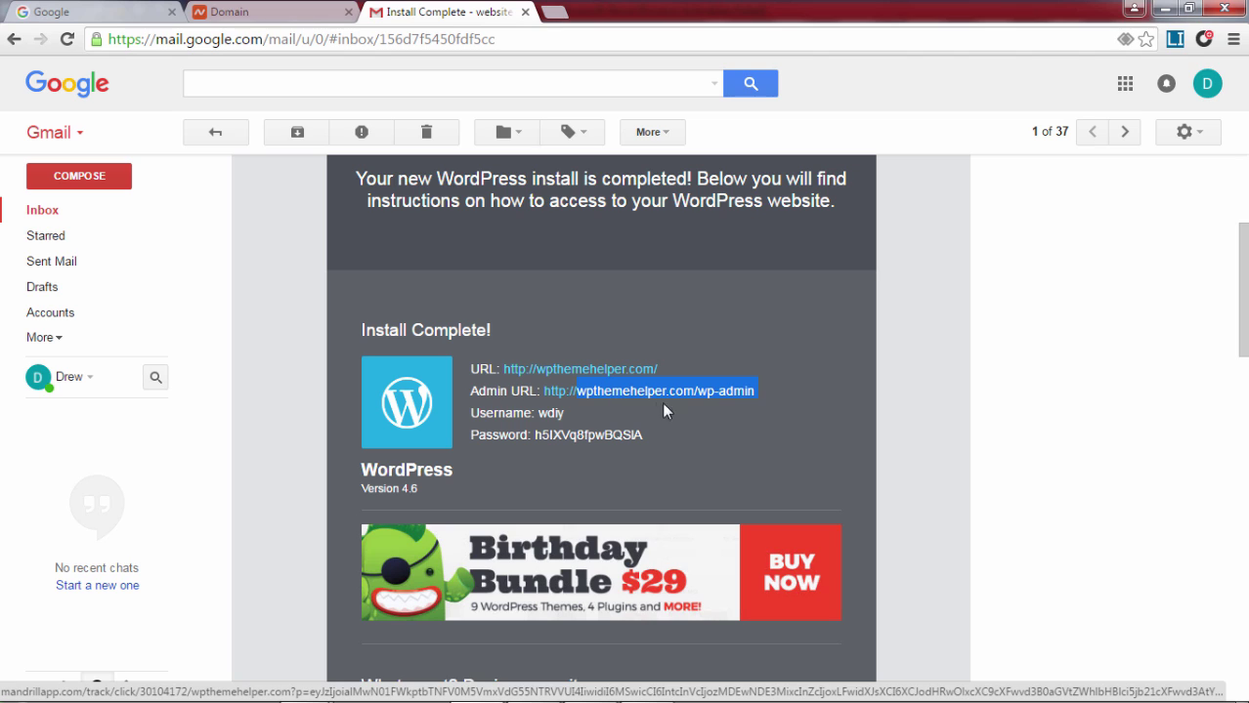
left_click(775, 415)
right_click(728, 391)
left_click(776, 408)
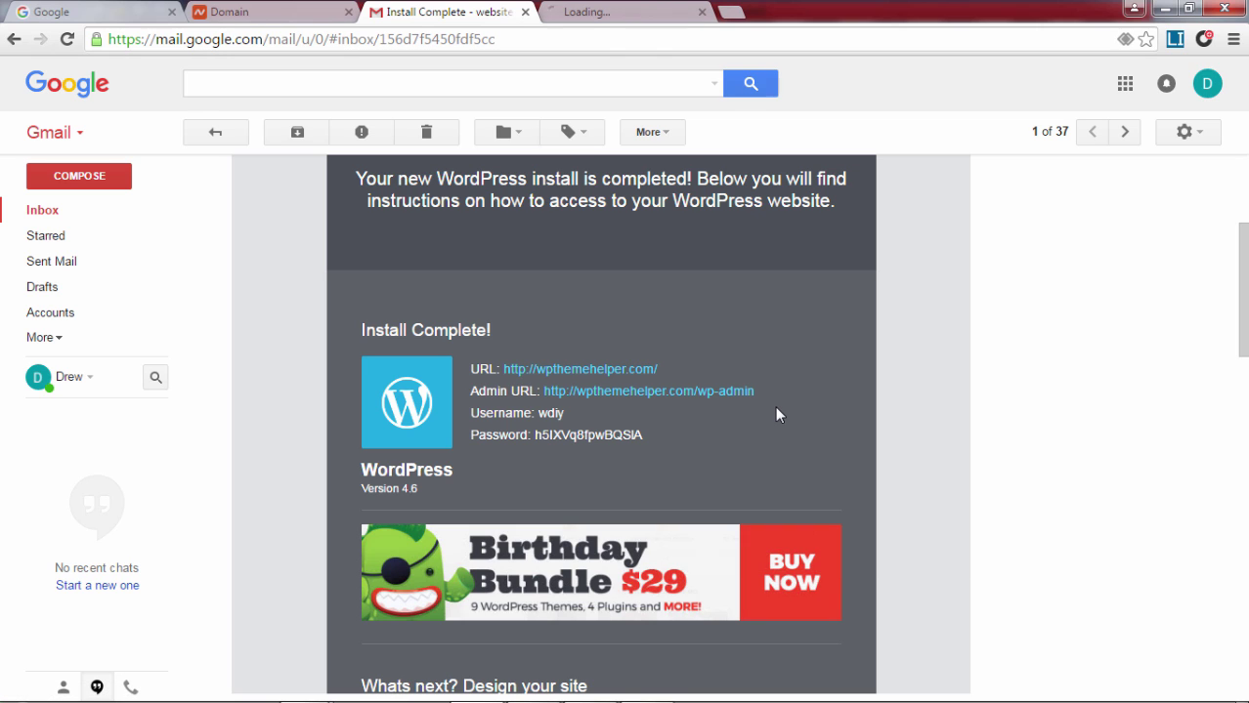
Copy the account password from the Install Complete email, paste it into the WordPress login form's password field and log in
right_click(576, 437)
left_click(600, 446)
left_click(612, 12)
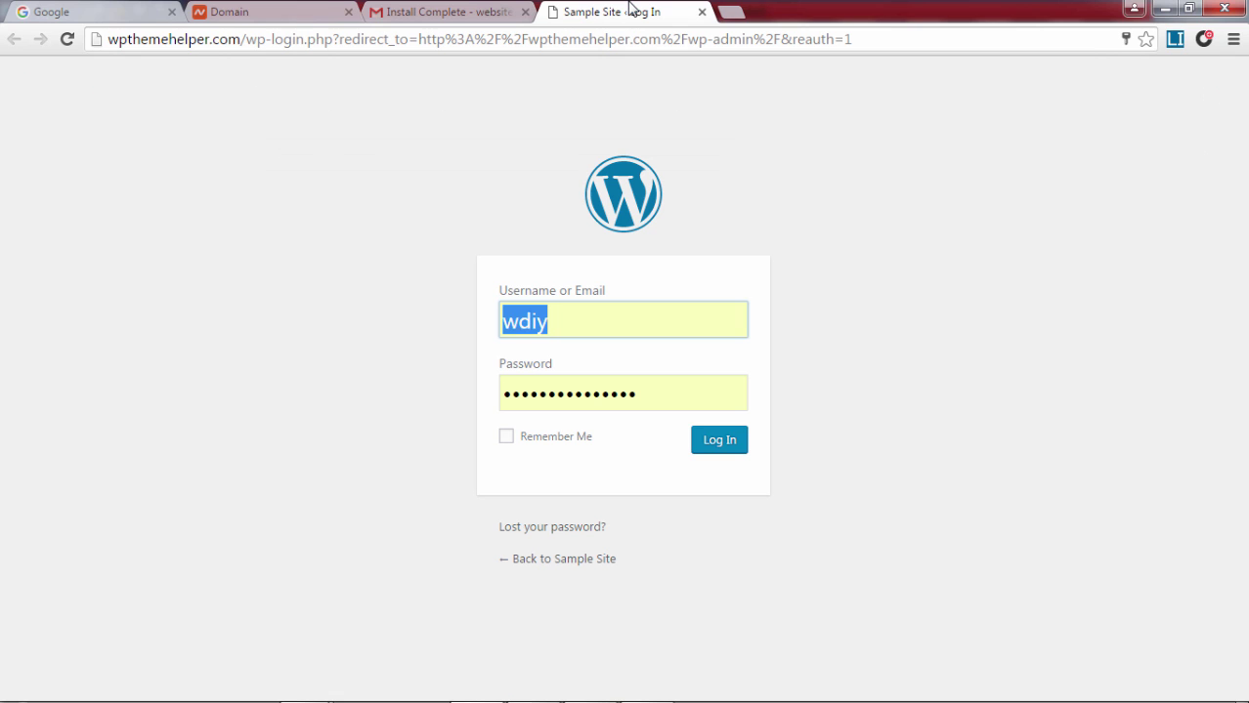
left_click(664, 386)
left_click_drag(669, 389, 480, 390)
right_click(538, 391)
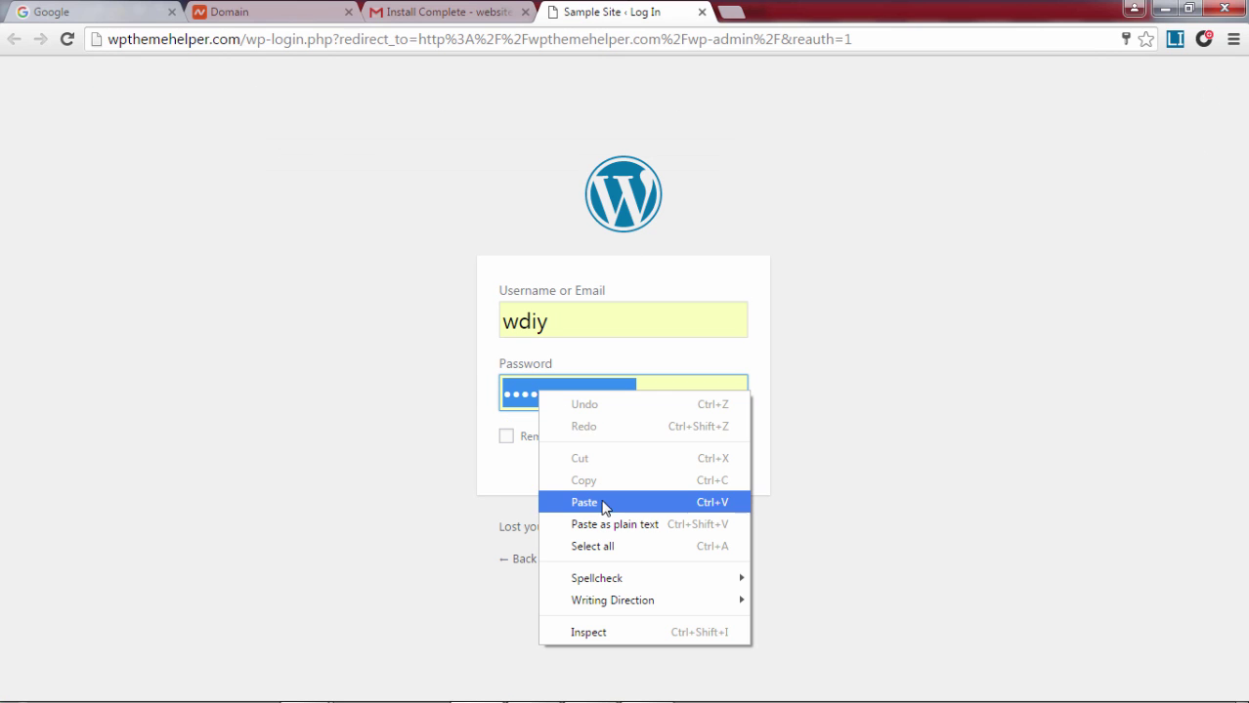
left_click(603, 504)
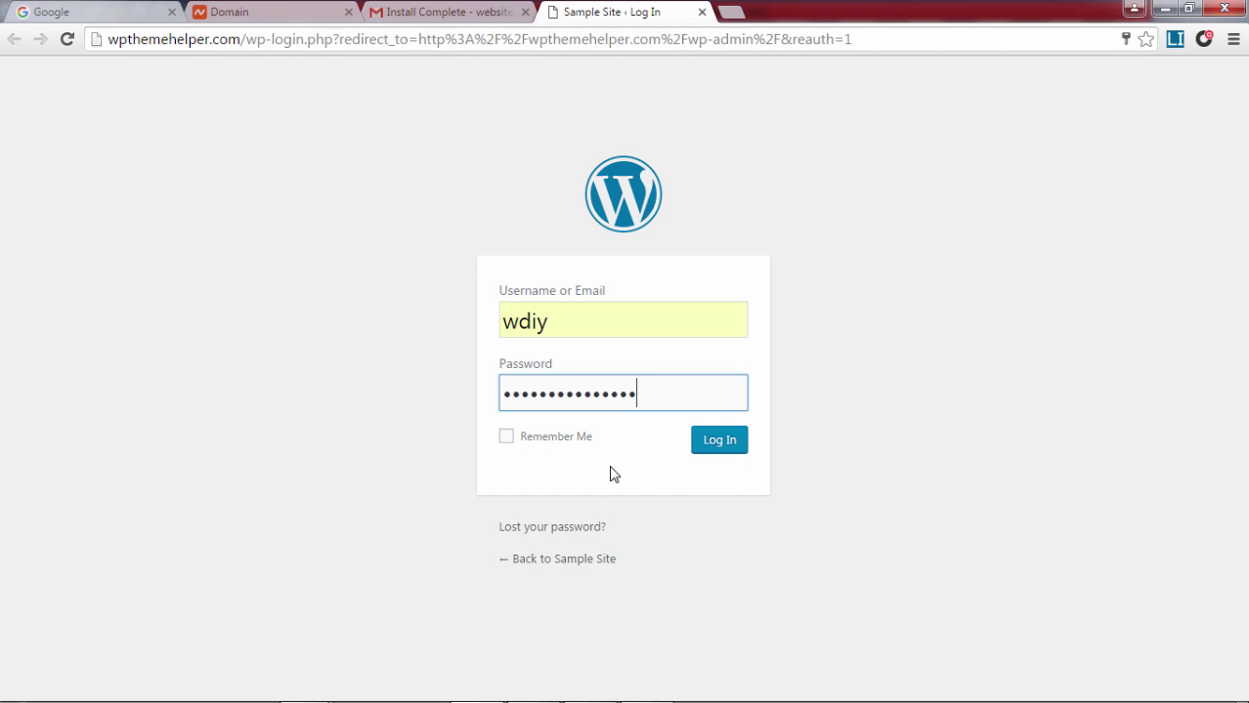
left_click(723, 447)
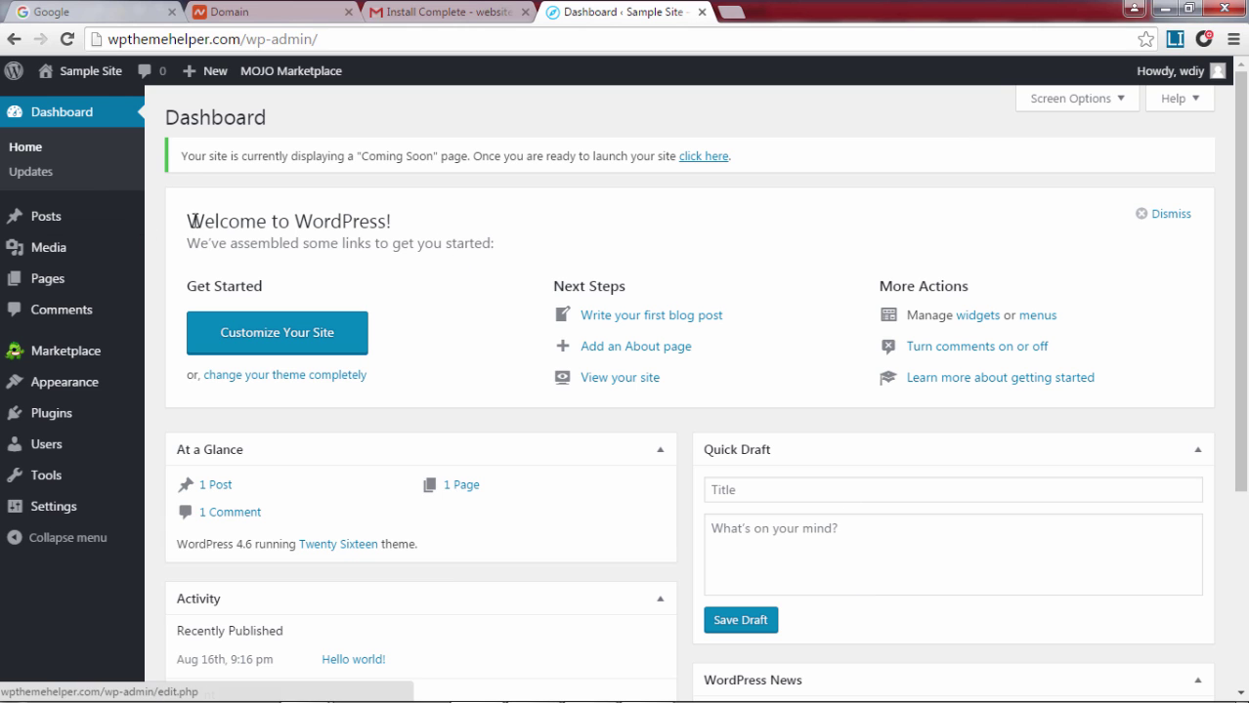
Look over the WordPress dashboard's welcome area and its At a Glance, Activity, Quick Draft and WordPress News boxes
left_click_drag(186, 220, 432, 237)
left_click(479, 215)
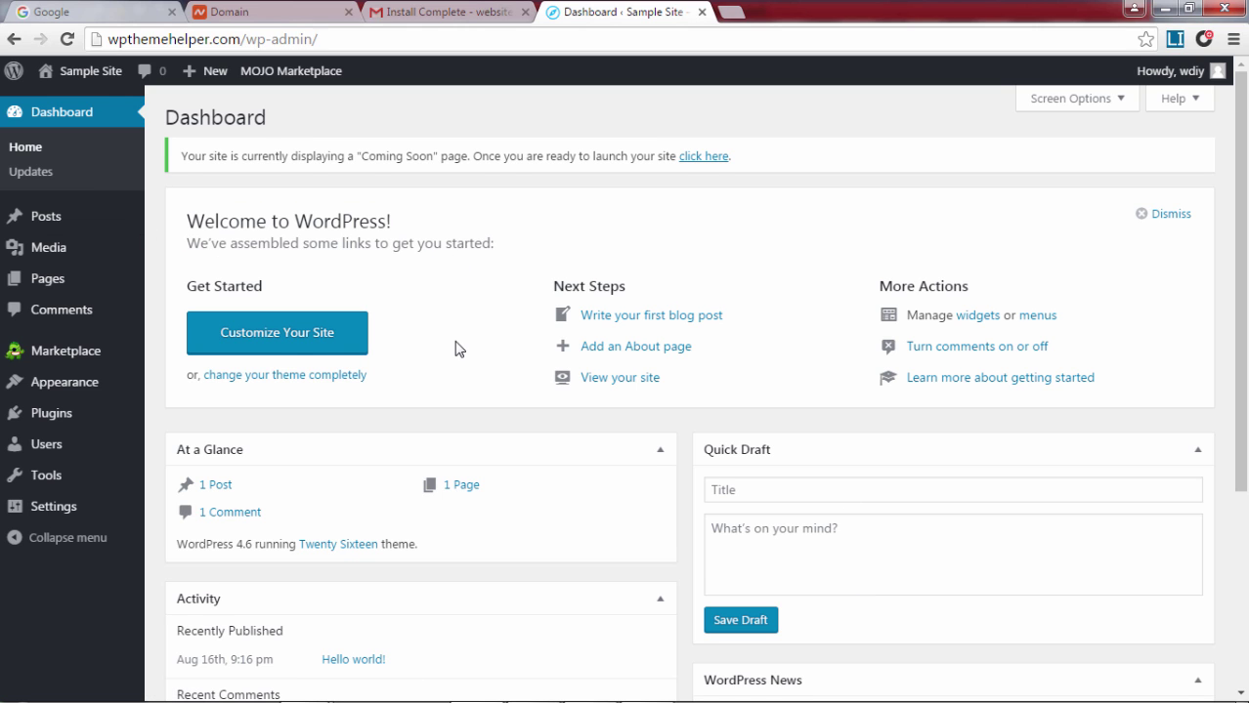
scroll(625, 324, "down", 1)
scroll(329, 425, "down", 1)
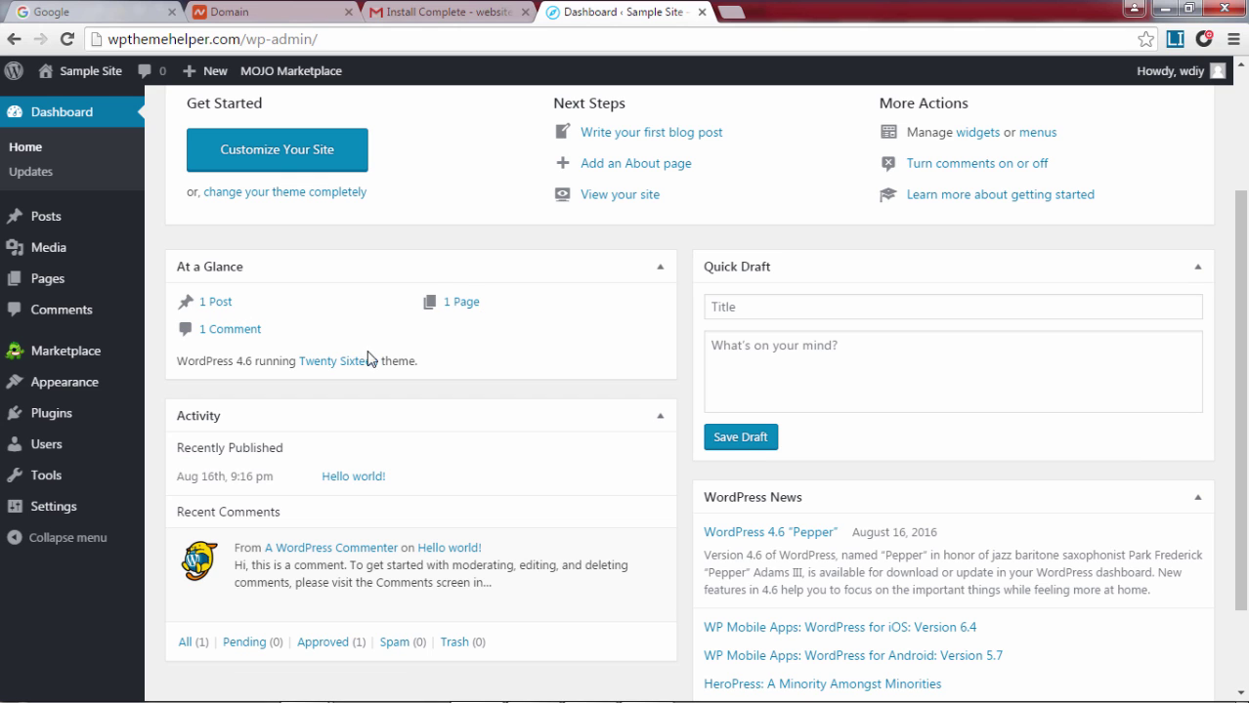
scroll(563, 369, "down", 1)
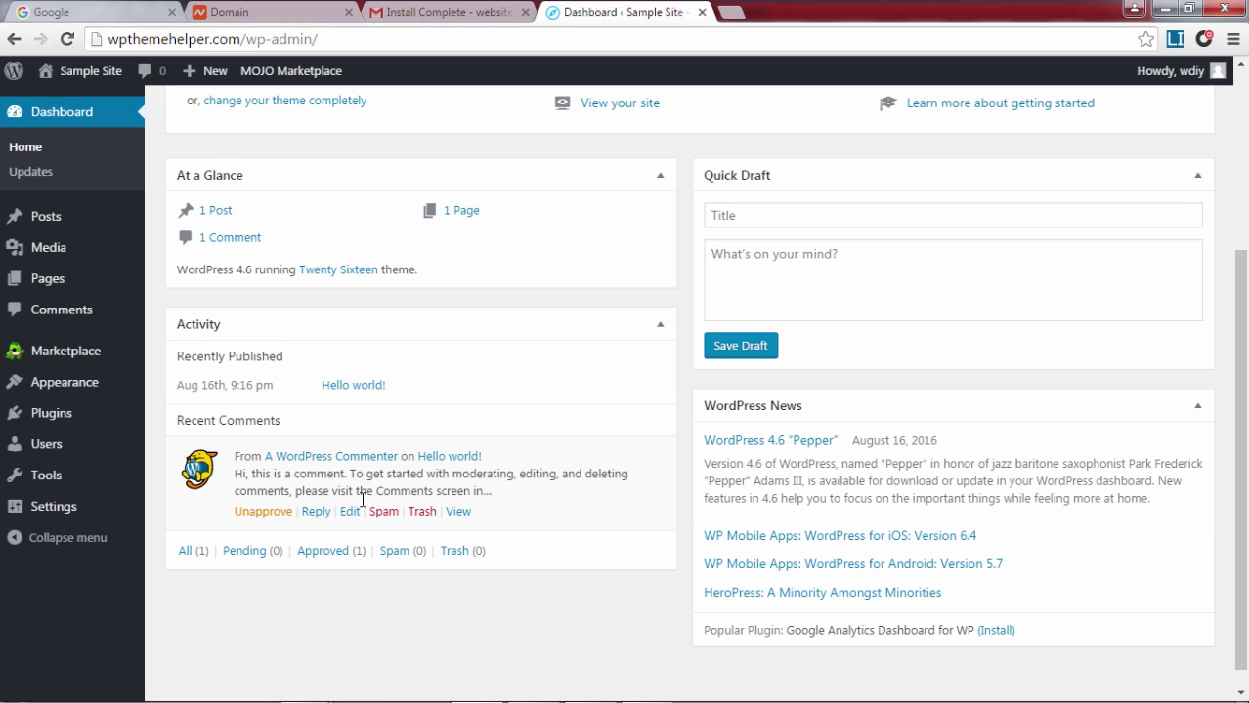
mouse_move(526, 491)
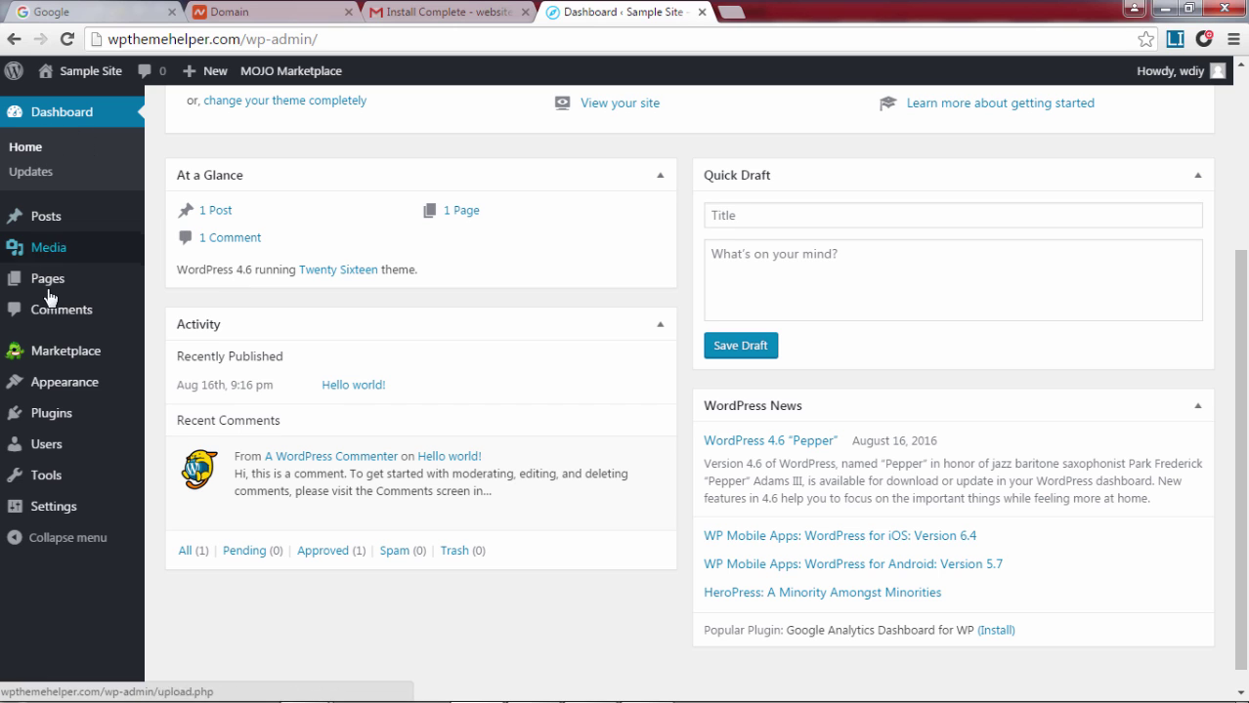
Examine the options offered under each admin section, from Posts, Media and Pages through Appearance, Plugins, Users, Tools and Settings
mouse_move(58, 111)
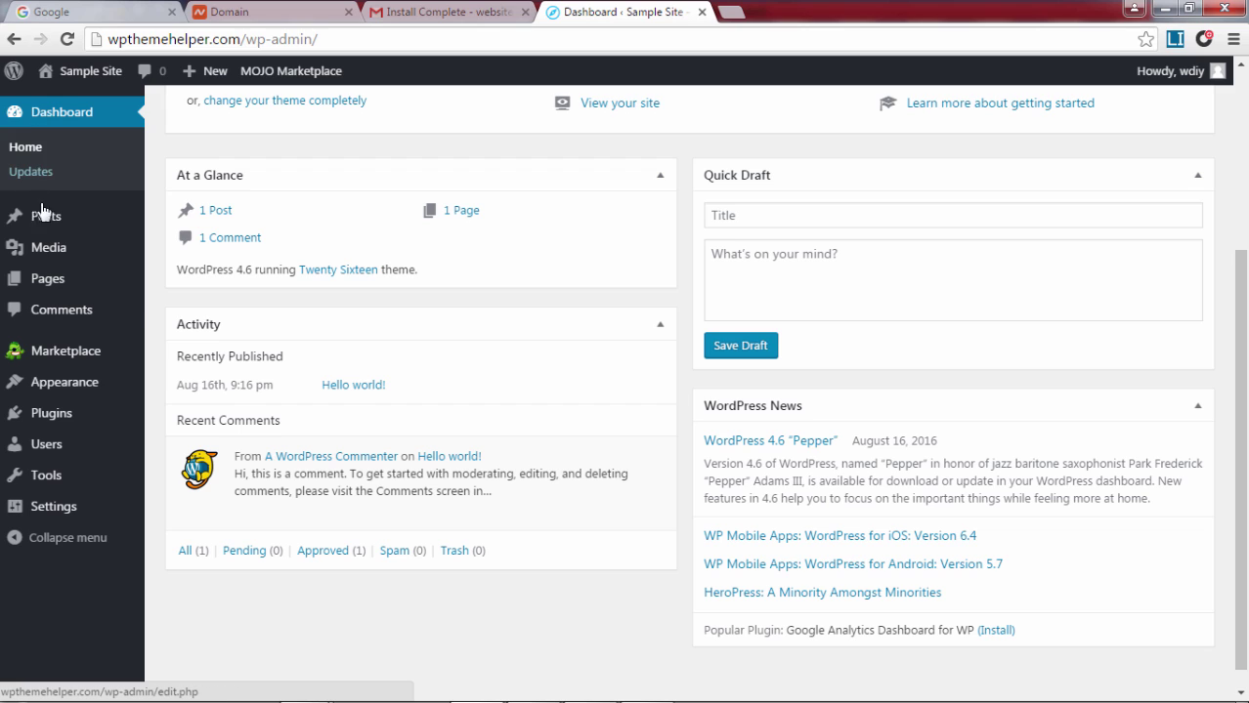
mouse_move(42, 217)
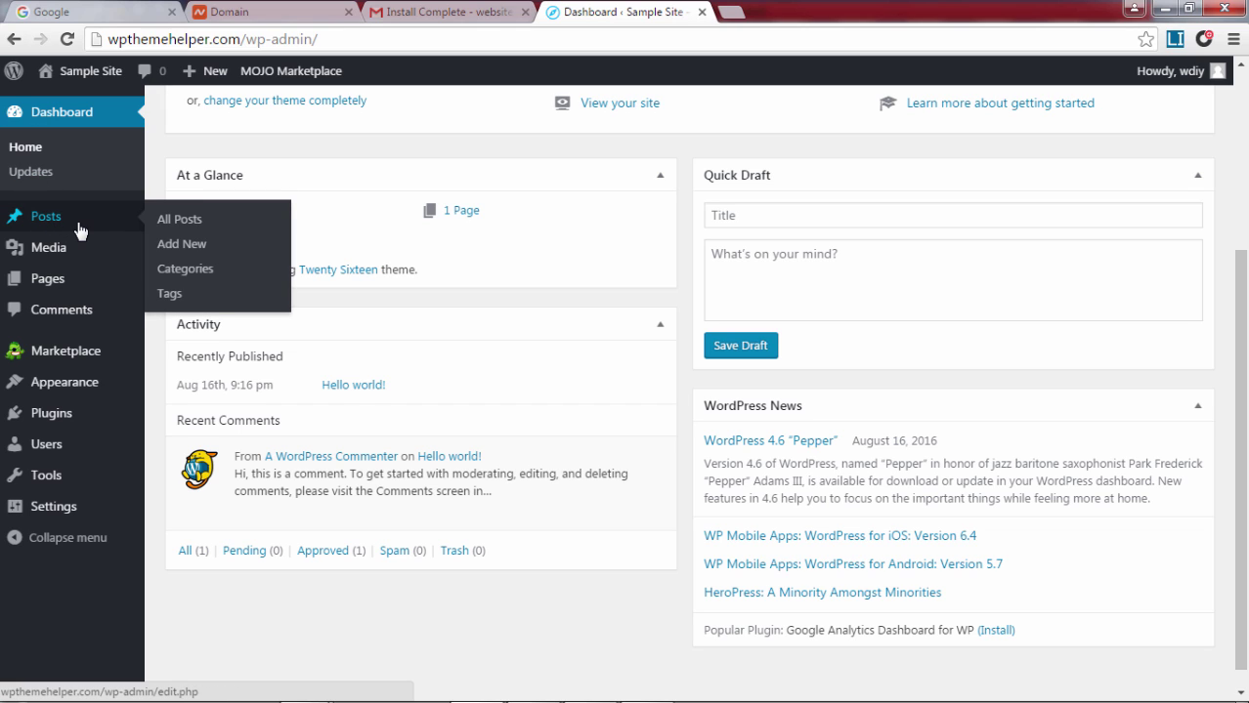
mouse_move(61, 251)
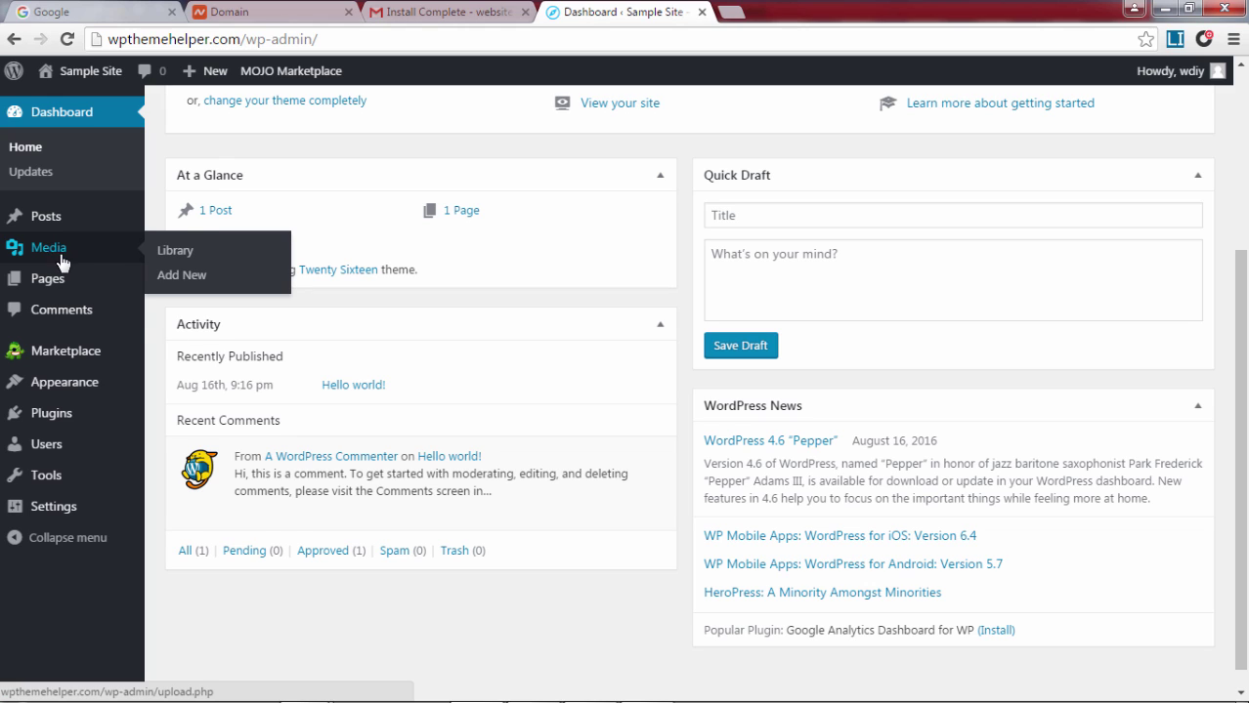
mouse_move(63, 276)
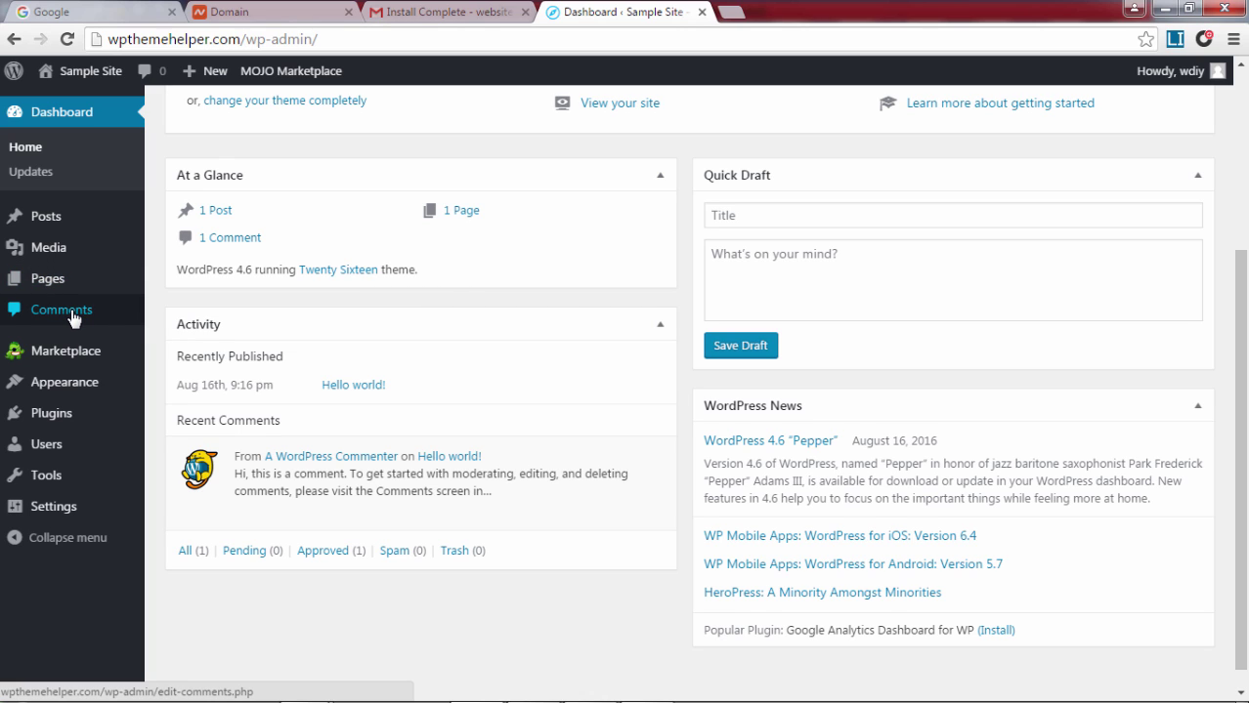
mouse_move(69, 356)
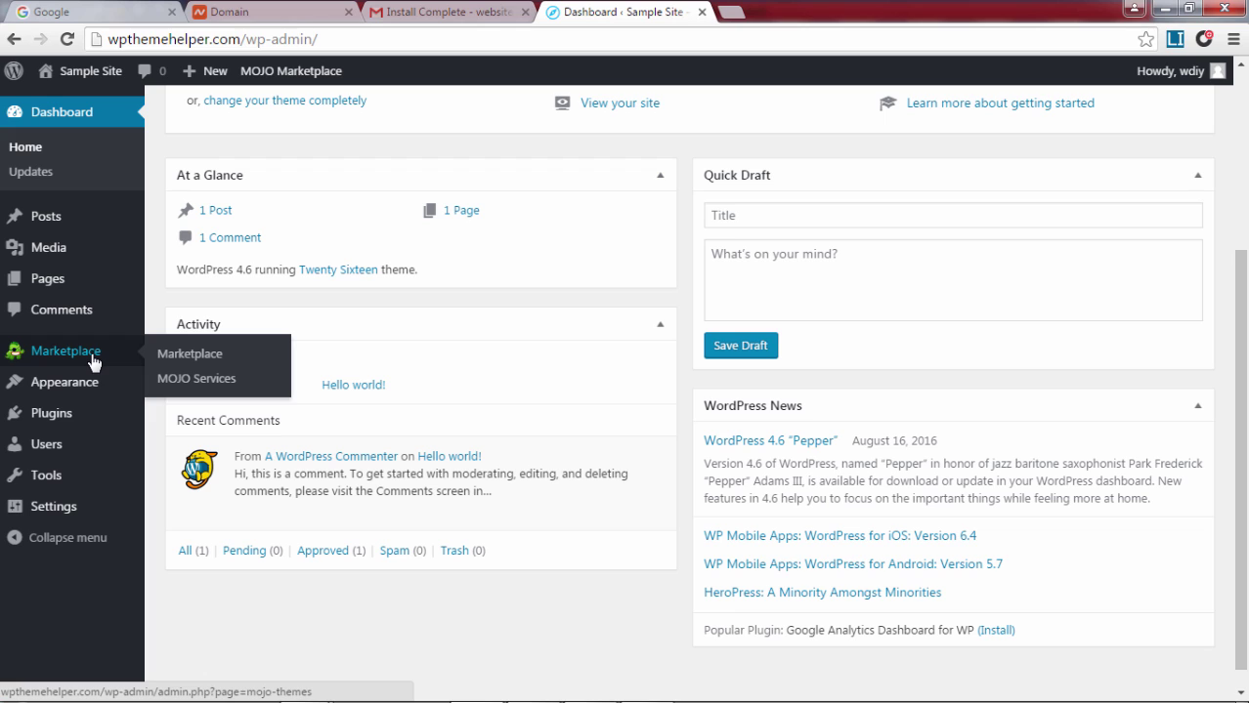
mouse_move(69, 390)
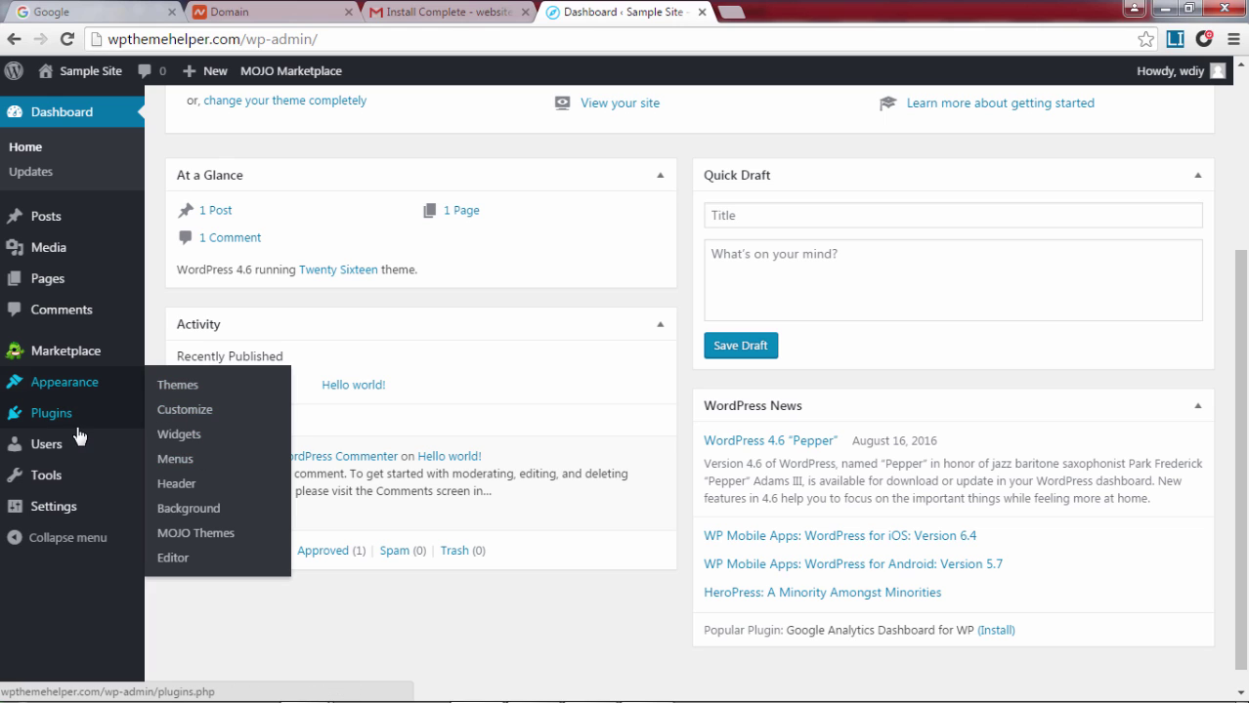
mouse_move(86, 422)
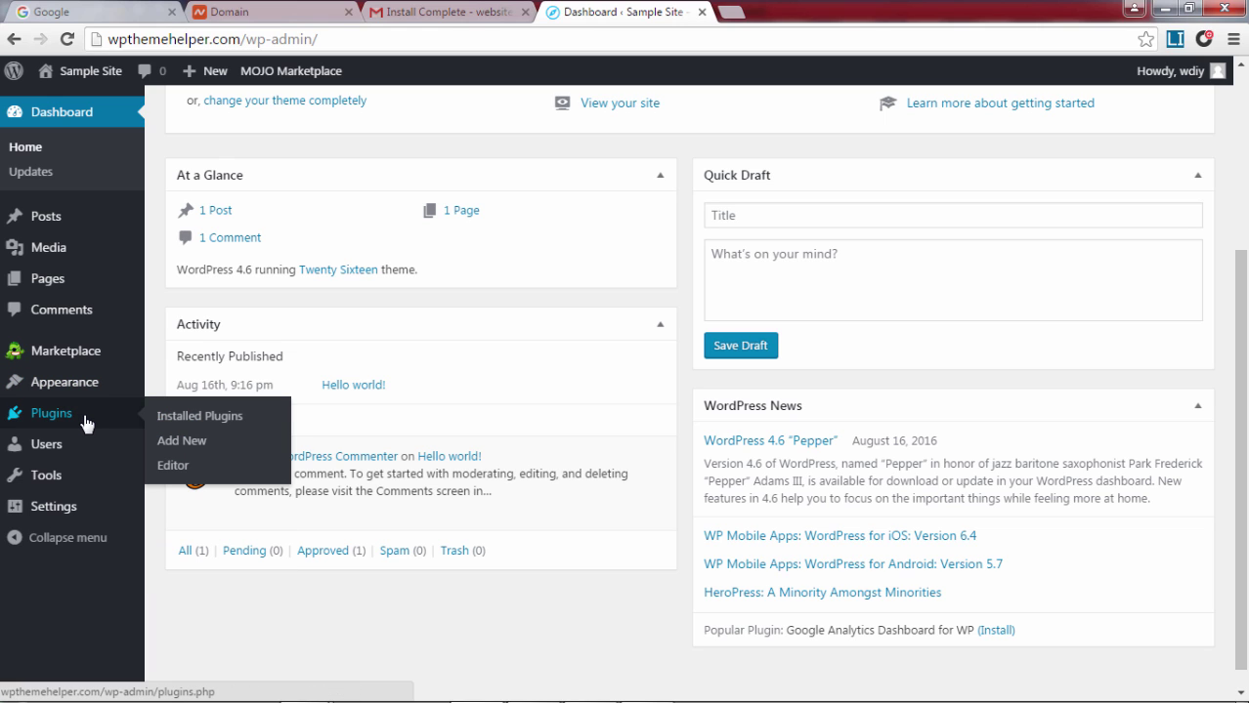
mouse_move(74, 445)
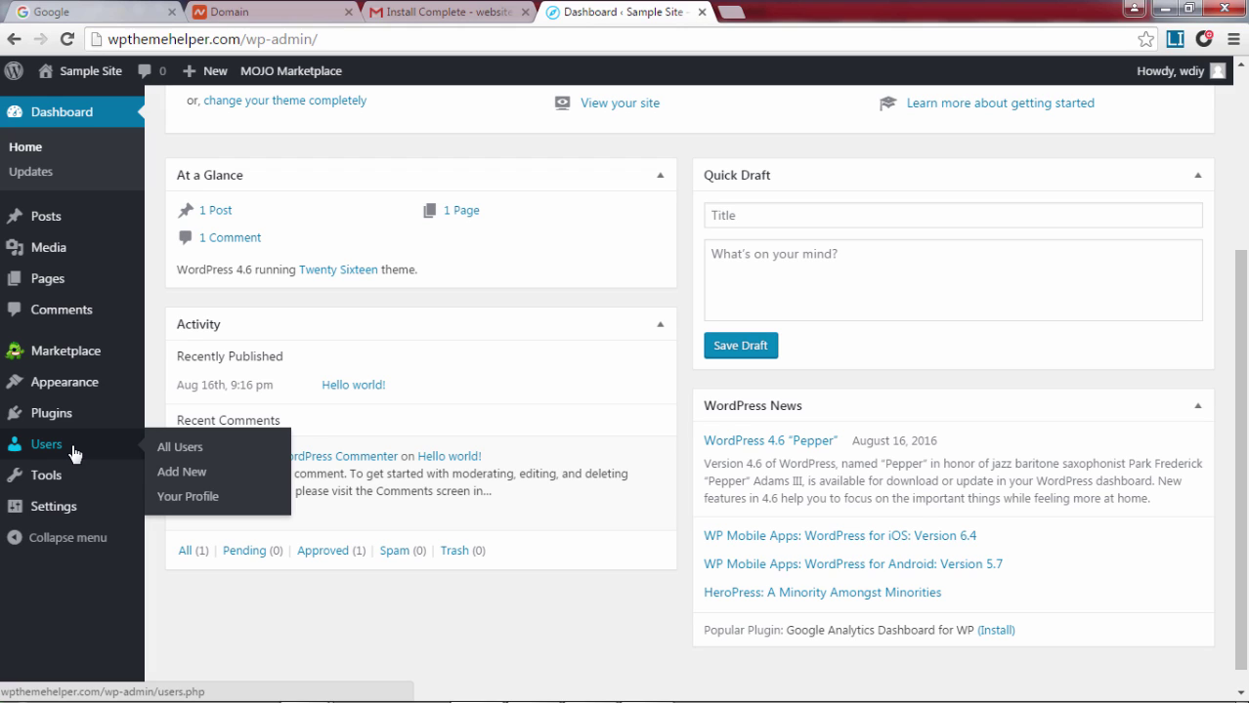
mouse_move(78, 478)
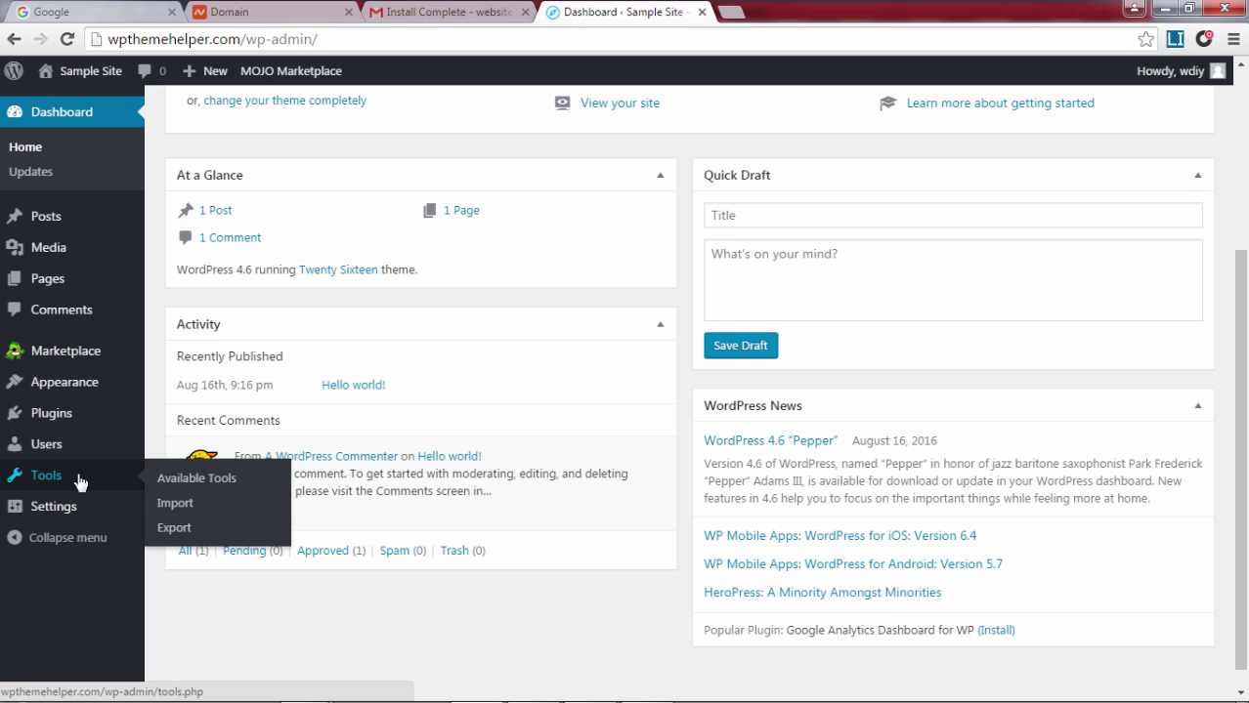
mouse_move(78, 515)
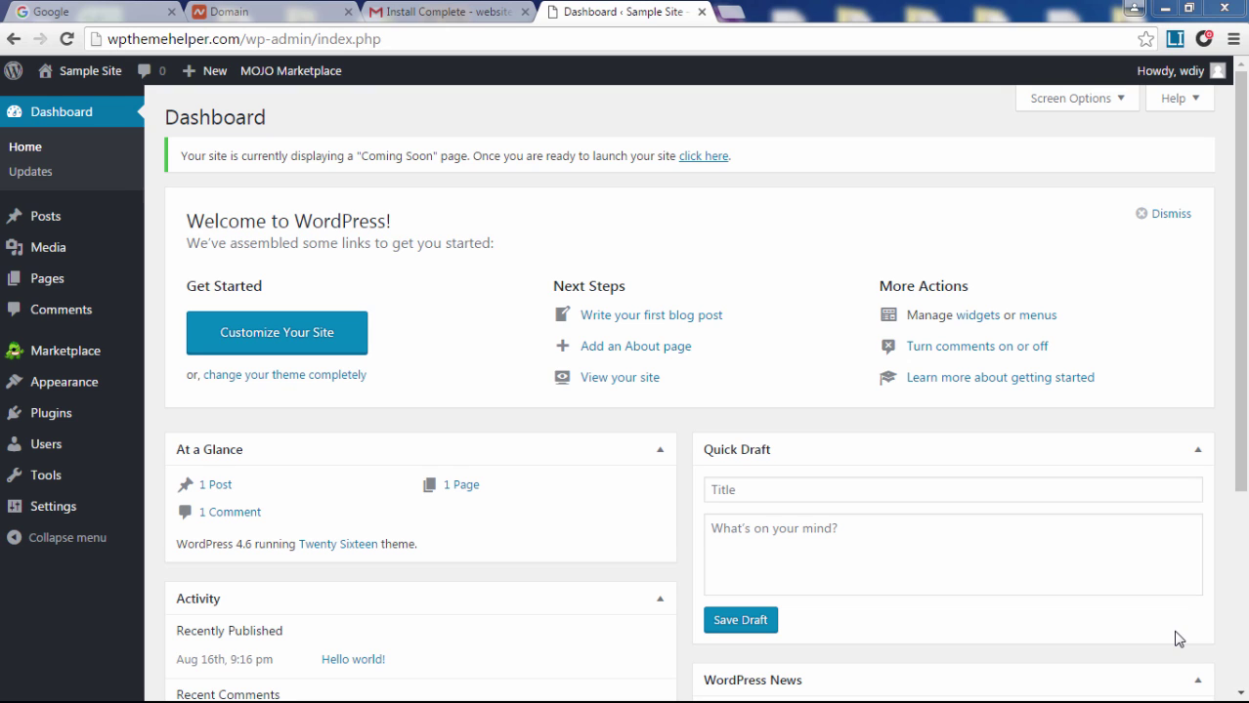
Open the General settings, review the site title, tagline and remaining options, and save the settings
mouse_move(83, 506)
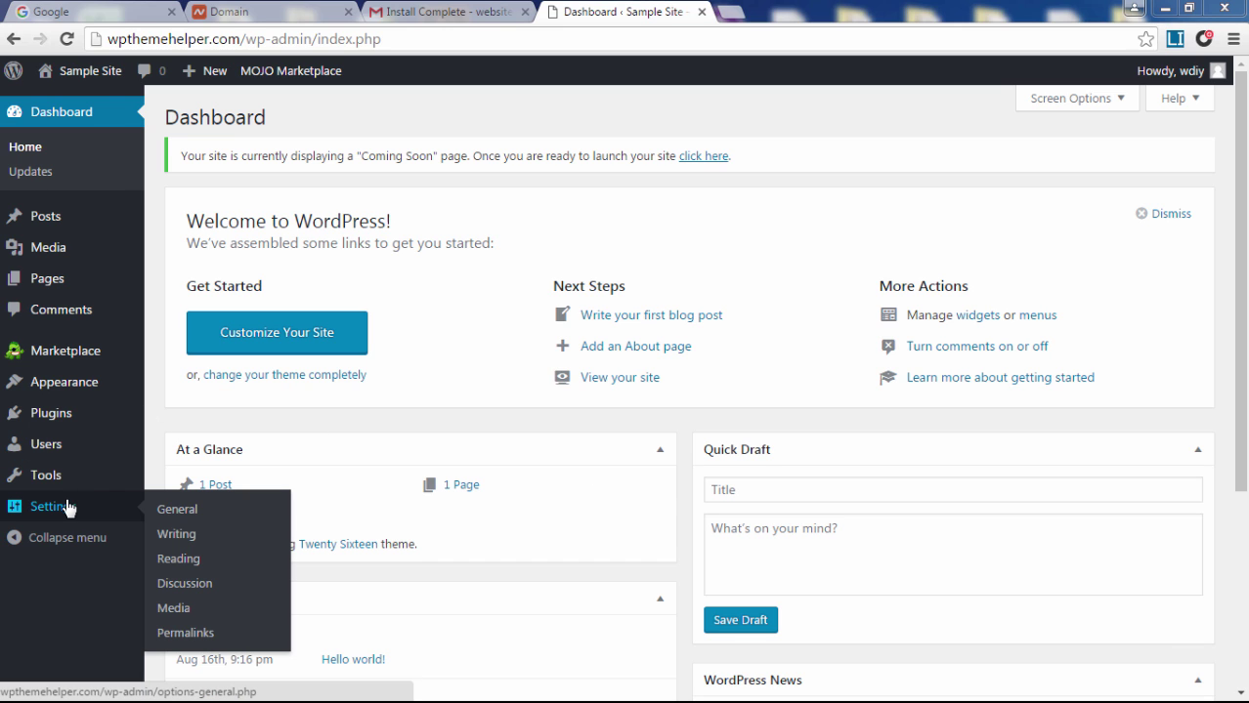
left_click(187, 511)
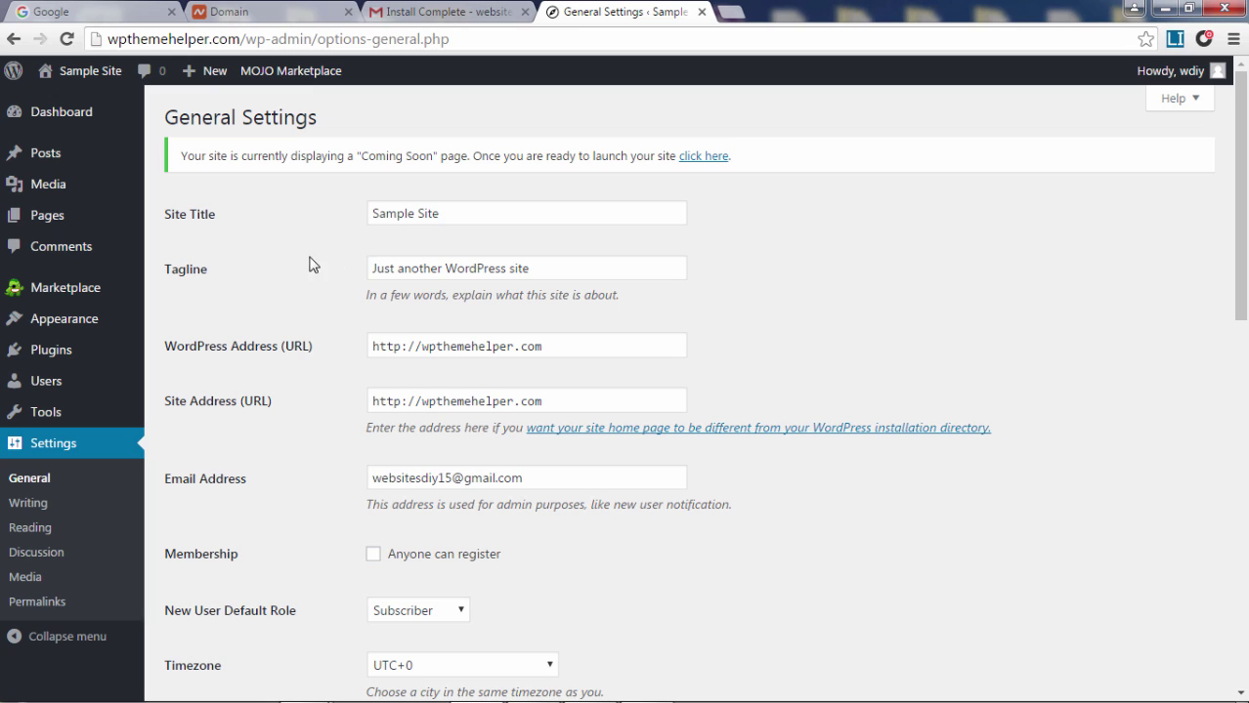
left_click_drag(484, 212, 338, 212)
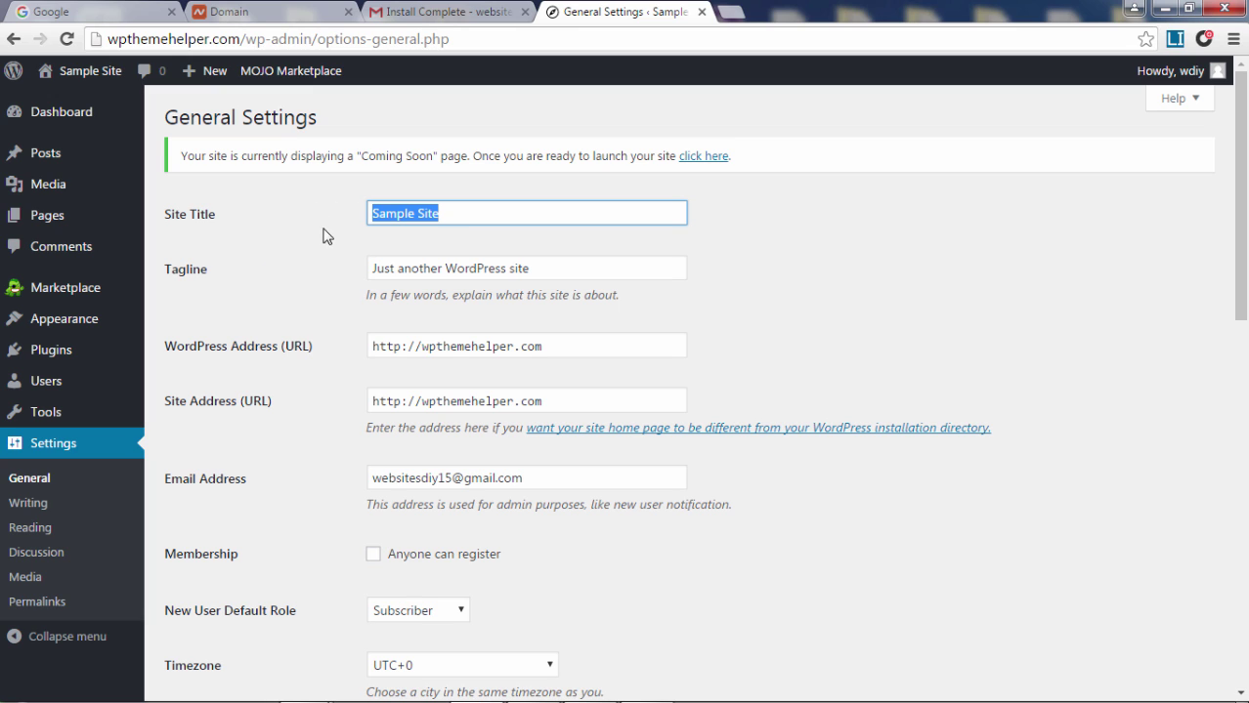
left_click_drag(538, 268, 334, 270)
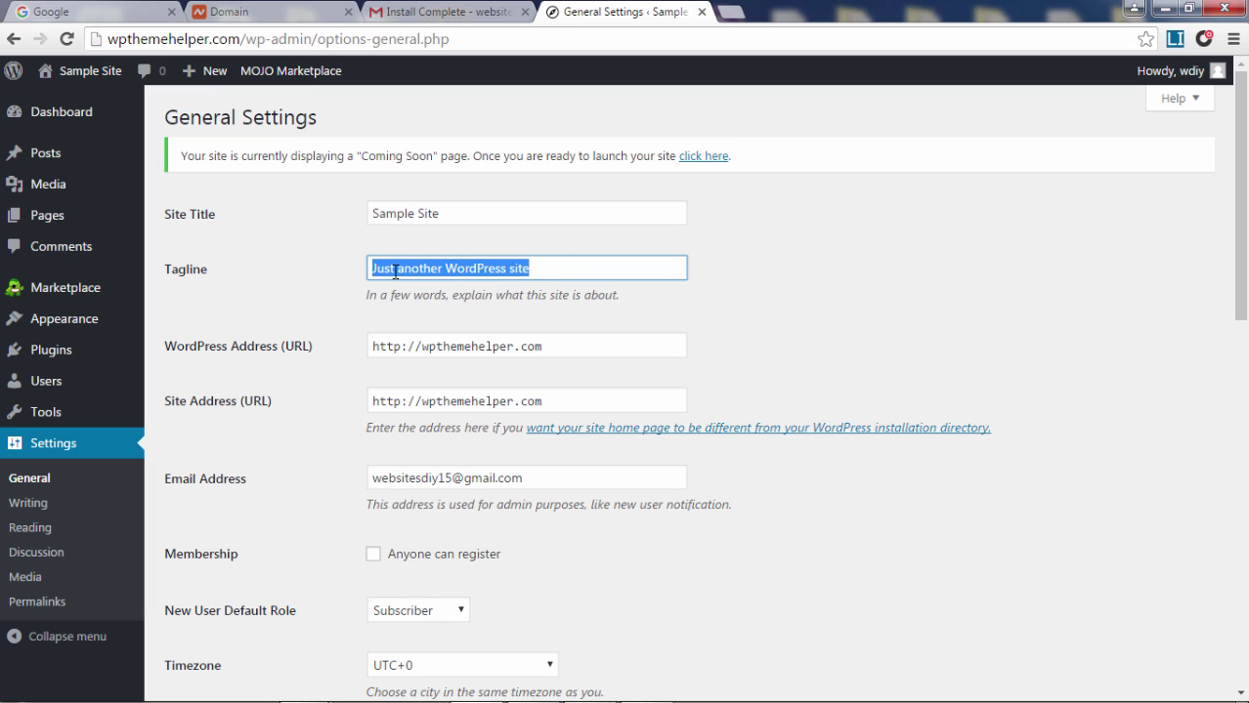
left_click(545, 266)
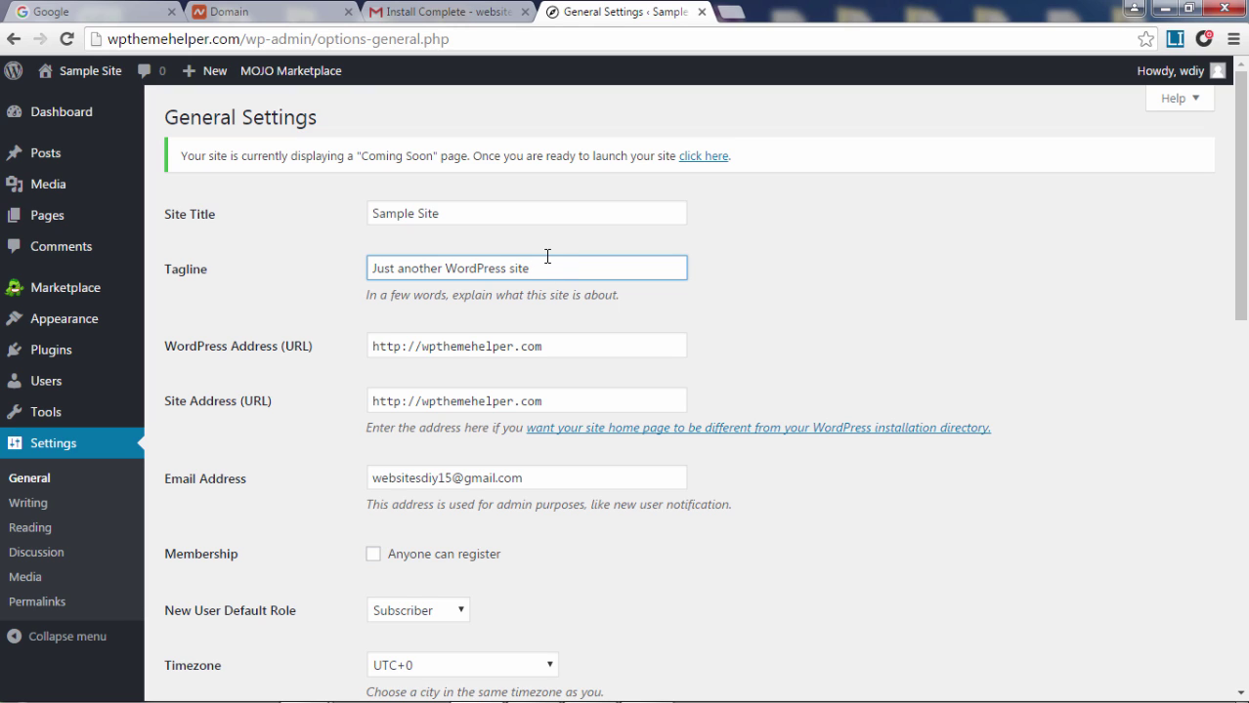
left_click(842, 270)
scroll(842, 270, "down", 8)
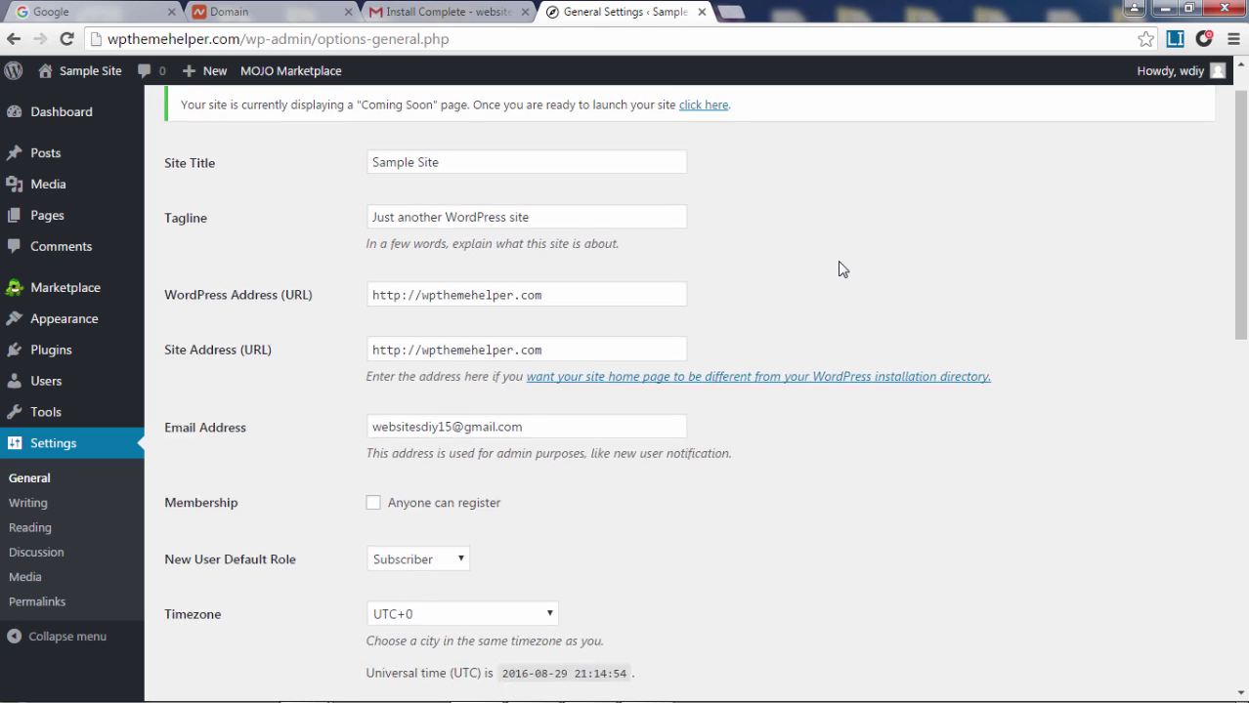
scroll(842, 270, "down", 2)
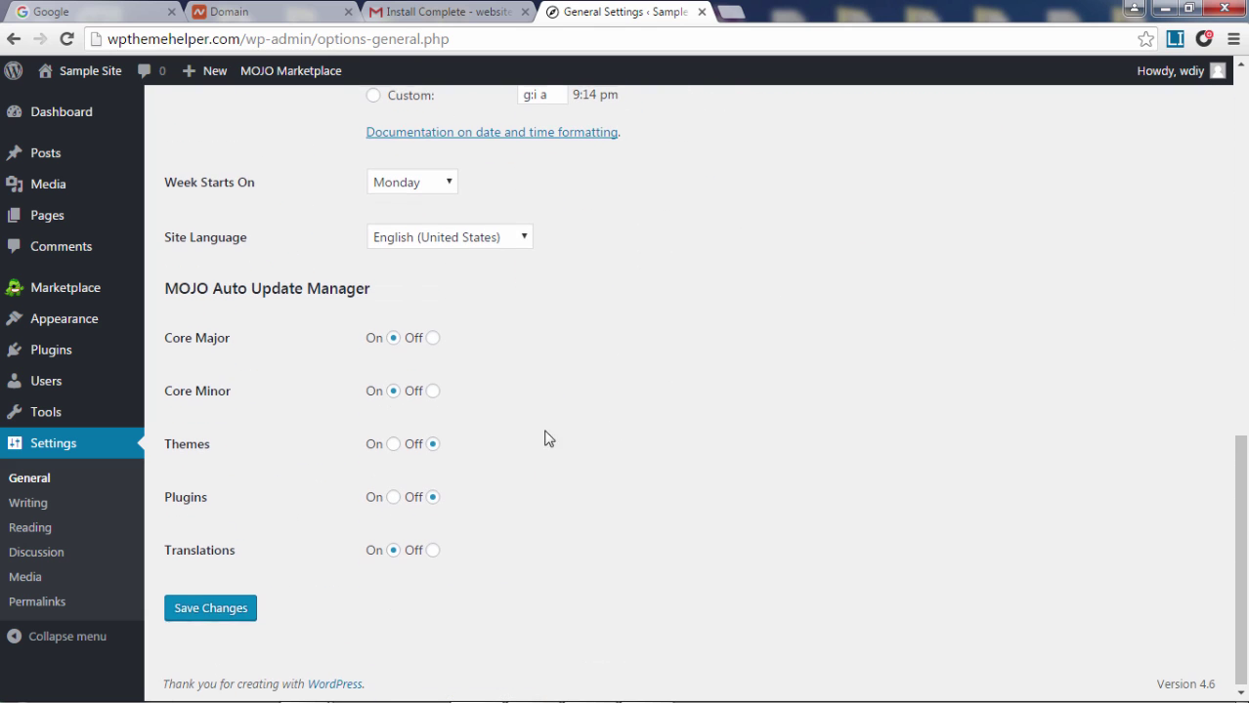
left_click(207, 609)
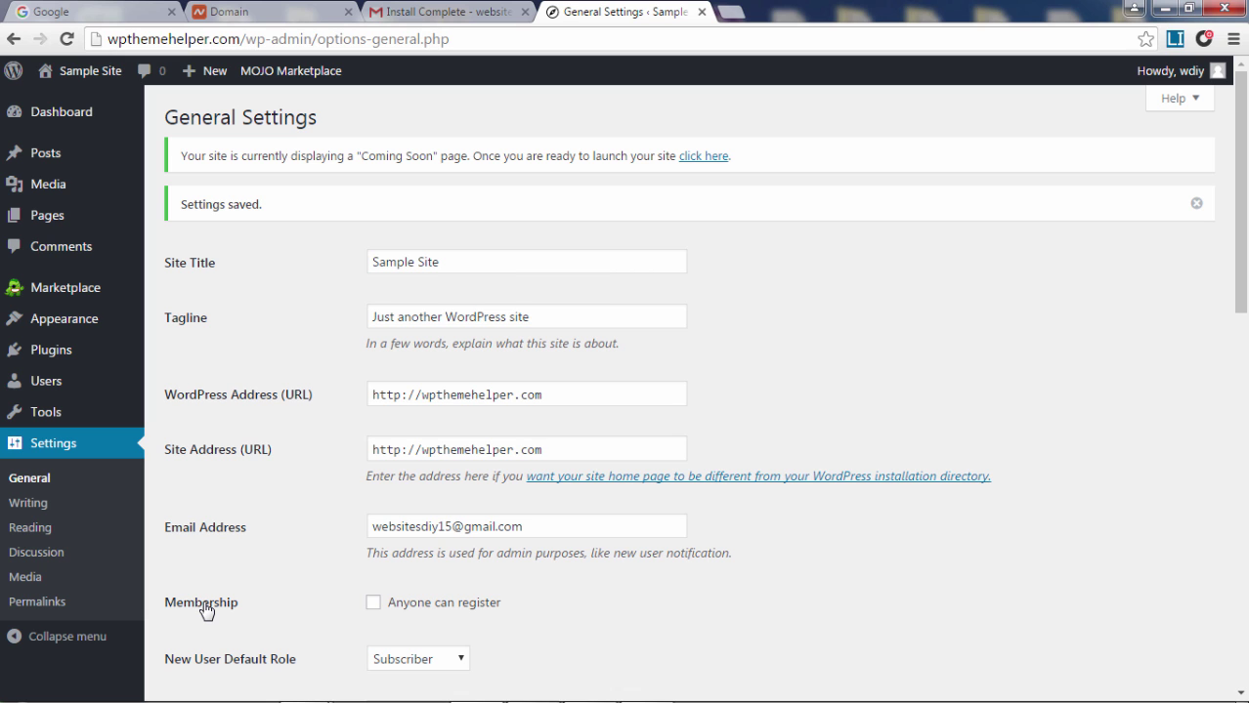
Open the site's Permalink settings
left_click(51, 603)
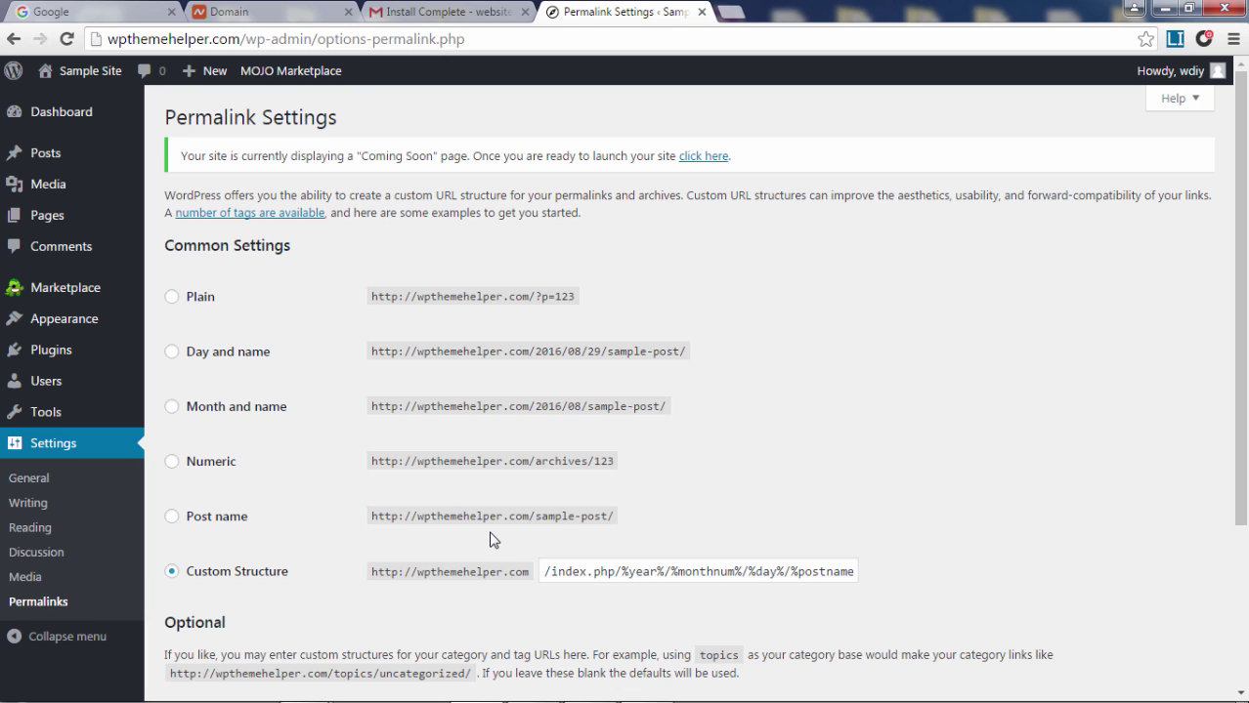
double_click(282, 41)
left_click(248, 41)
left_click_drag(283, 42, 553, 47)
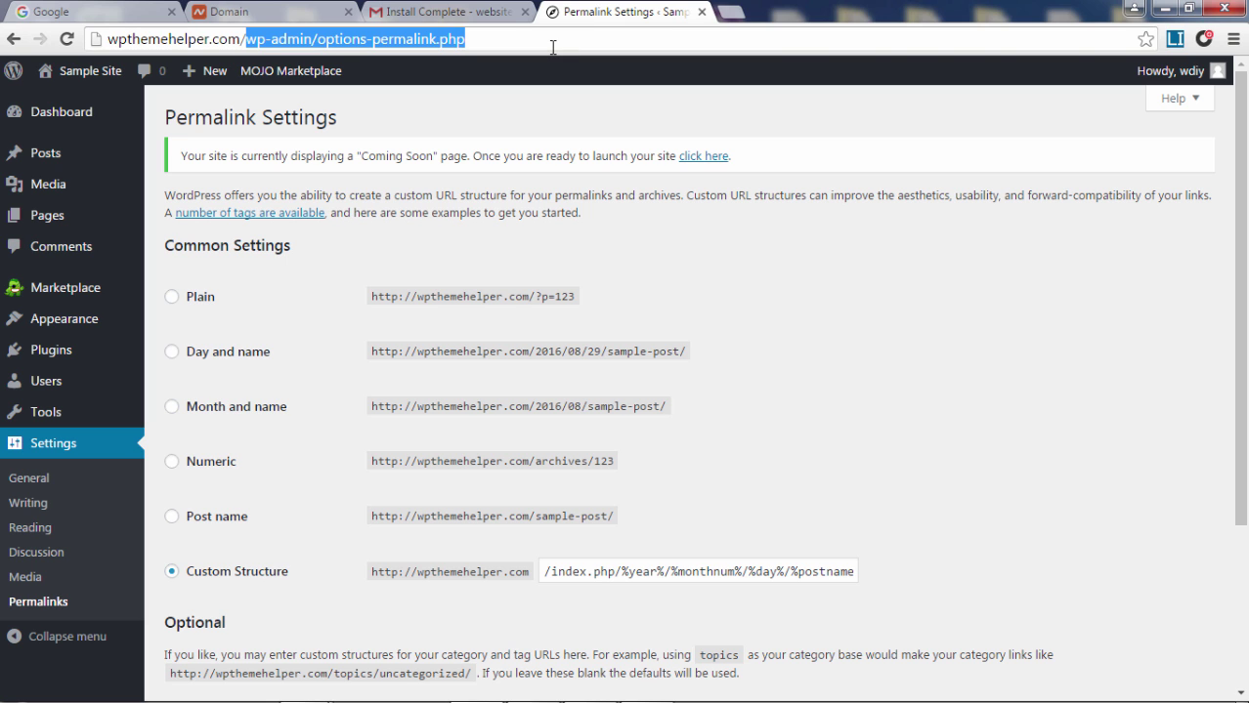
type("page")
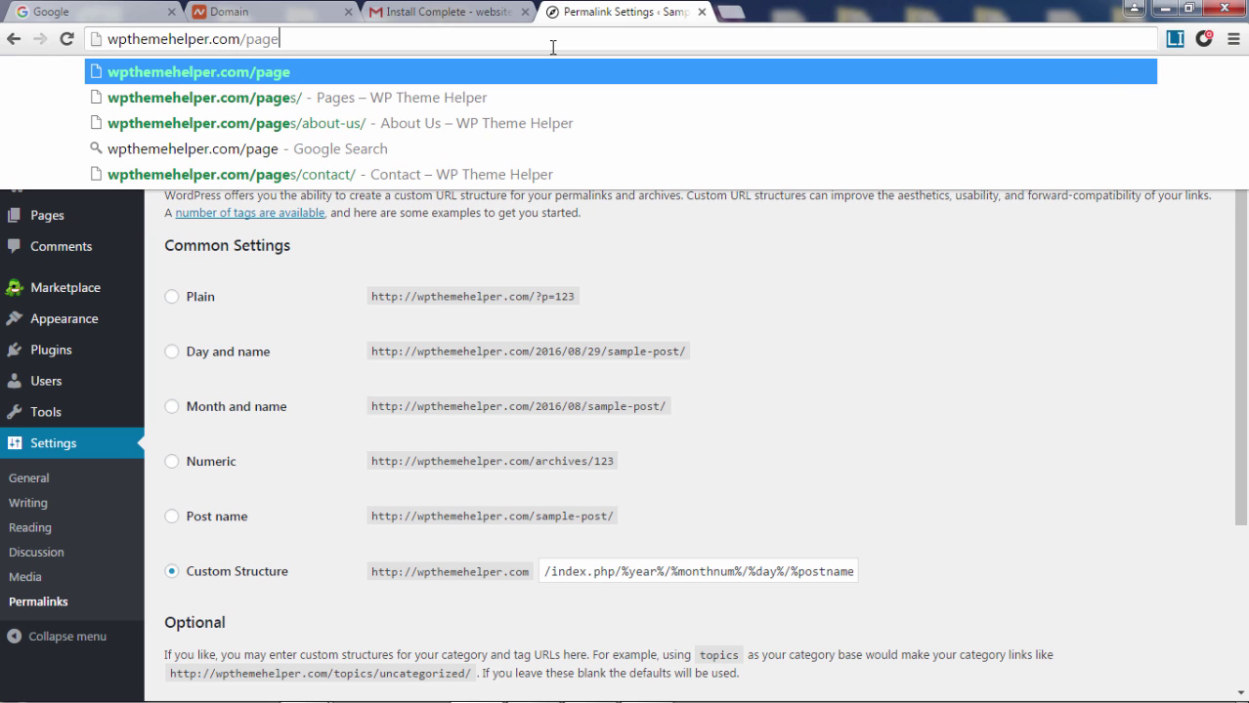
key("BackSpace")
key("BackSpace")
key("BackSpace")
key("BackSpace")
type("conta")
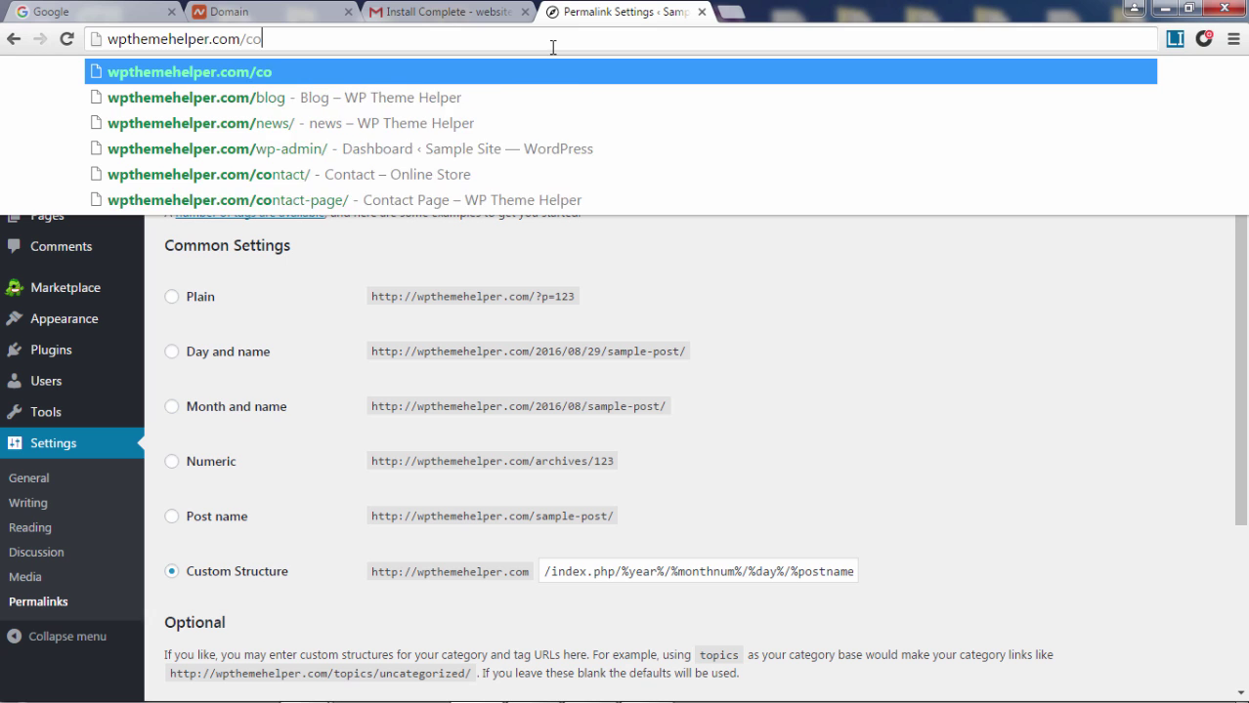
key("BackSpace")
key("BackSpace")
key("BackSpace")
key("BackSpace")
key("BackSpace")
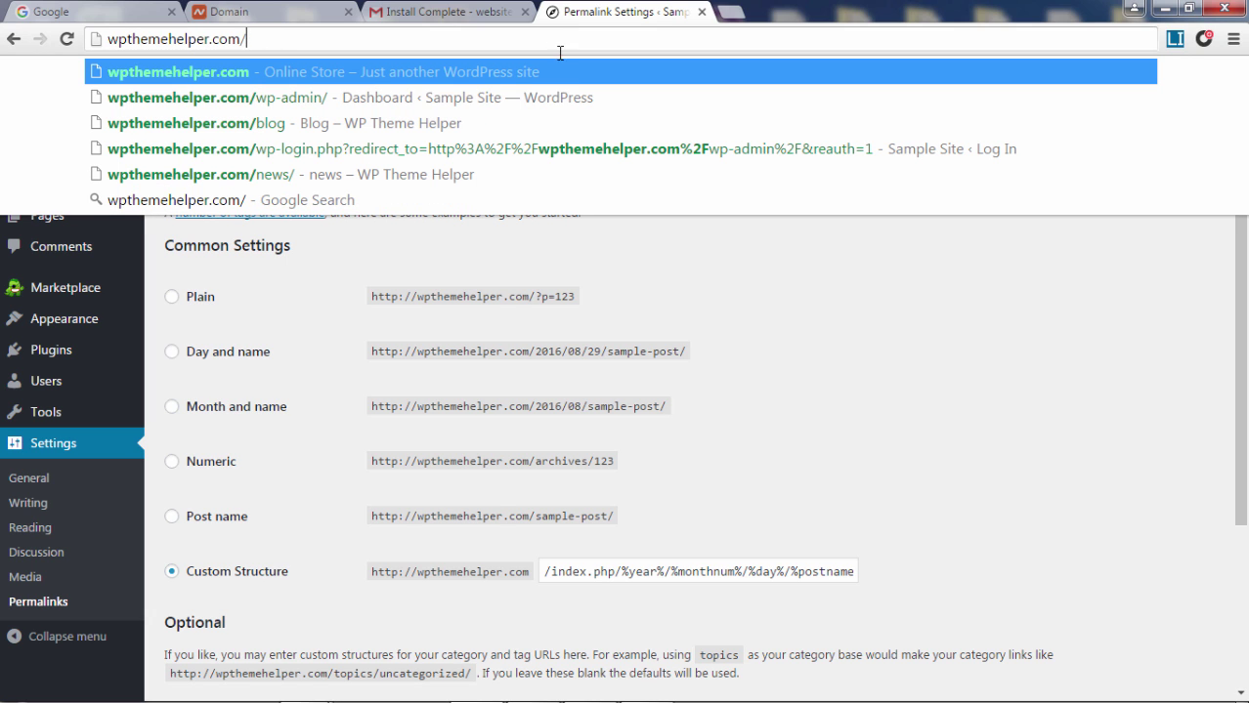
Set the permalink structure to Post name and save the changes
left_click(269, 513)
left_click(207, 520)
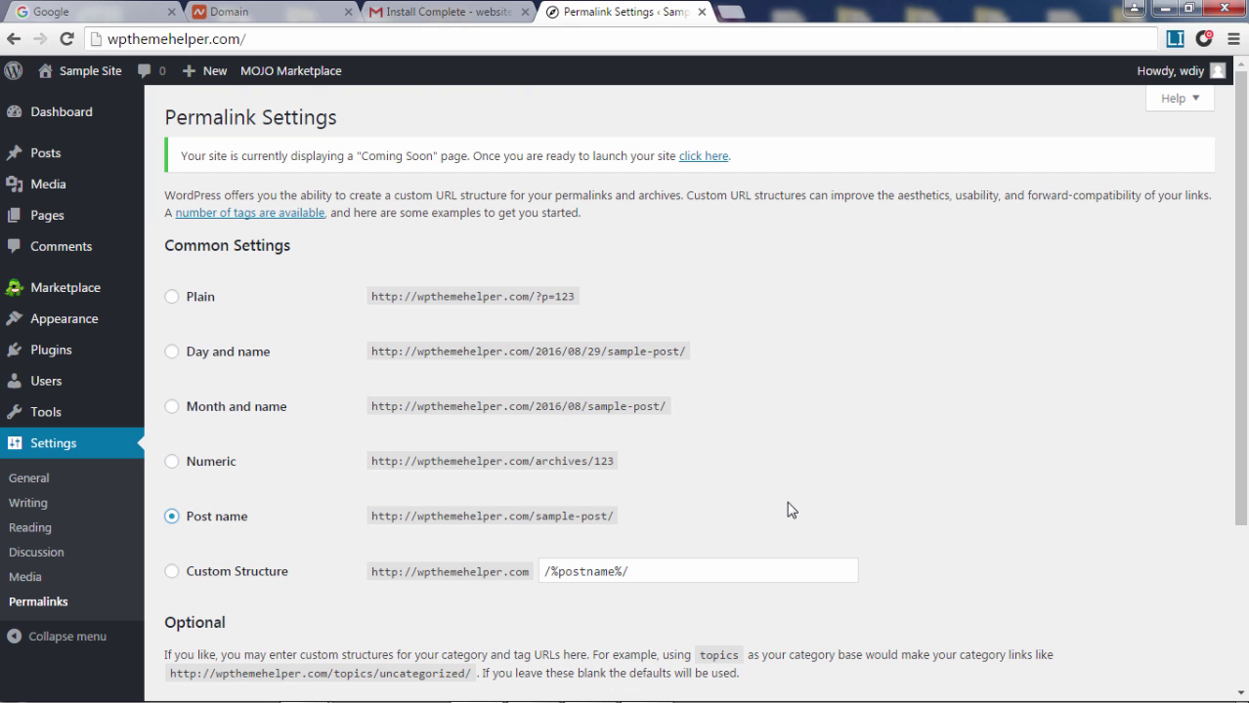
scroll(797, 510, "down", 1)
scroll(797, 510, "down", 2)
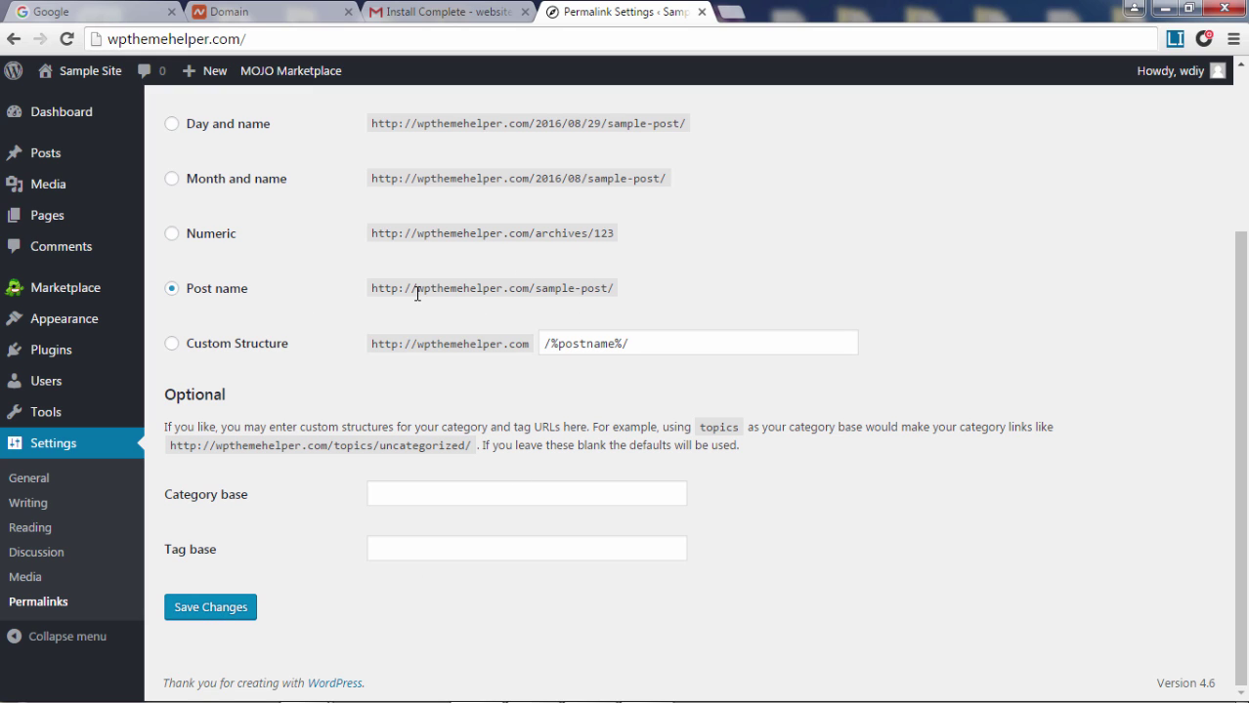
left_click_drag(417, 293, 525, 294)
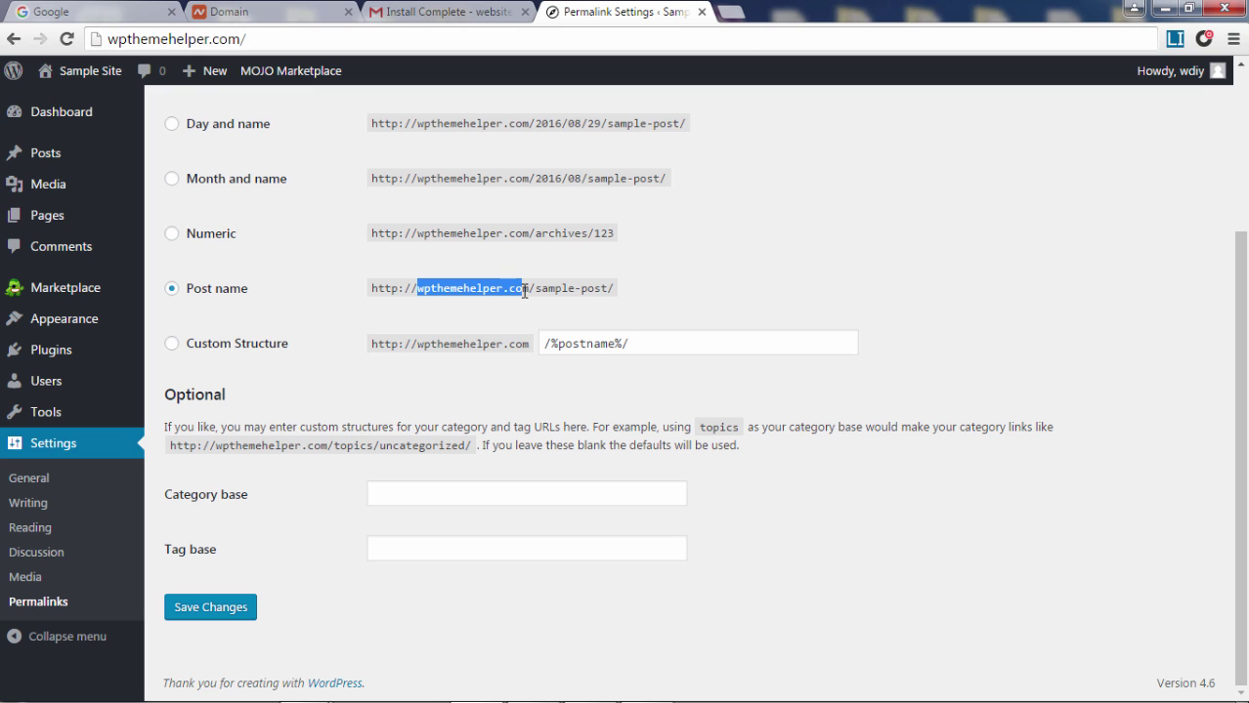
left_click_drag(420, 293, 618, 288)
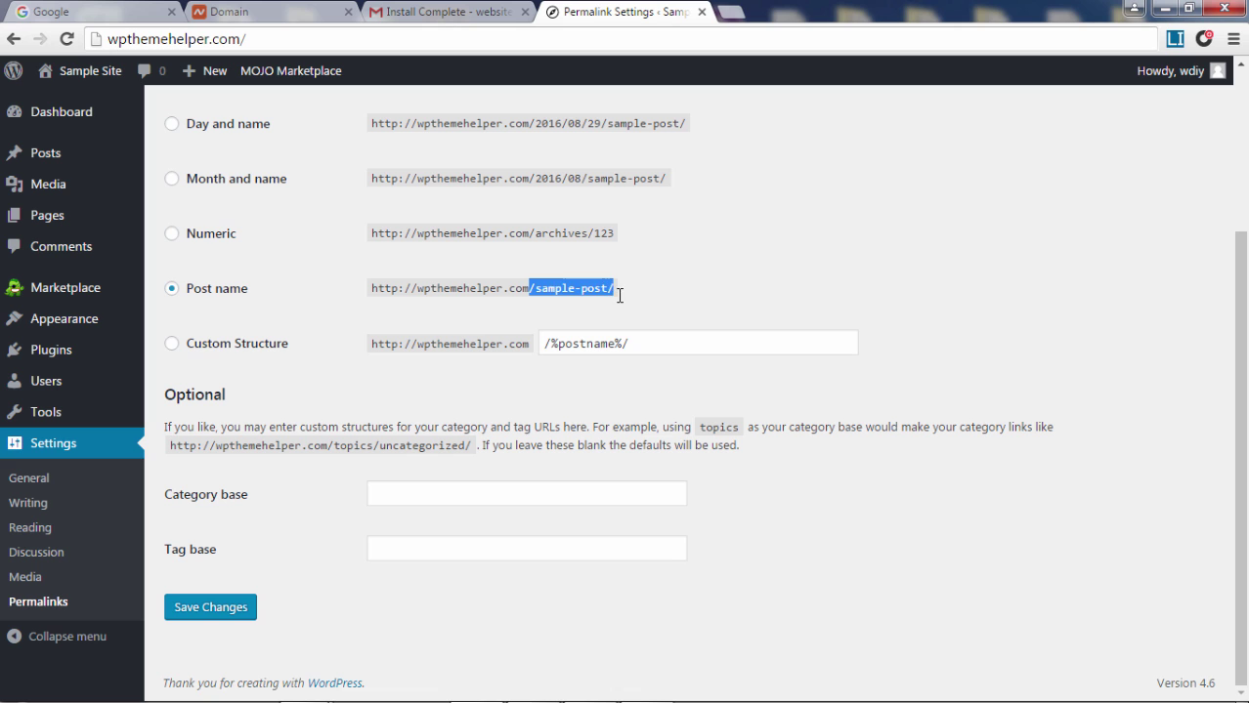
left_click(361, 484)
left_click(231, 610)
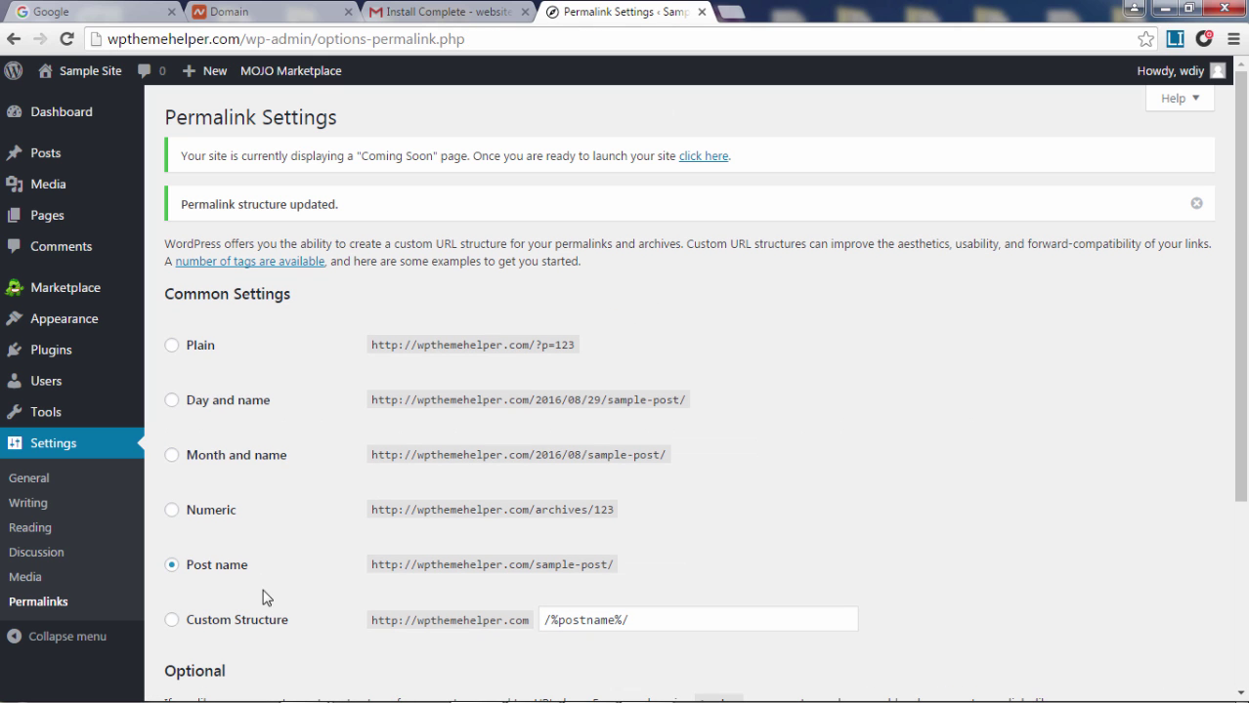
In the Discussion settings, disable all three default article settings: notifying linked blogs, pingbacks and trackbacks, and comments on new articles
left_click(46, 553)
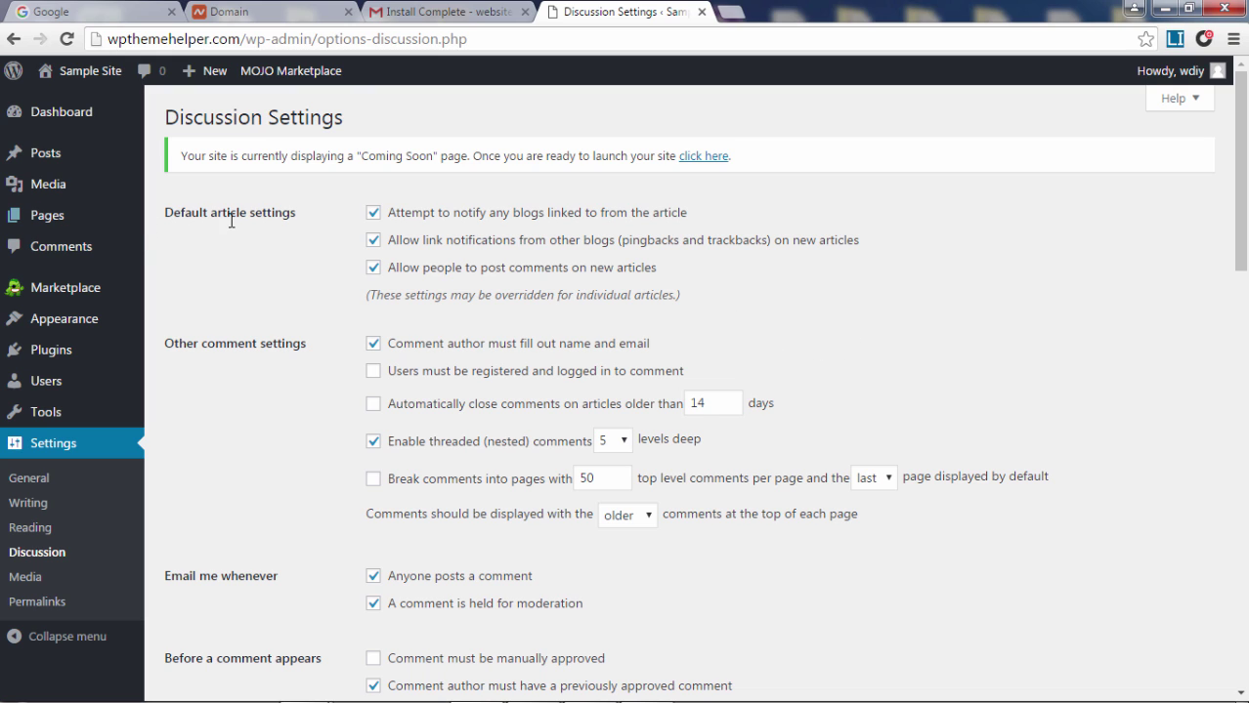
left_click(374, 214)
left_click(372, 240)
left_click(374, 271)
Require comments to be manually approved before they appear, and save the Discussion settings
scroll(301, 281, "down", 4)
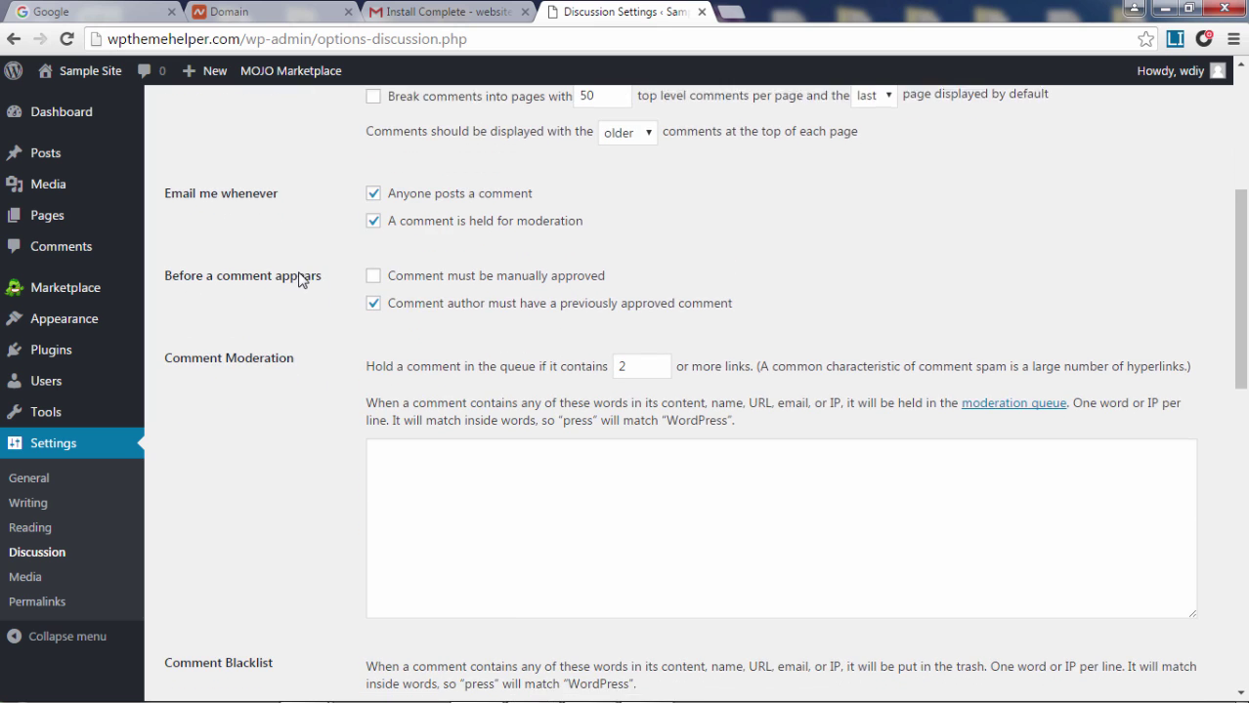
left_click_drag(611, 274, 386, 274)
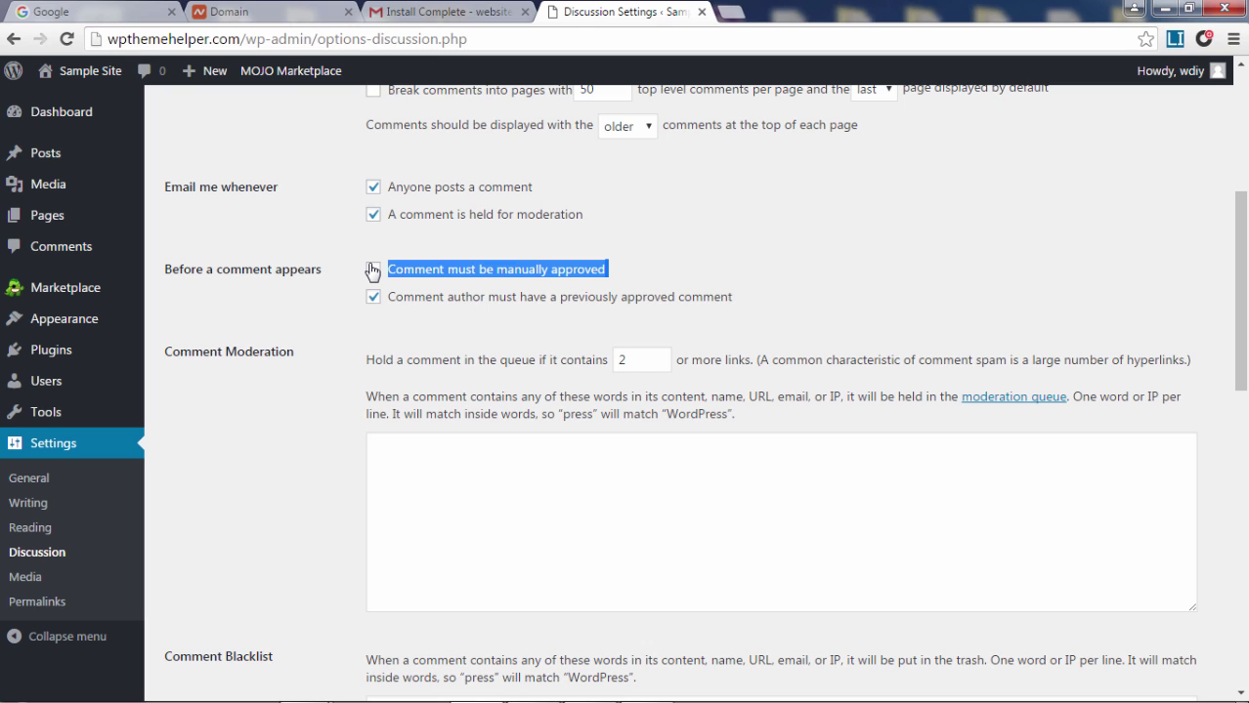
left_click(643, 272)
left_click(376, 276)
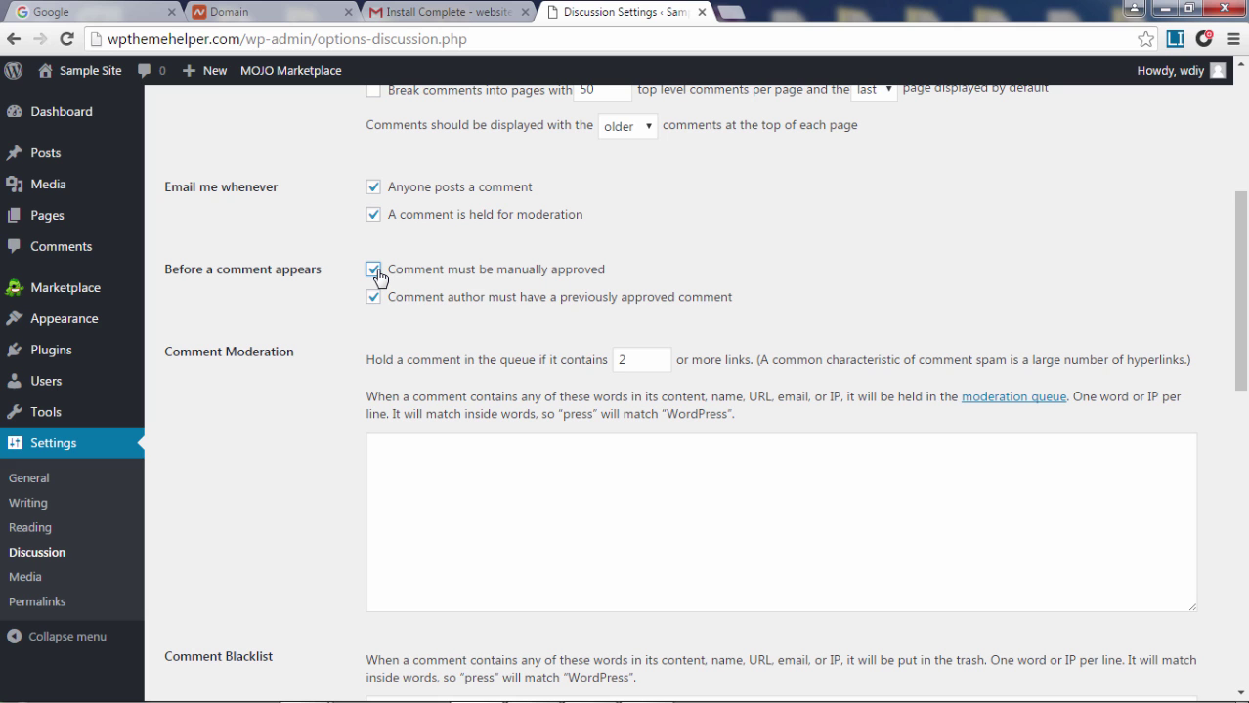
scroll(627, 278, "down", 3)
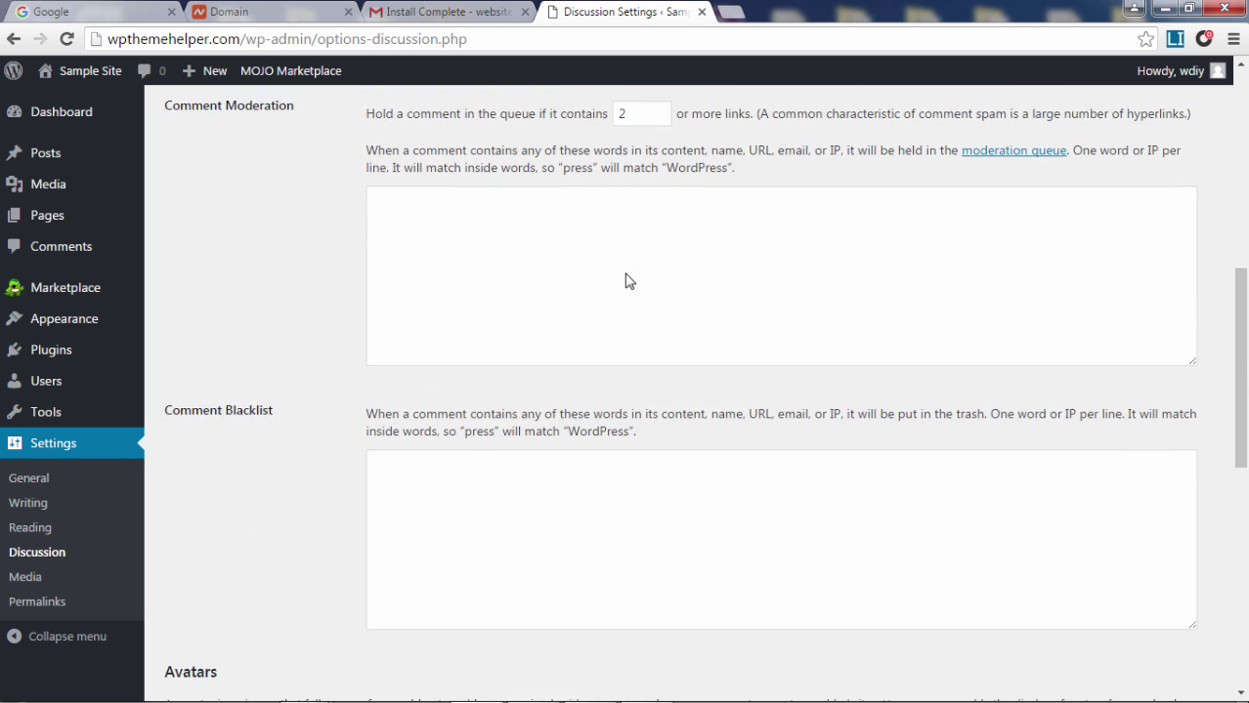
scroll(282, 567, "down", 8)
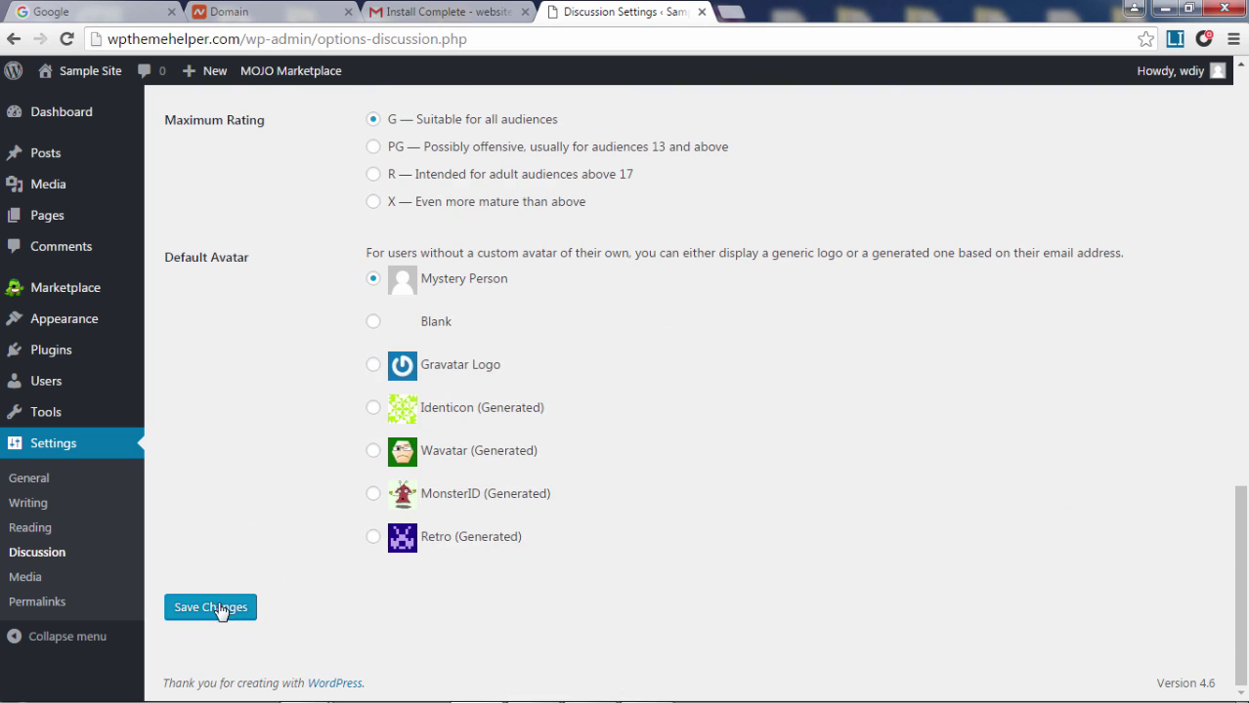
left_click(219, 611)
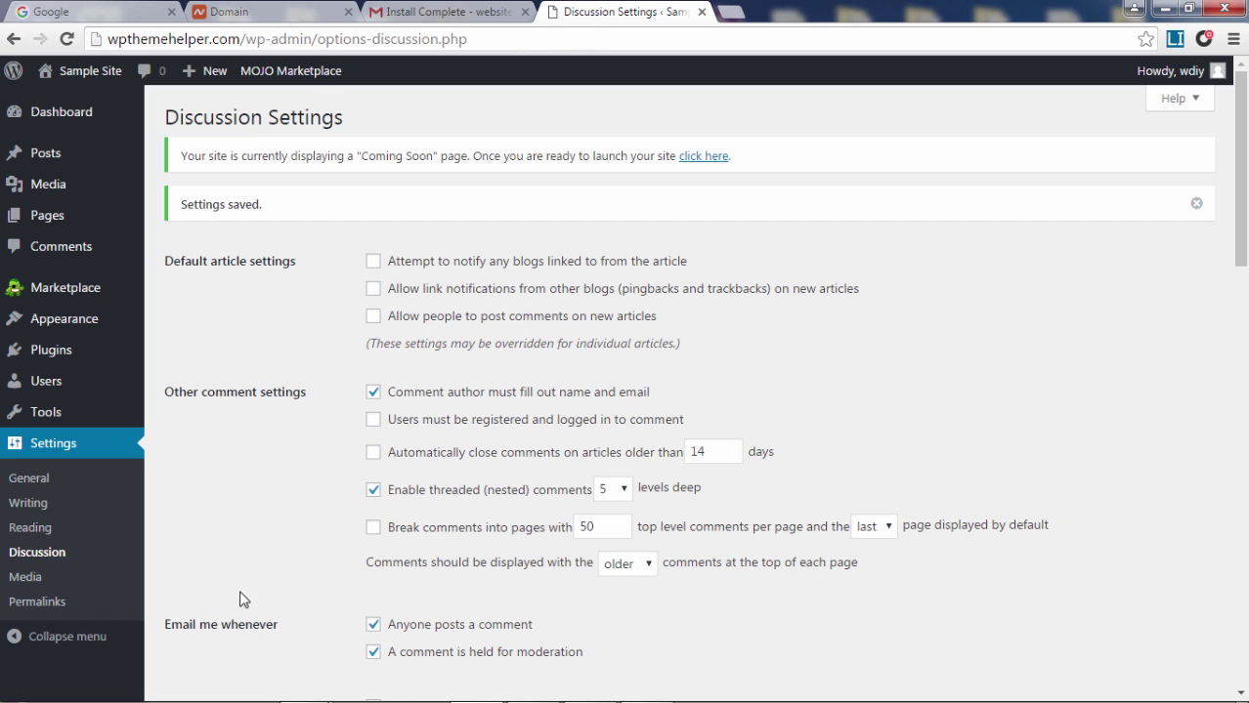
Deactivate all installed plugins in bulk: Akismet, Hello Dolly and MOJO Marketplace
left_click(69, 354)
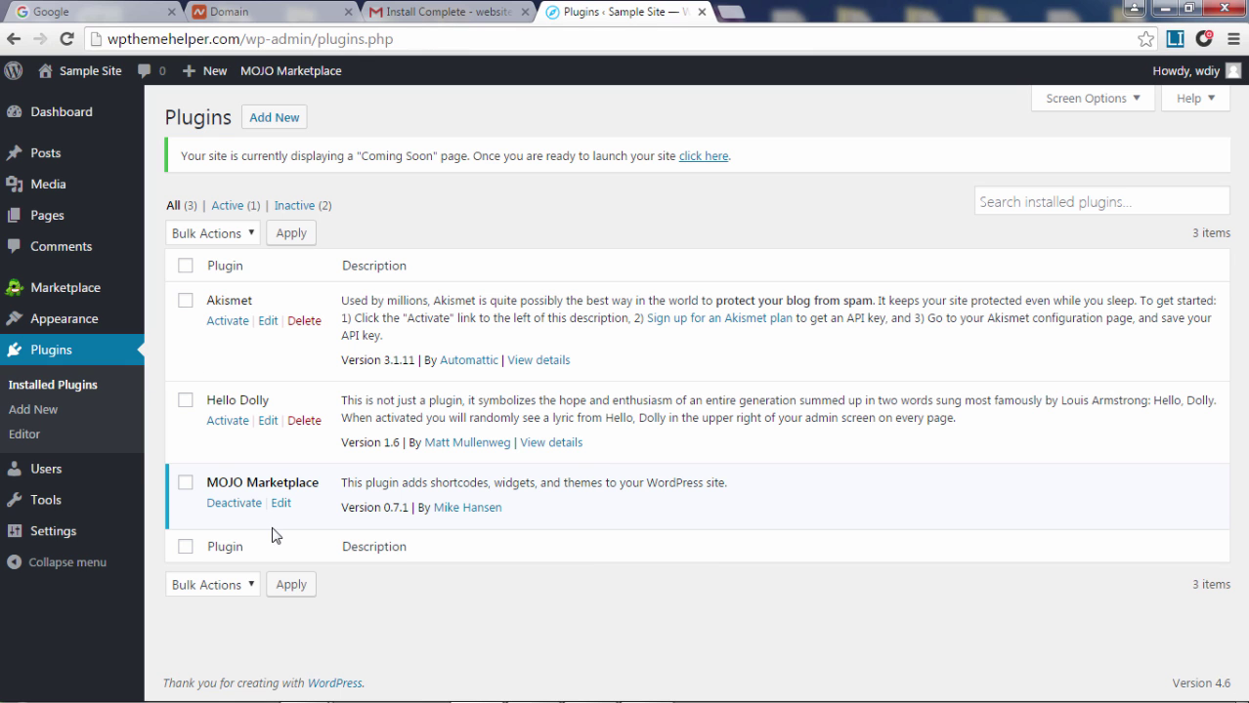
left_click(185, 267)
left_click(208, 238)
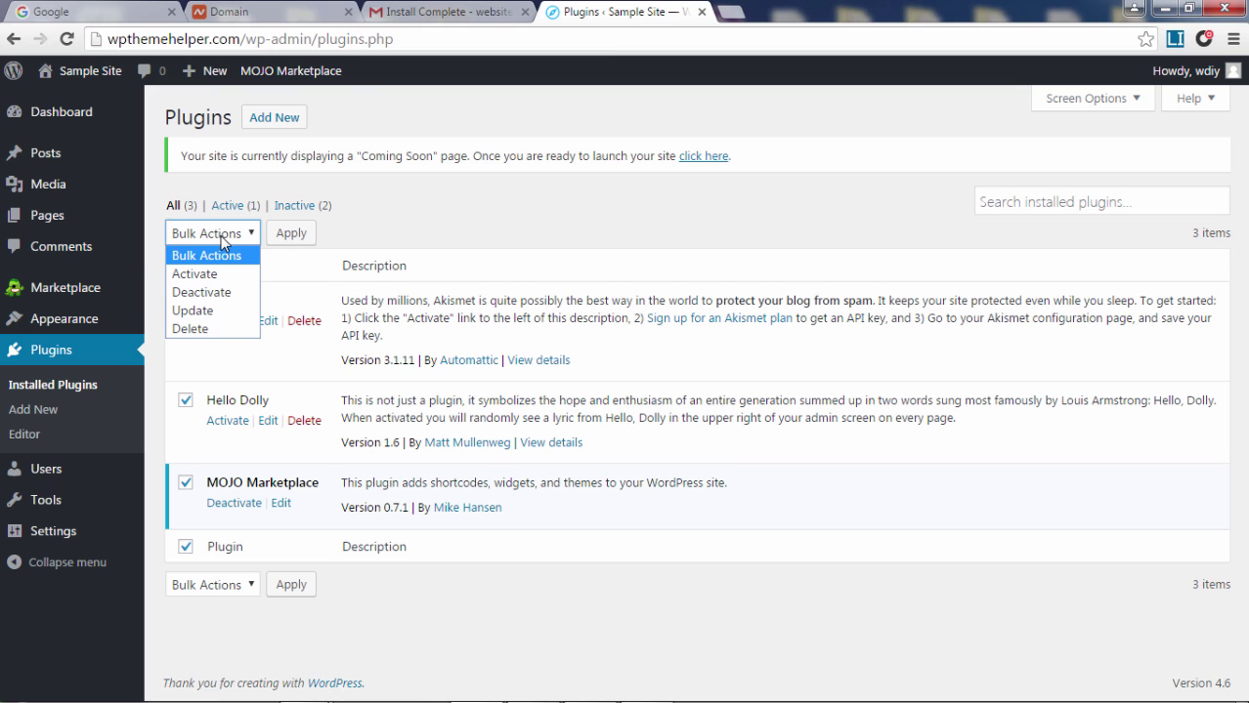
left_click(240, 292)
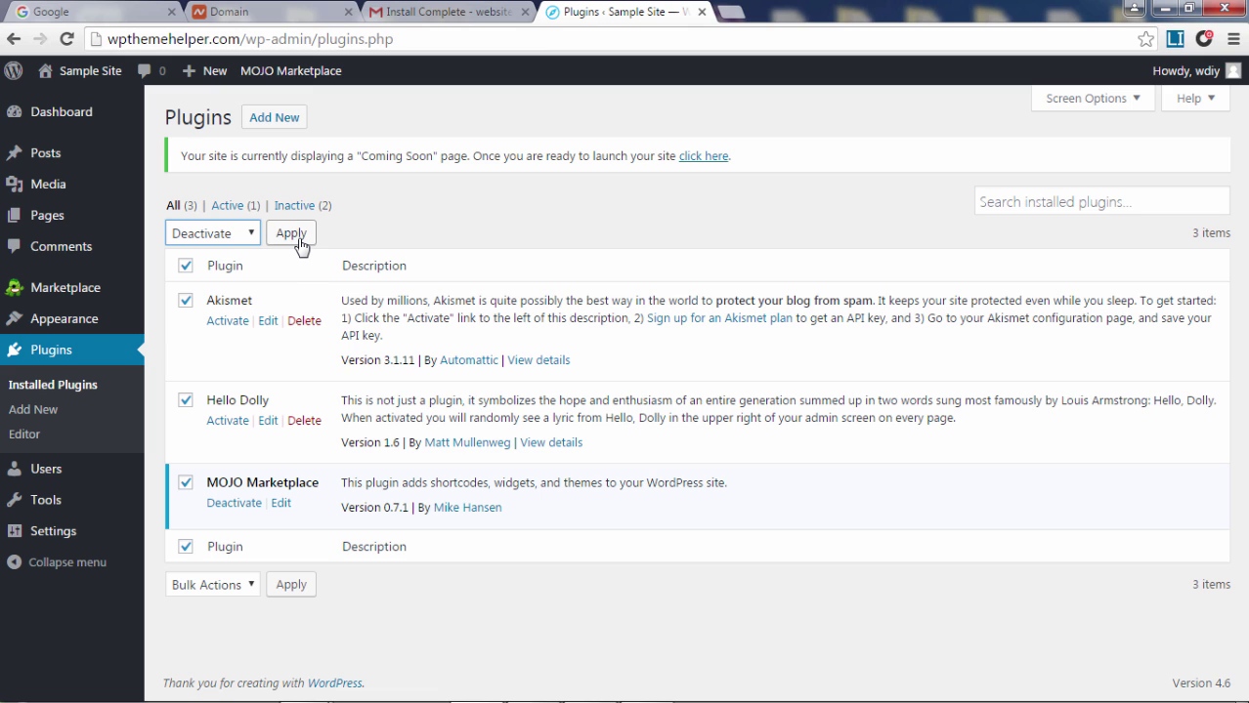
left_click(291, 234)
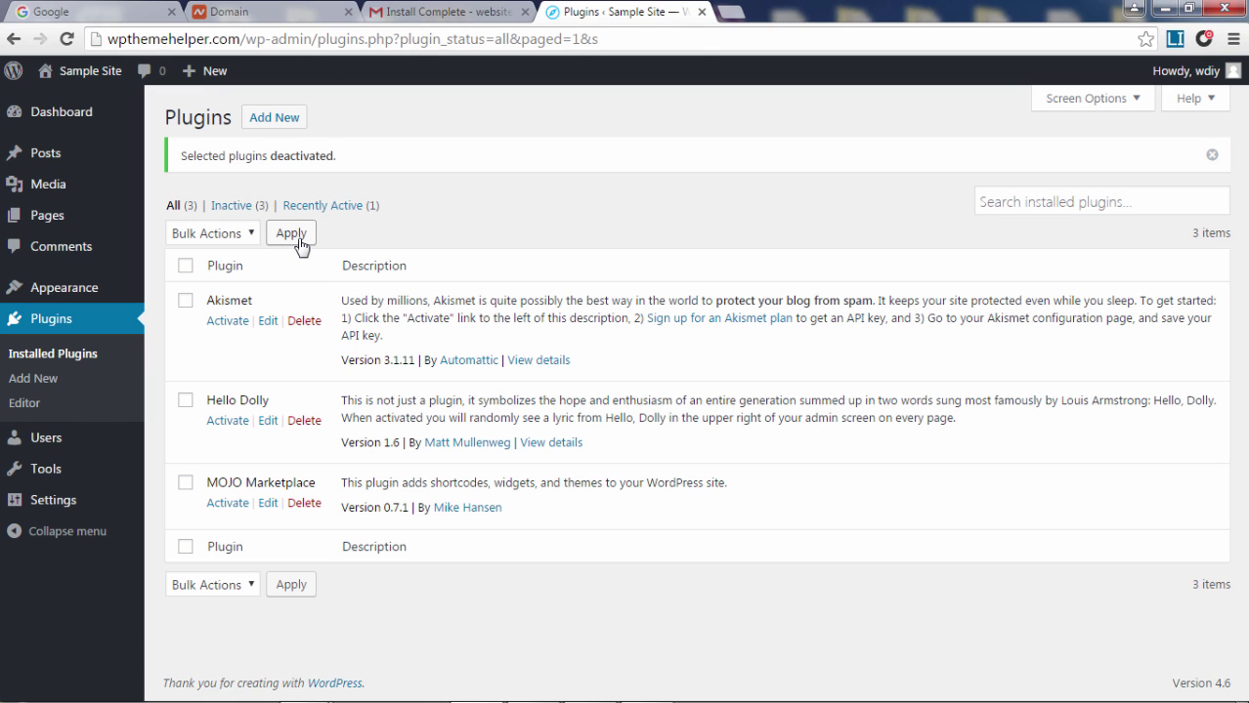
Delete the Akismet, Hello Dolly and MOJO Marketplace plugins in bulk and confirm the deletion
left_click(186, 266)
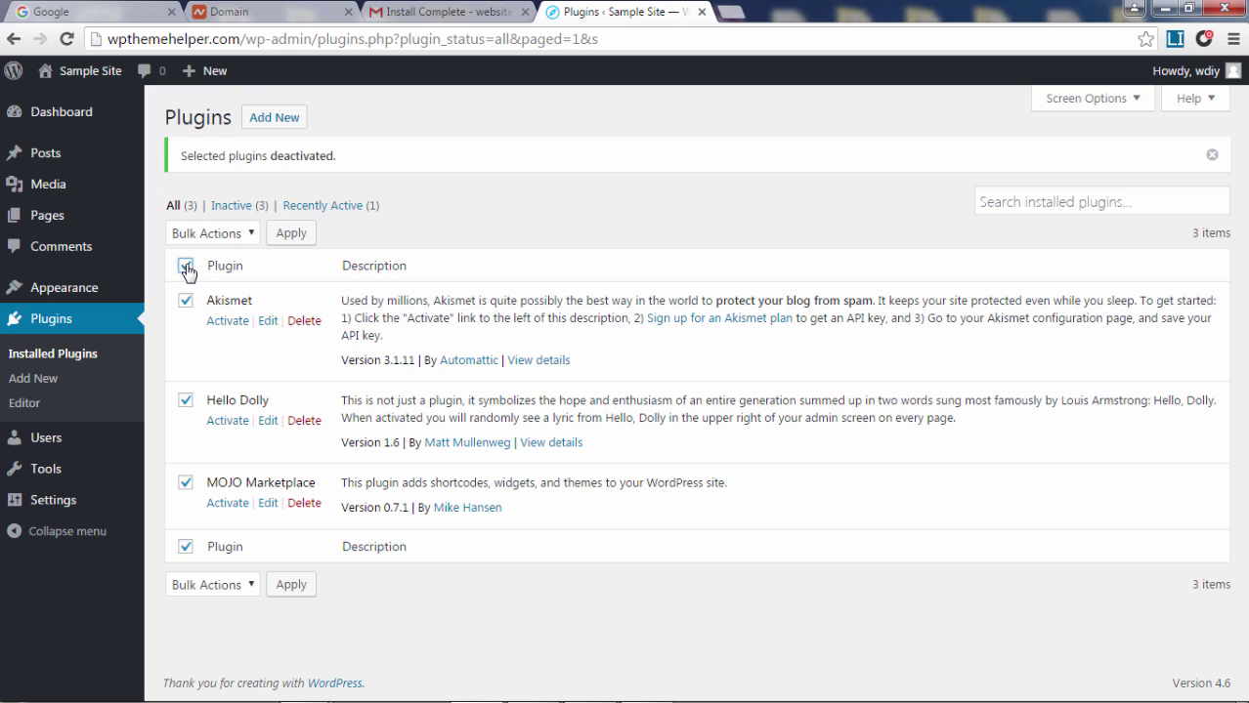
left_click(245, 235)
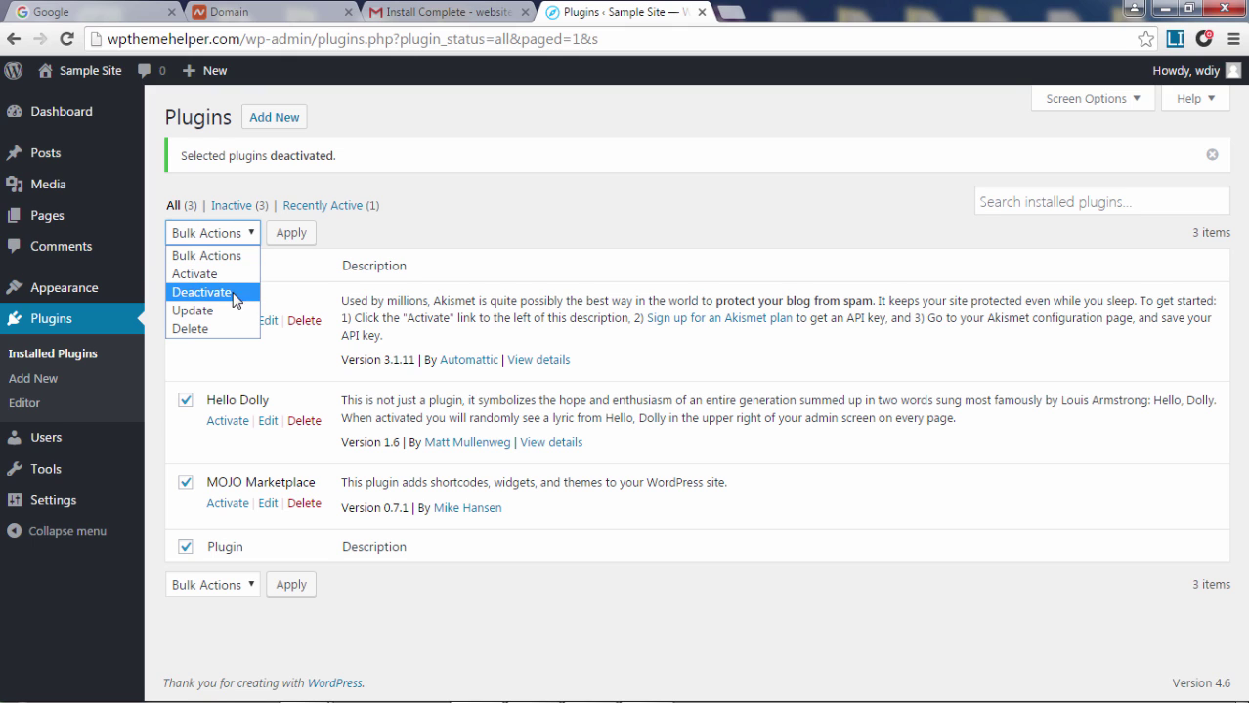
left_click(195, 328)
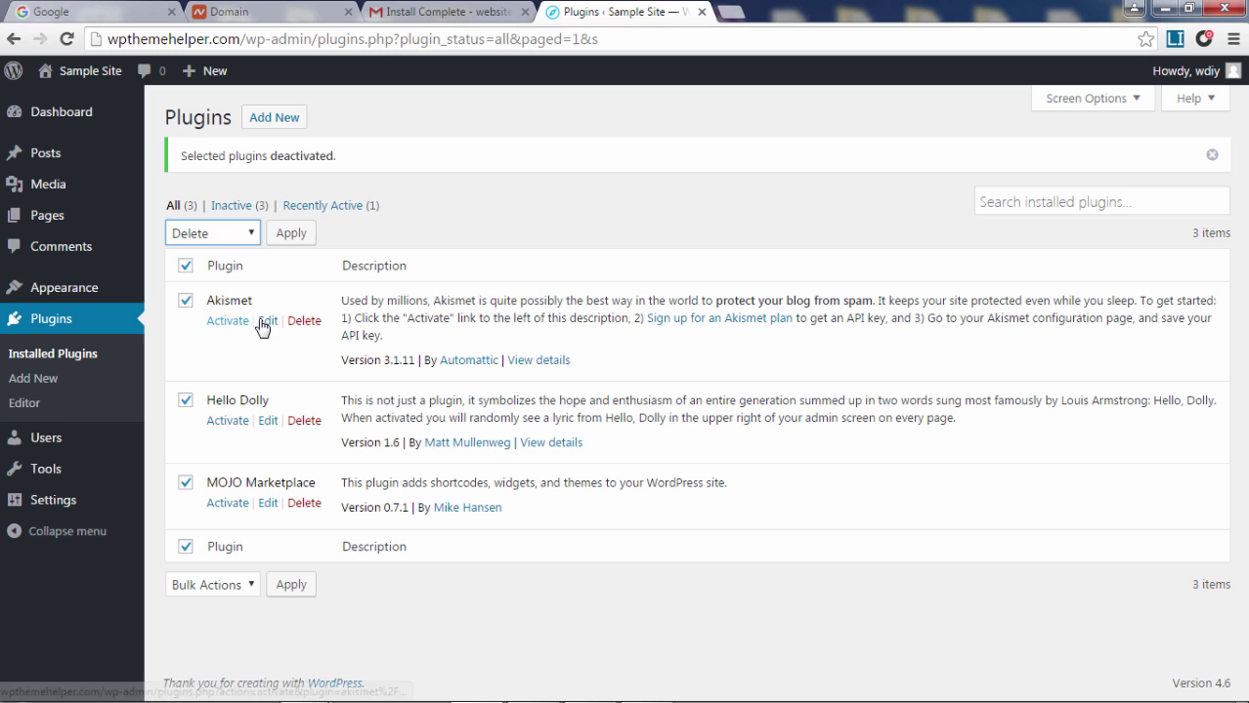
left_click(290, 237)
left_click(695, 146)
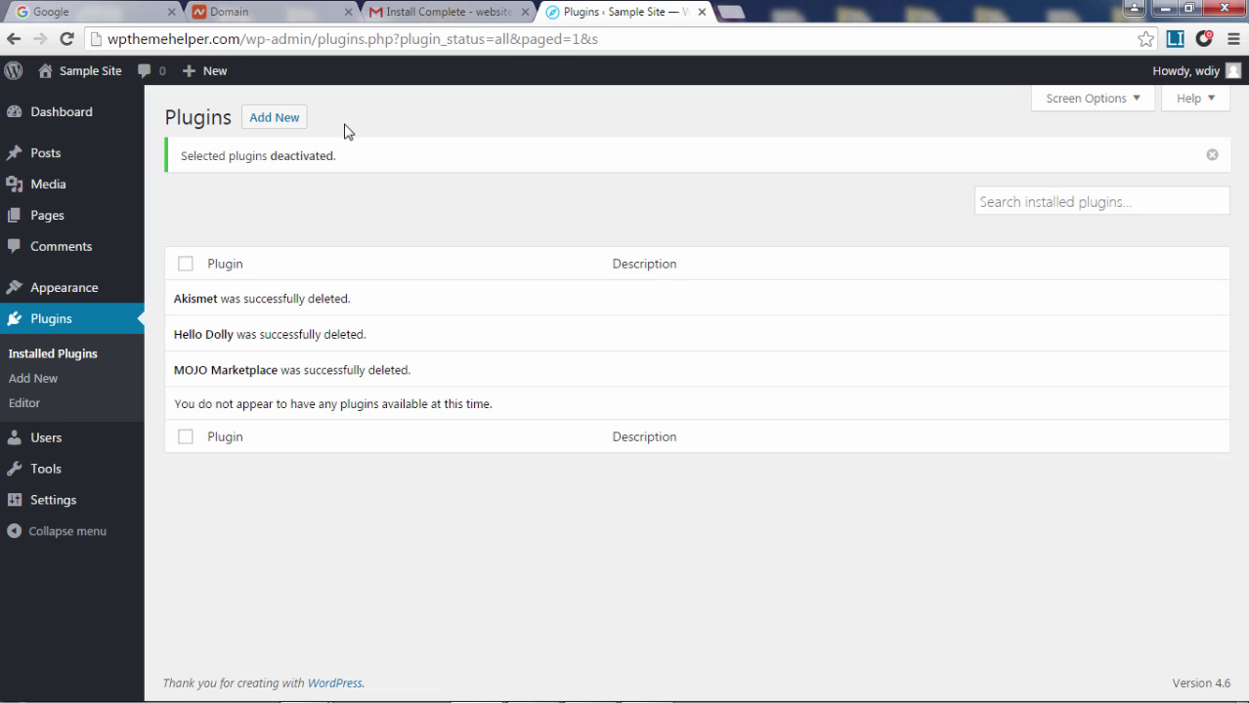
Search for "force regenerate thumbnails" among the new plugins that can be added
left_click(285, 124)
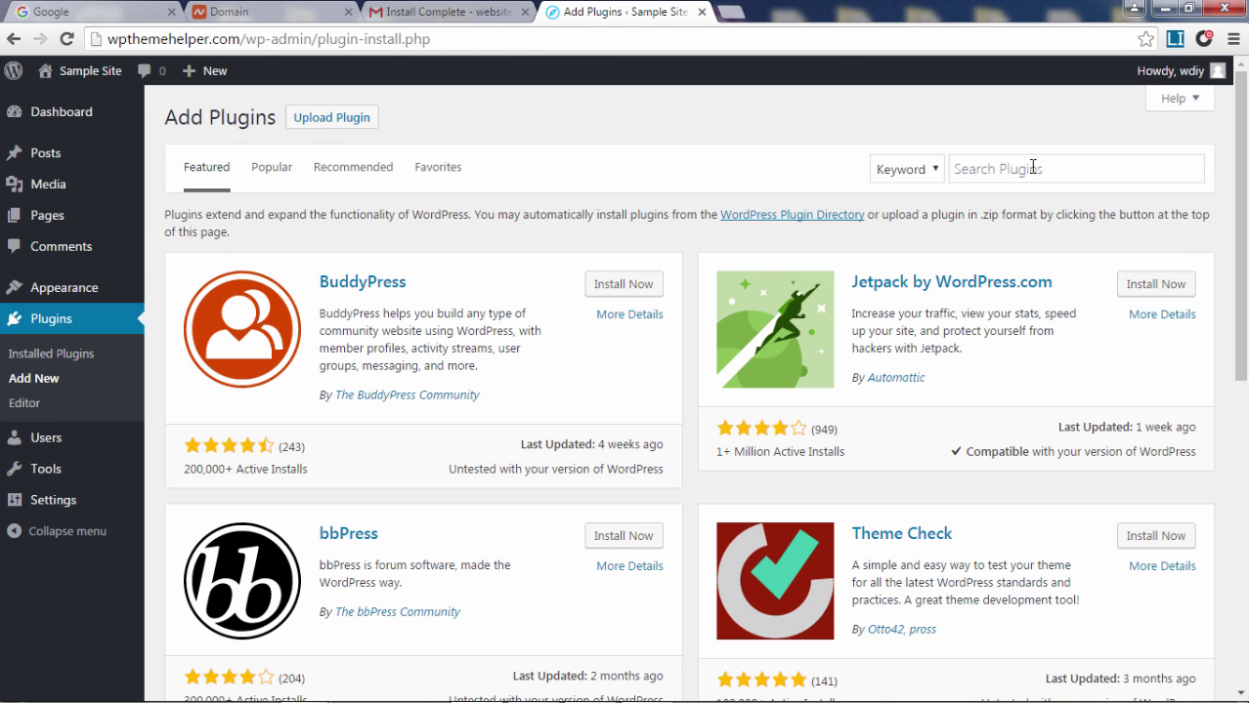
left_click(1029, 169)
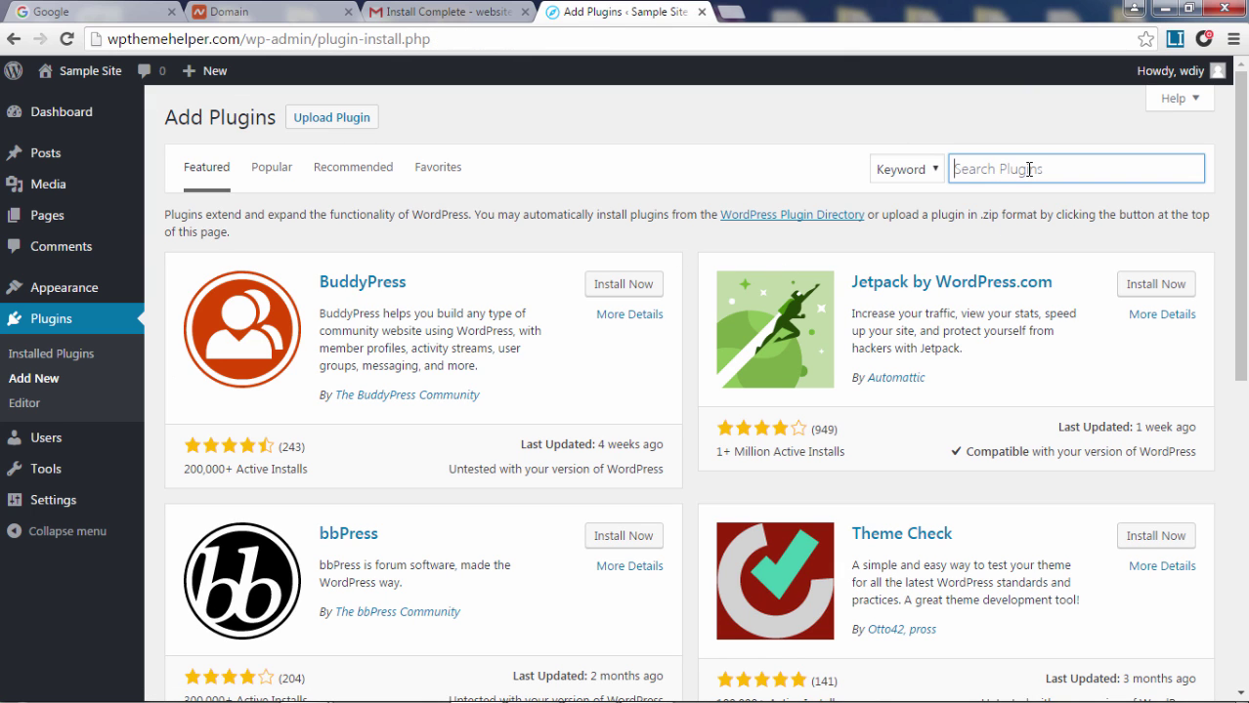
type("forge")
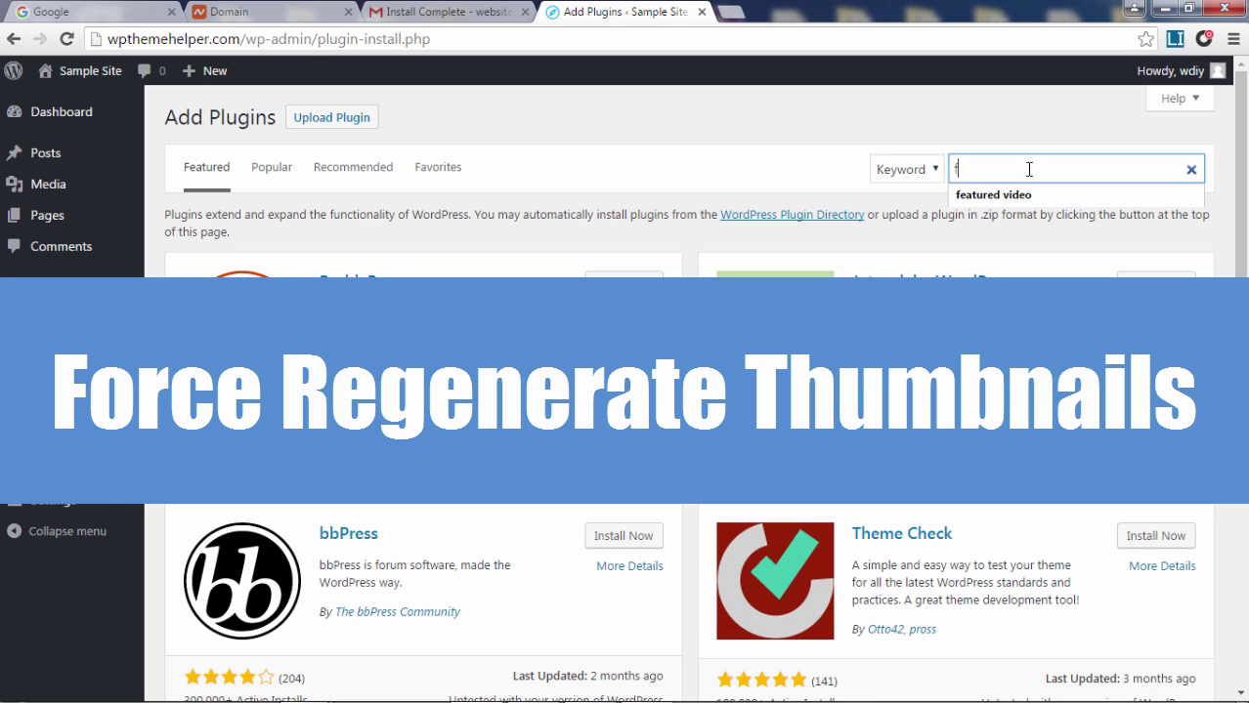
key("BackSpace")
key("BackSpace")
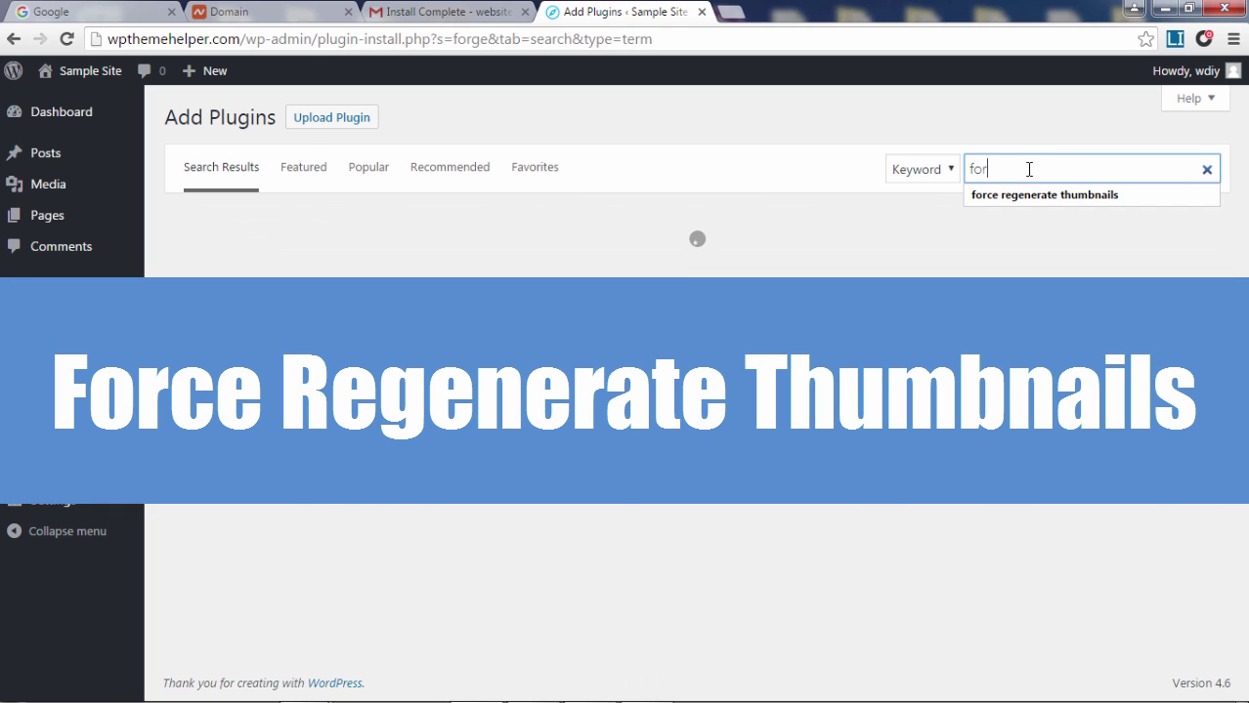
type("ce")
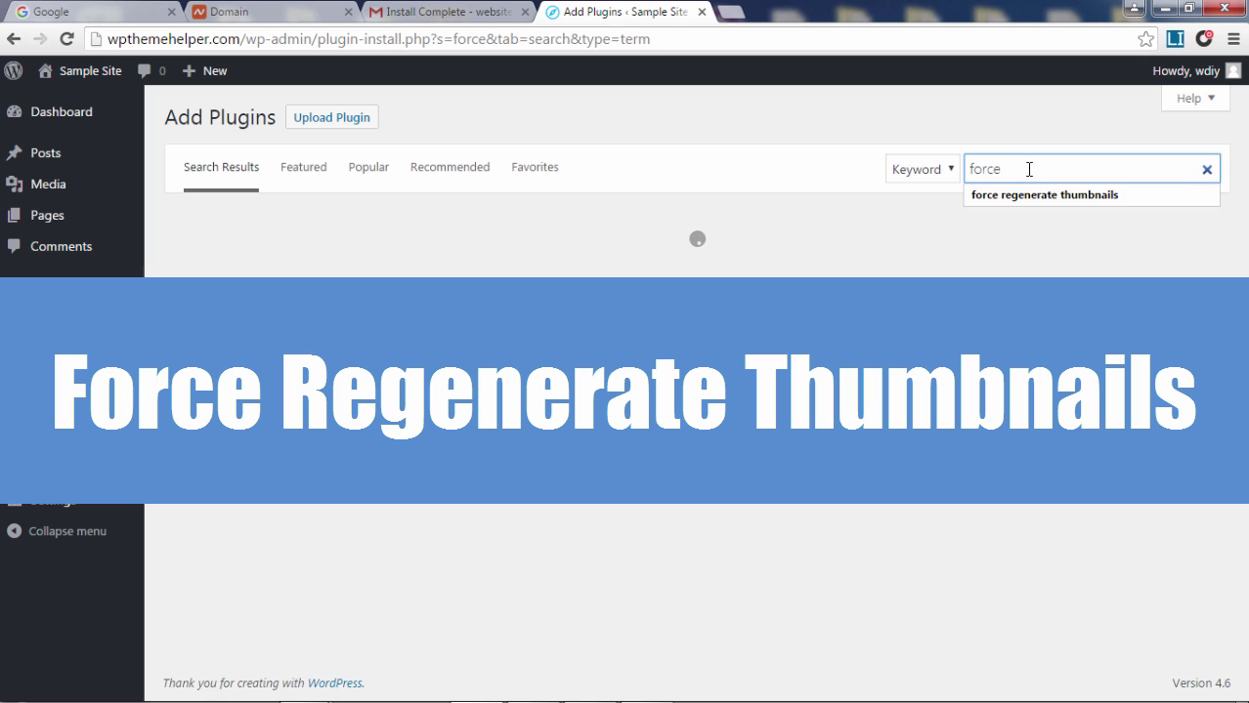
key("Down")
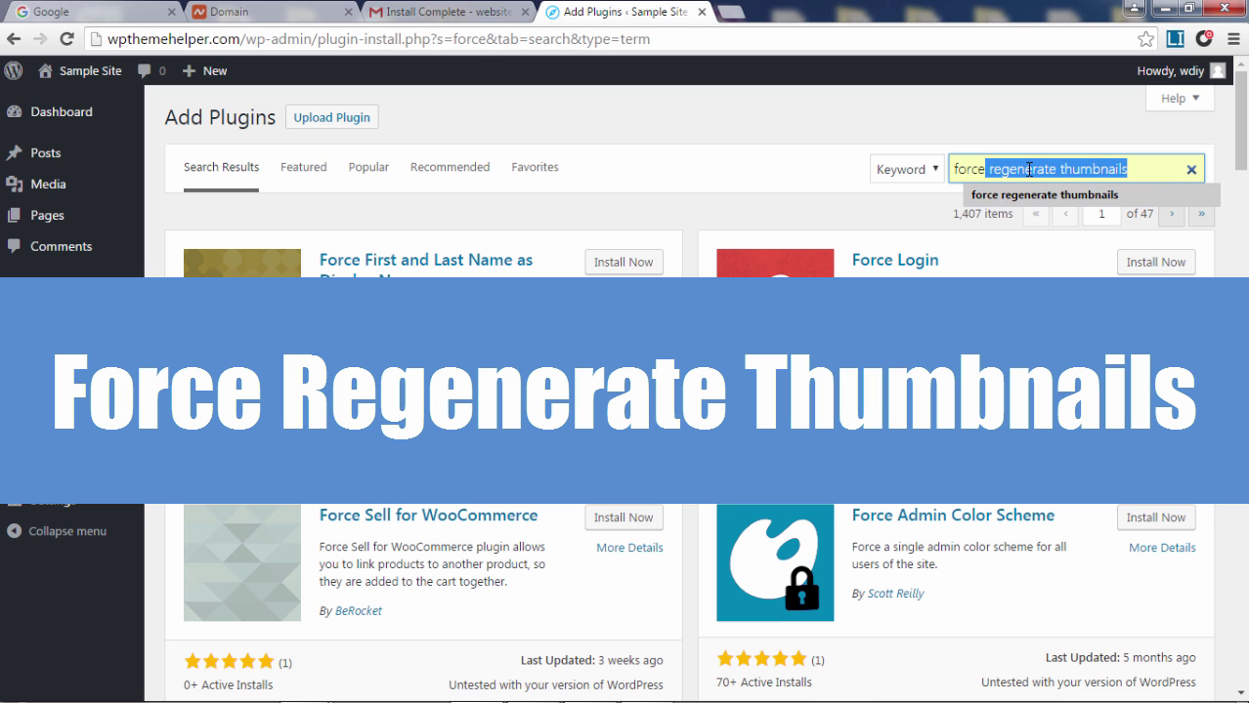
key("Return")
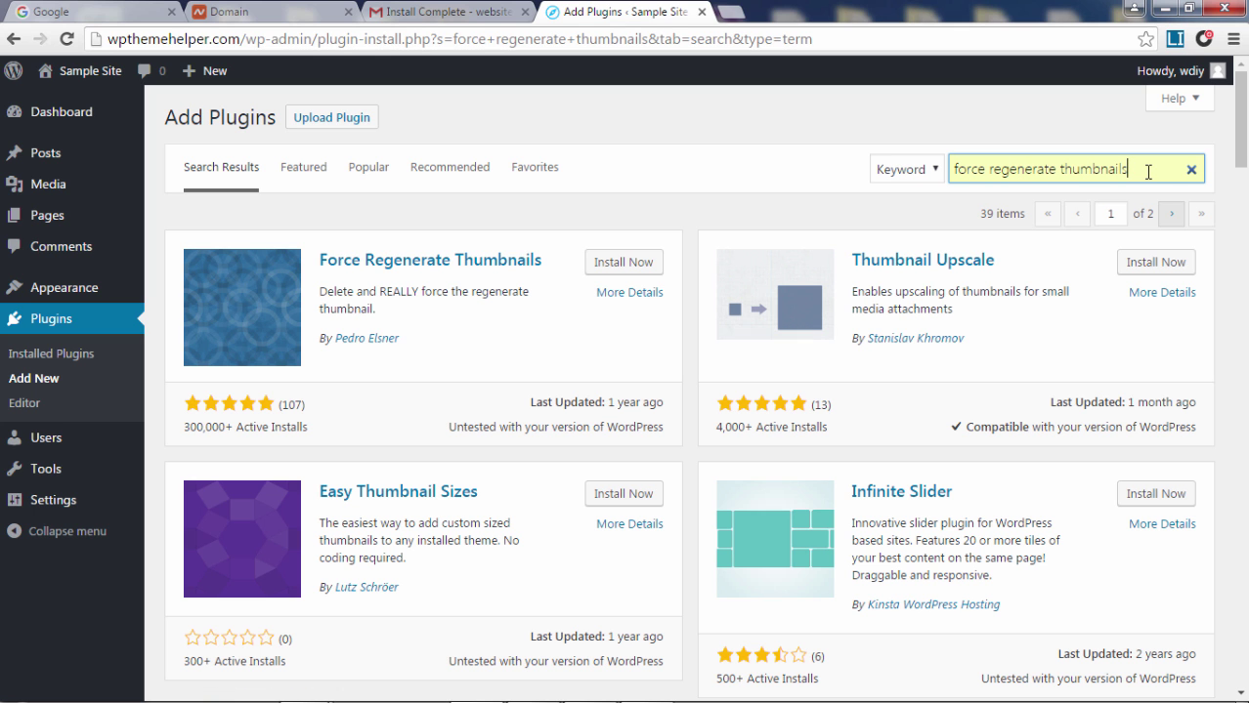
Install and activate the Force Regenerate Thumbnails plugin
left_click_drag(548, 266, 321, 258)
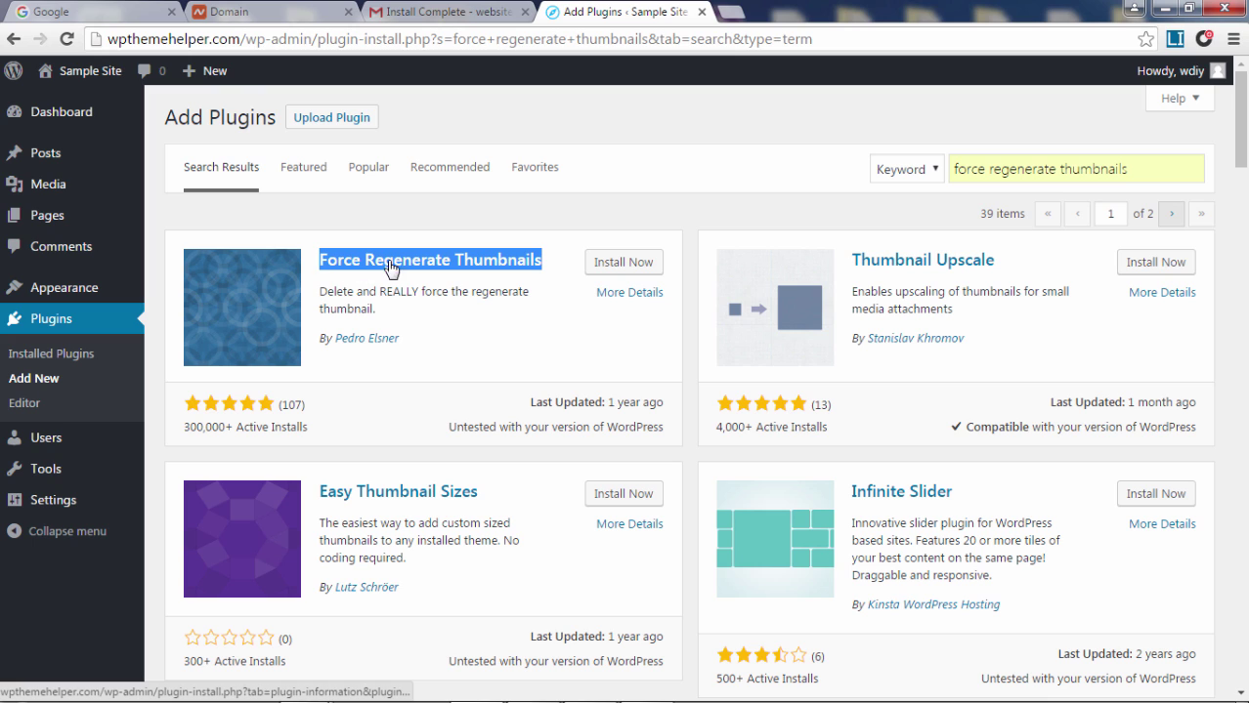
left_click(635, 266)
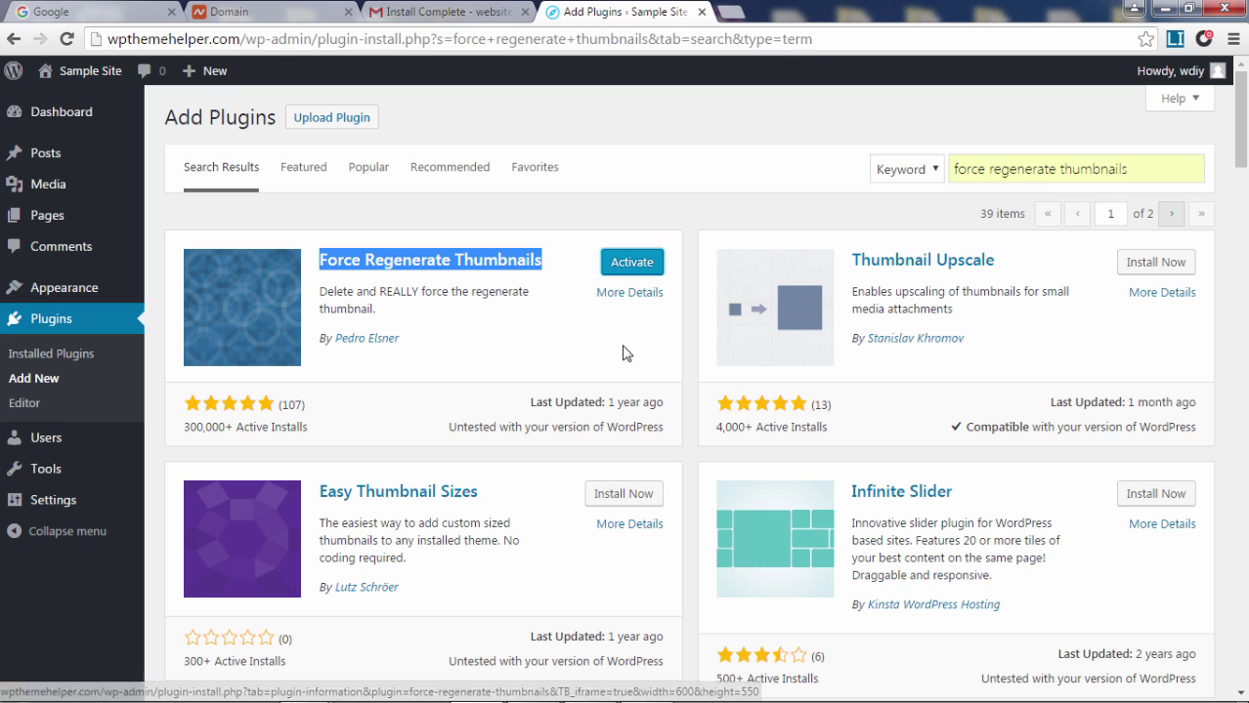
left_click(632, 262)
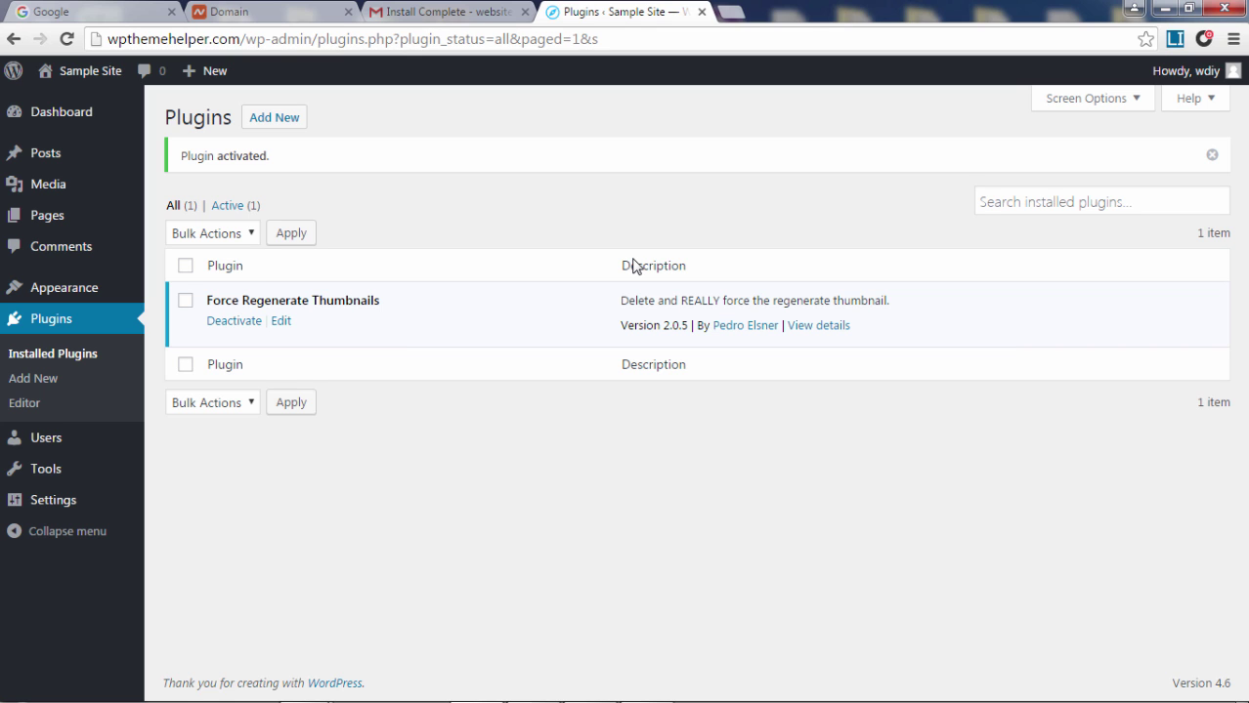
Search the installed plugins for "maintenance"
left_click(1016, 203)
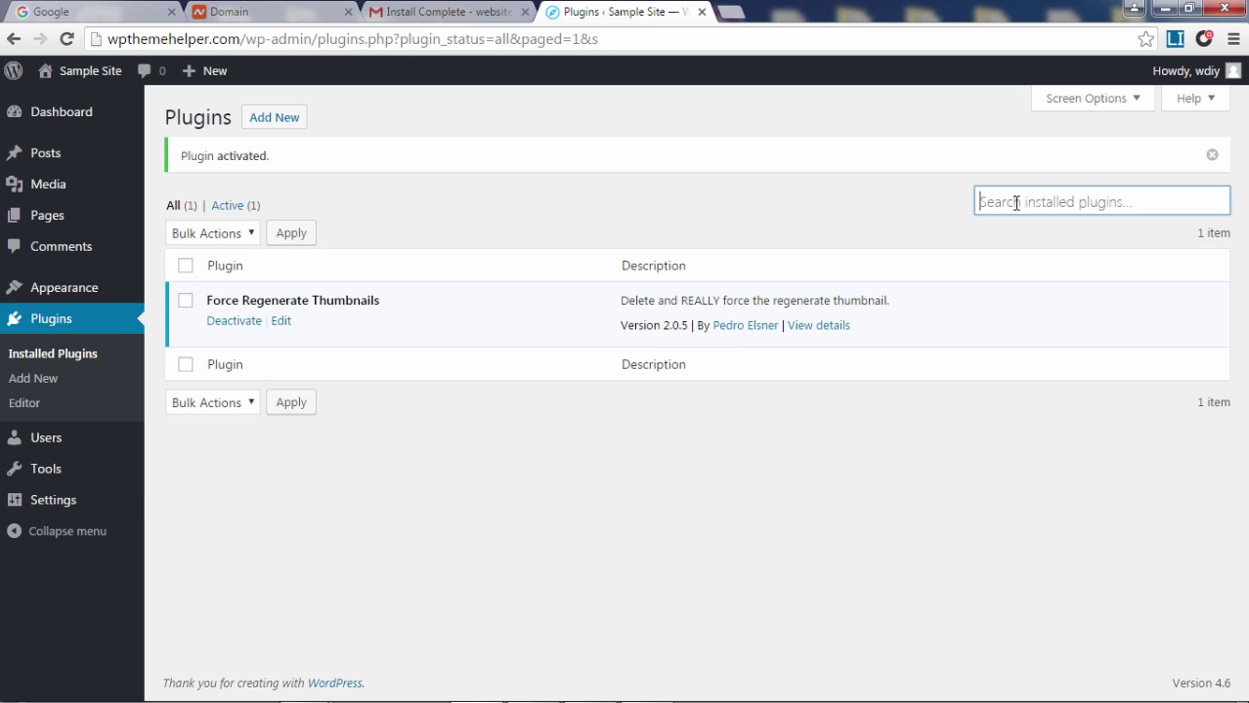
type("maint")
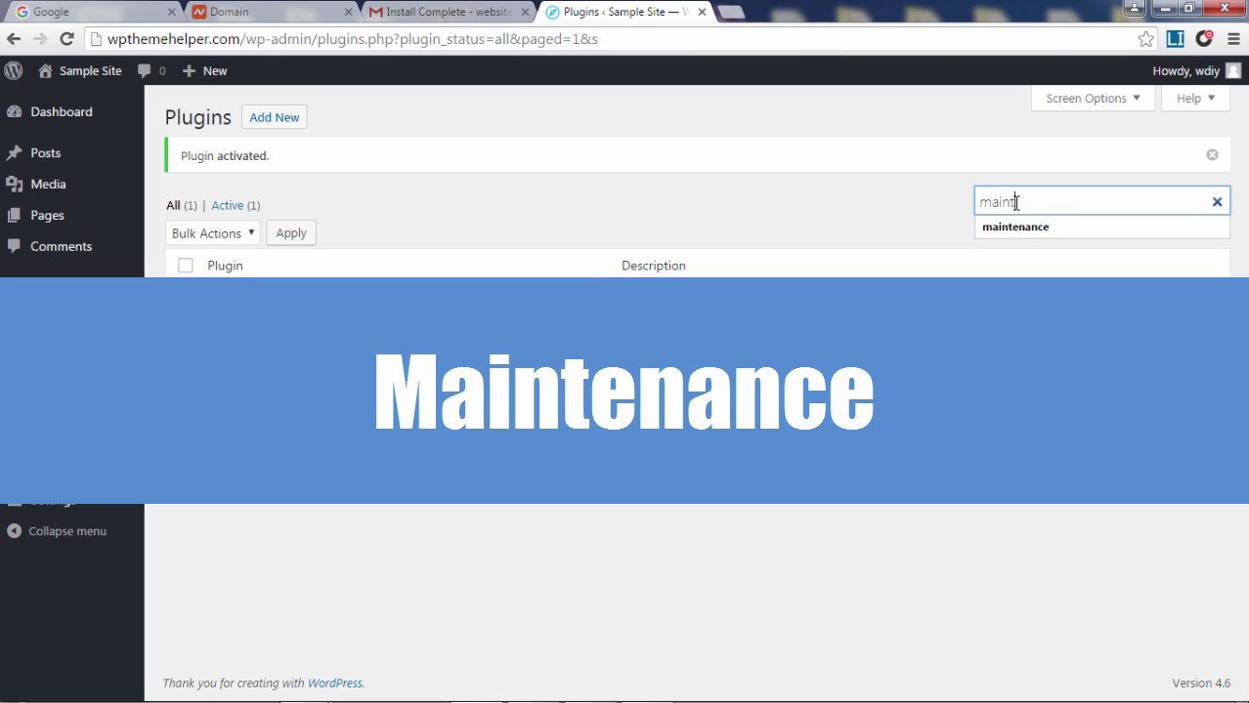
type("enance")
key("Return")
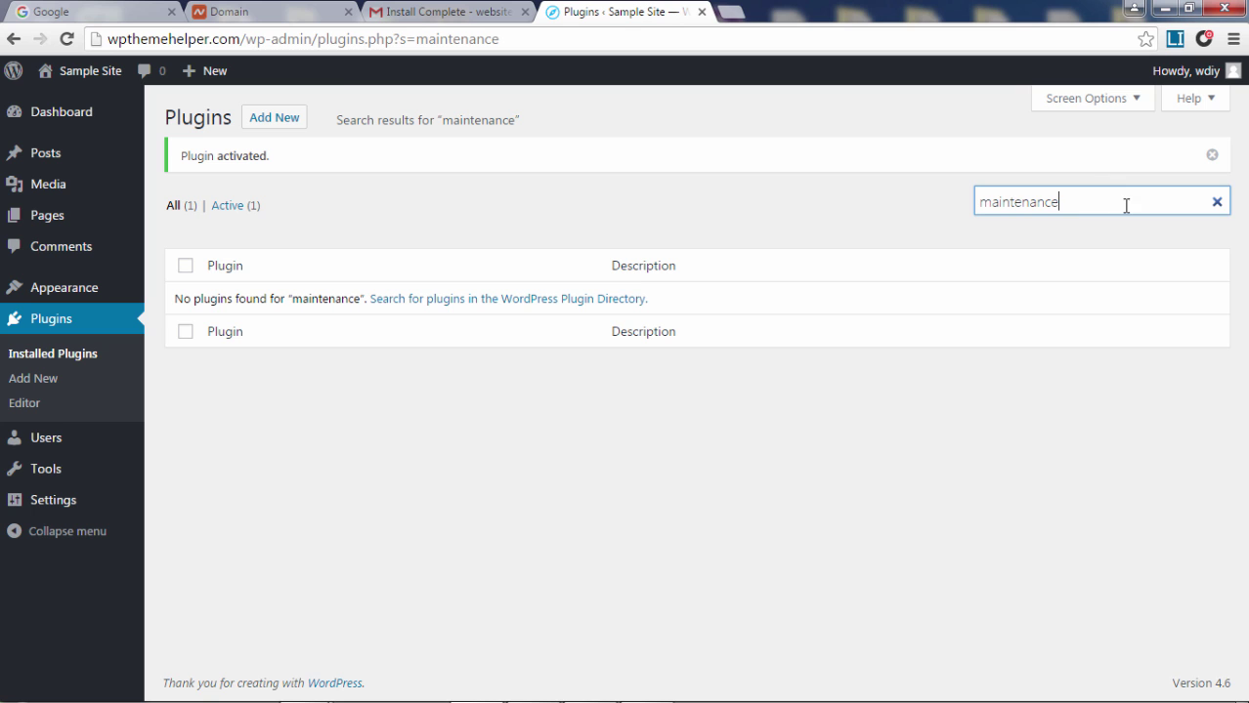
Search for "maintenance" among the new plugins that can be added
left_click(292, 123)
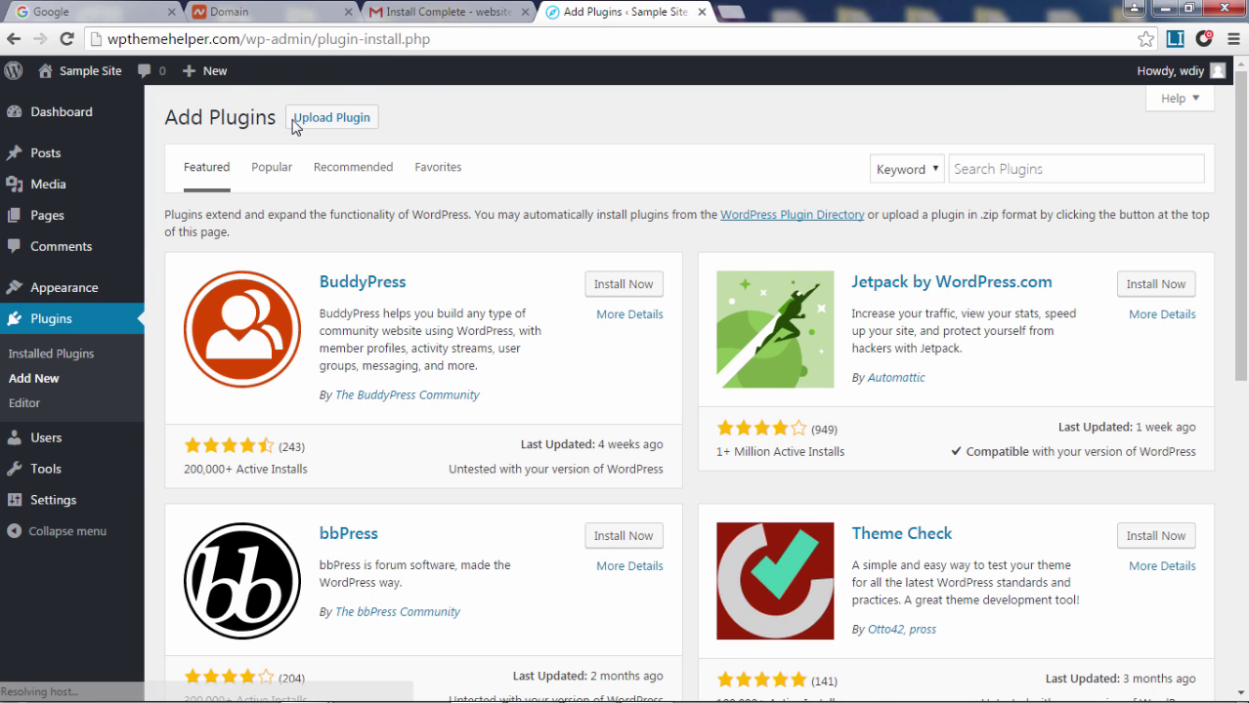
left_click(1016, 166)
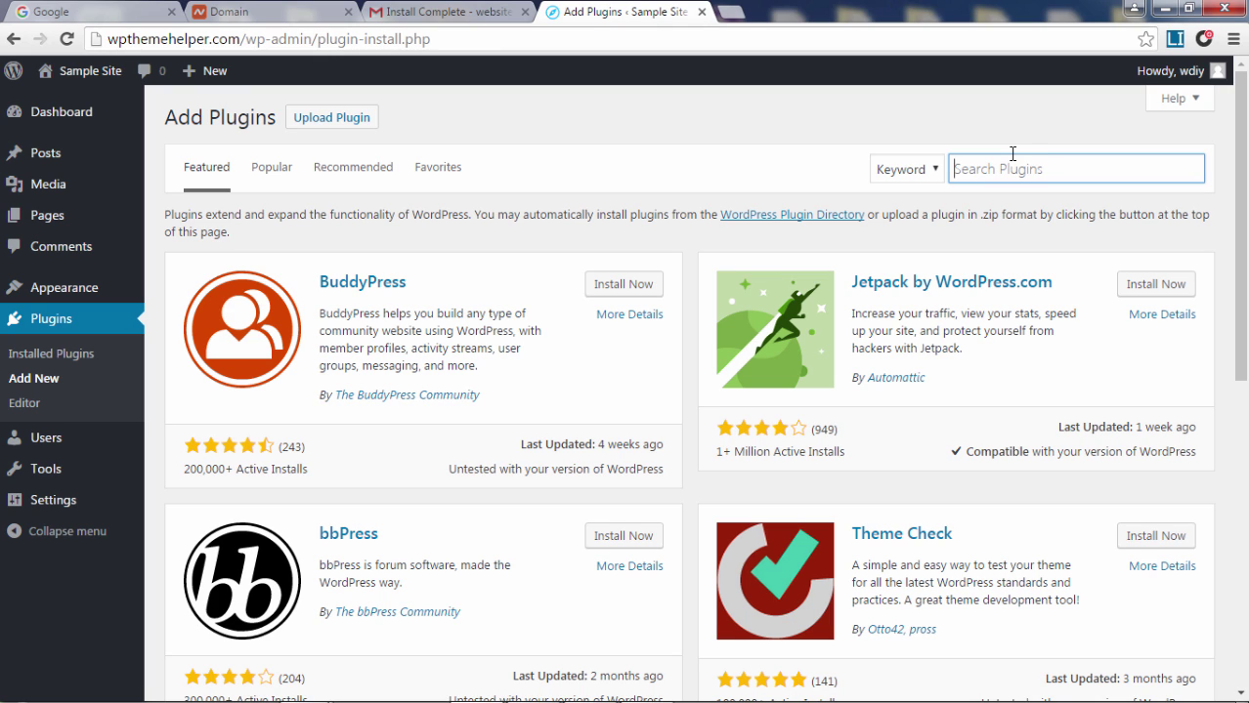
type("maintenance")
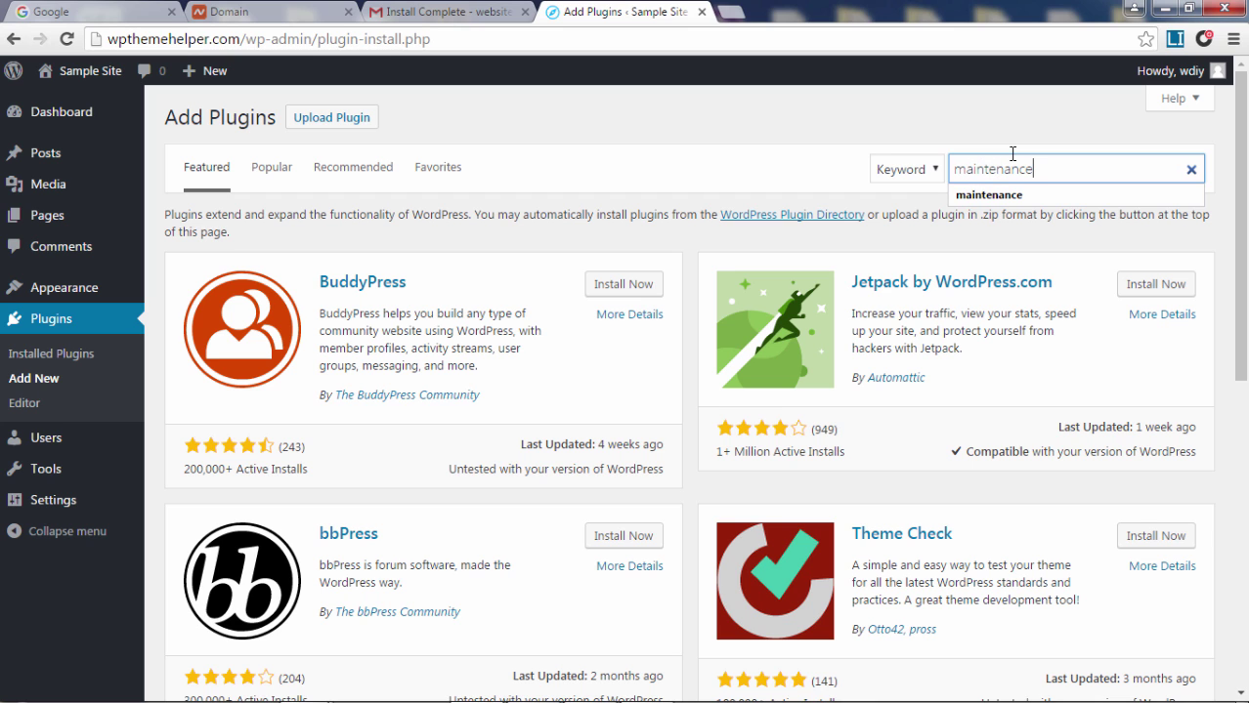
key("Return")
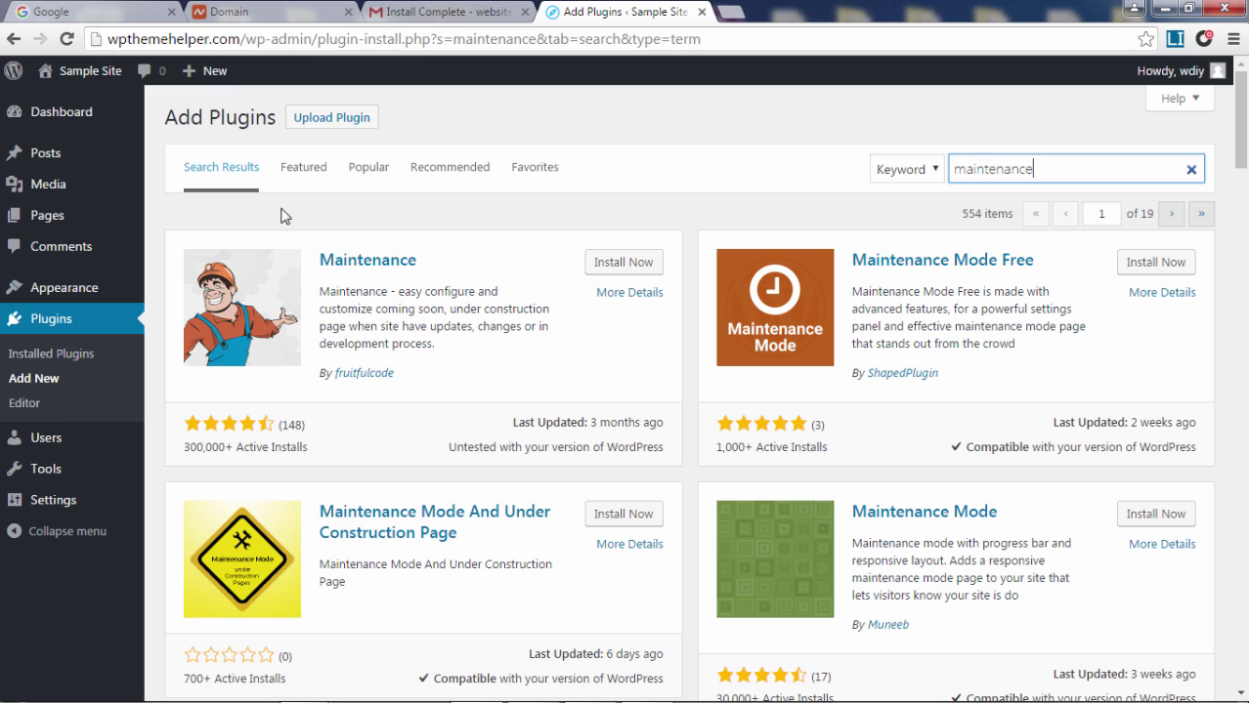
Install and activate the Maintenance plugin by fruitfulcode
left_click_drag(418, 261, 320, 265)
left_click(634, 262)
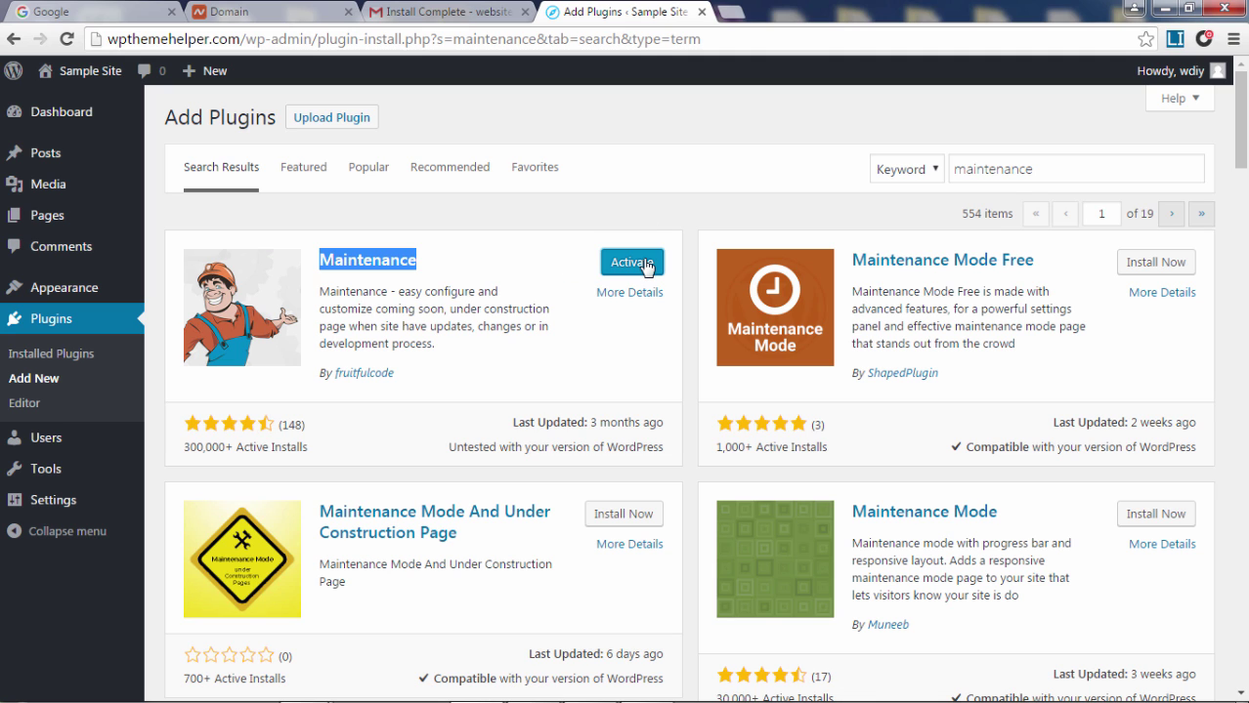
left_click(644, 264)
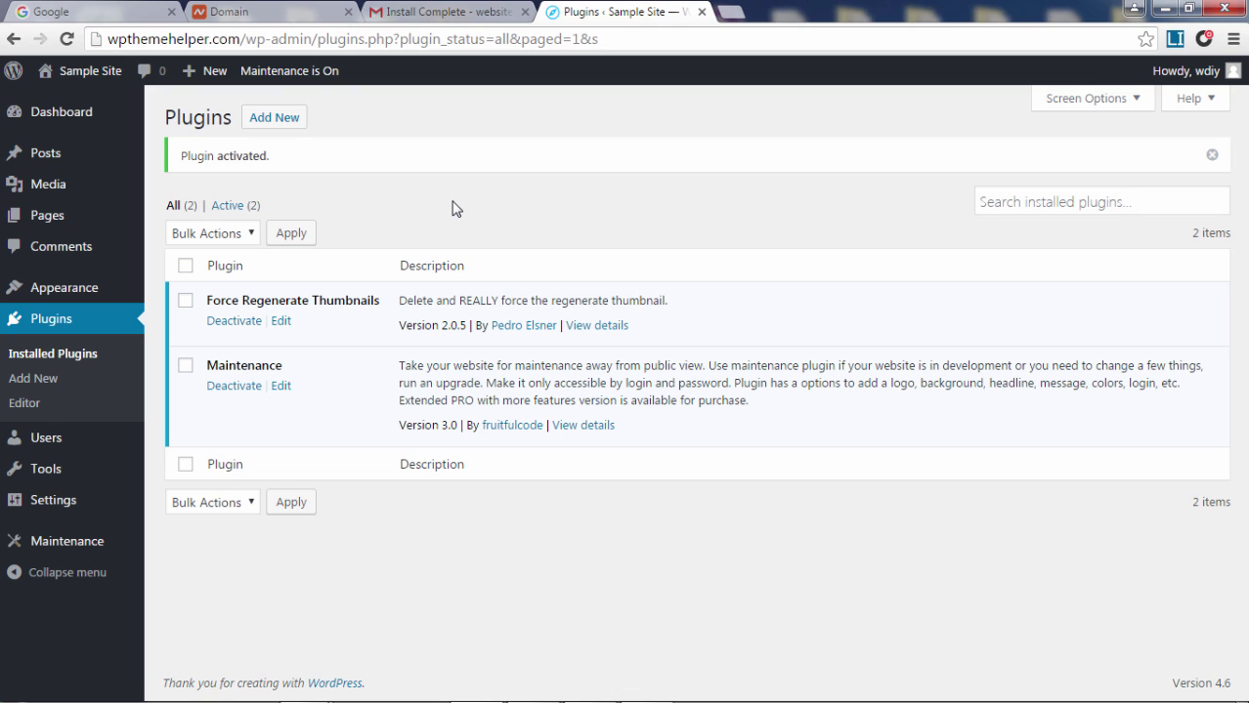
Search for "enhanced media library" among the new plugins that can be added
mouse_move(17, 190)
left_click(272, 116)
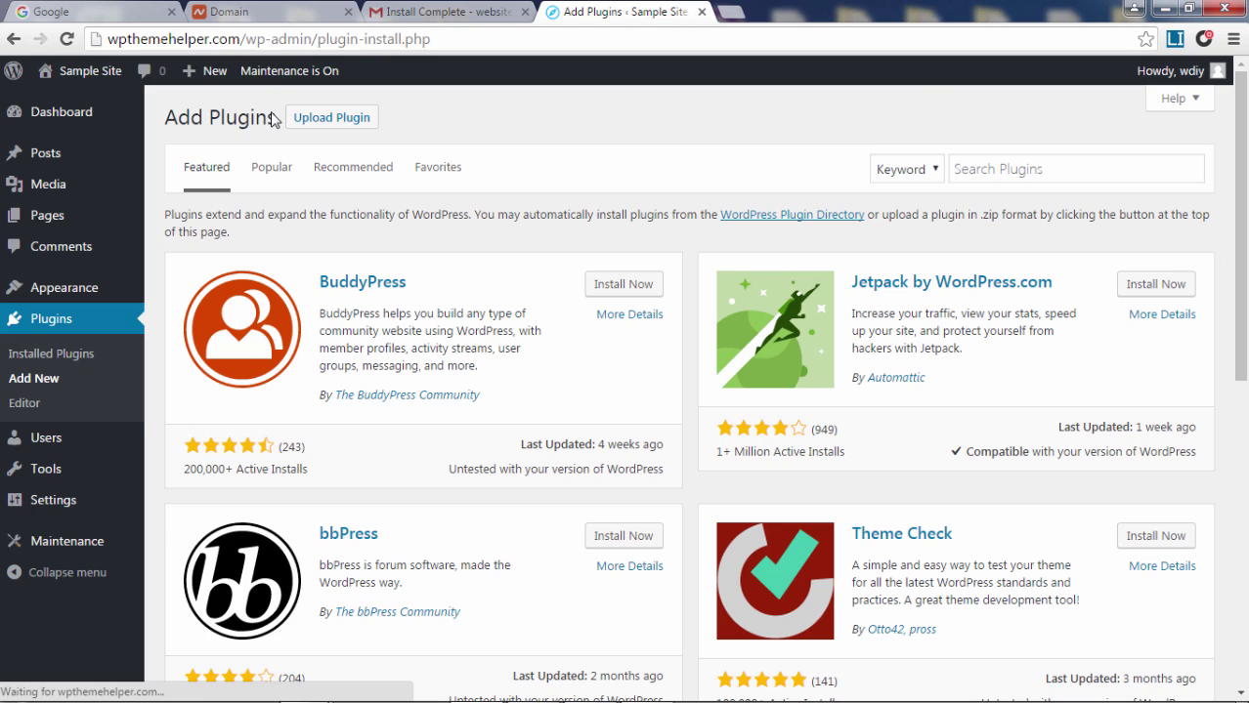
left_click(998, 171)
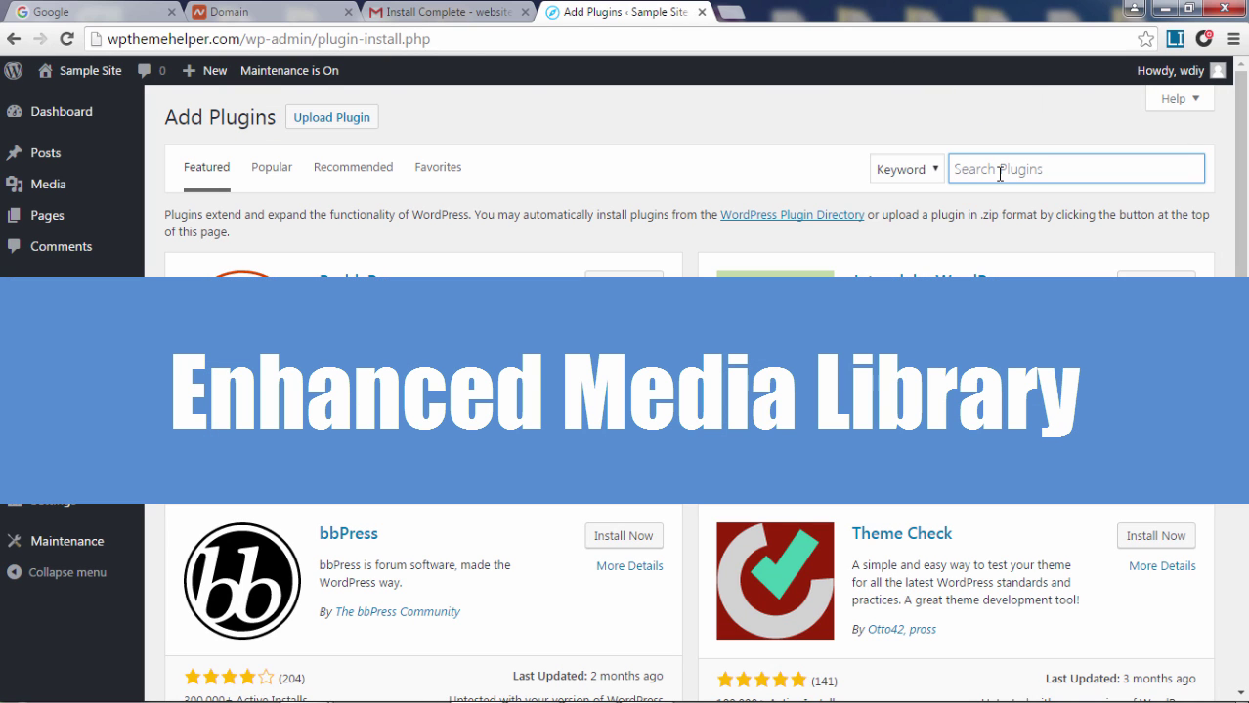
type("enhanced m")
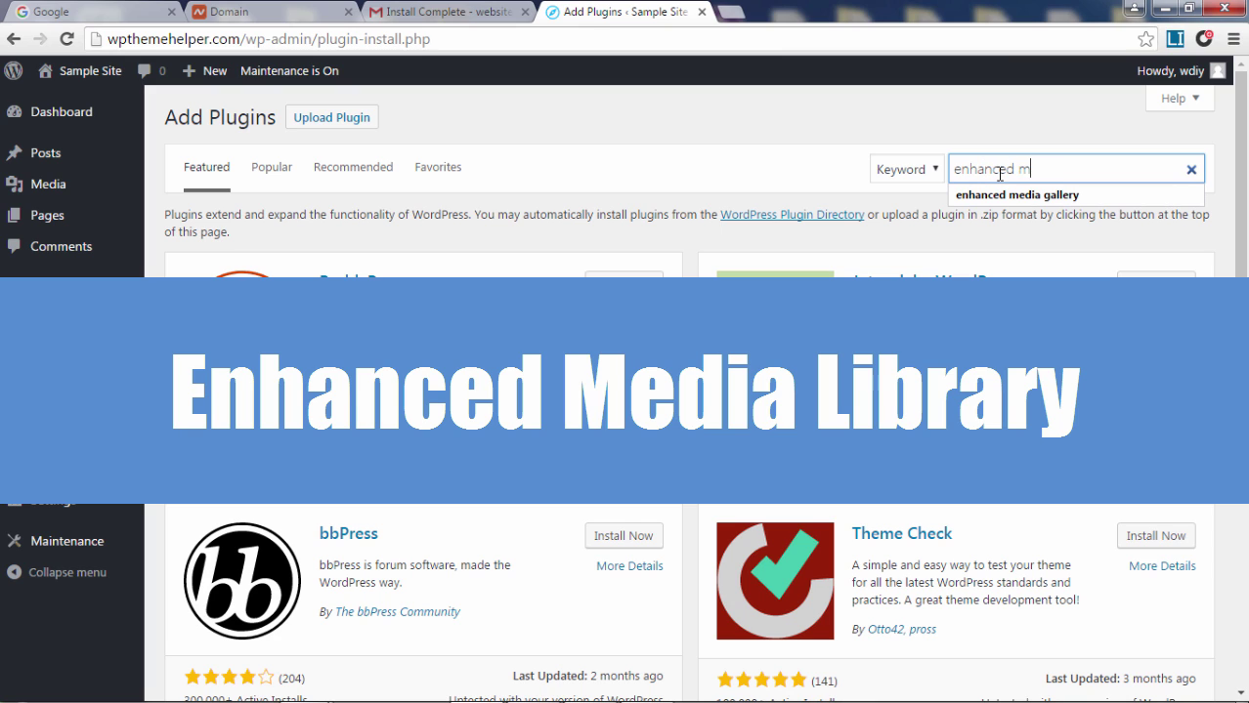
type("edia library")
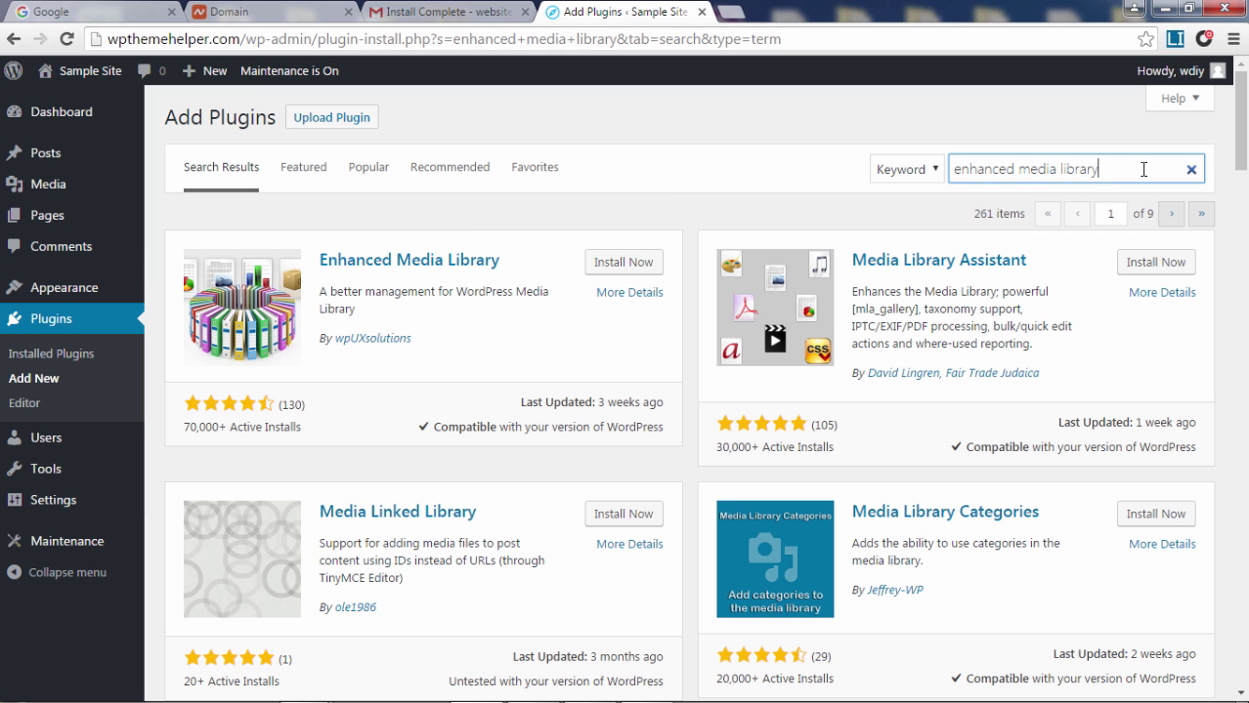
Install and activate the Enhanced Media Library plugin by wpUXsolutions
left_click_drag(513, 264, 319, 263)
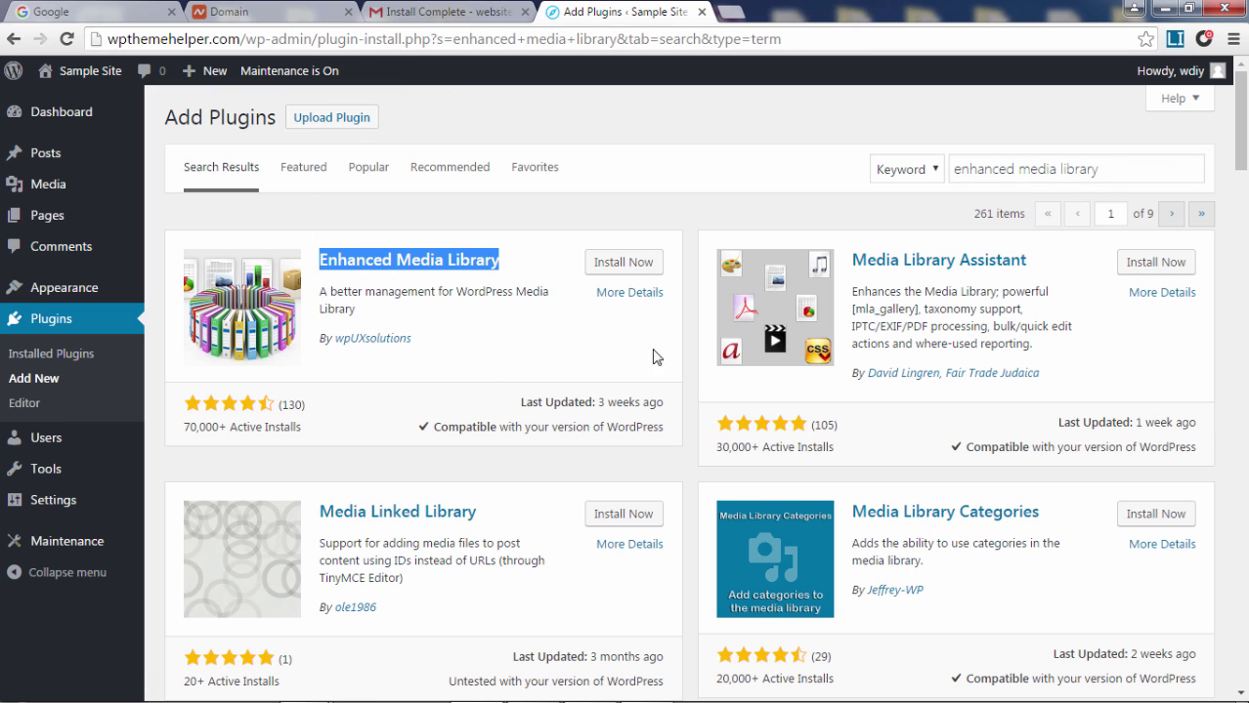
left_click(633, 263)
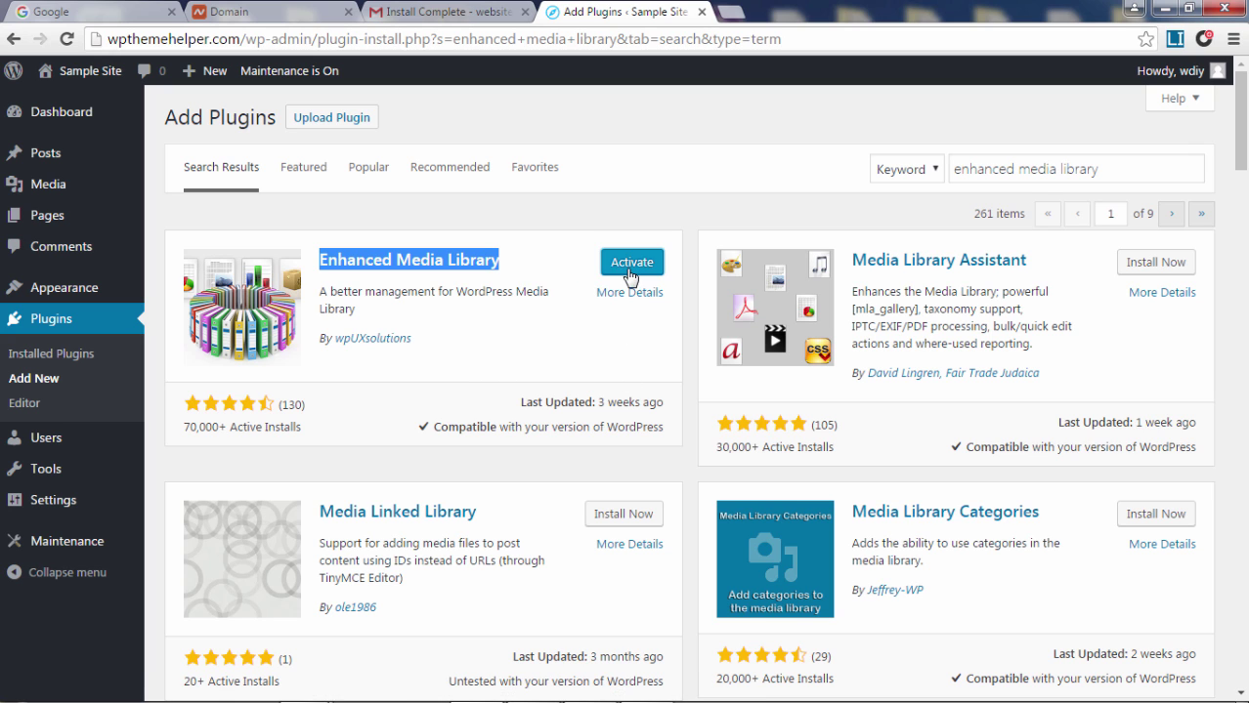
left_click(630, 263)
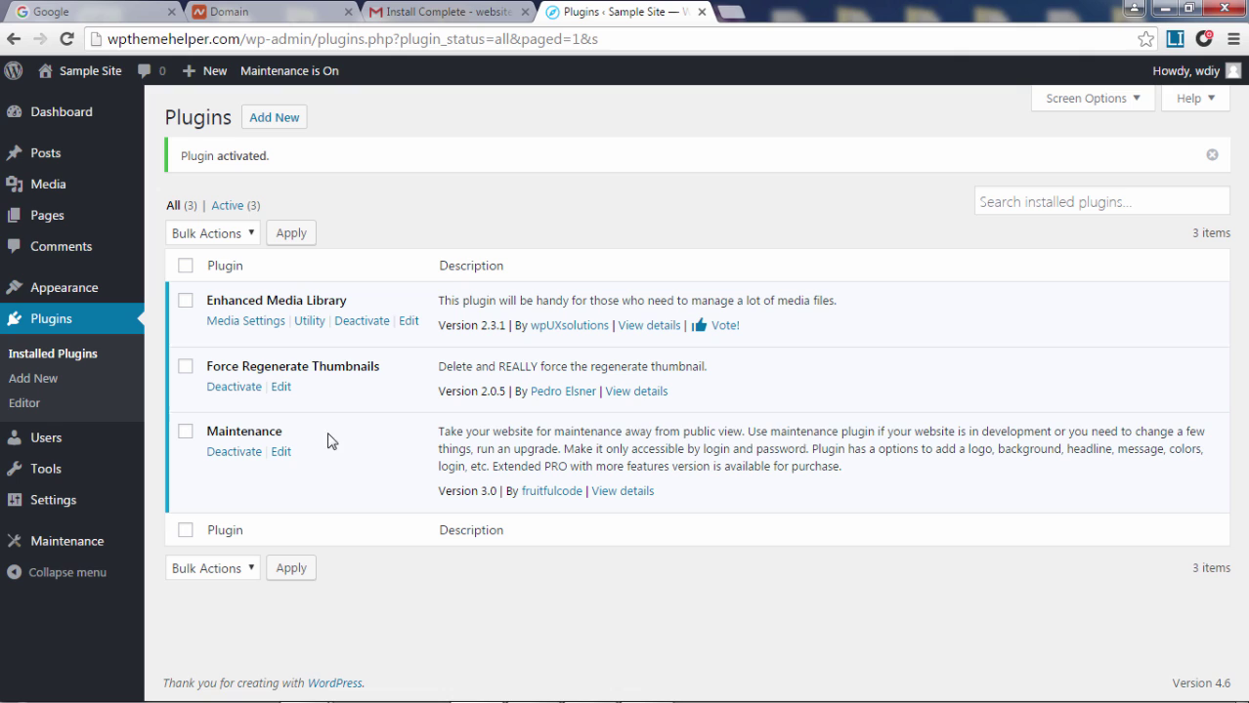
Open the settings page of the Maintenance plugin
left_click_drag(206, 431, 288, 431)
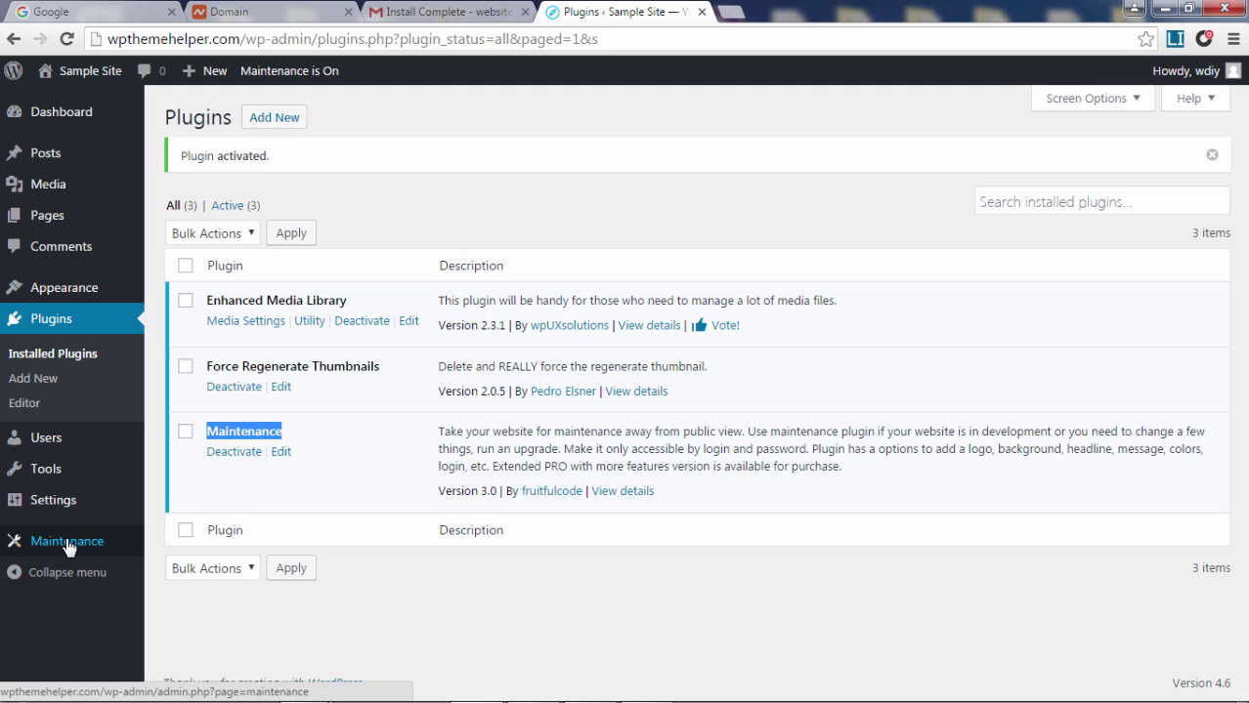
left_click(67, 543)
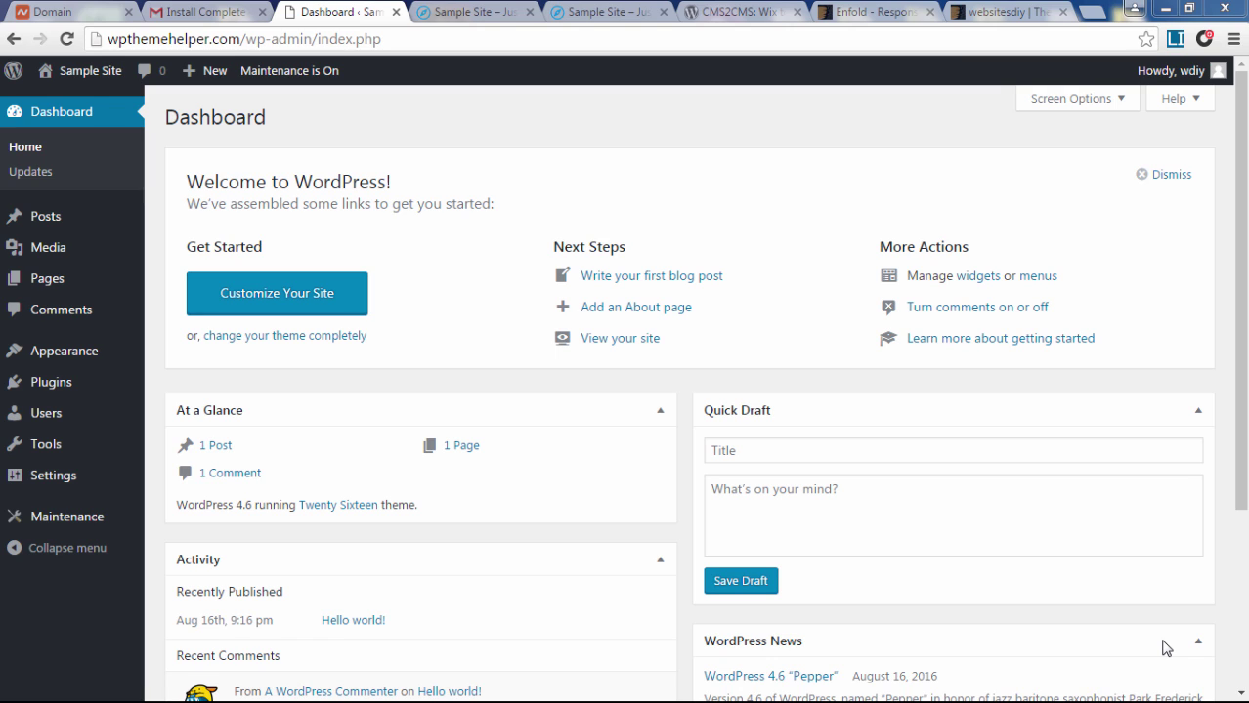
Open the live Sample Site in a separate browser tab and look over its front page
mouse_move(98, 78)
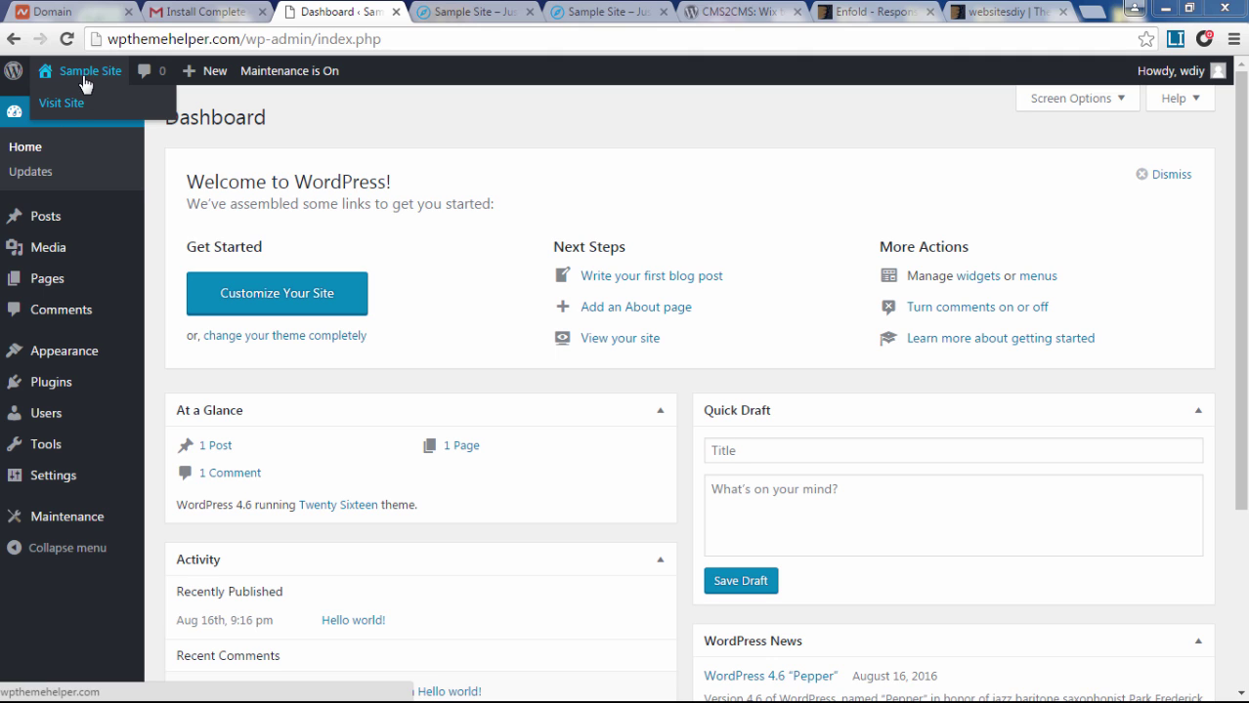
right_click(65, 103)
left_click(110, 117)
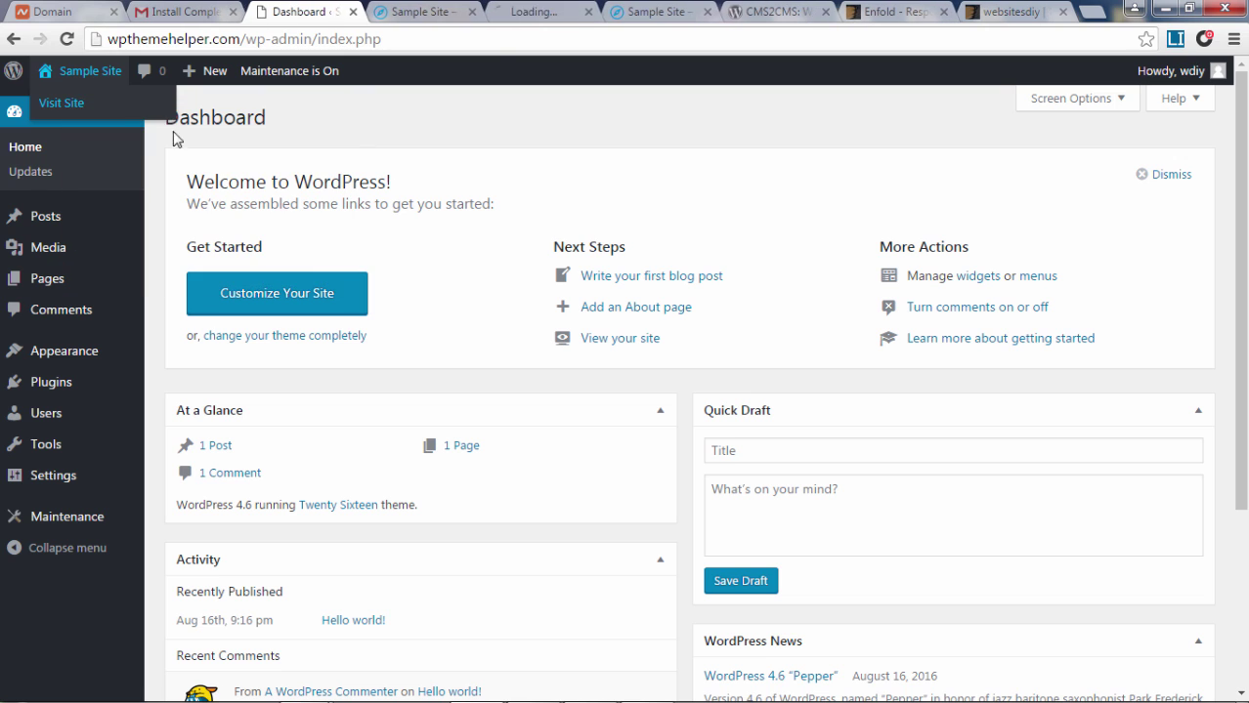
left_click(540, 13)
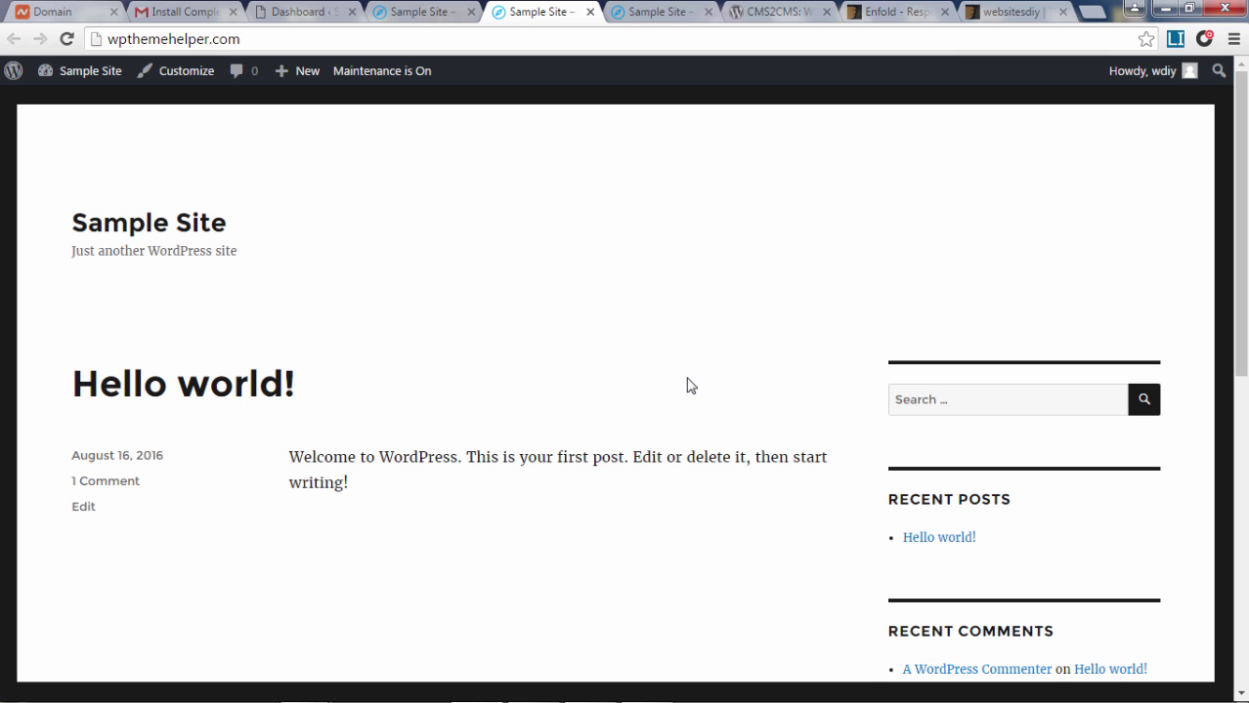
scroll(661, 373, "down", 3)
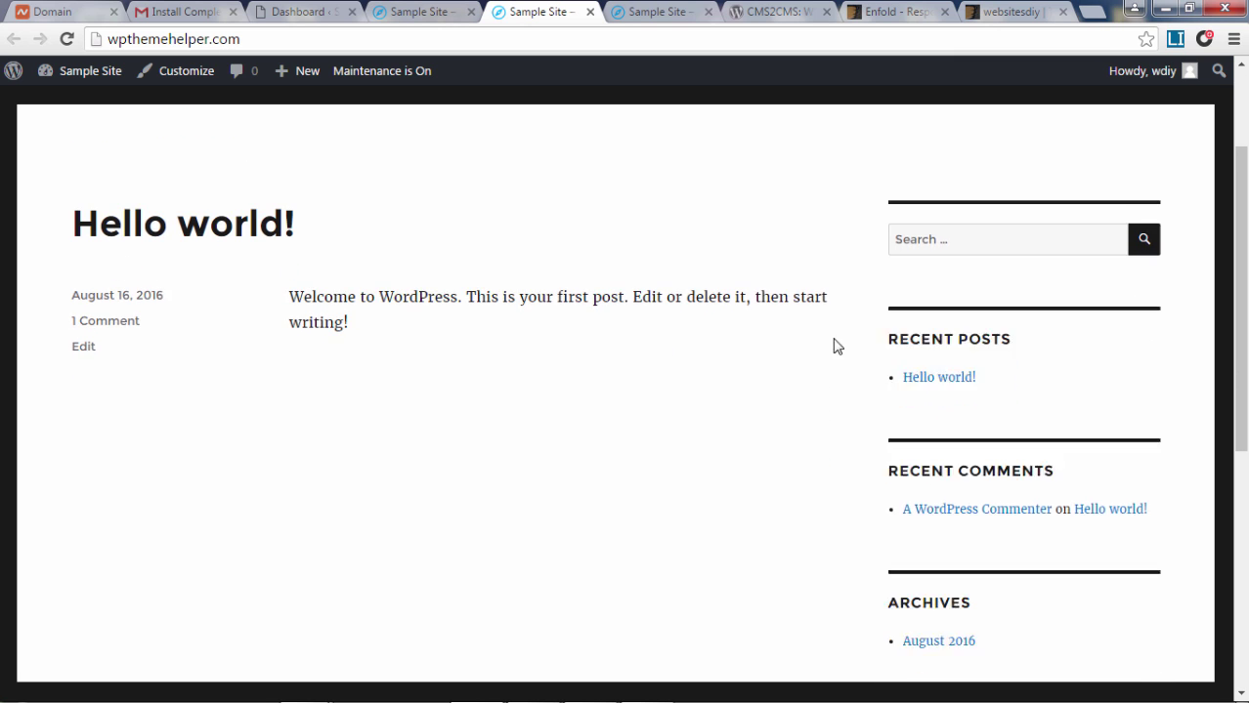
left_click_drag(1240, 186, 1239, 59)
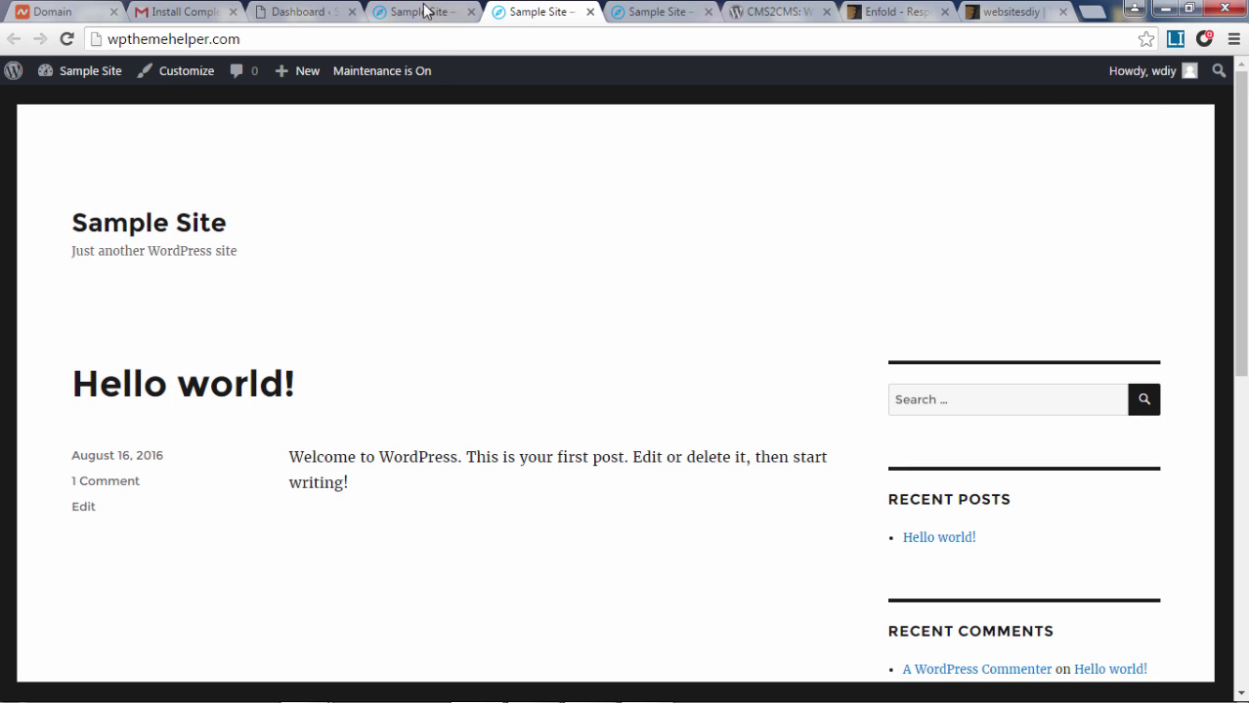
Return to the site's dashboard, review the installed themes and browse the featured themes that can be added
left_click(312, 10)
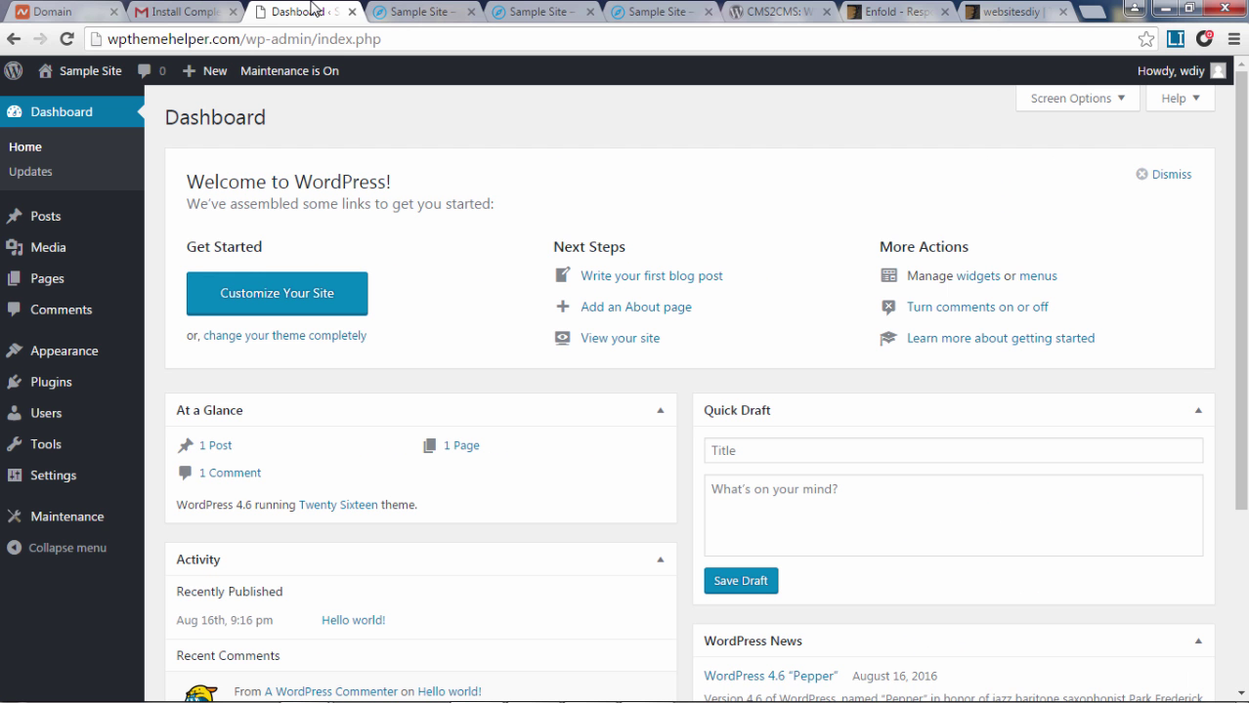
mouse_move(86, 358)
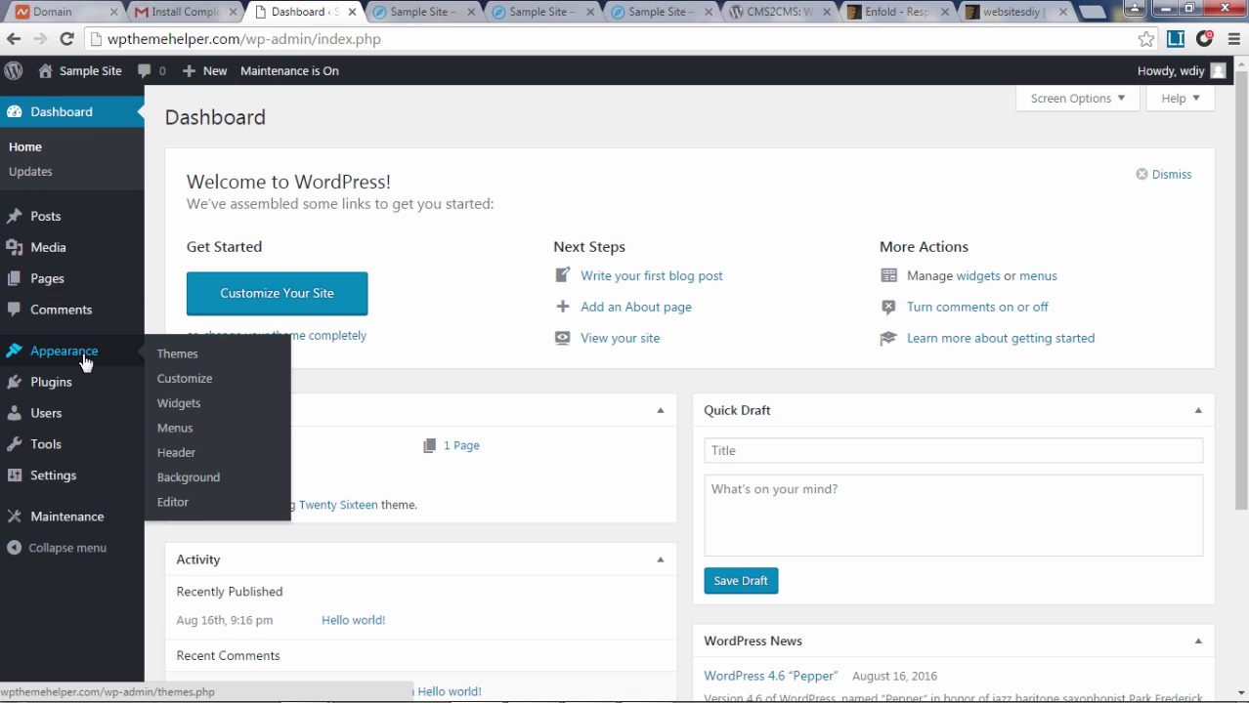
left_click(183, 356)
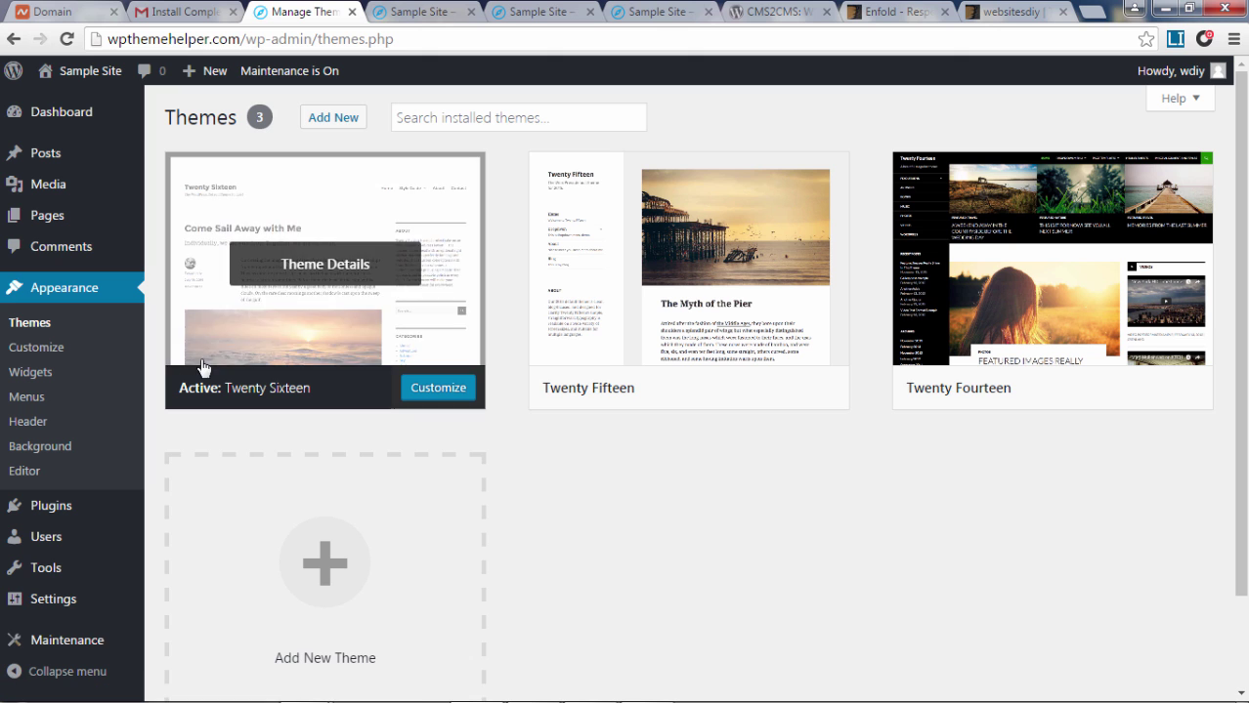
mouse_move(1107, 282)
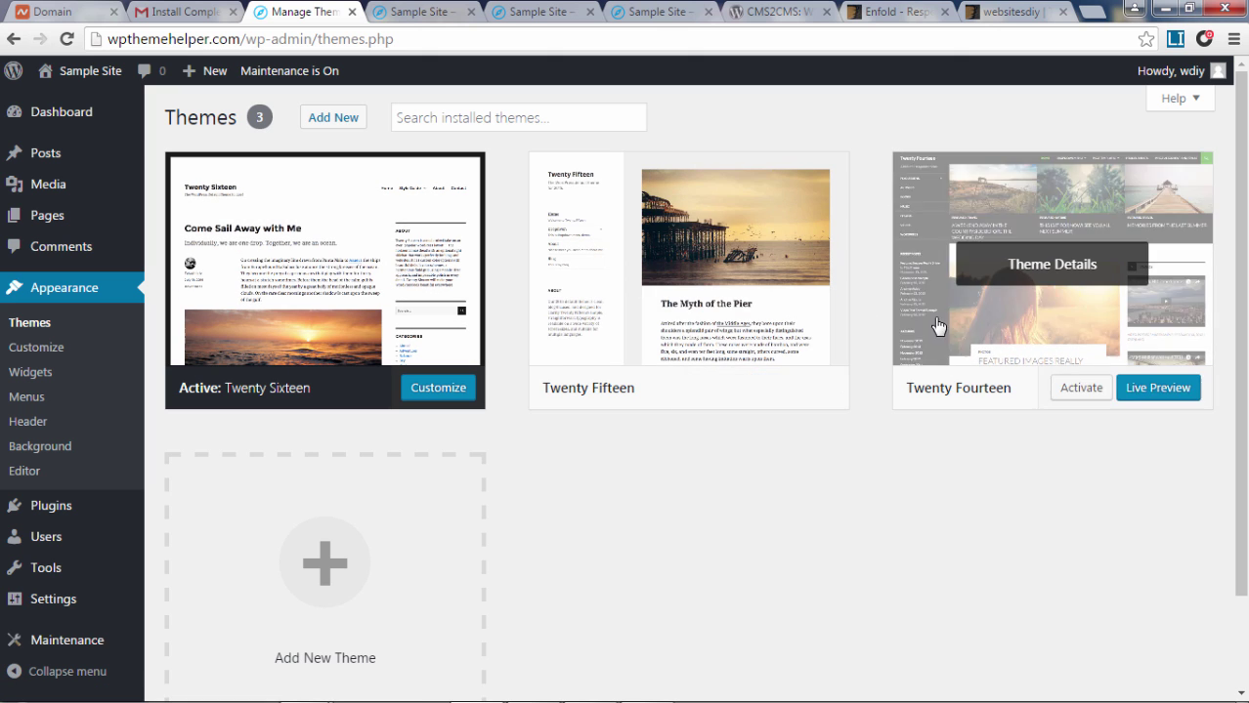
mouse_move(754, 283)
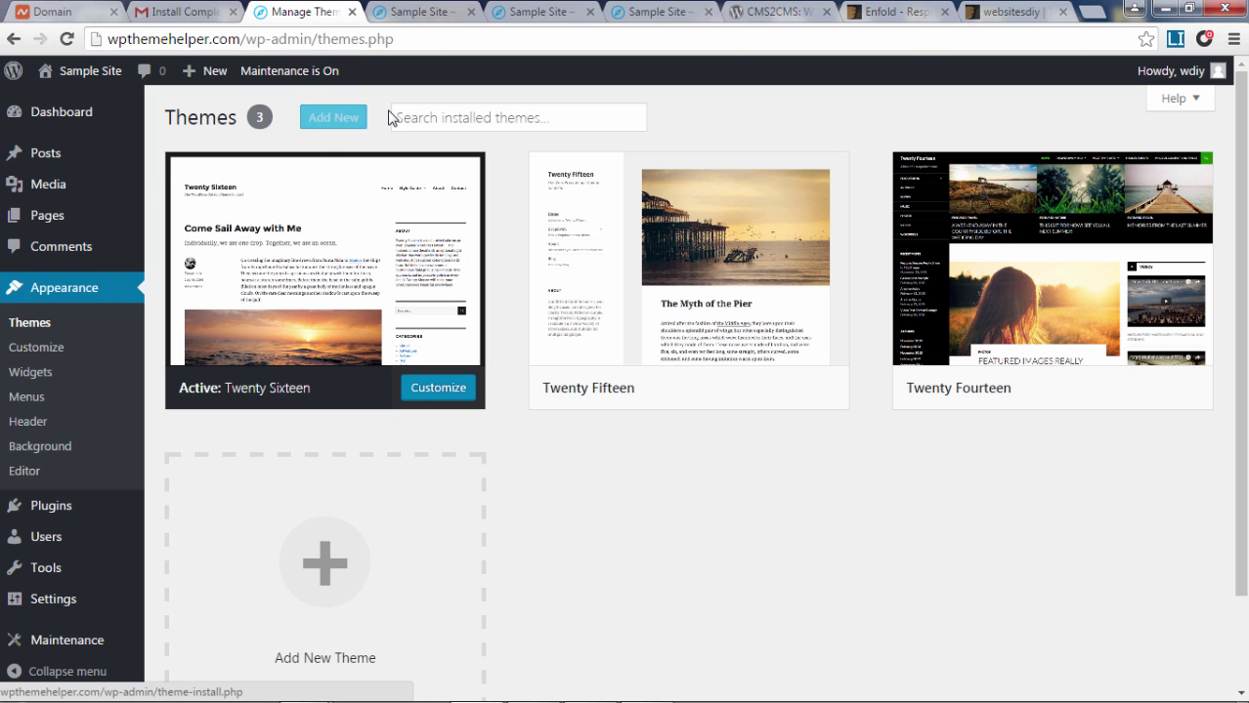
left_click(328, 121)
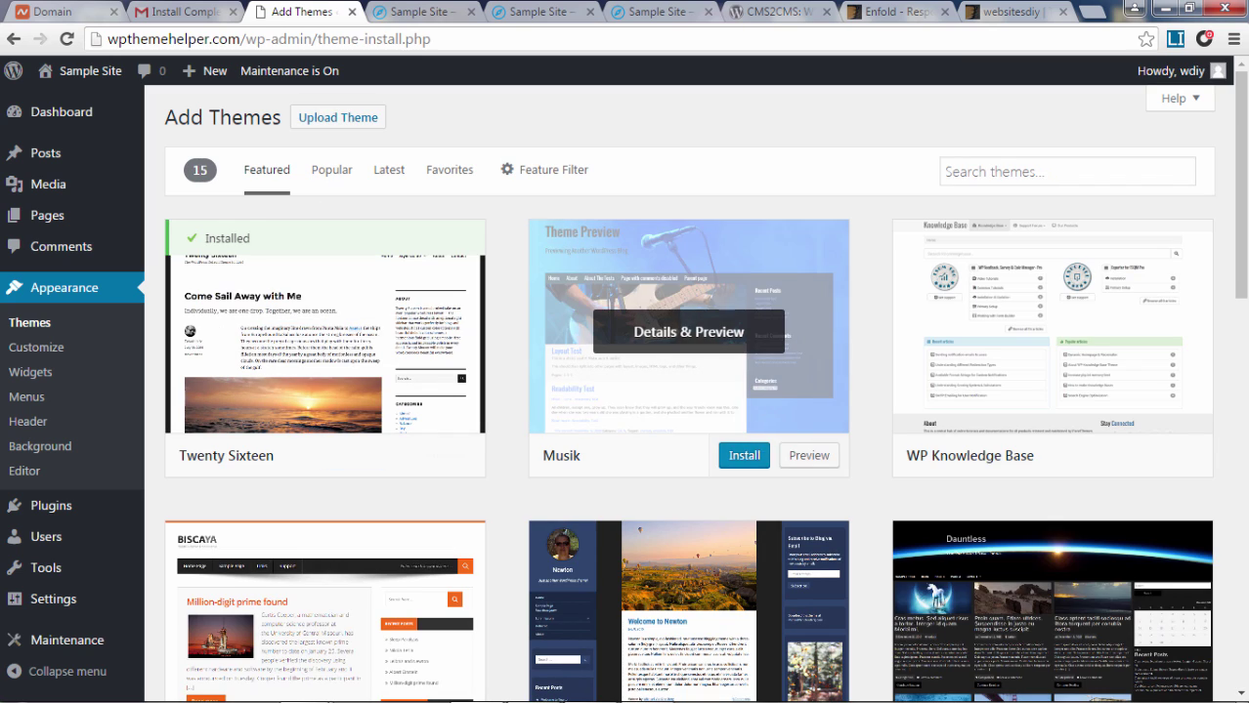
left_click_drag(1241, 187, 1247, 117)
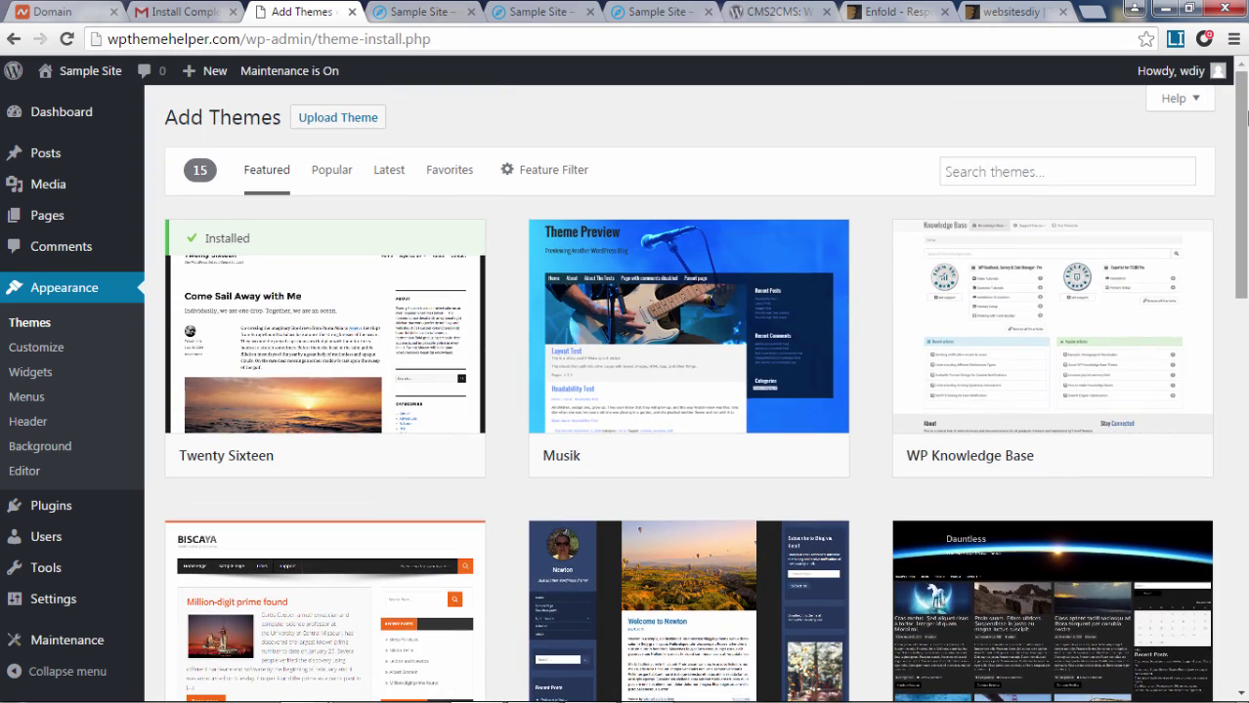
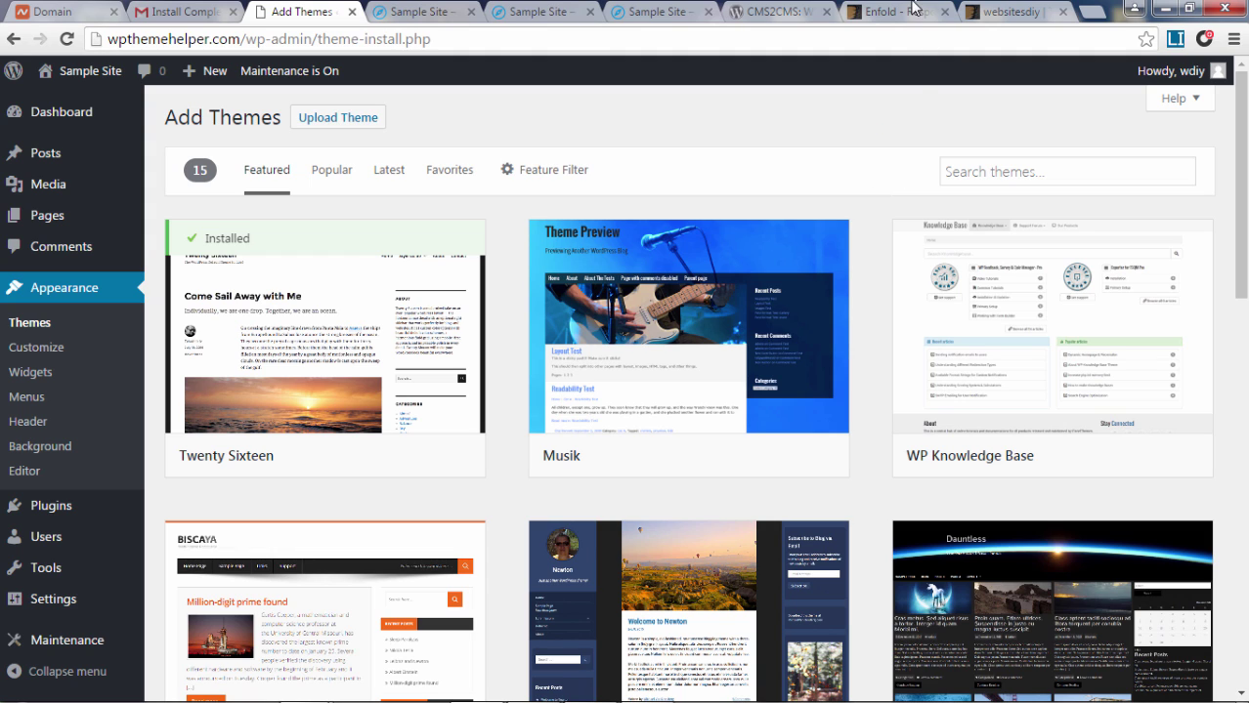
Switch to the Enfold theme page on ThemeForest, add the theme with a regular license to the cart and proceed to checkout
left_click(890, 13)
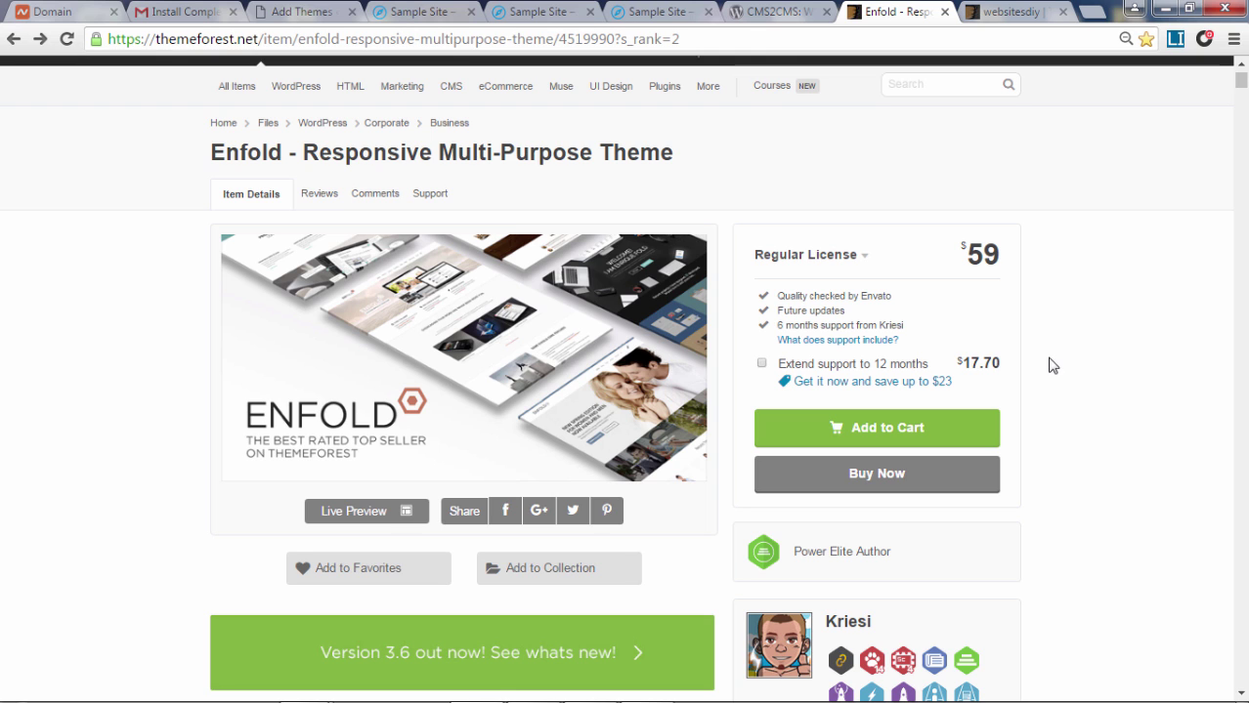
left_click(865, 436)
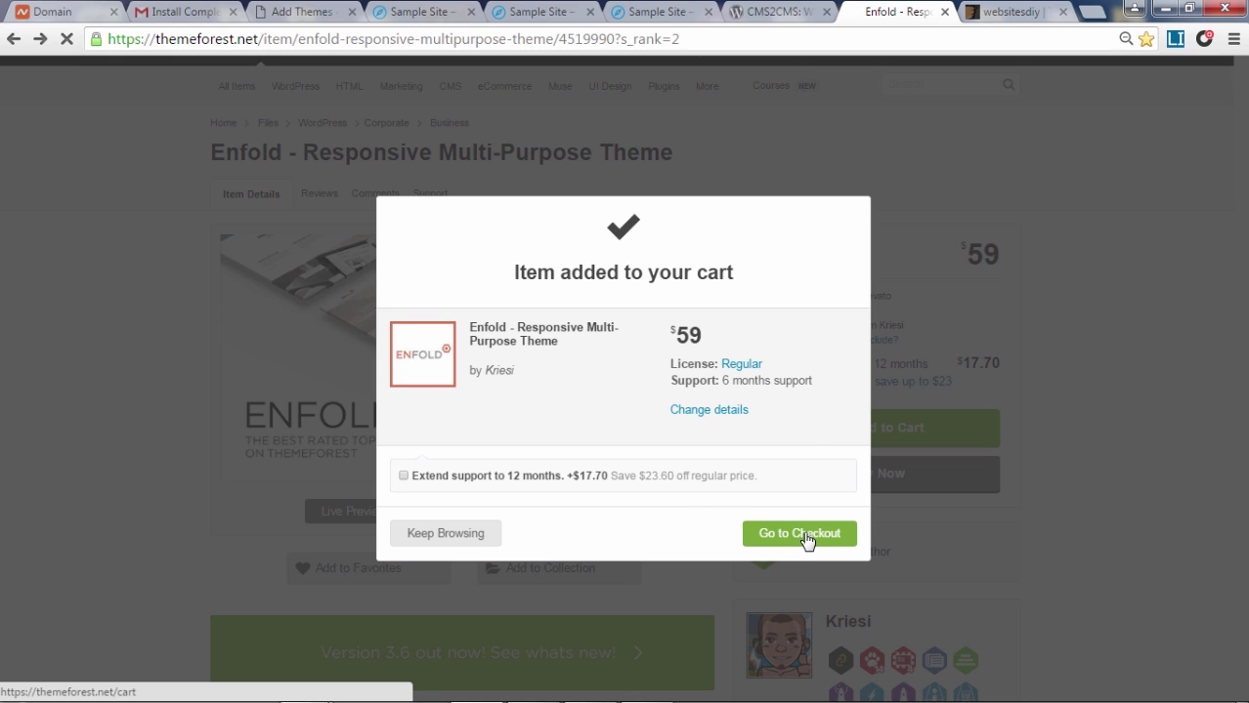
left_click(808, 535)
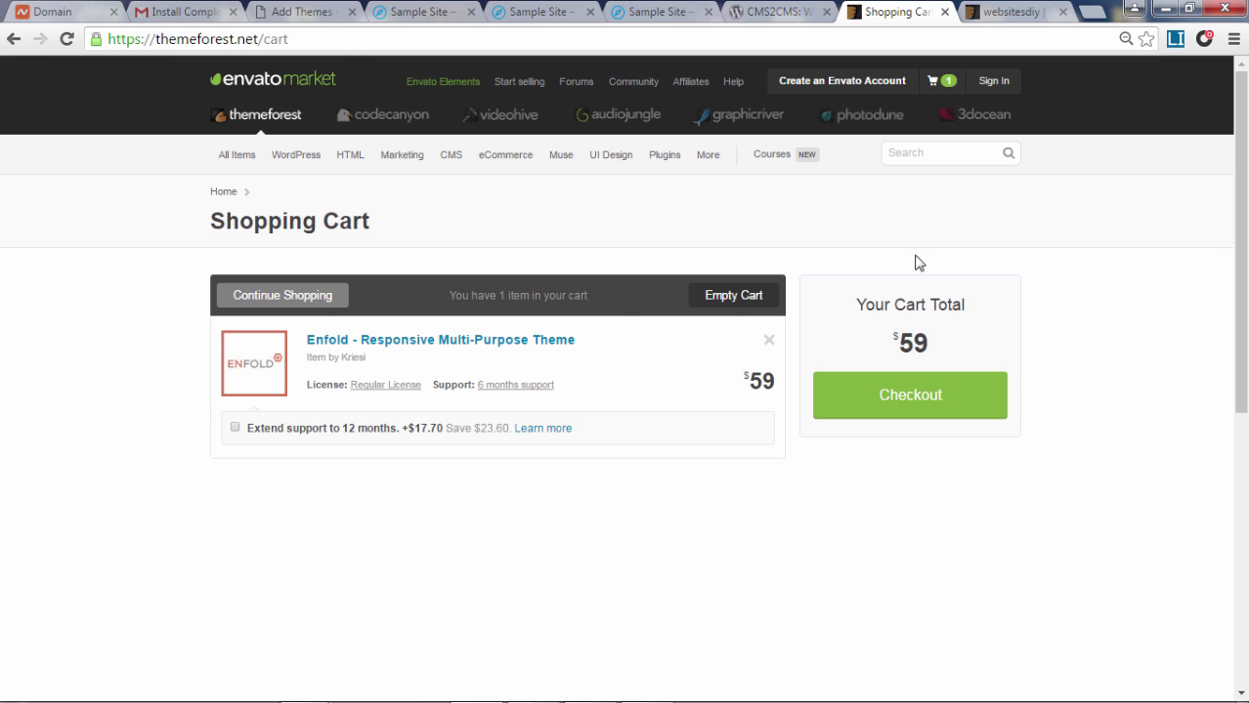
left_click(925, 401)
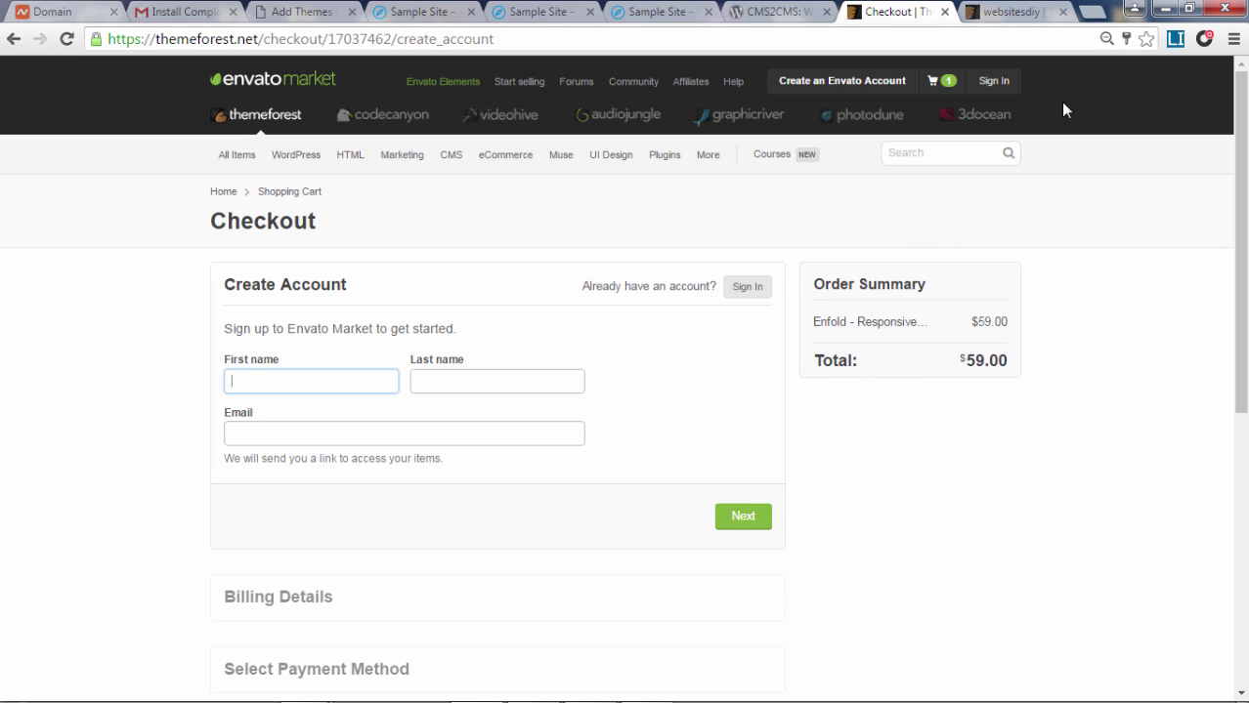
Download the installable WordPress file of the Enfold theme from the signed-in ThemeForest account's purchases and show the browser's full download list
left_click(1014, 11)
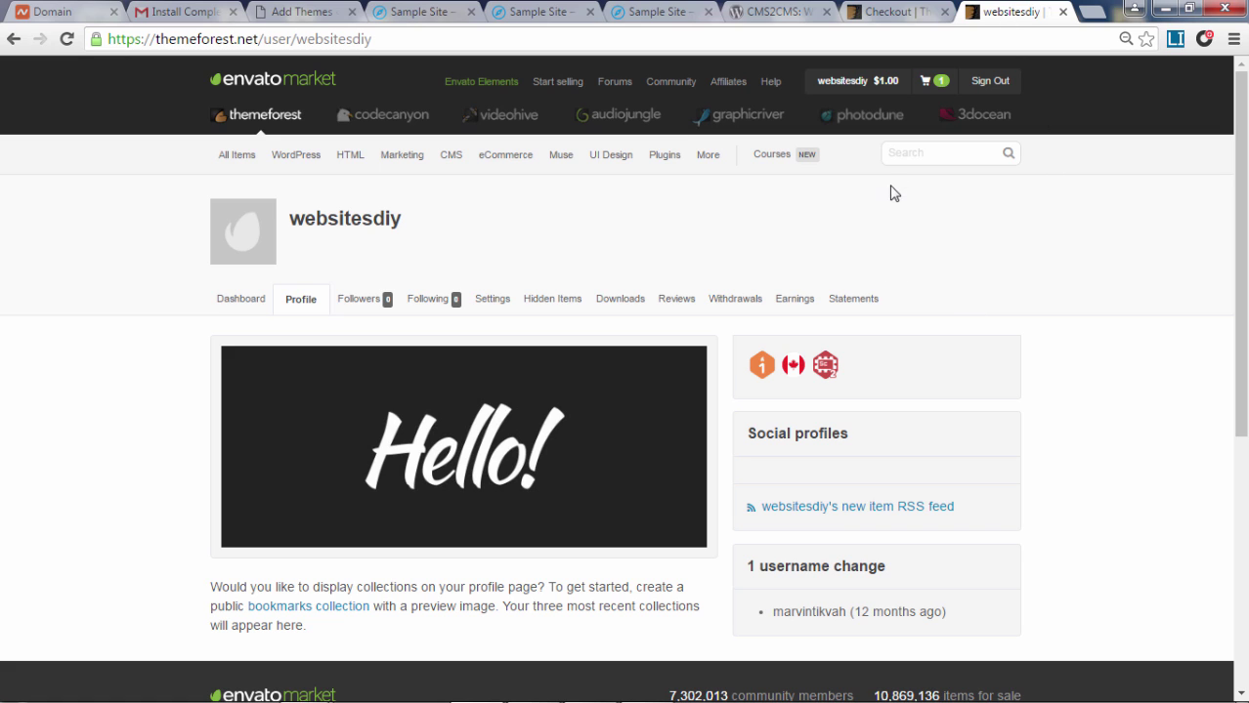
mouse_move(872, 87)
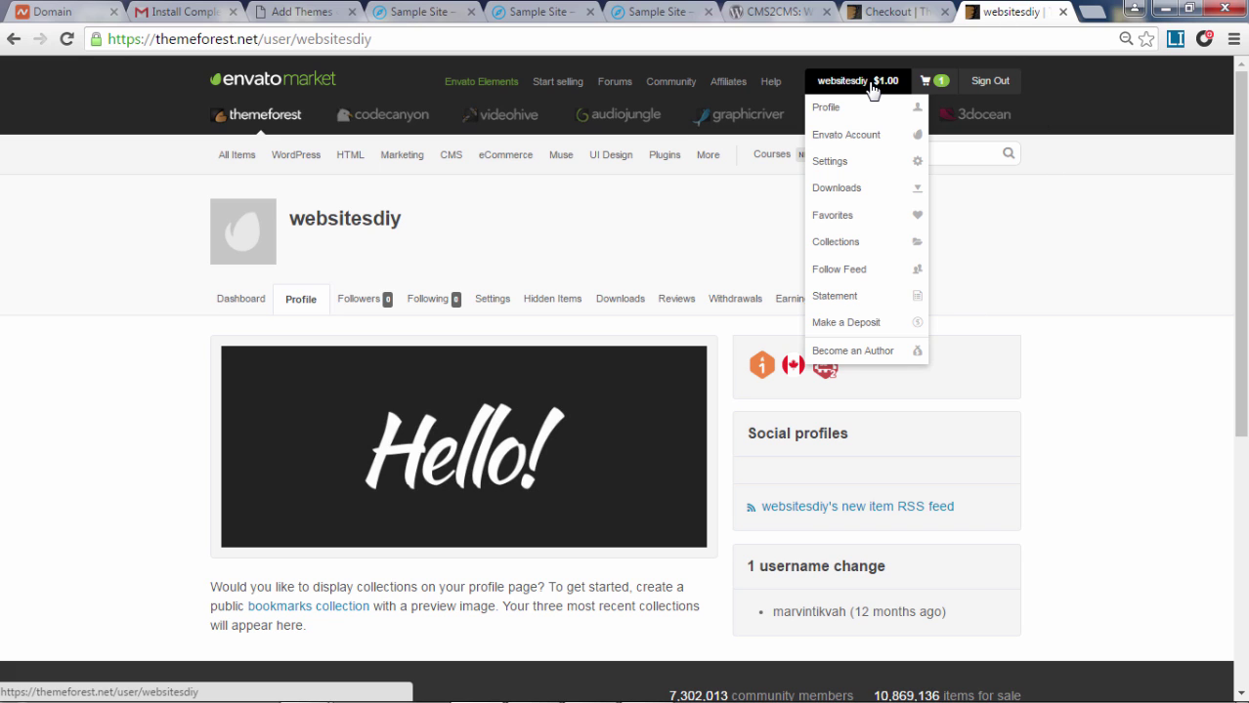
left_click(870, 197)
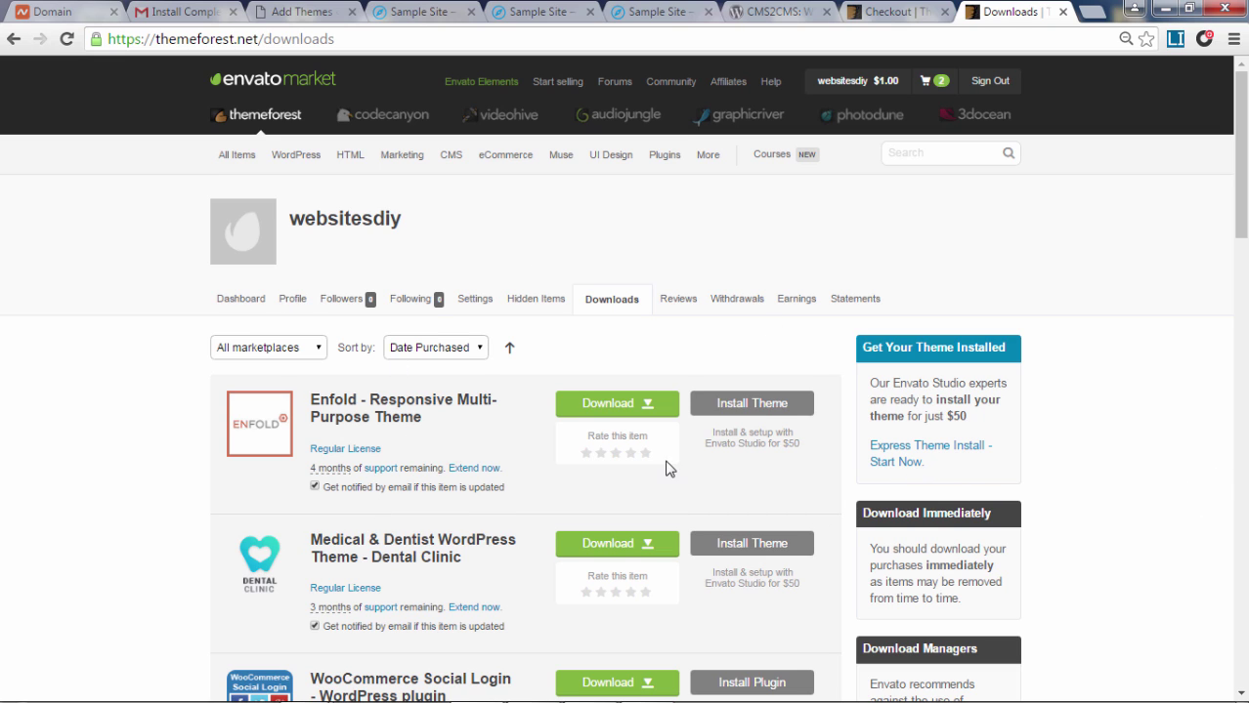
left_click(648, 409)
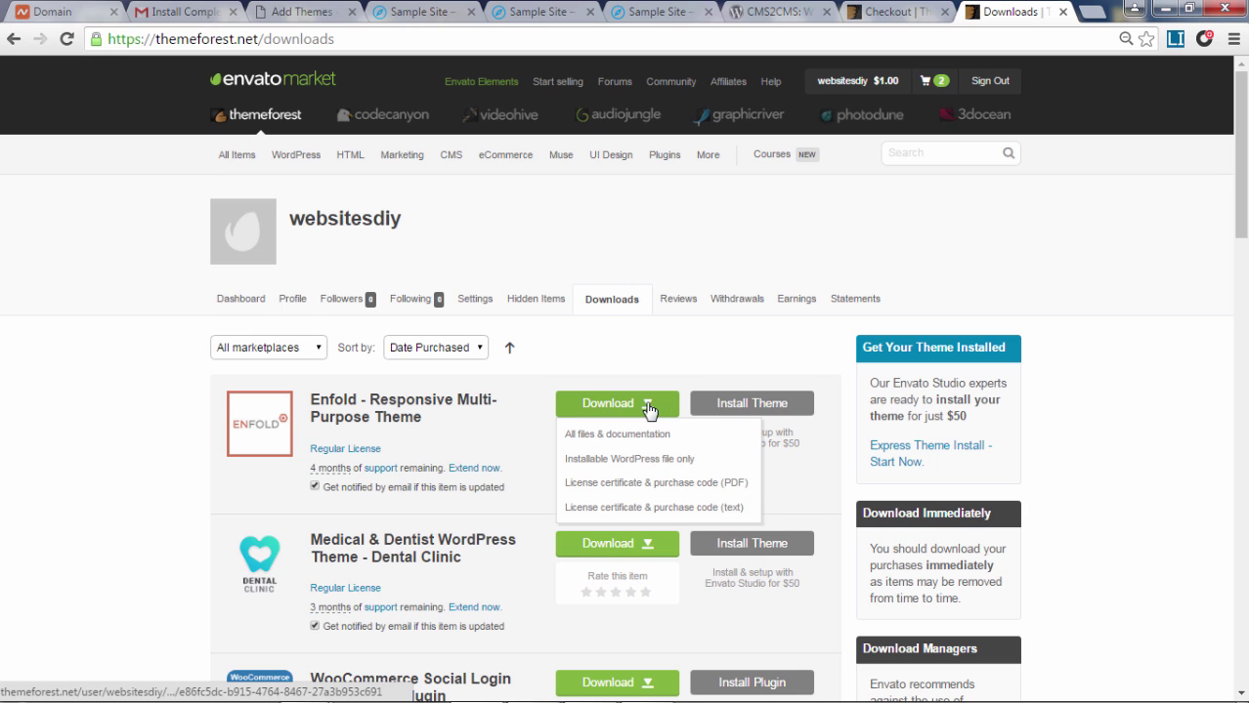
left_click(649, 464)
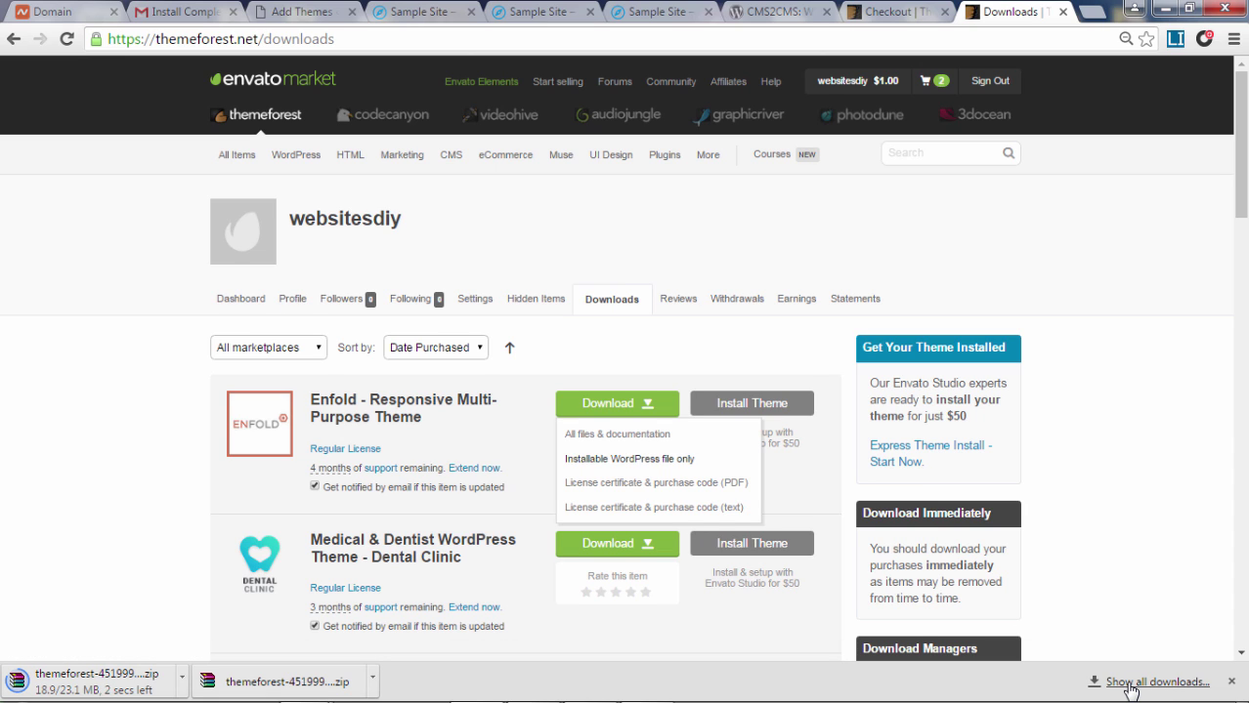
left_click(1131, 683)
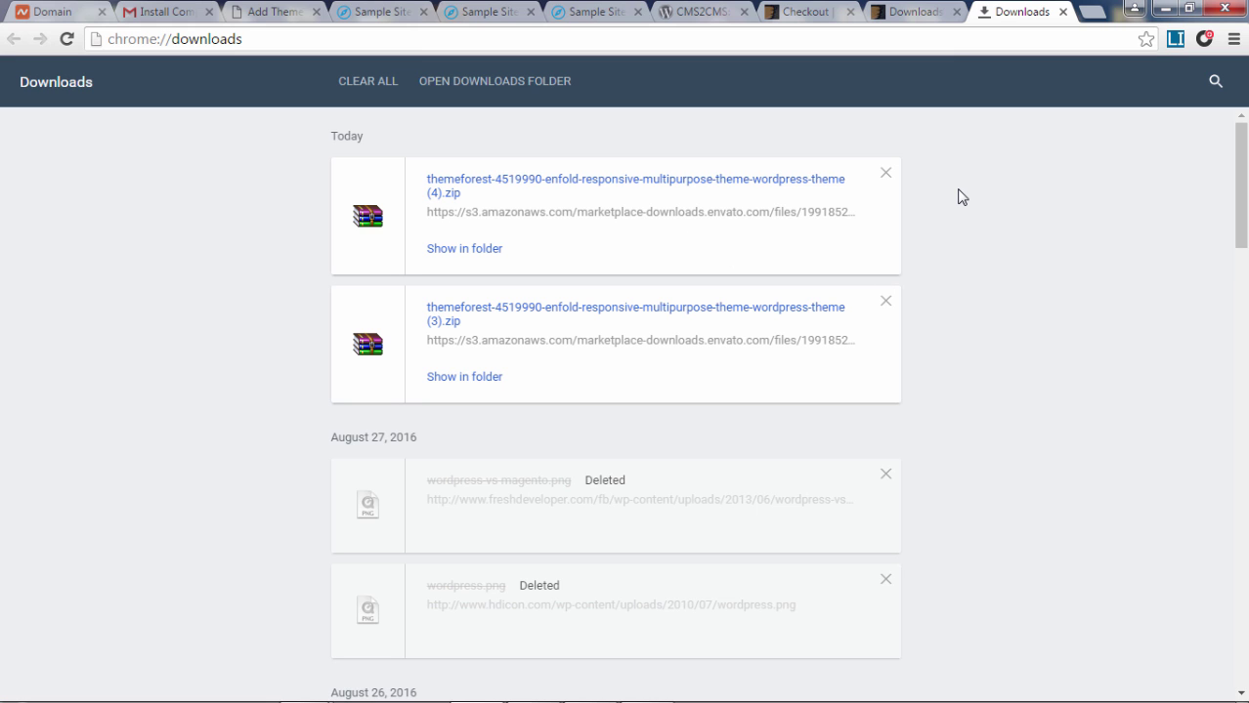
Return to the Sample Site dashboard and open the form for uploading a new theme
left_click(270, 14)
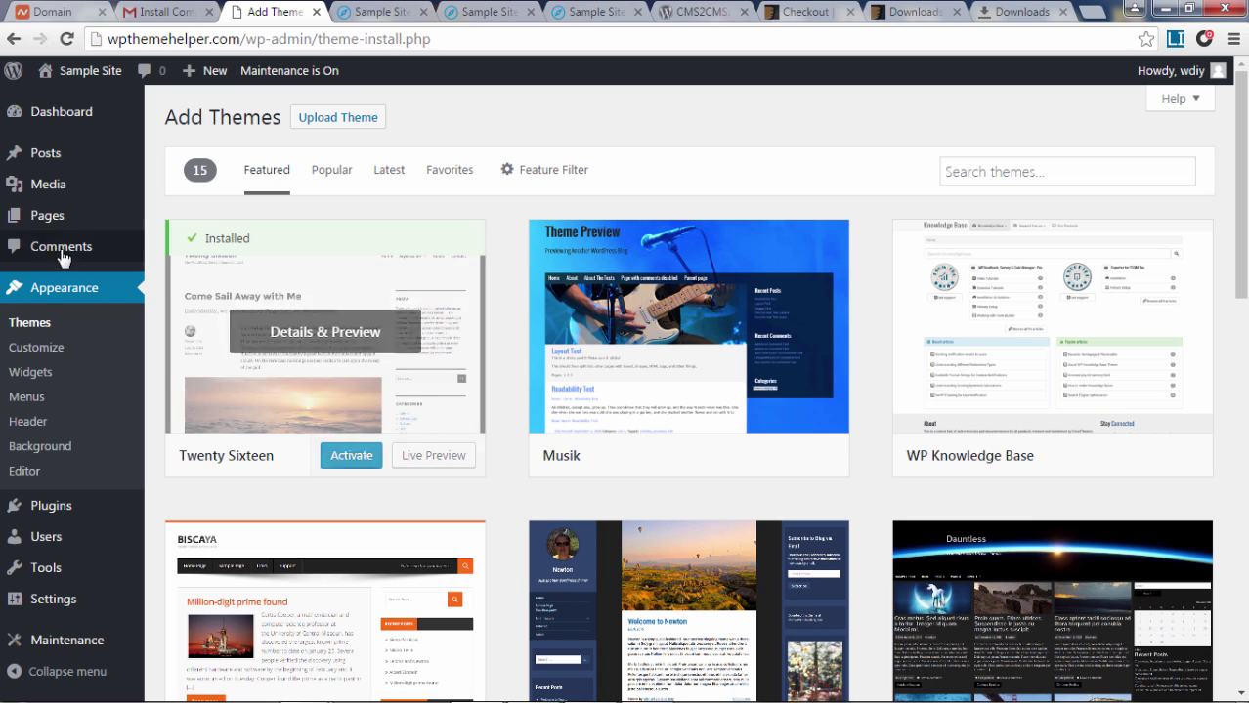
left_click(29, 330)
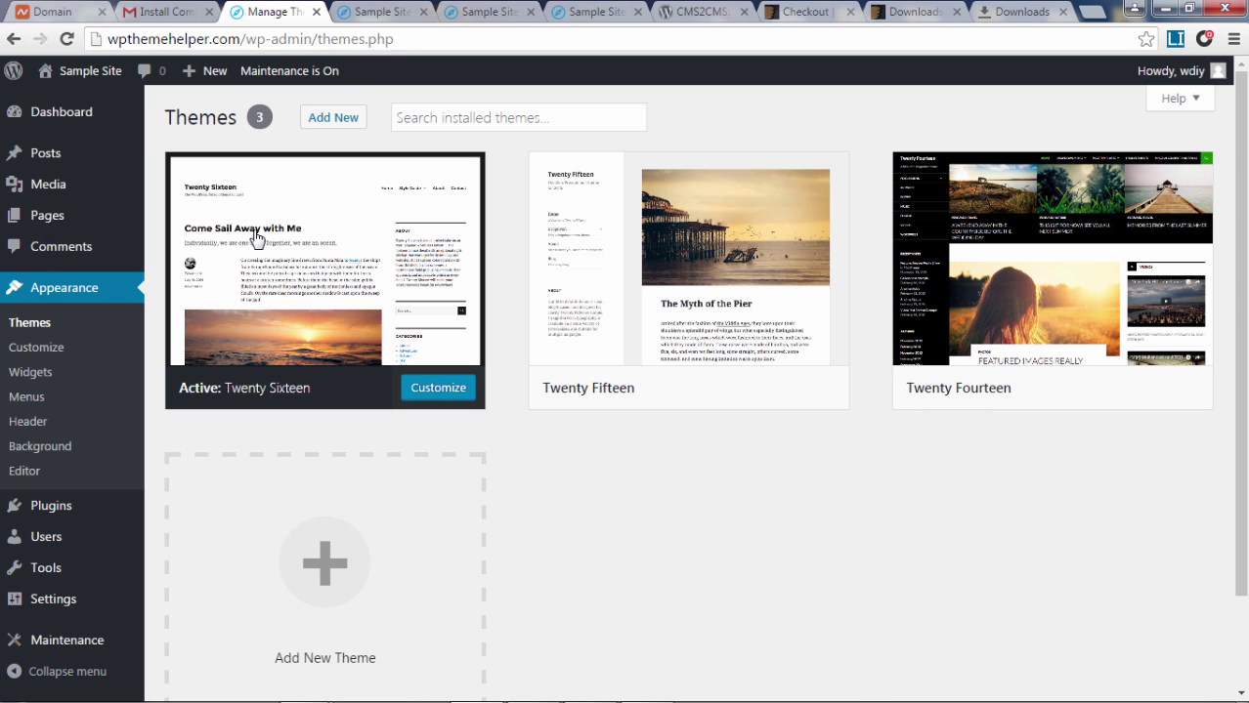
left_click(328, 121)
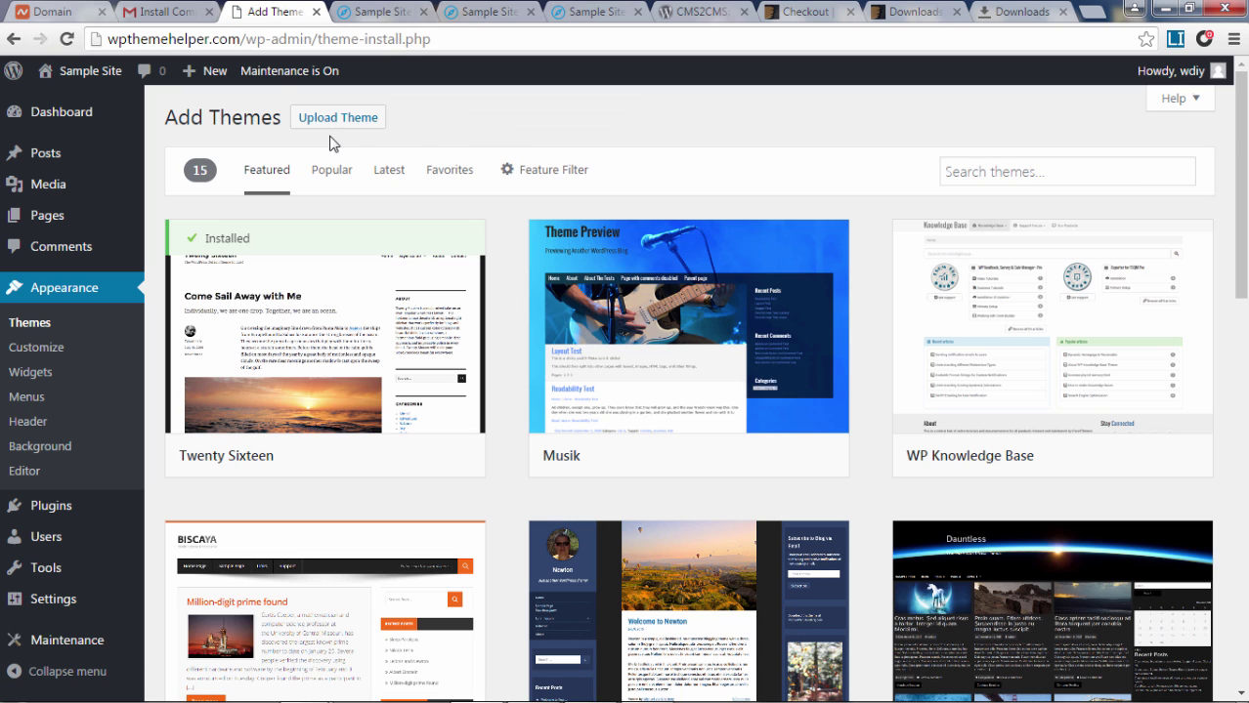
left_click(334, 118)
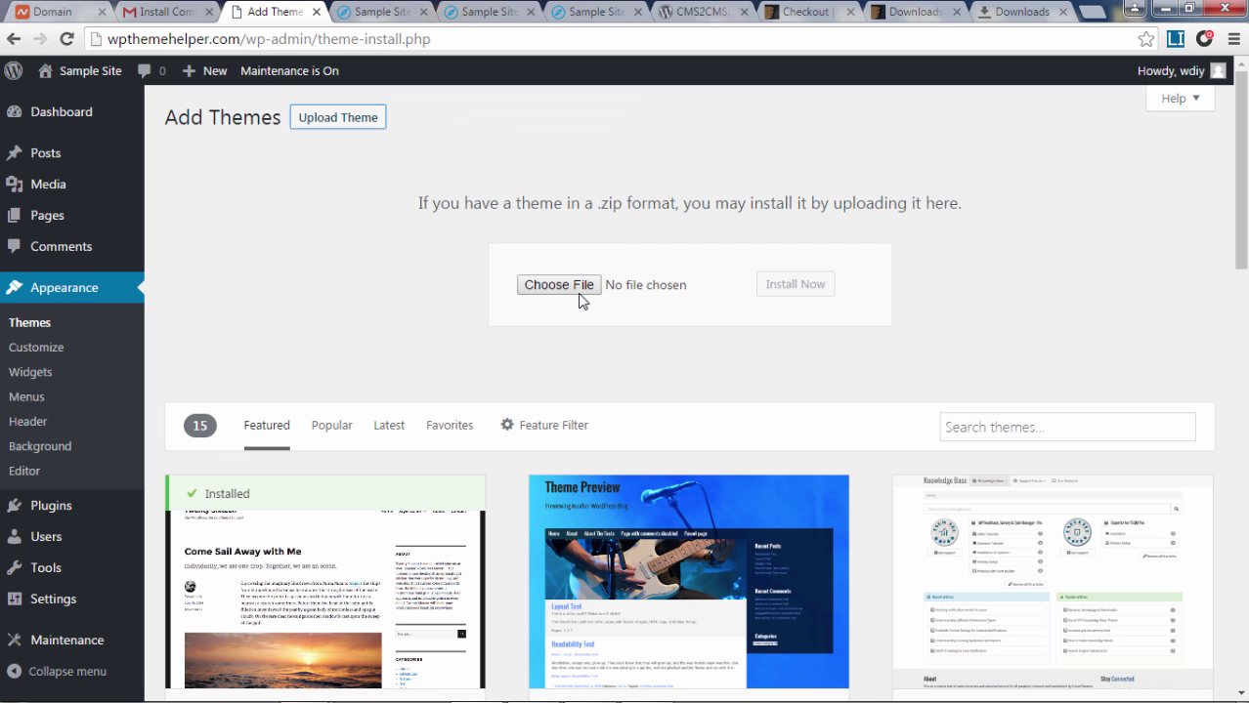
Upload themeforest-4519990-enfold-responsive-multipurpose-theme-wordpress-theme.zip from the Theme folder, install it and activate the theme
left_click(553, 294)
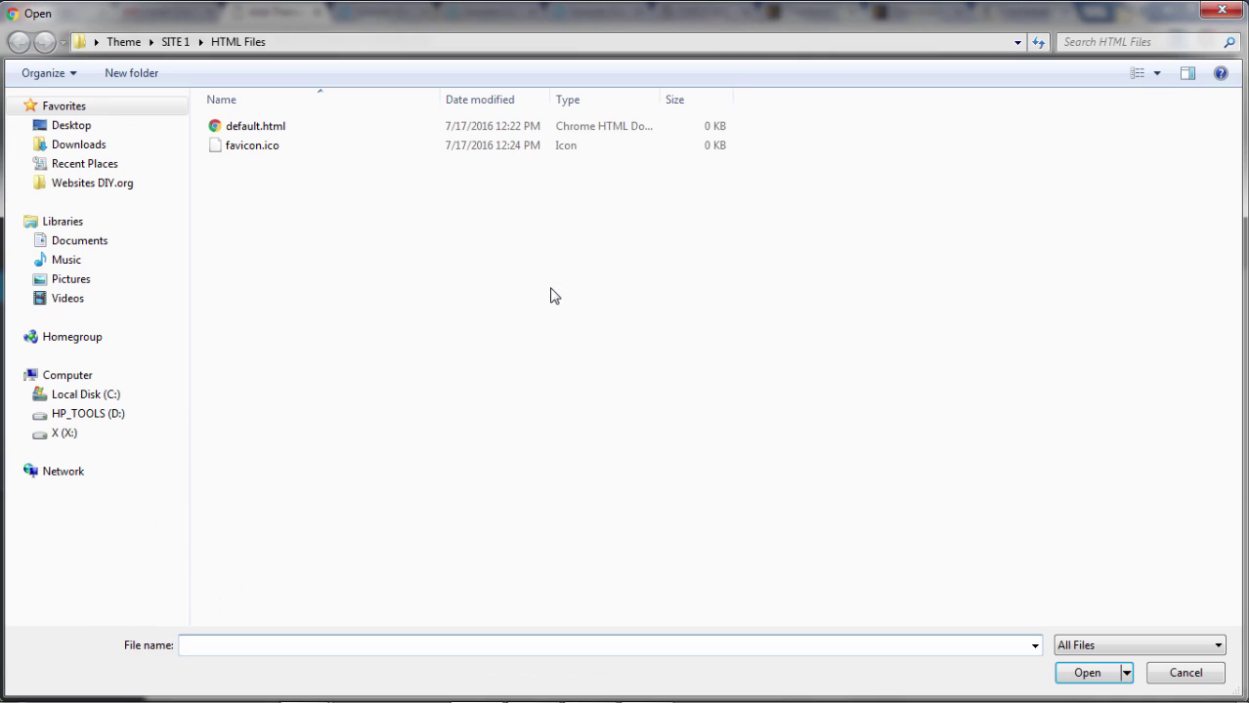
left_click(127, 184)
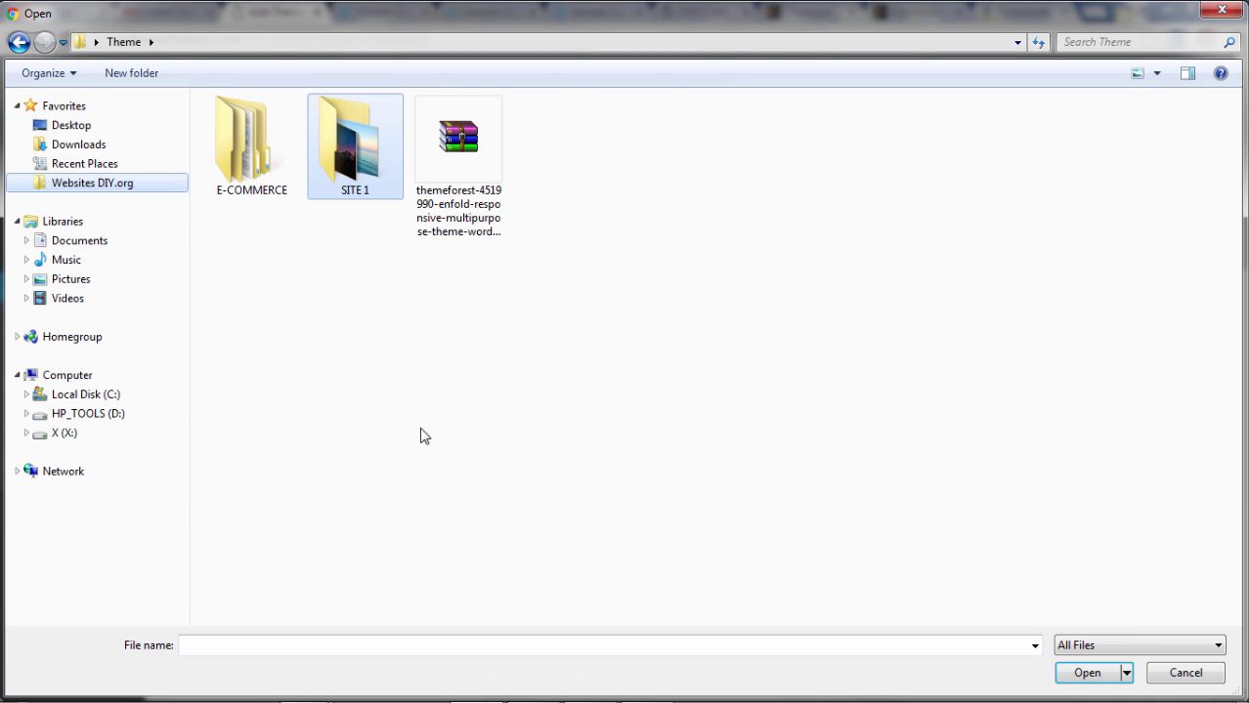
left_click(469, 164)
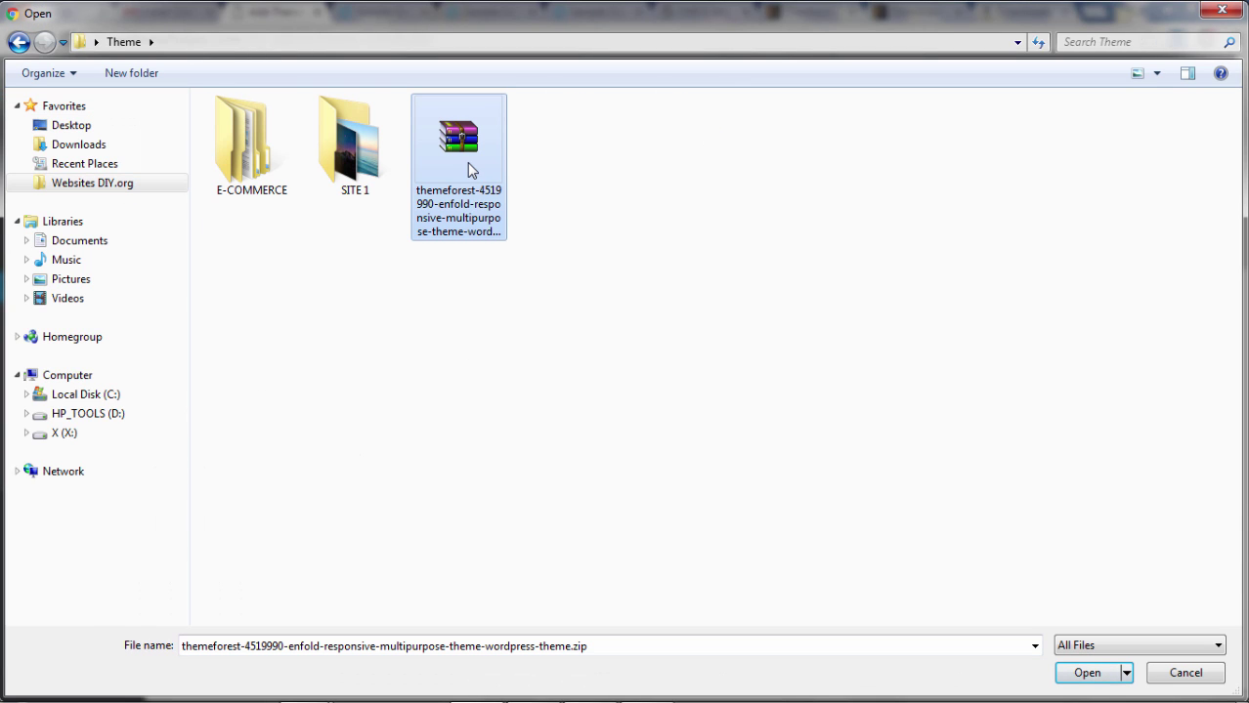
left_click(1084, 674)
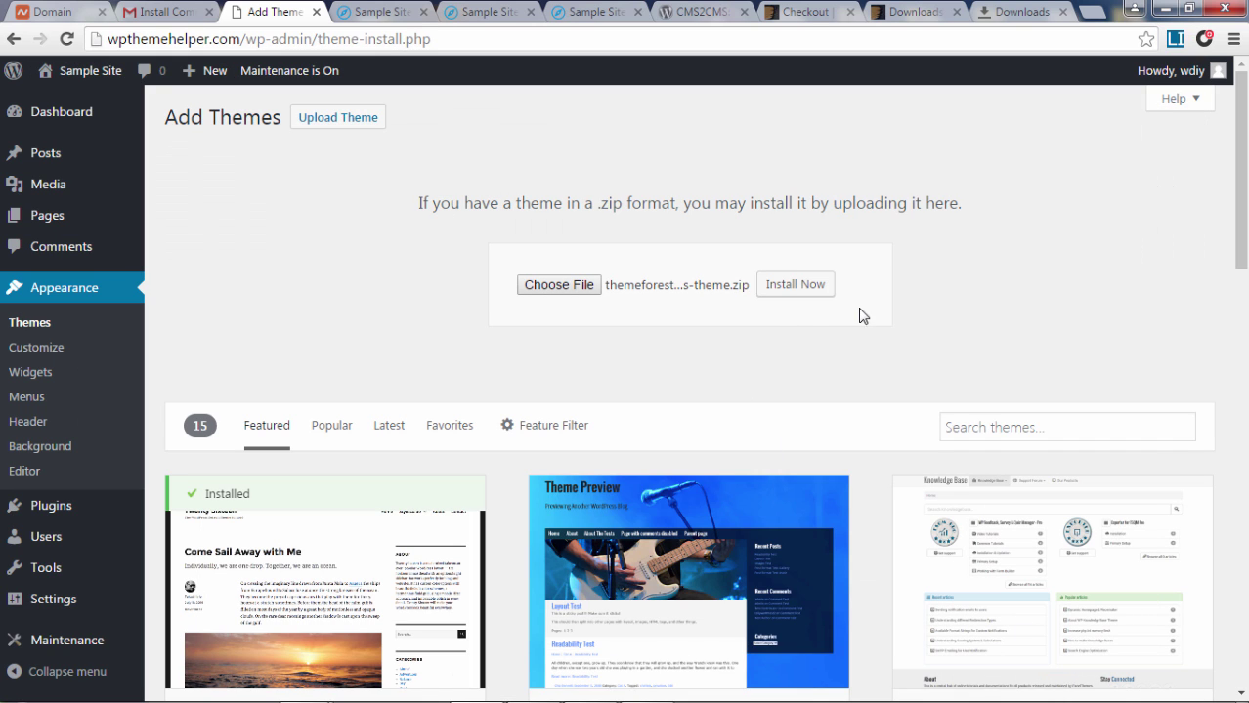
left_click(803, 289)
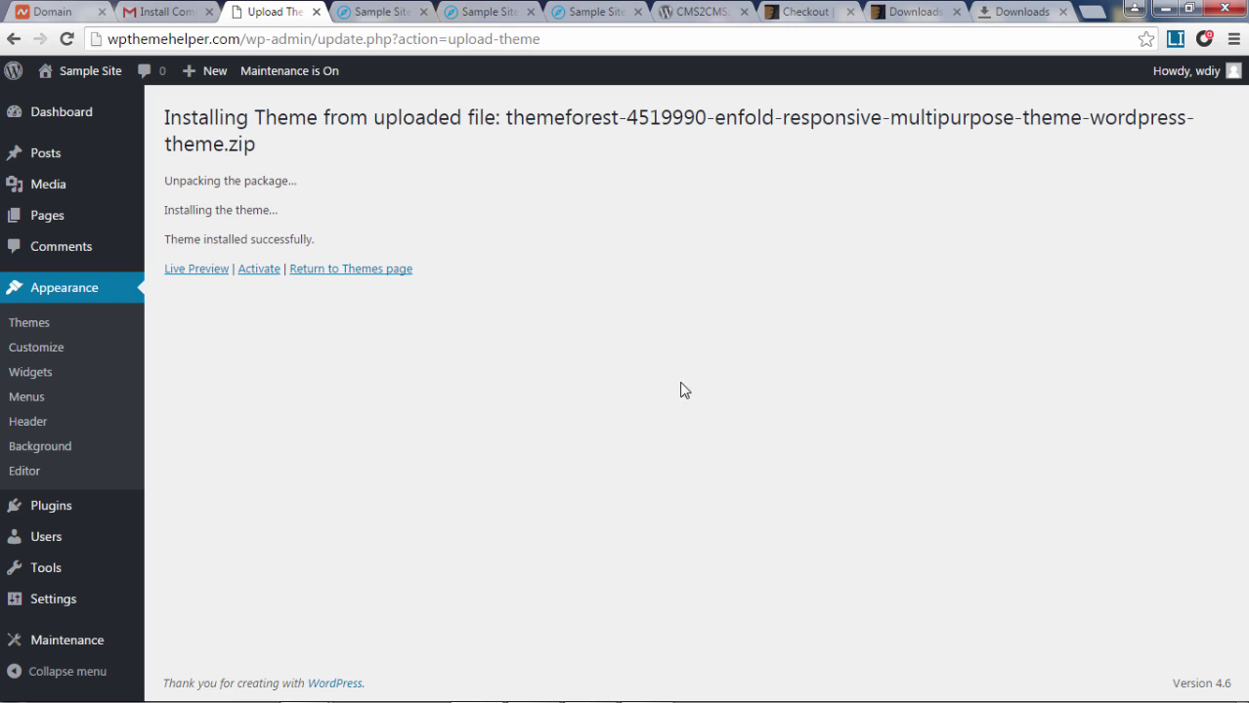
left_click(255, 274)
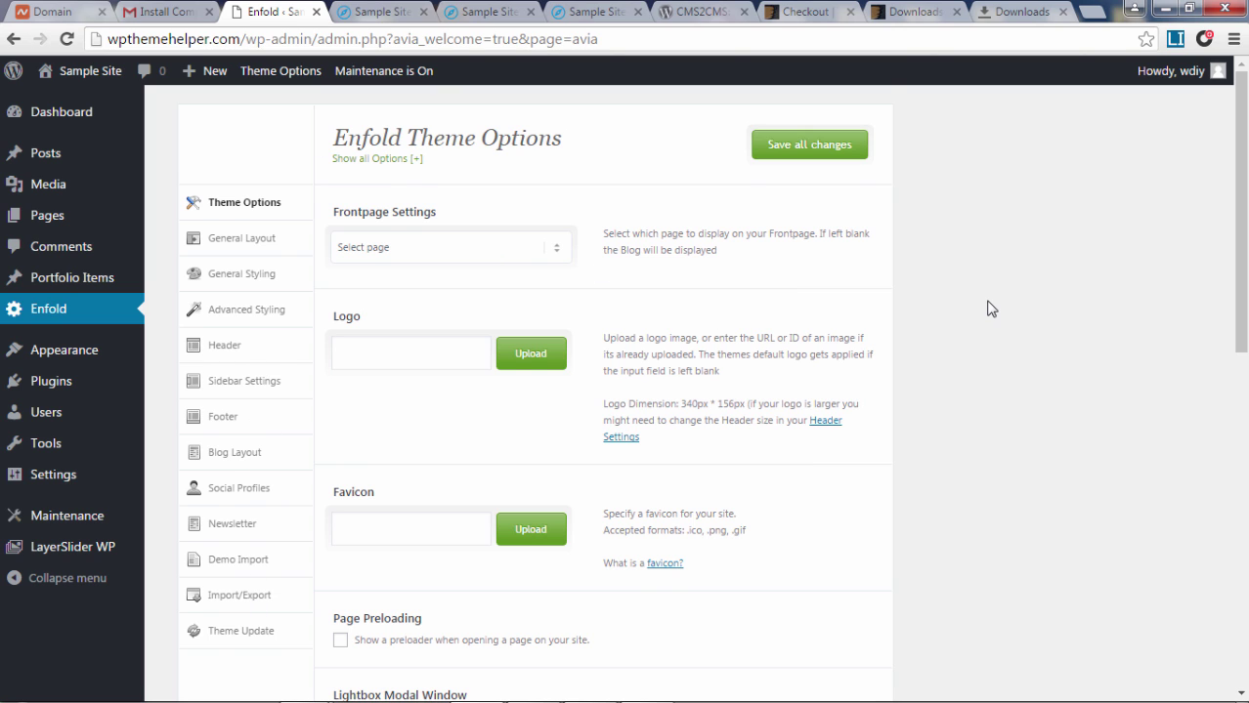
Import Enfold's Default Demo from the theme's demo imports and accept overwriting the current theme option settings
scroll(967, 352, "down", 3)
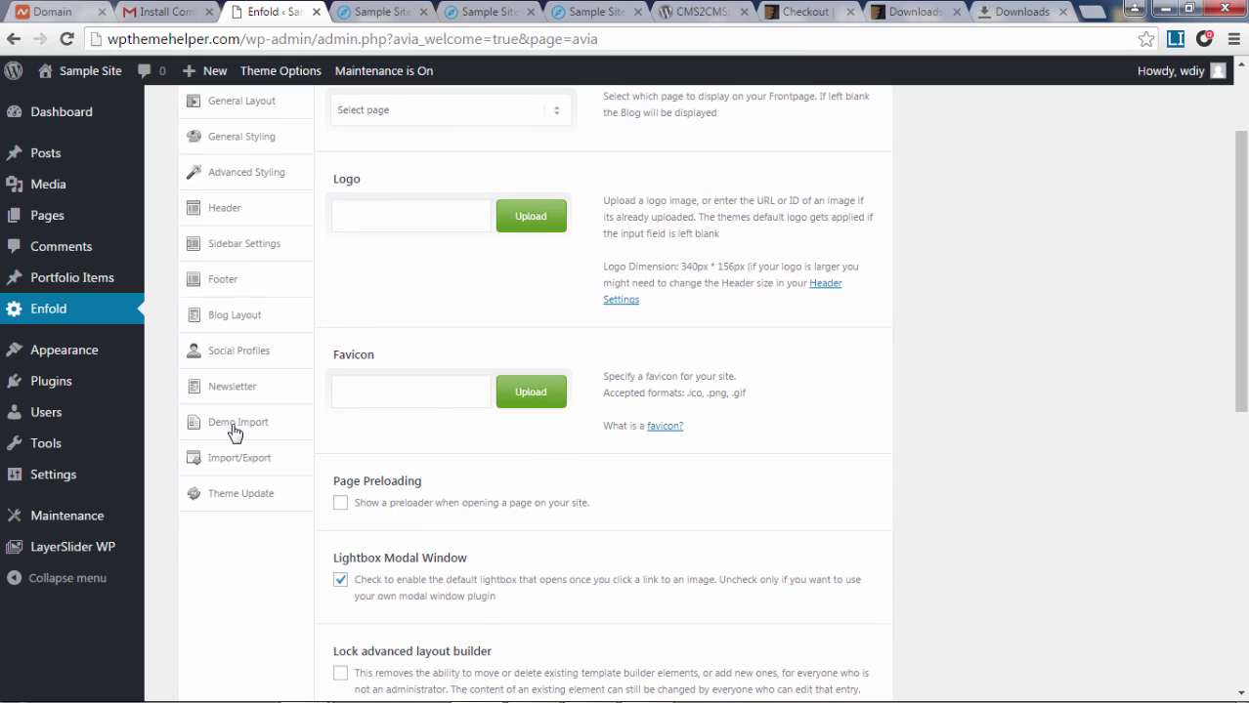
left_click(251, 428)
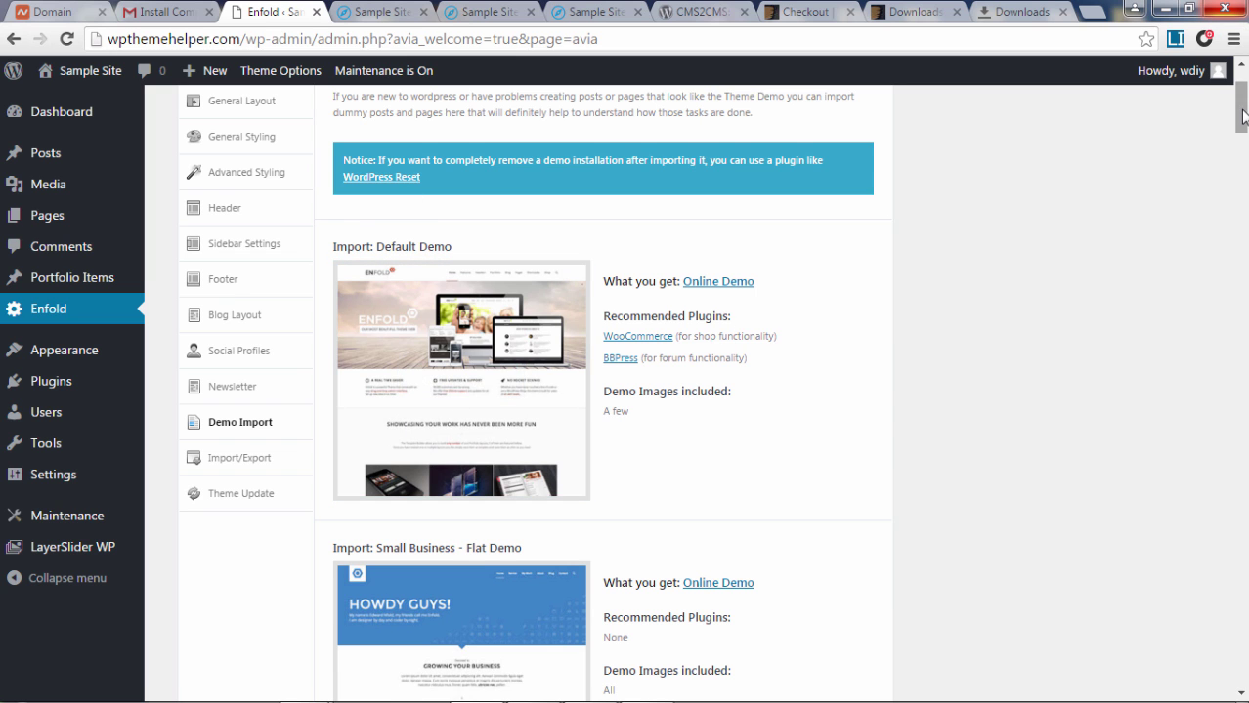
left_click_drag(1242, 124, 1243, 96)
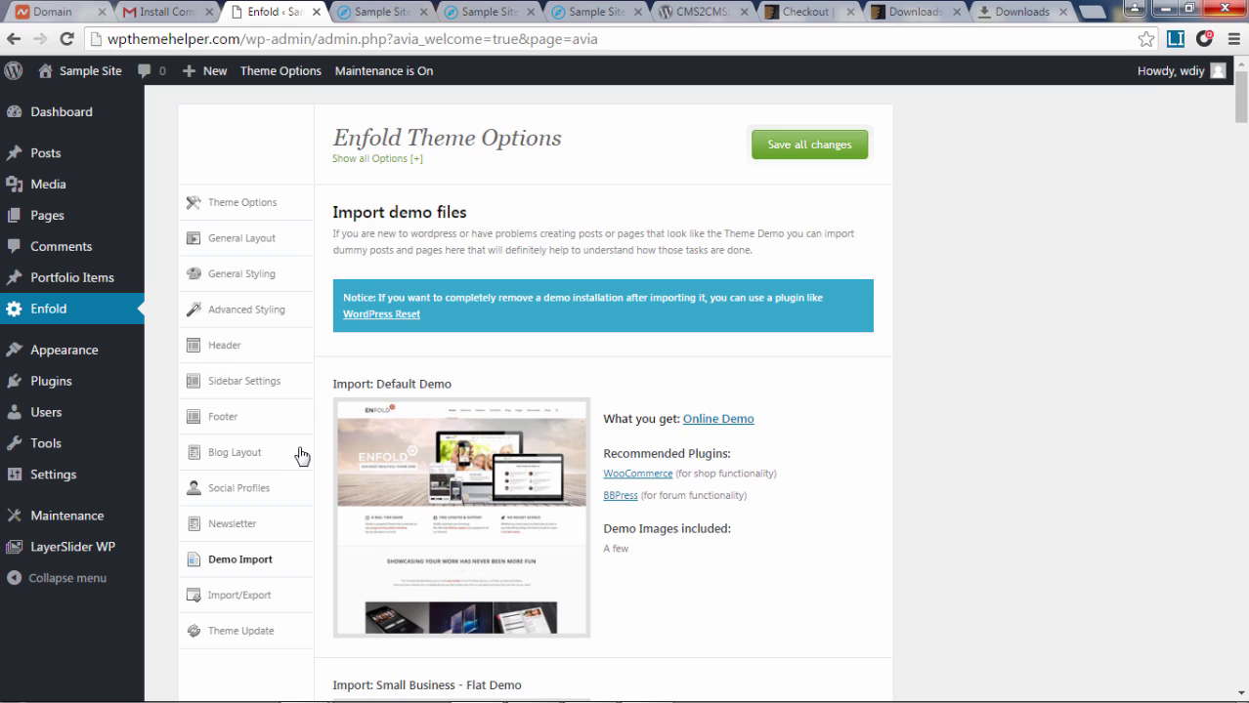
mouse_move(576, 601)
scroll(576, 601, "down", 1)
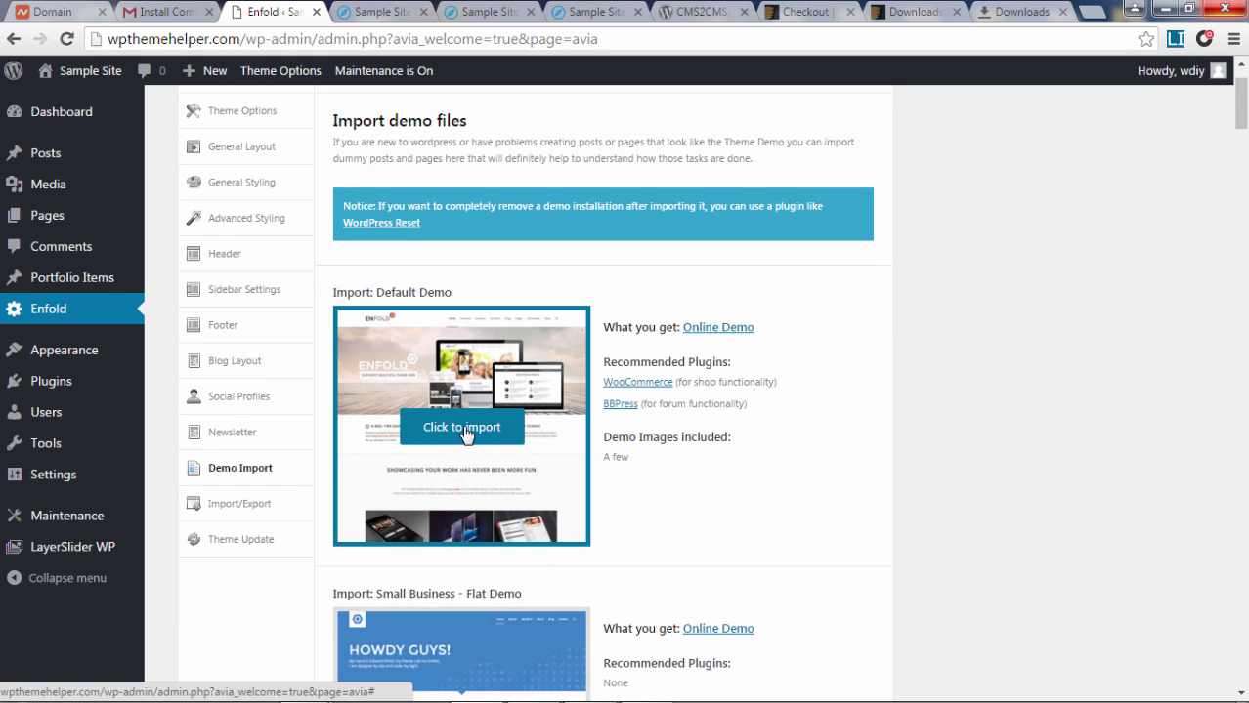
left_click(456, 439)
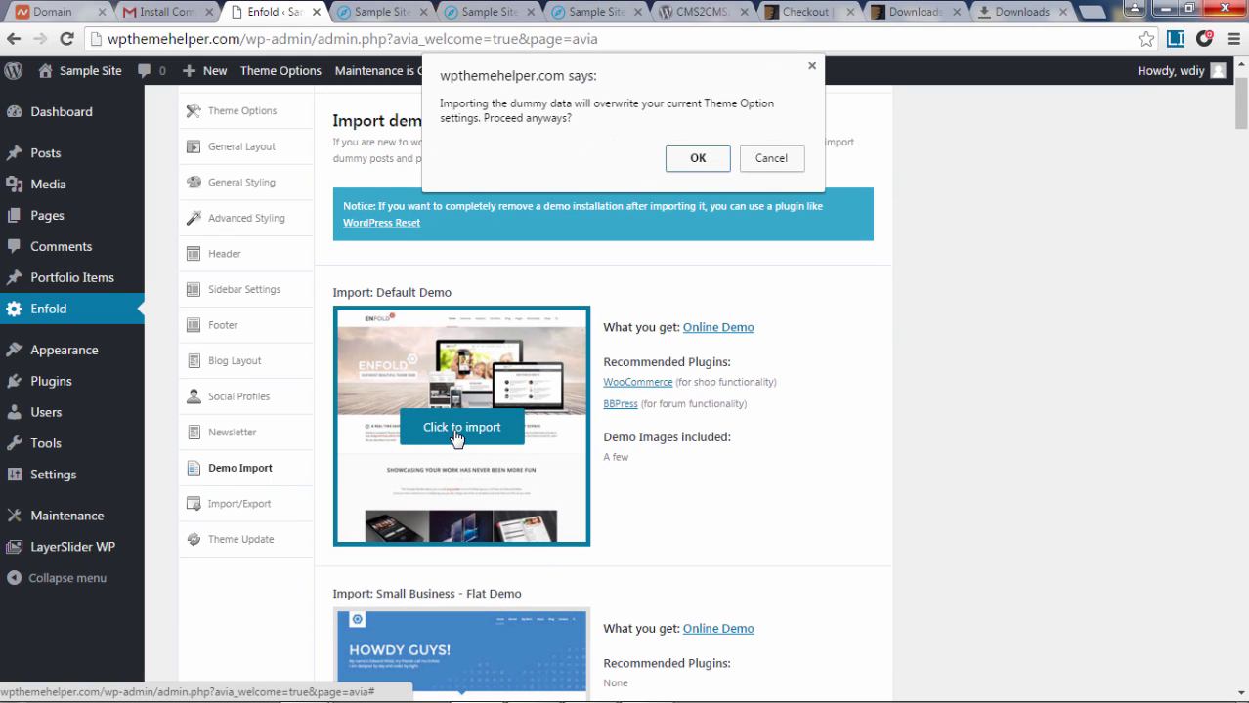
left_click(698, 158)
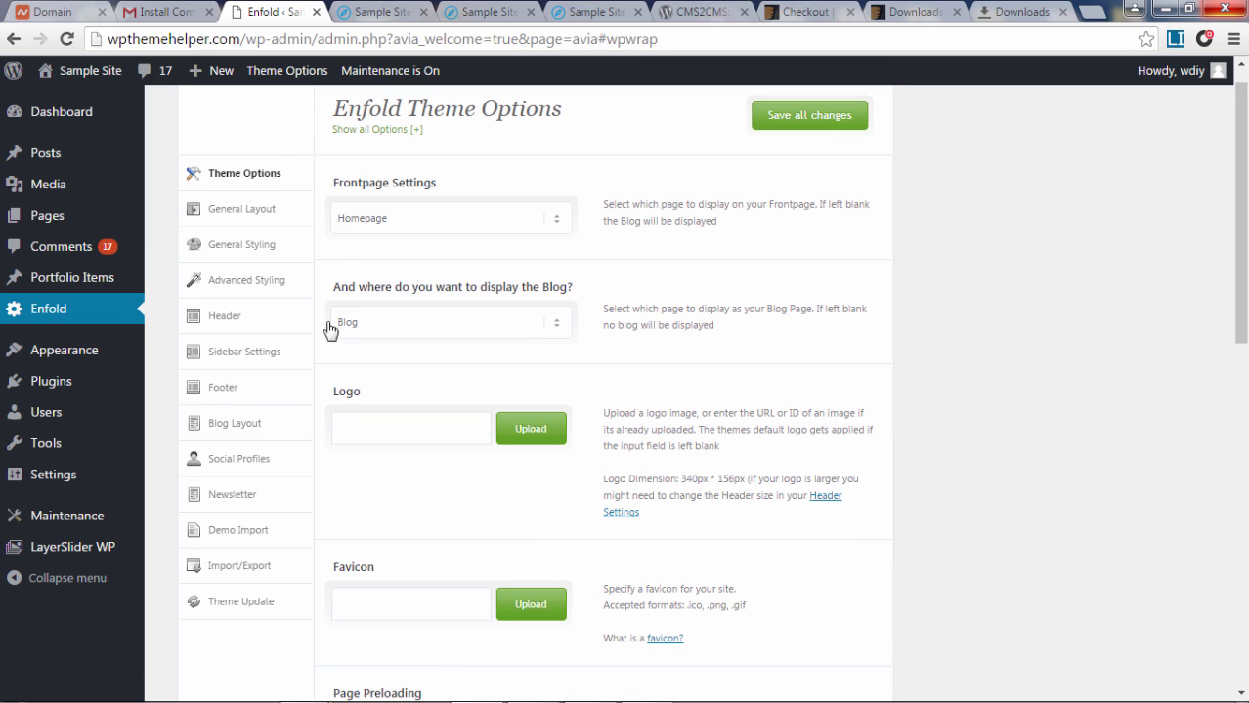
Open the live Sample Site in a new browser tab and look over the Enfold front page and its navigation
mouse_move(88, 78)
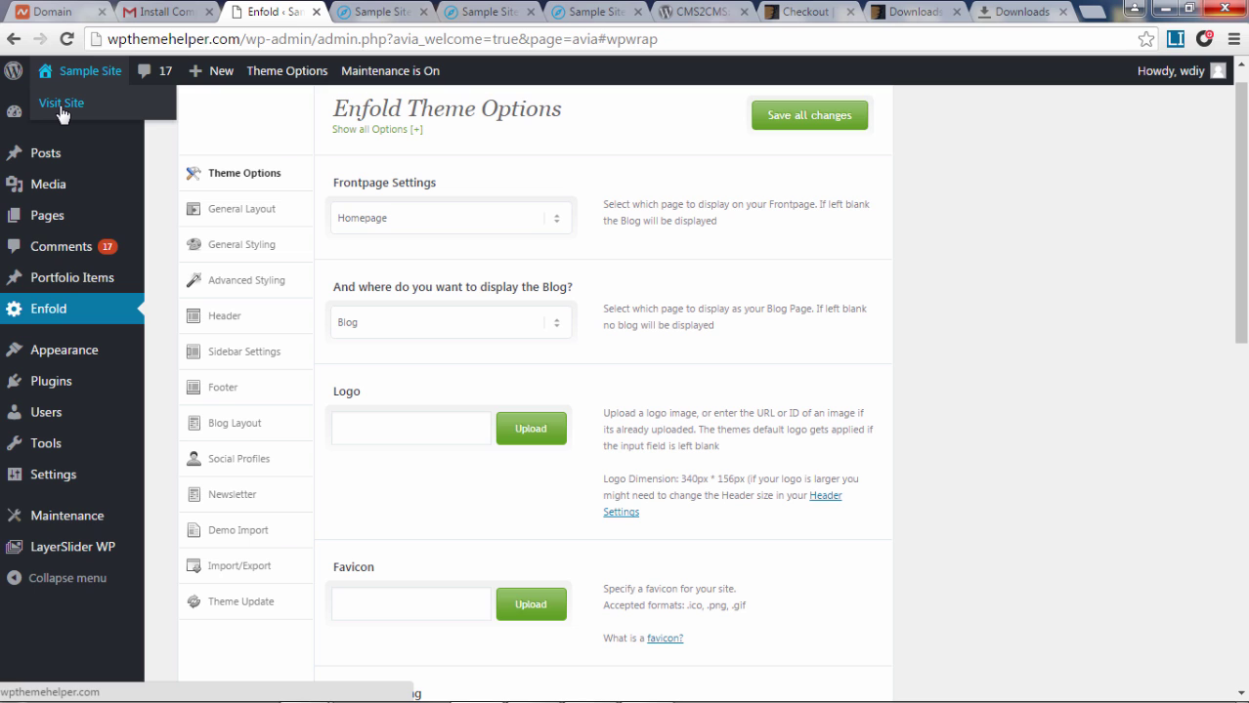
right_click(61, 114)
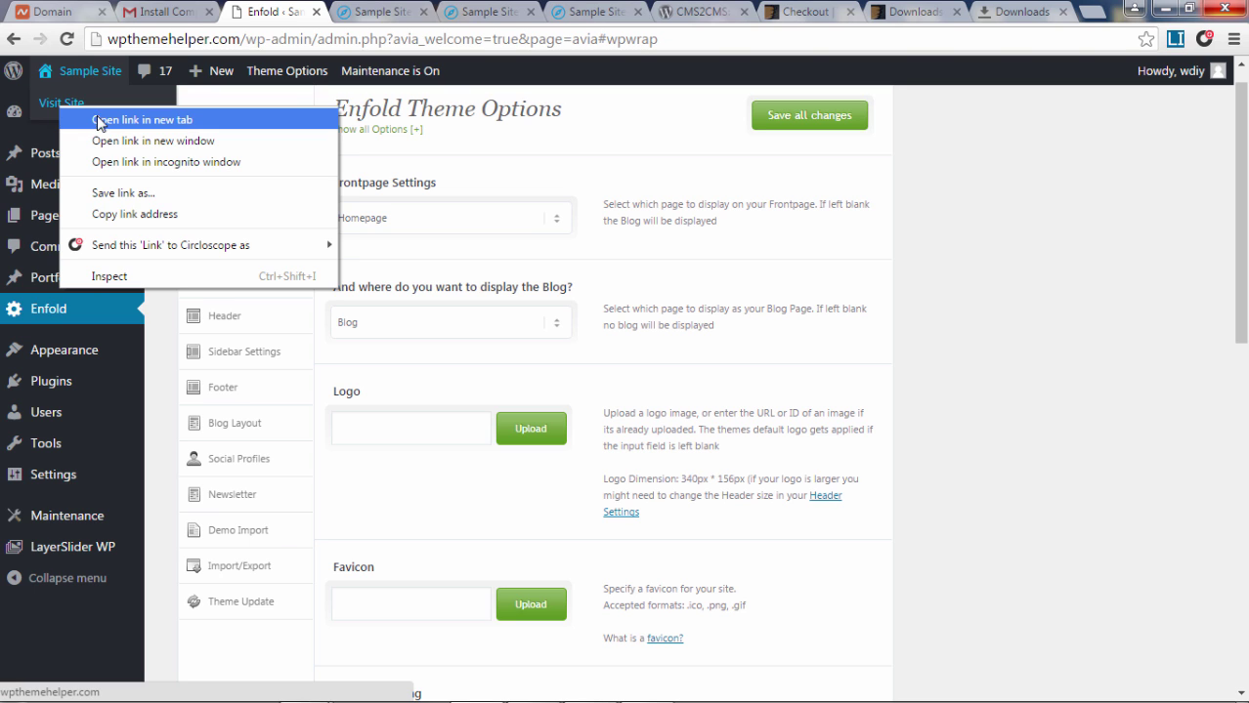
left_click(90, 118)
left_click(340, 13)
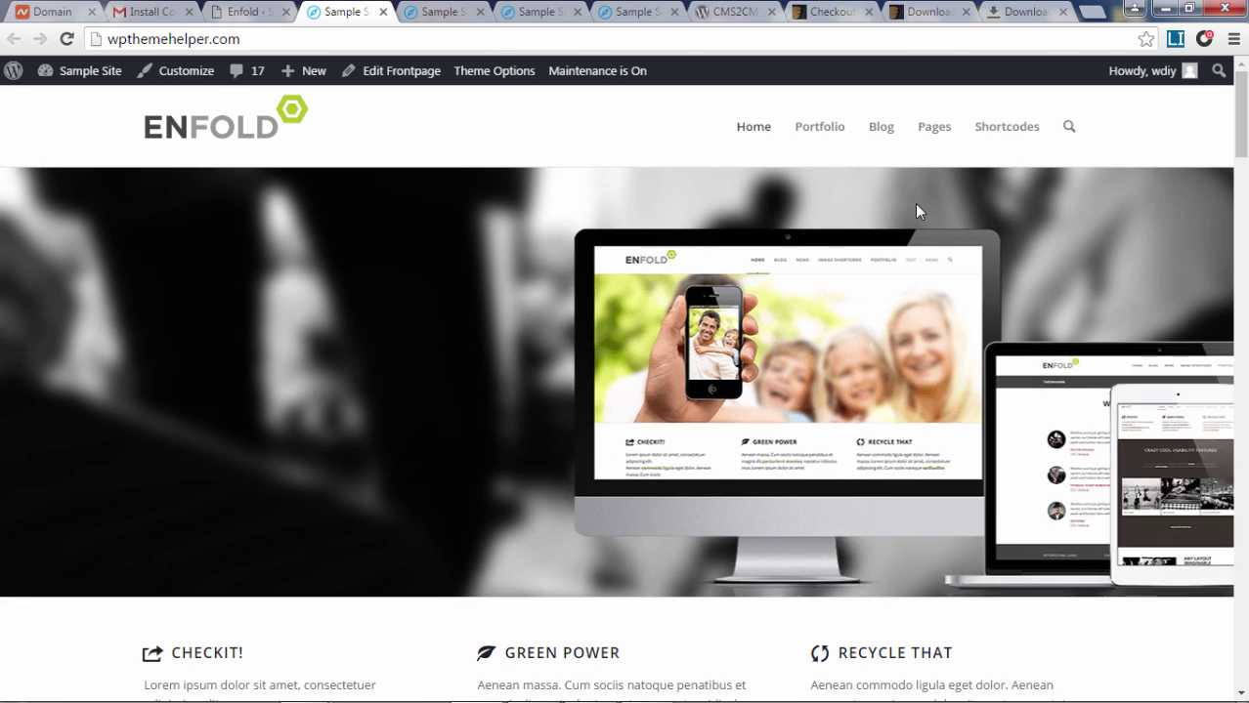
left_click_drag(1245, 117, 1243, 89)
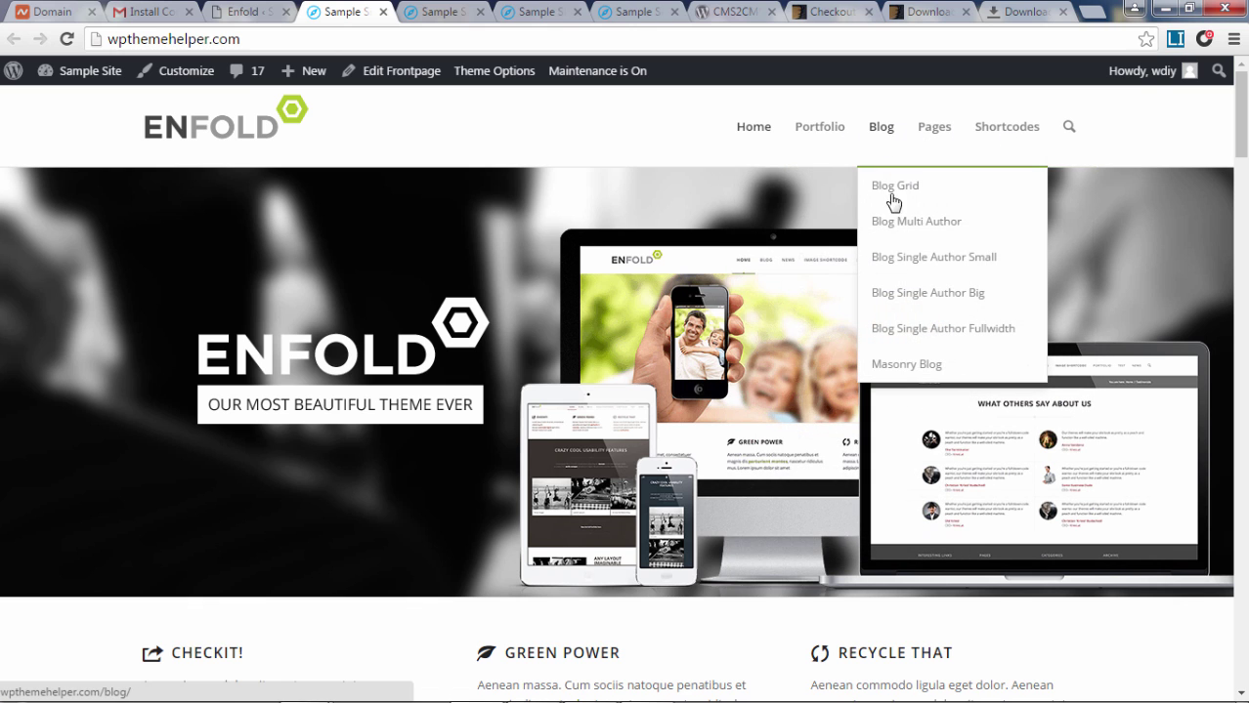
Open the demo page with the transparent header and examine its sections from the slider down to the footer
mouse_move(741, 128)
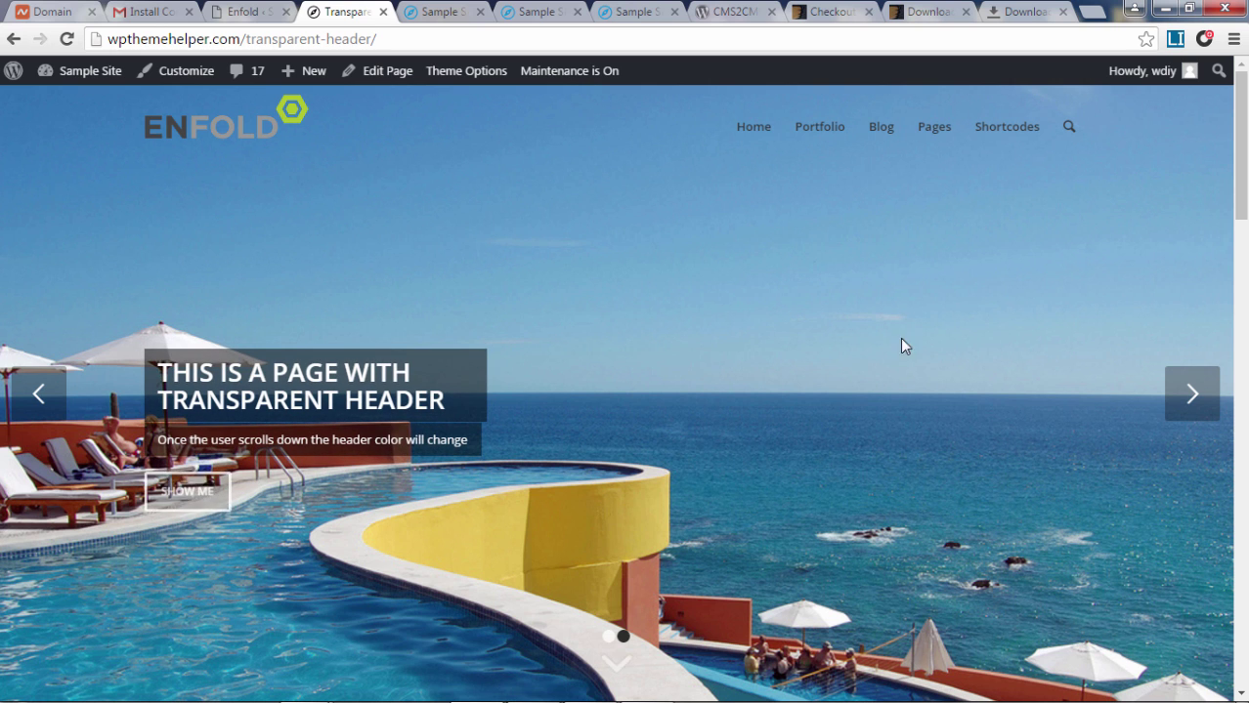
scroll(961, 306, "down", 5)
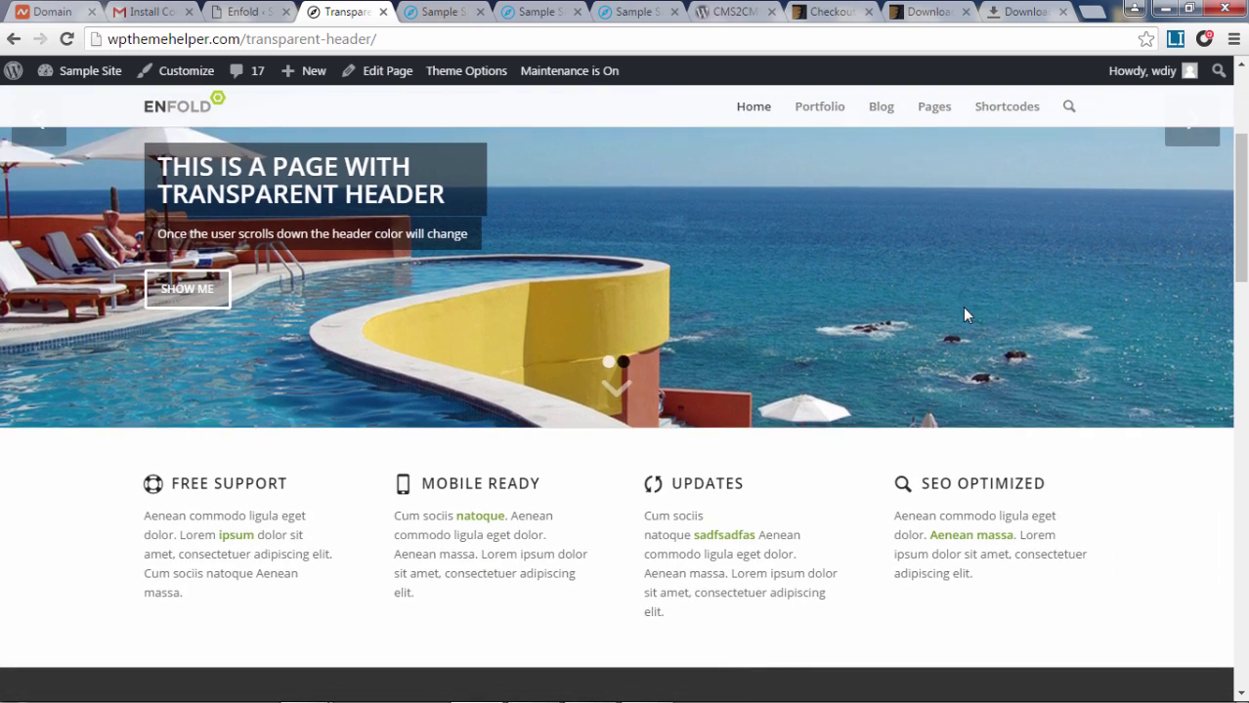
scroll(961, 311, "down", 3)
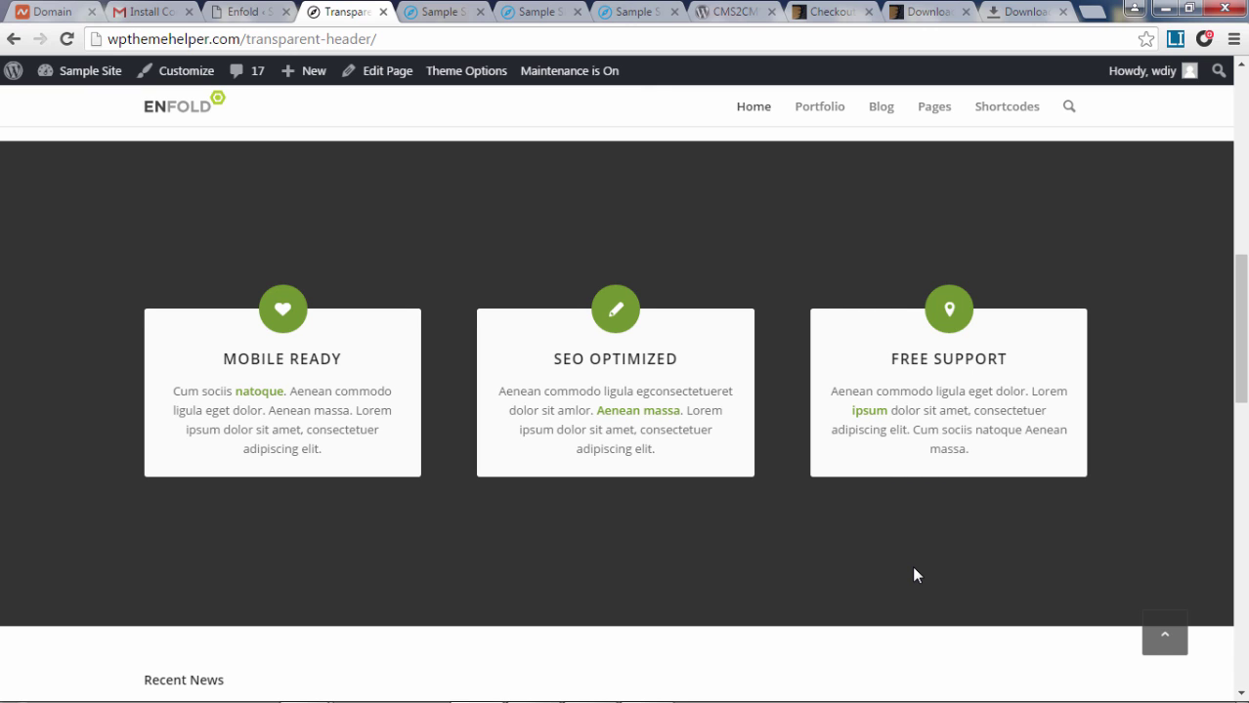
scroll(911, 576, "down", 2)
scroll(868, 479, "down", 1)
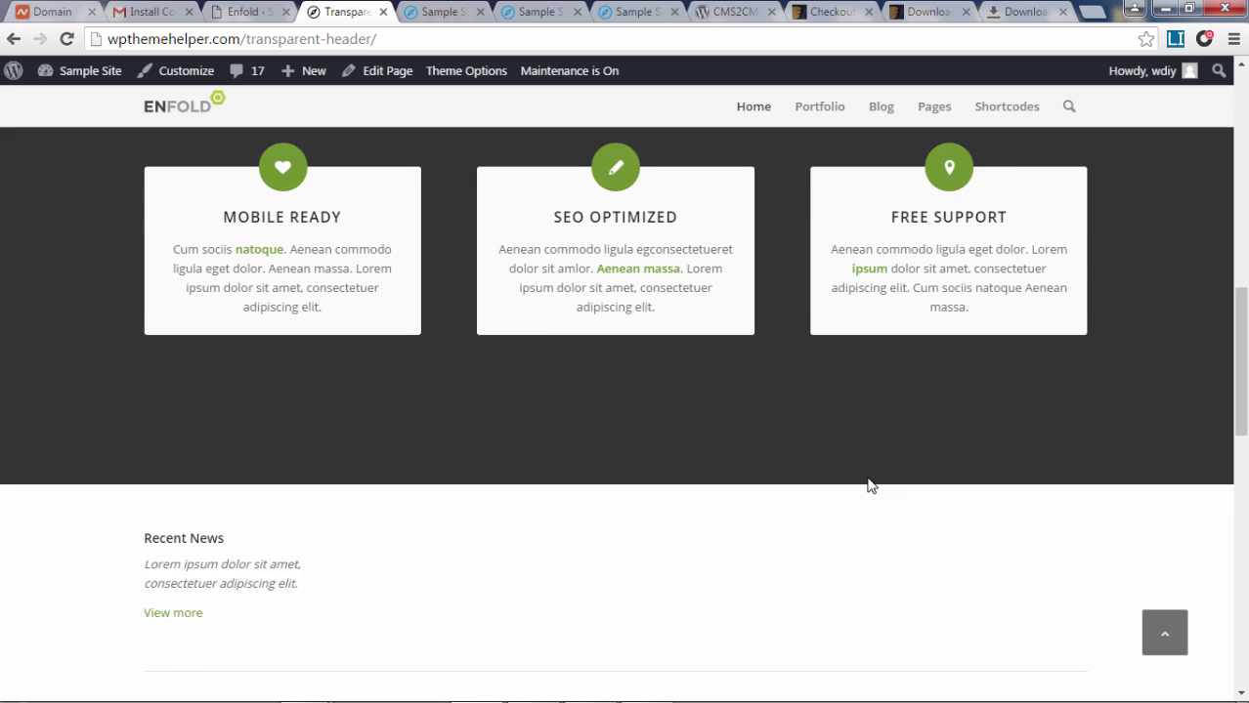
scroll(867, 485, "down", 5)
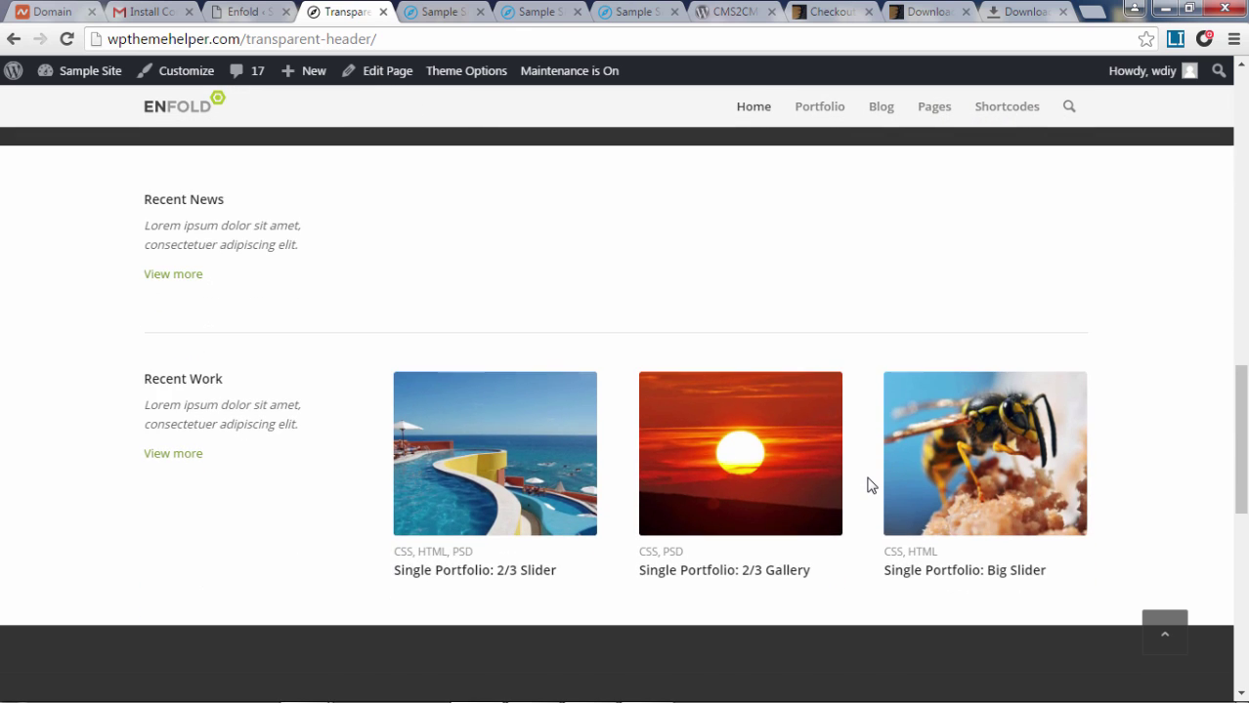
scroll(869, 485, "down", 4)
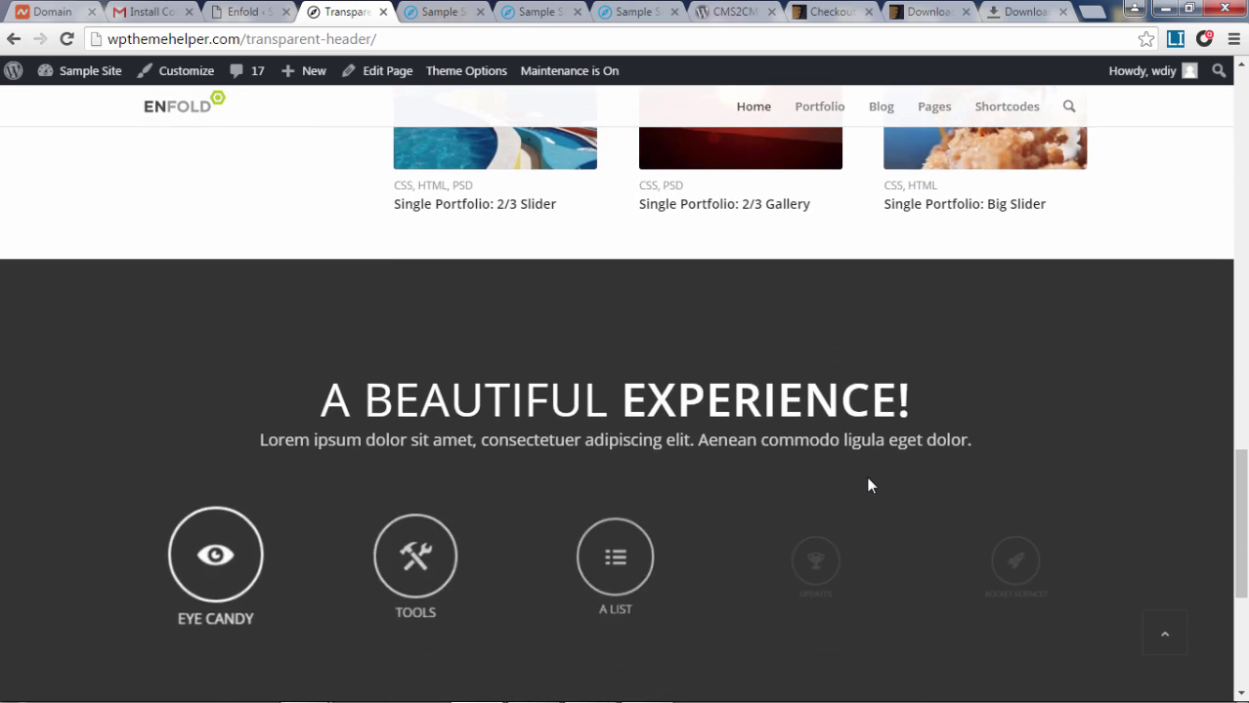
scroll(867, 482, "down", 1)
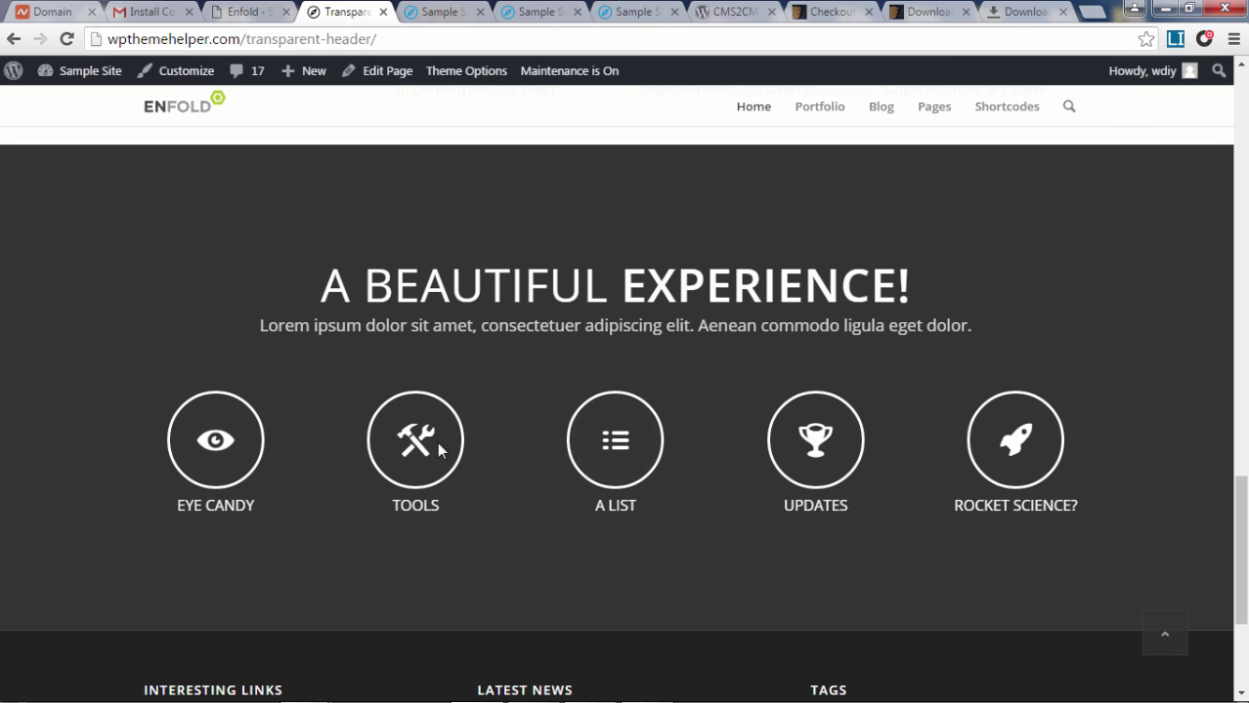
scroll(1137, 229, "down", 1)
scroll(1204, 469, "down", 1)
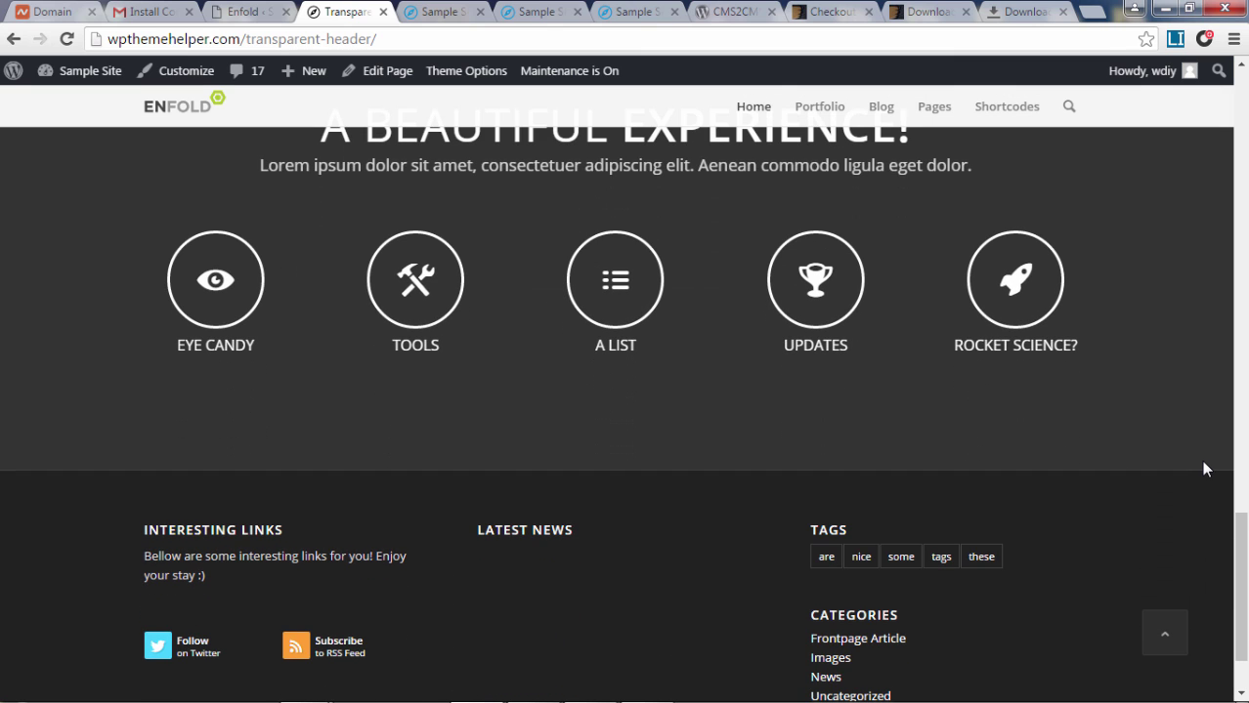
scroll(1204, 469, "down", 1)
scroll(1204, 469, "up", 2)
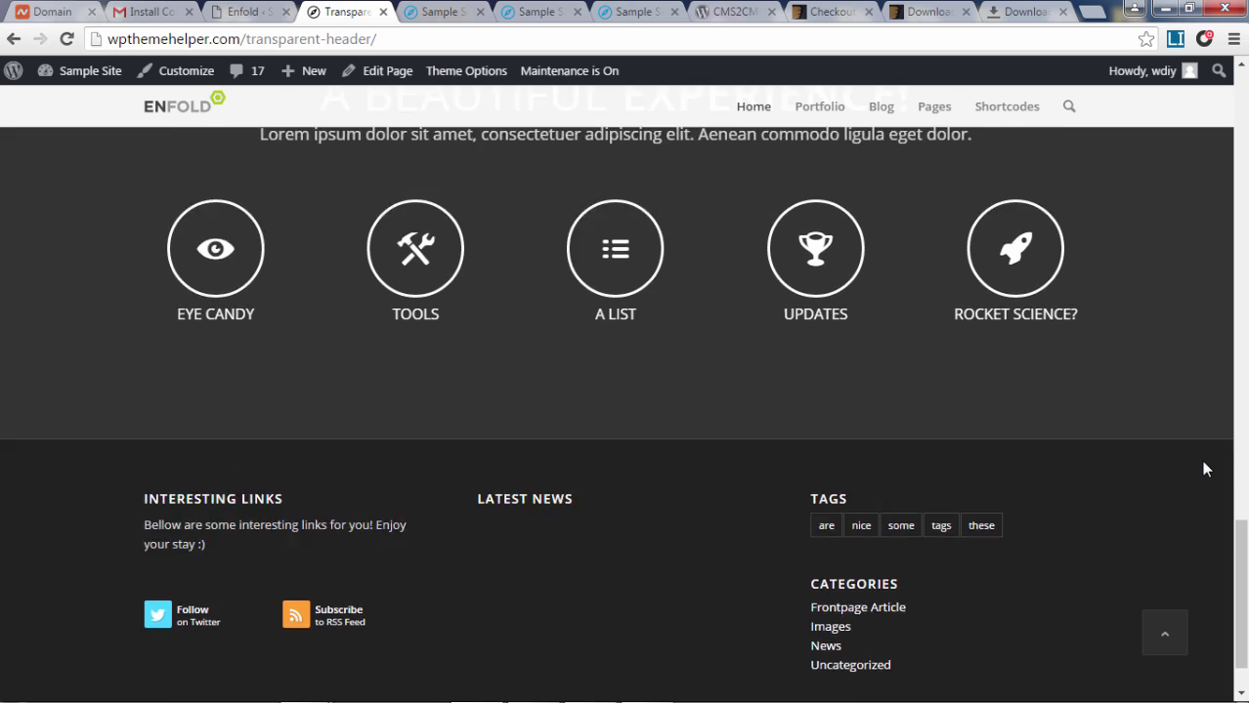
Return to the start of the transparent header page and check the Home and Blog submenus in the site navigation
scroll(1204, 468, "up", 6)
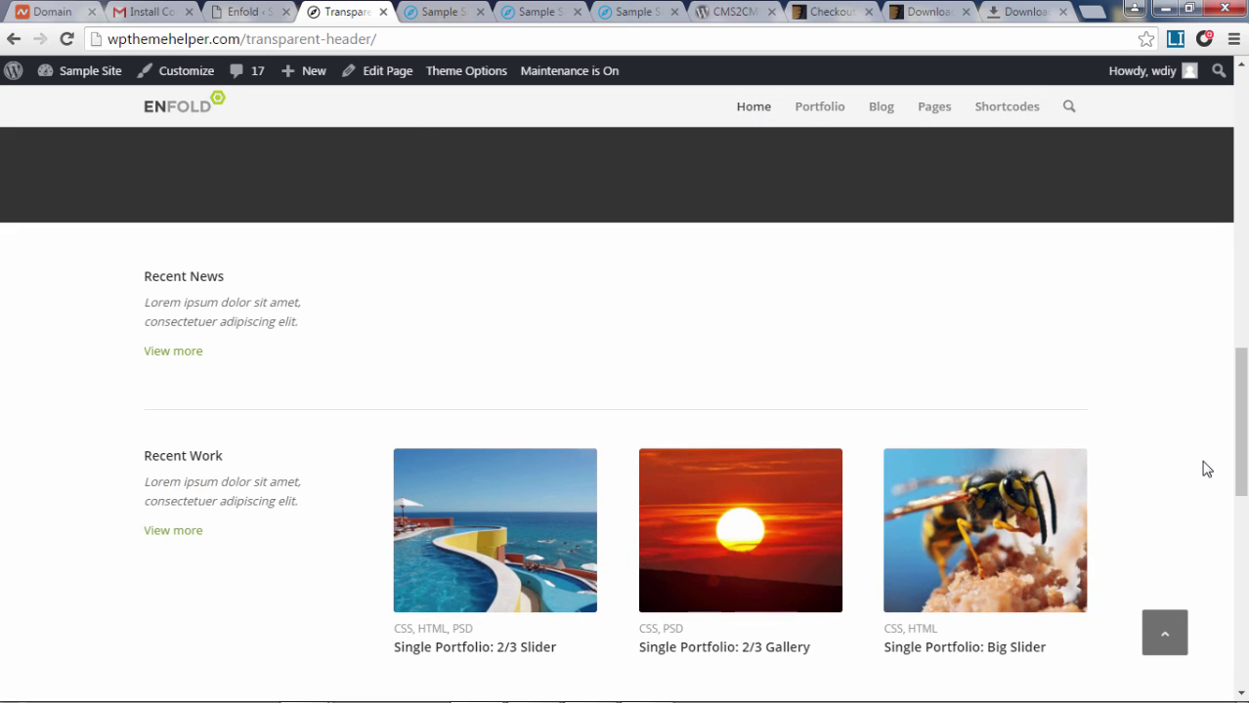
left_click_drag(1244, 451, 1245, 147)
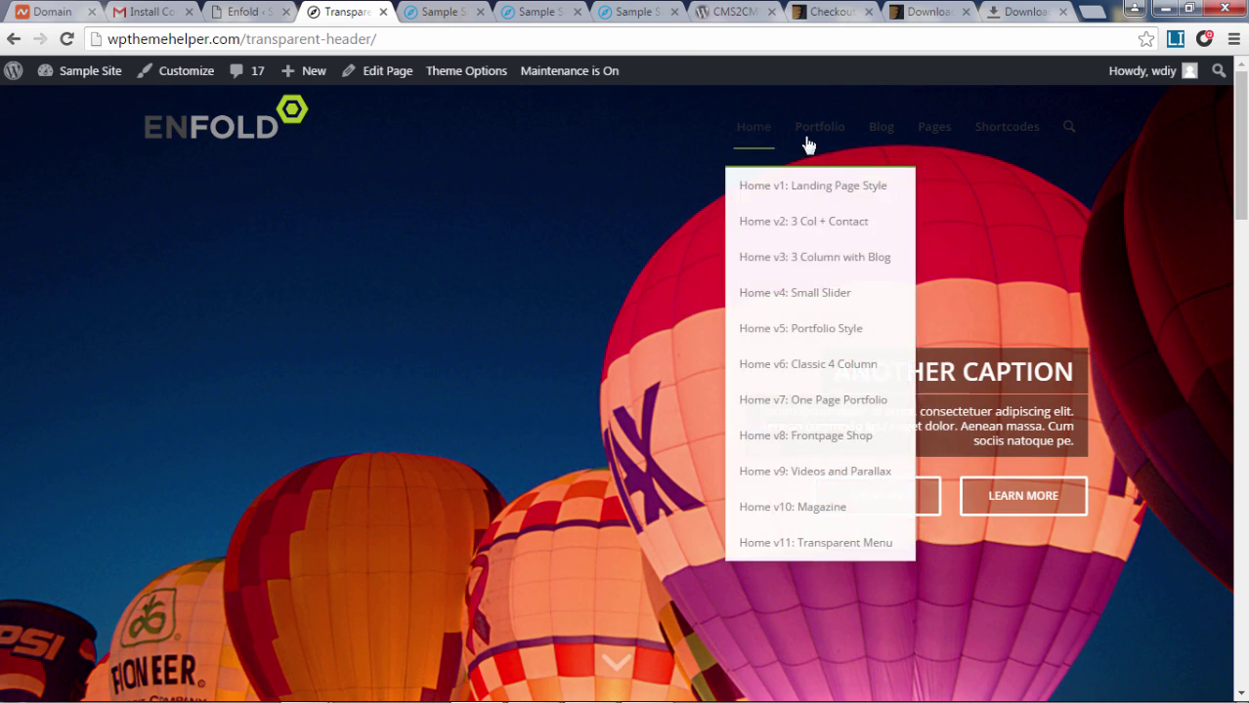
mouse_move(852, 145)
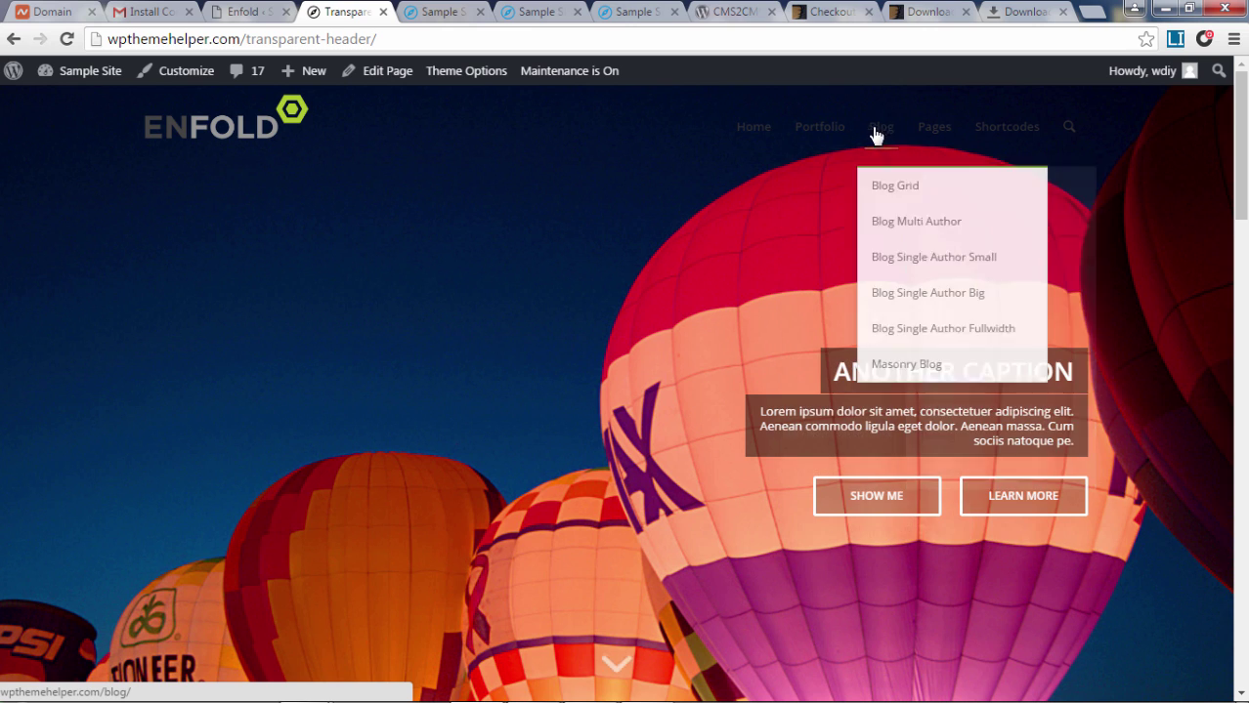
scroll(902, 154, "down", 1)
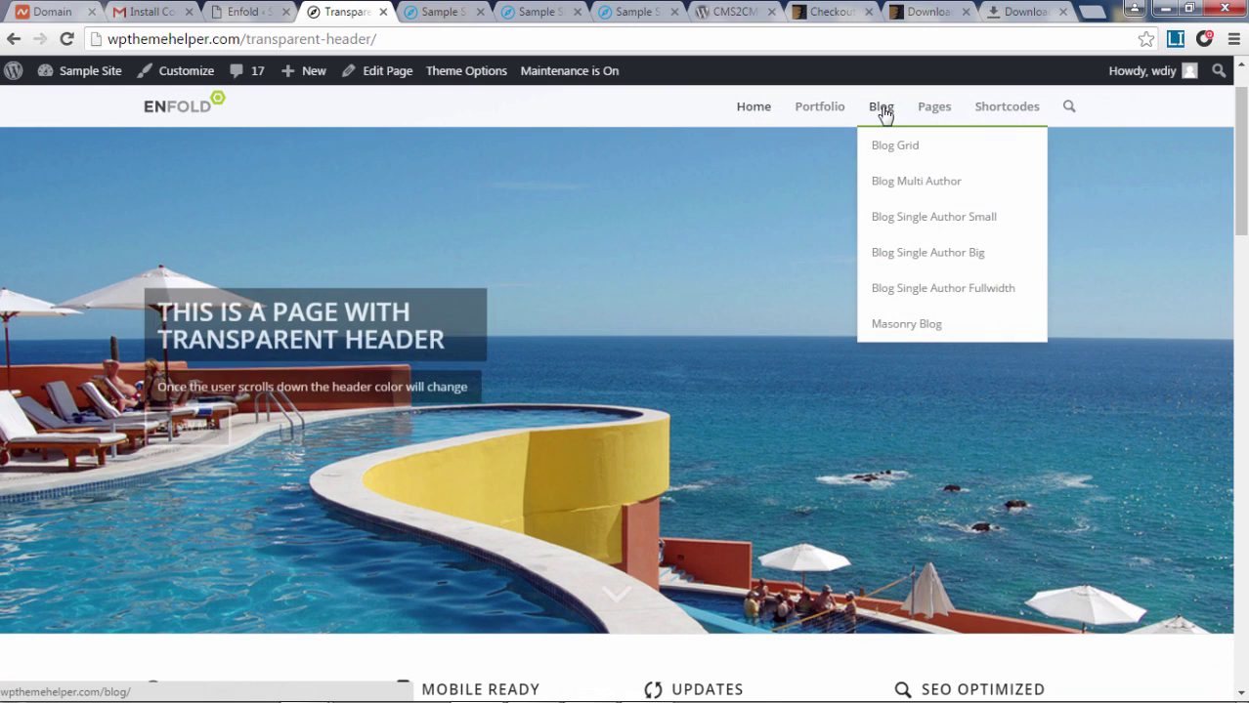
Open the demo site's Blog page and look through its list of posts
left_click(882, 109)
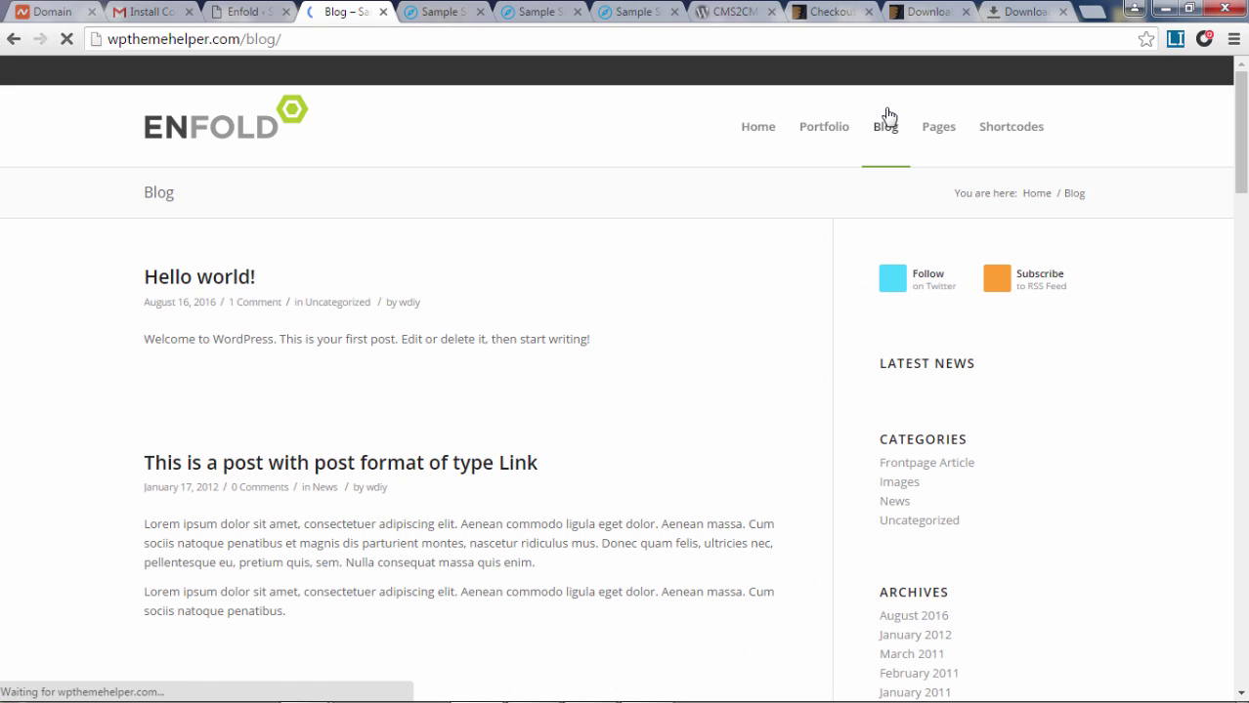
scroll(761, 322, "down", 10)
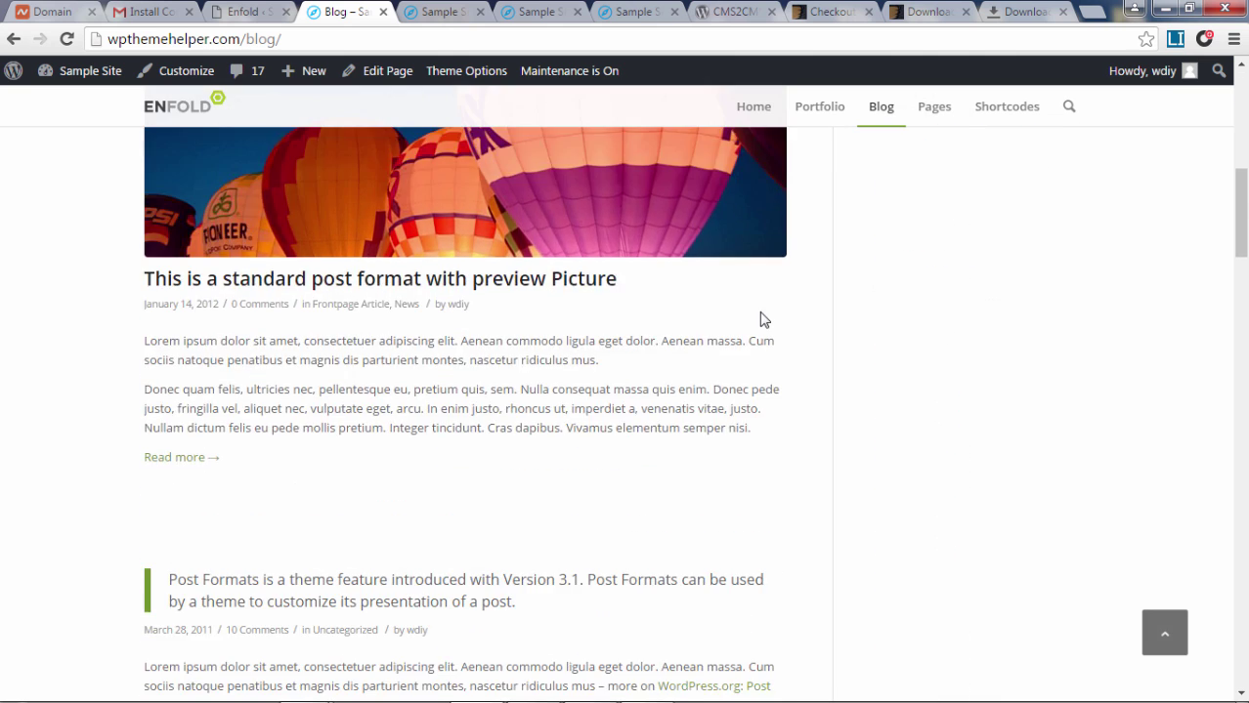
scroll(761, 315, "down", 5)
left_click_drag(1239, 311, 1239, 423)
Open the post "Indented Quotes and Images – beautiful" and examine its comment form, replies, related posts, sharing options and body text
left_click(331, 342)
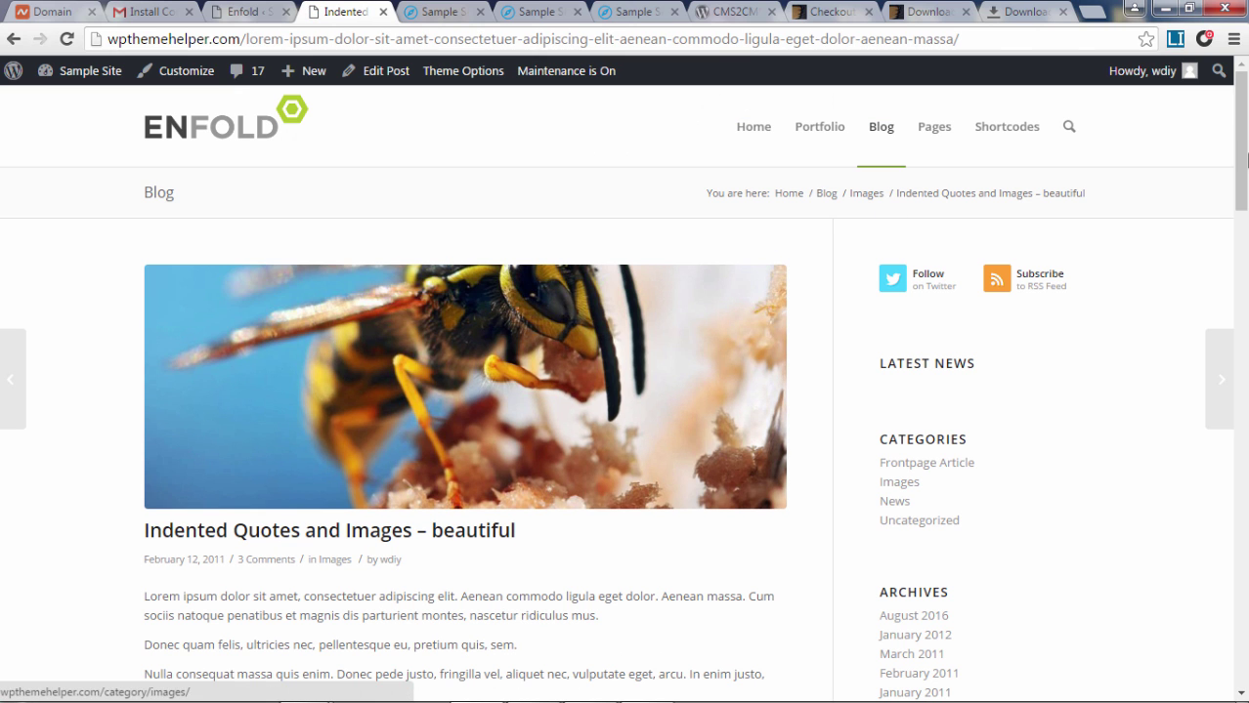
left_click_drag(1247, 156, 1245, 684)
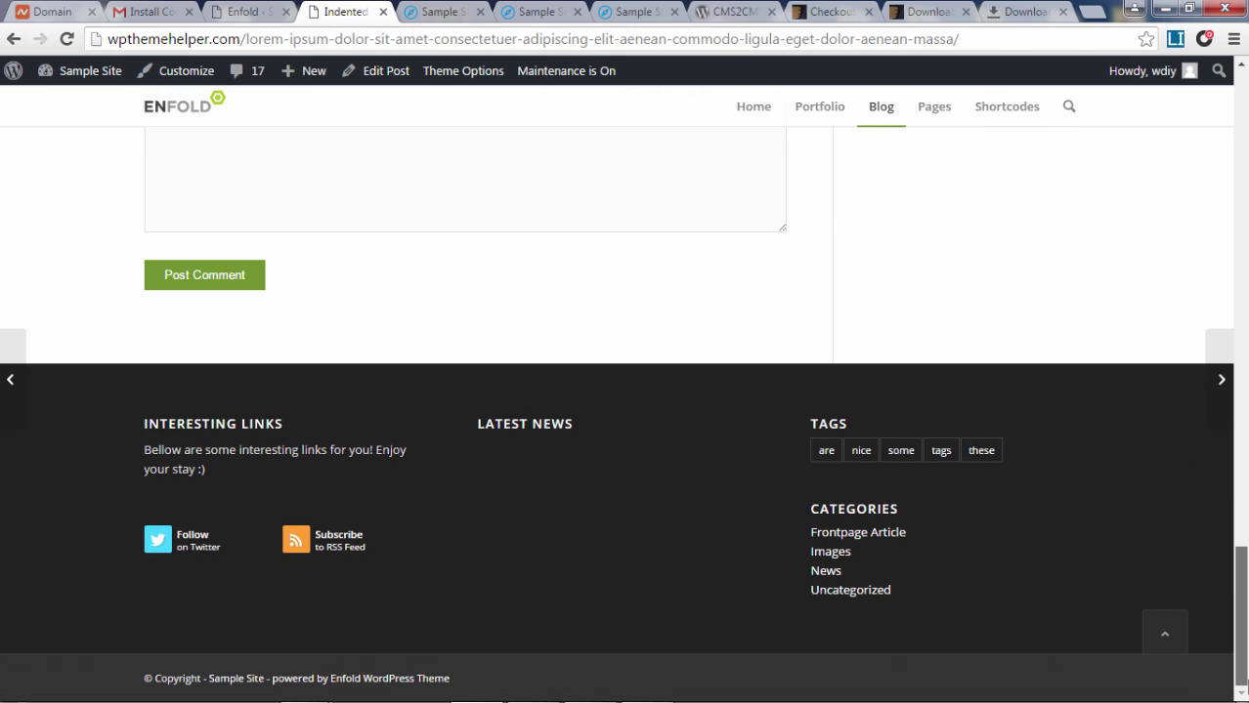
left_click_drag(1246, 612, 1245, 533)
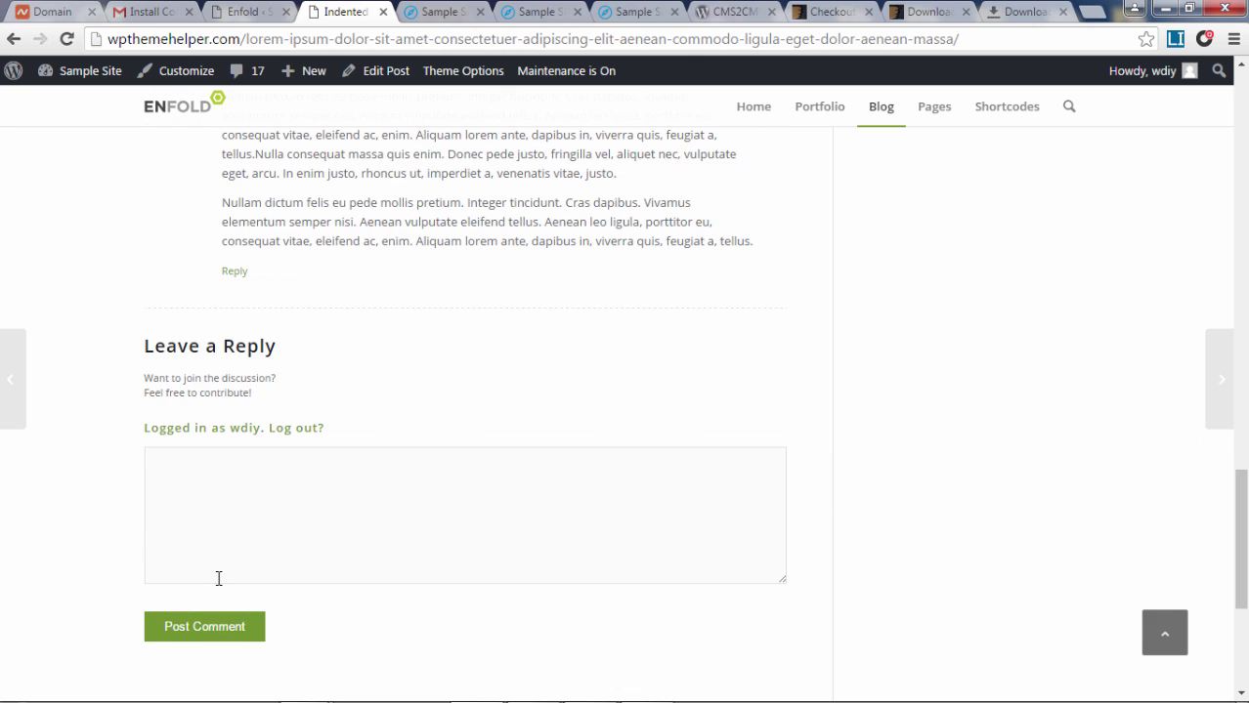
scroll(805, 533, "up", 5)
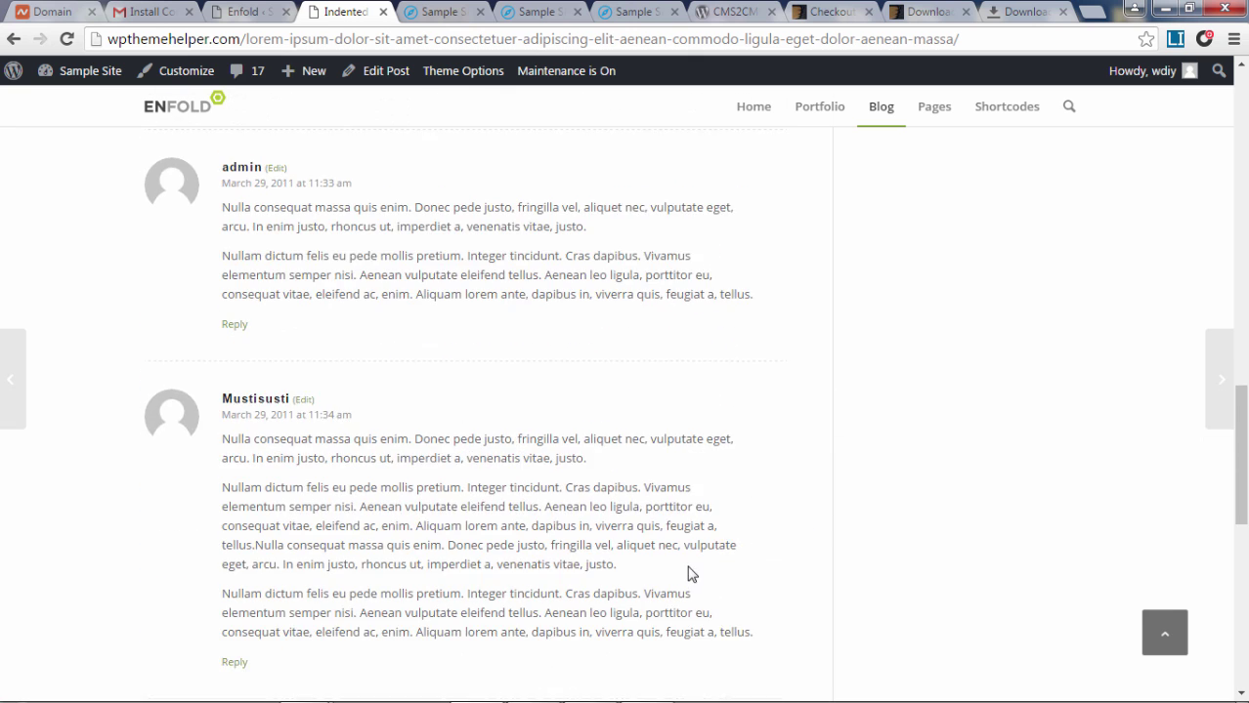
scroll(427, 581, "up", 6)
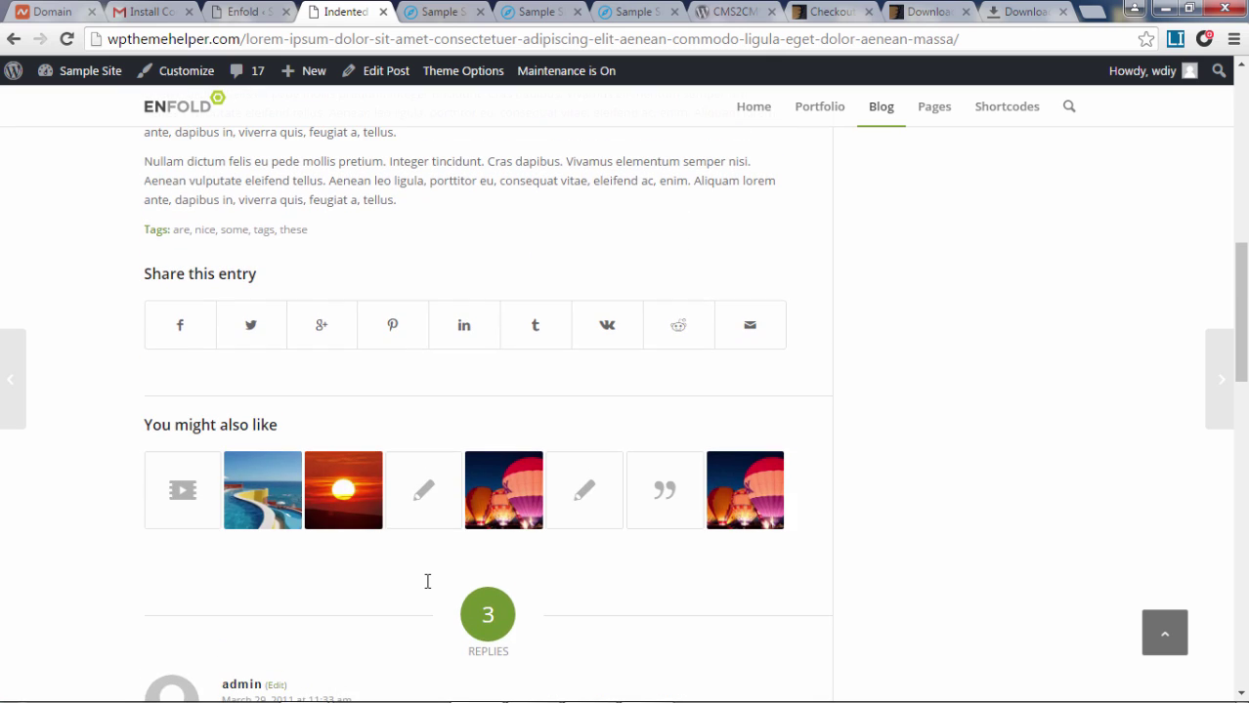
scroll(427, 589, "up", 8)
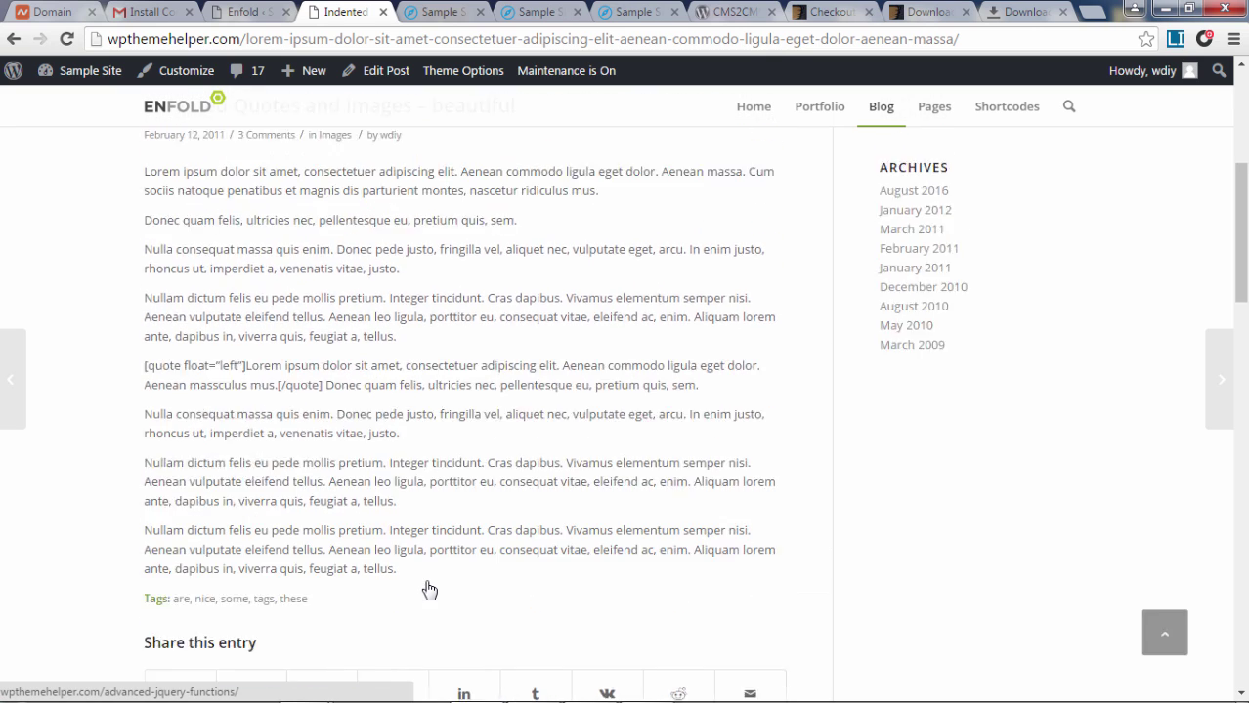
scroll(427, 589, "up", 4)
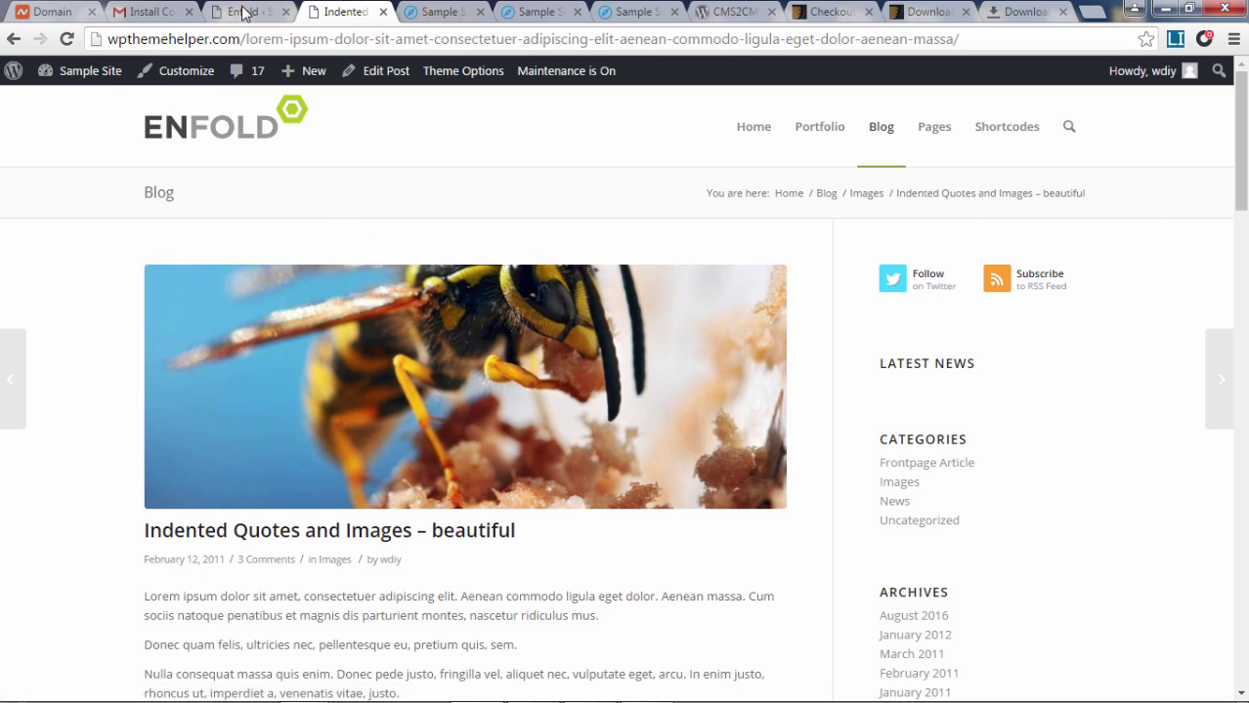
Switch to the WordPress admin tab, open the list of all posts and review the demo entries
left_click(245, 12)
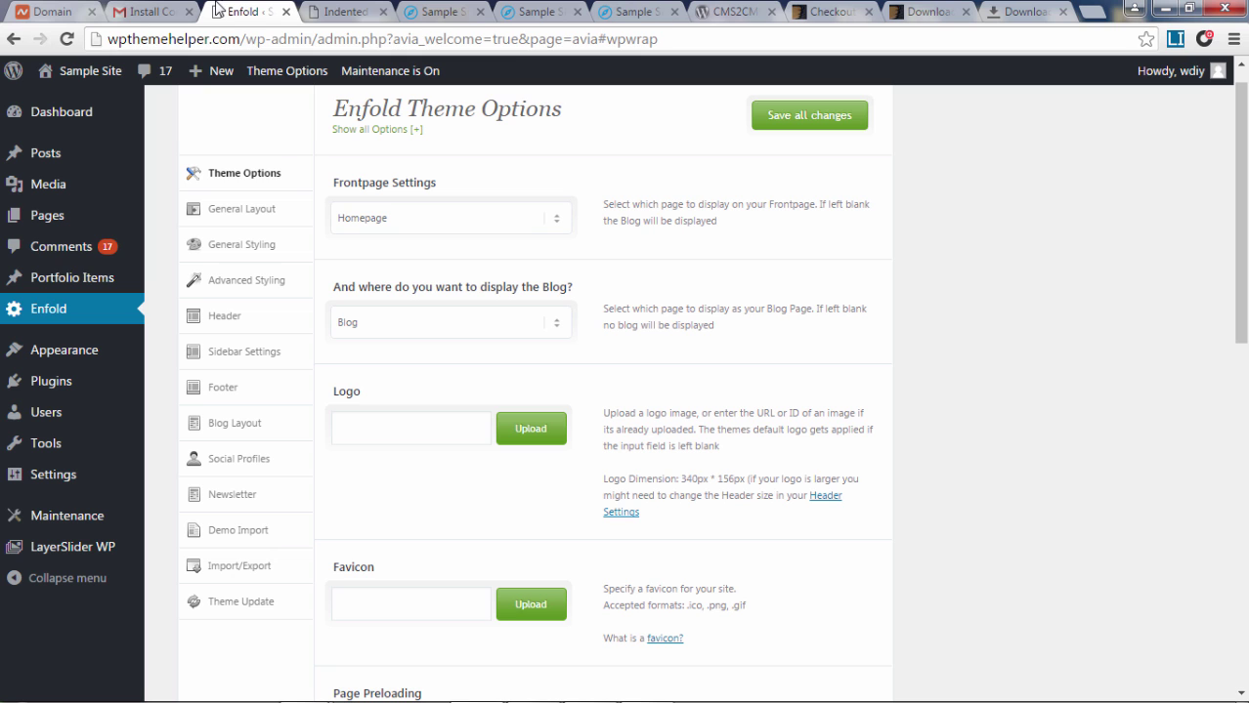
left_click(78, 156)
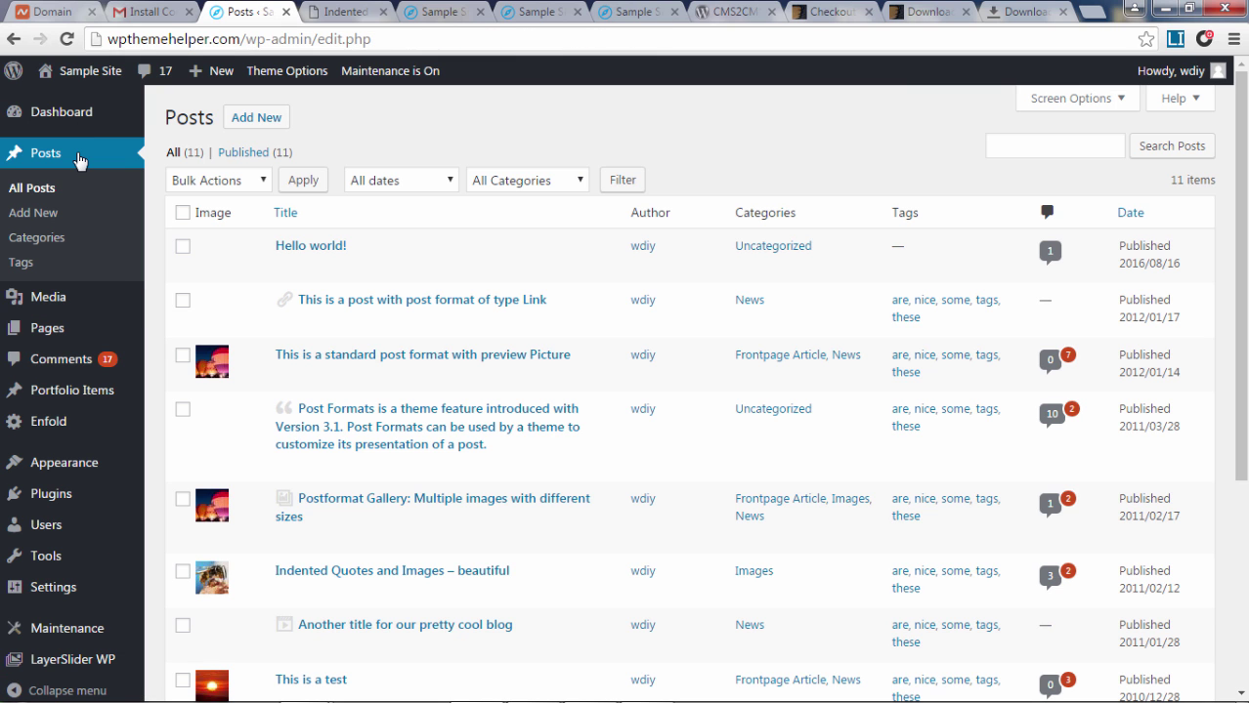
scroll(709, 488, "down", 3)
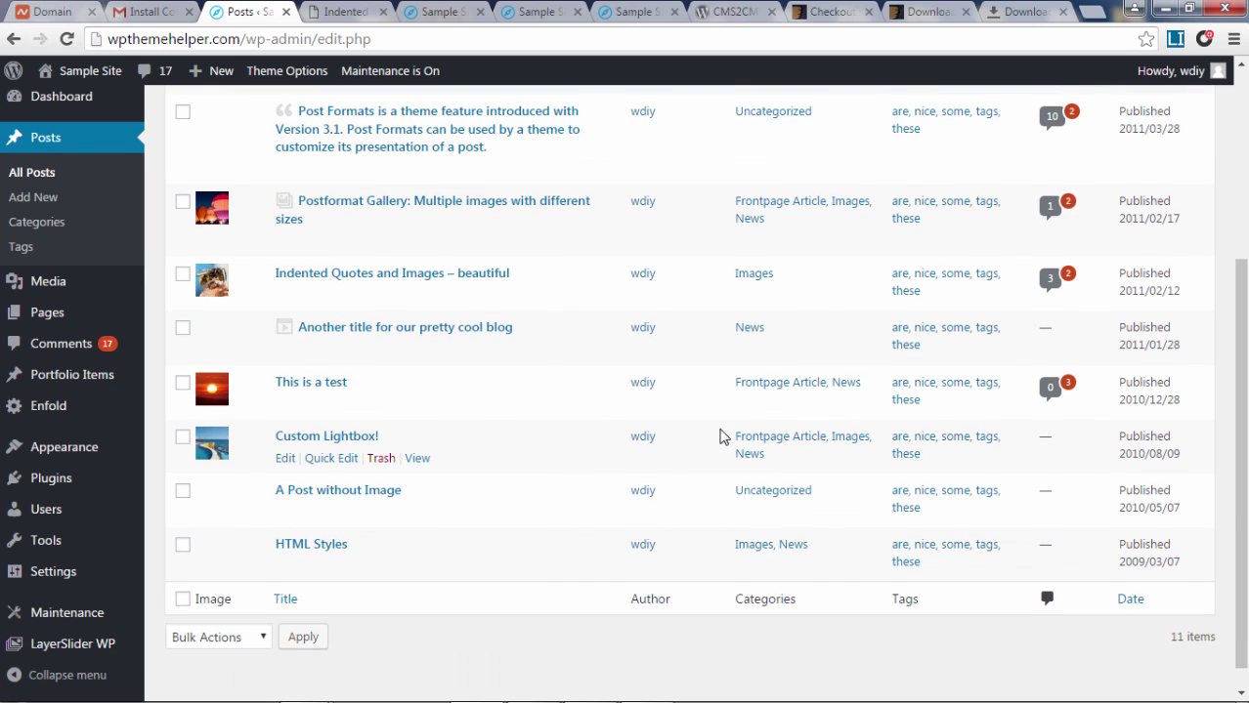
scroll(646, 532, "up", 2)
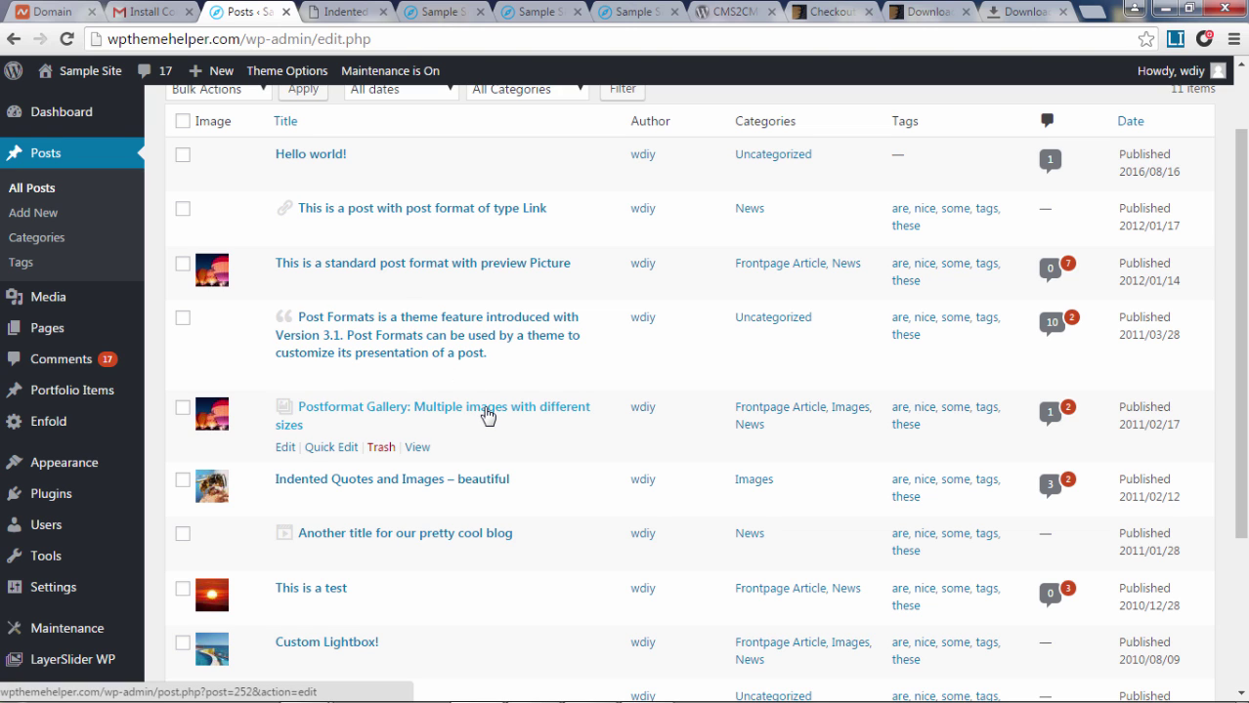
scroll(487, 417, "up", 1)
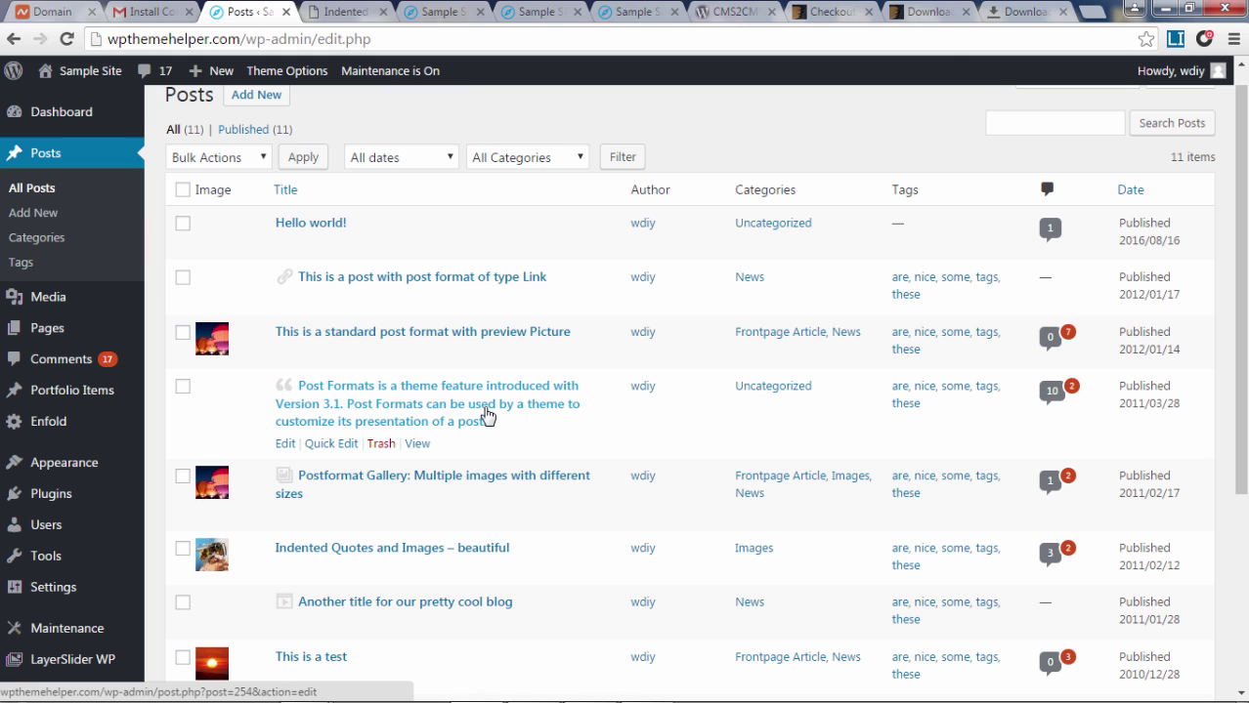
scroll(446, 459, "down", 1)
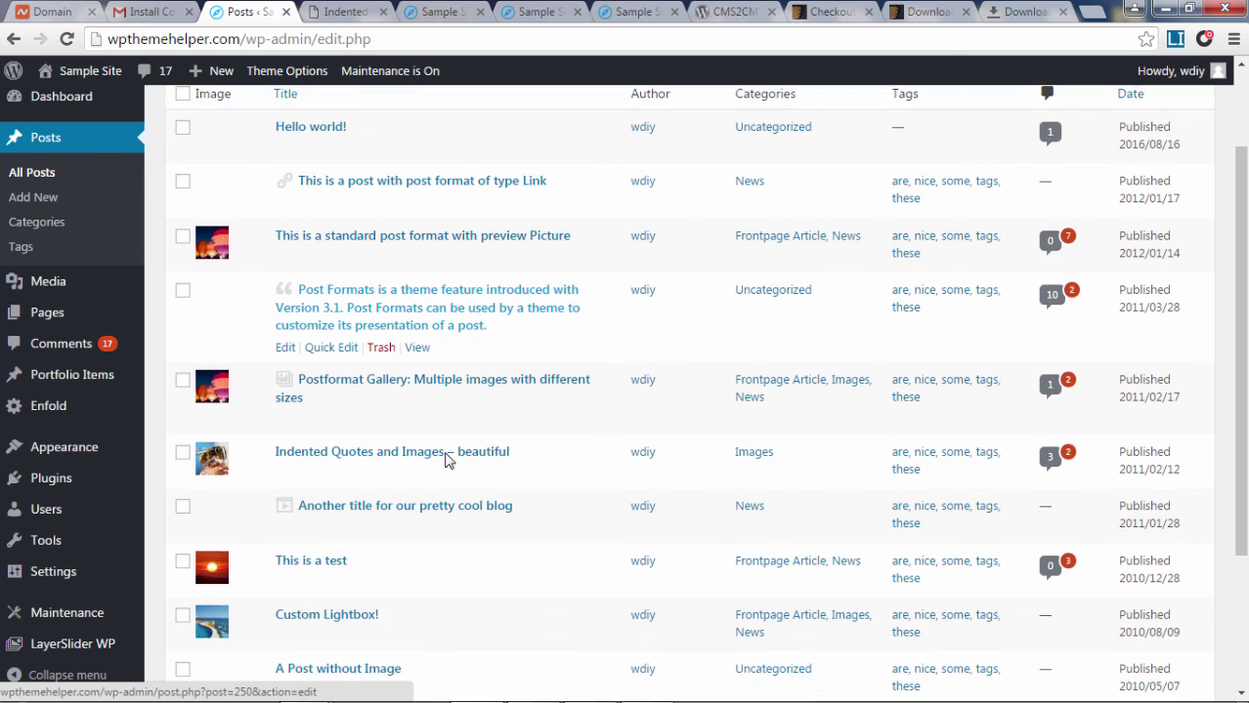
Open the list of all pages and look over the demo's blog and homepage variants
left_click(51, 314)
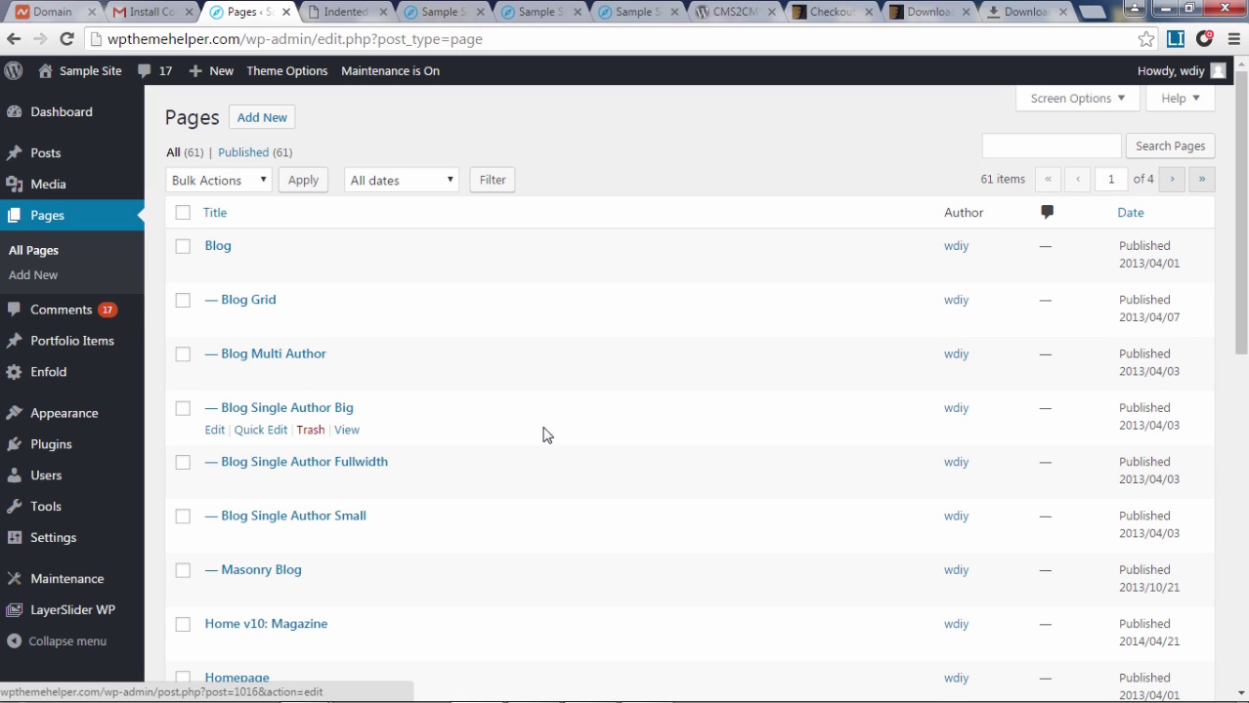
scroll(546, 435, "down", 4)
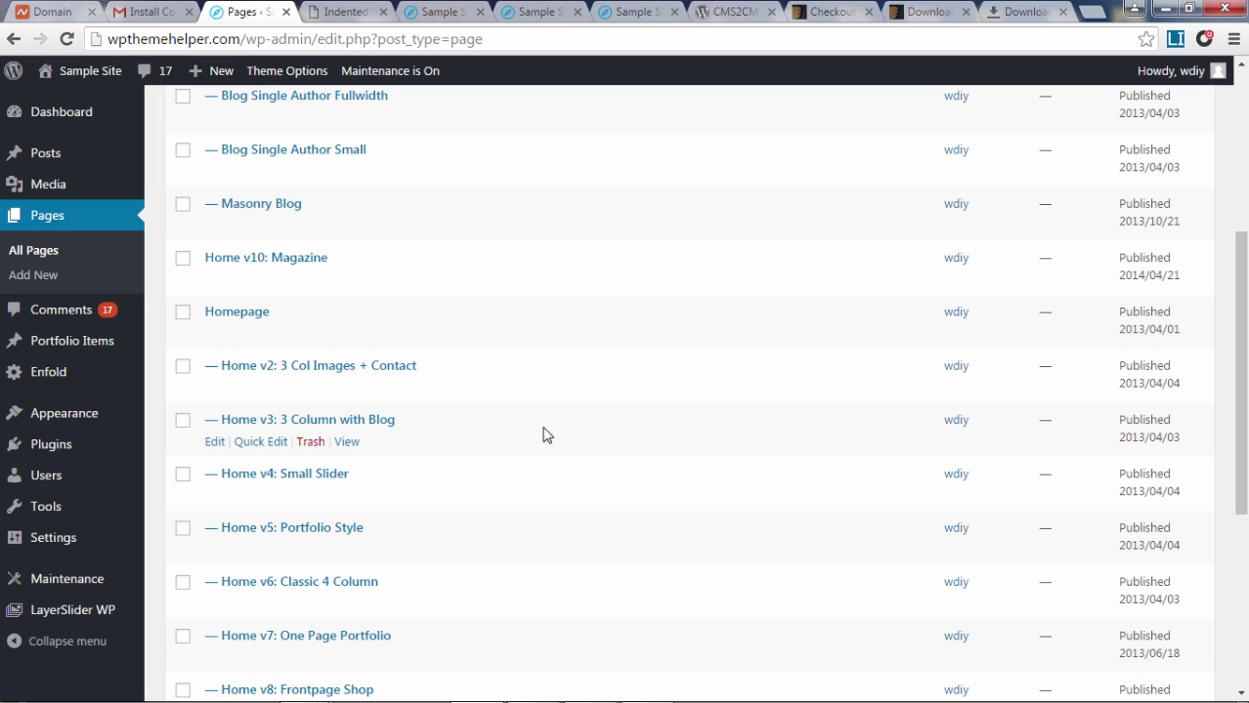
left_click_drag(1238, 435, 1241, 101)
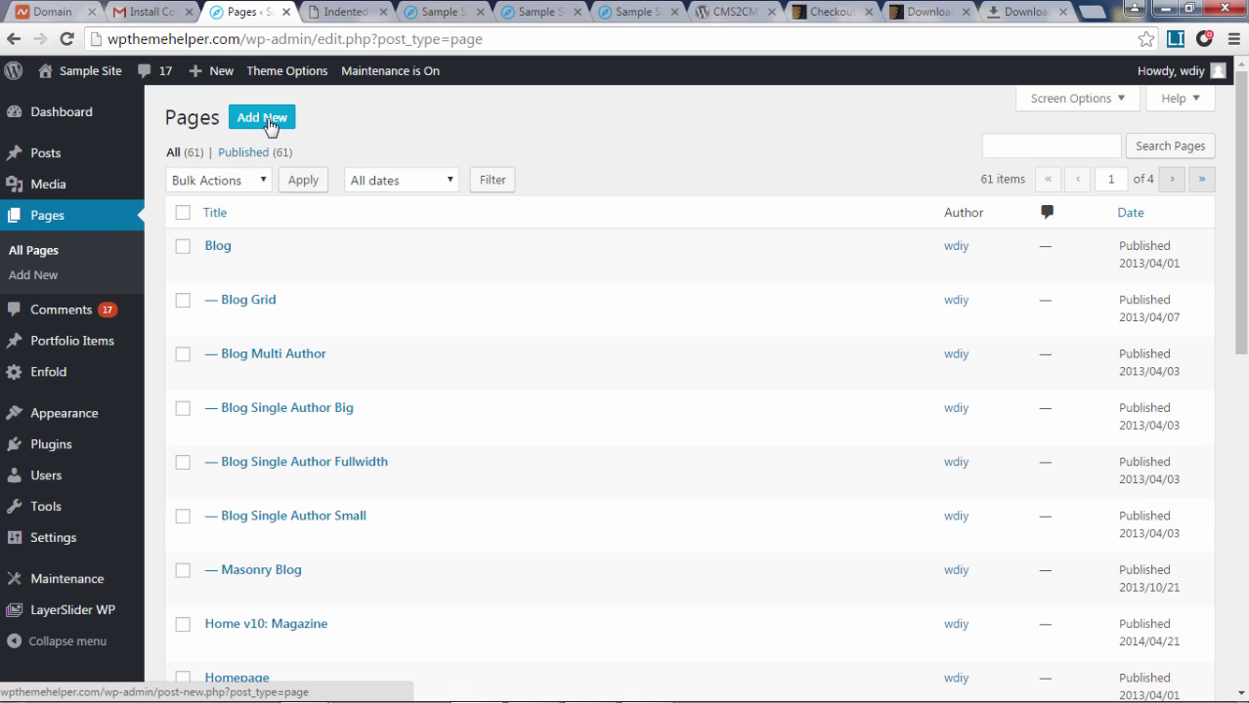
Switch to the CMS2CMS plugin page on WordPress.org and examine its description, active installs, ratings and supported migration entities
left_click(736, 12)
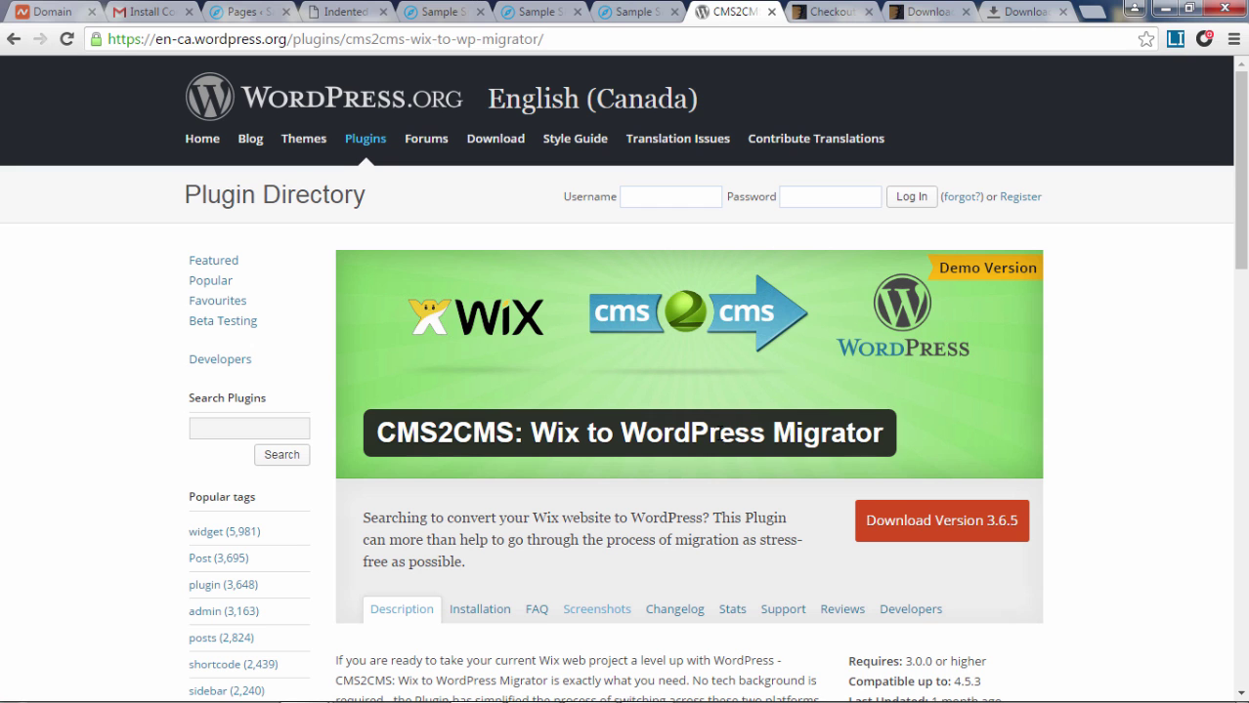
scroll(1134, 415, "down", 3)
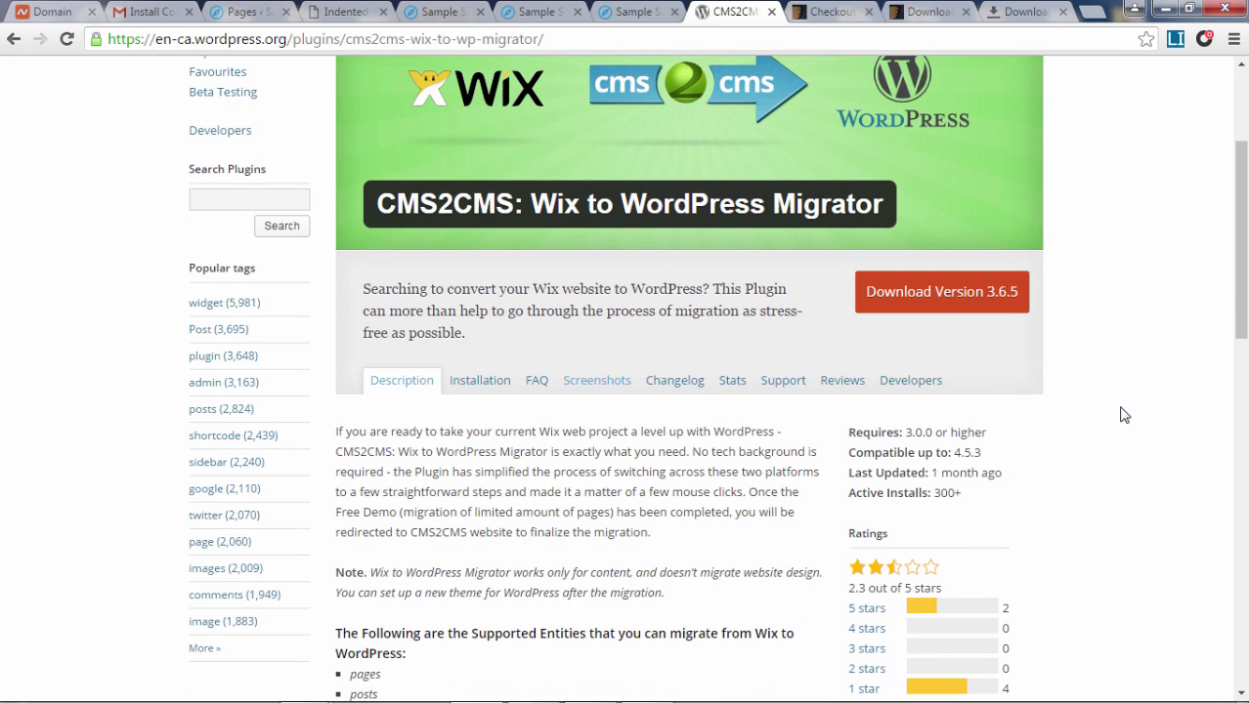
scroll(1123, 415, "down", 1)
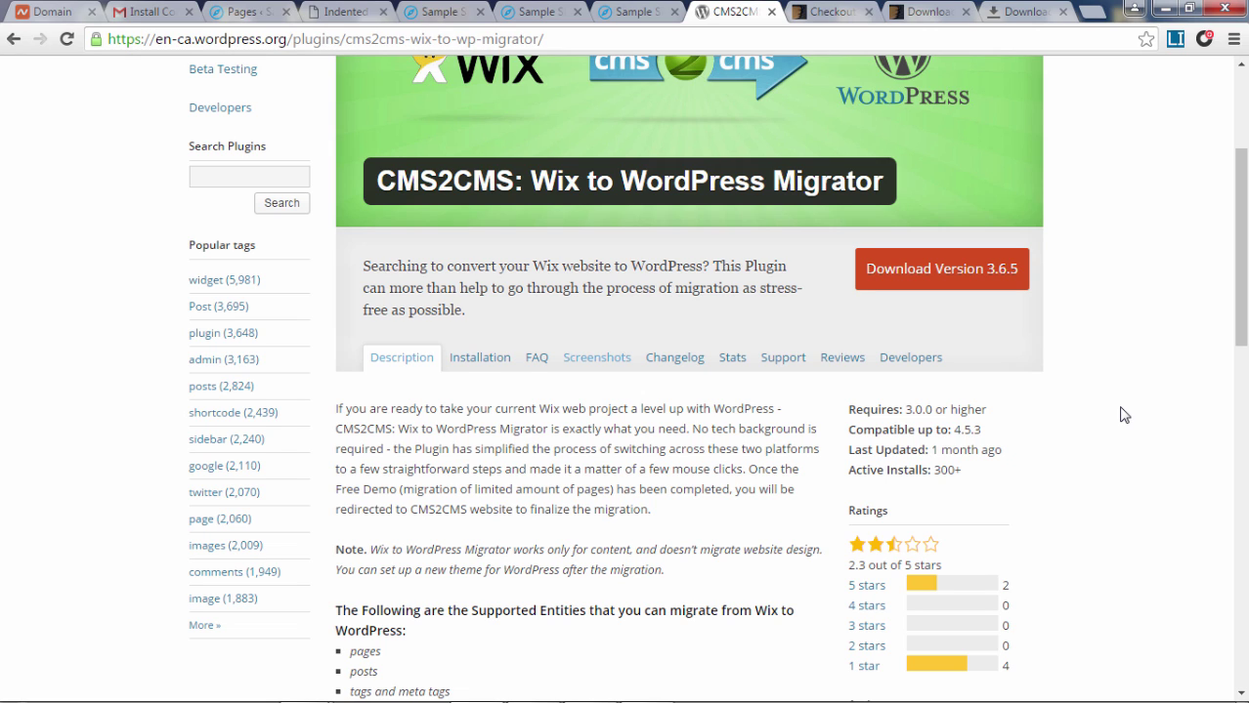
scroll(1124, 415, "down", 2)
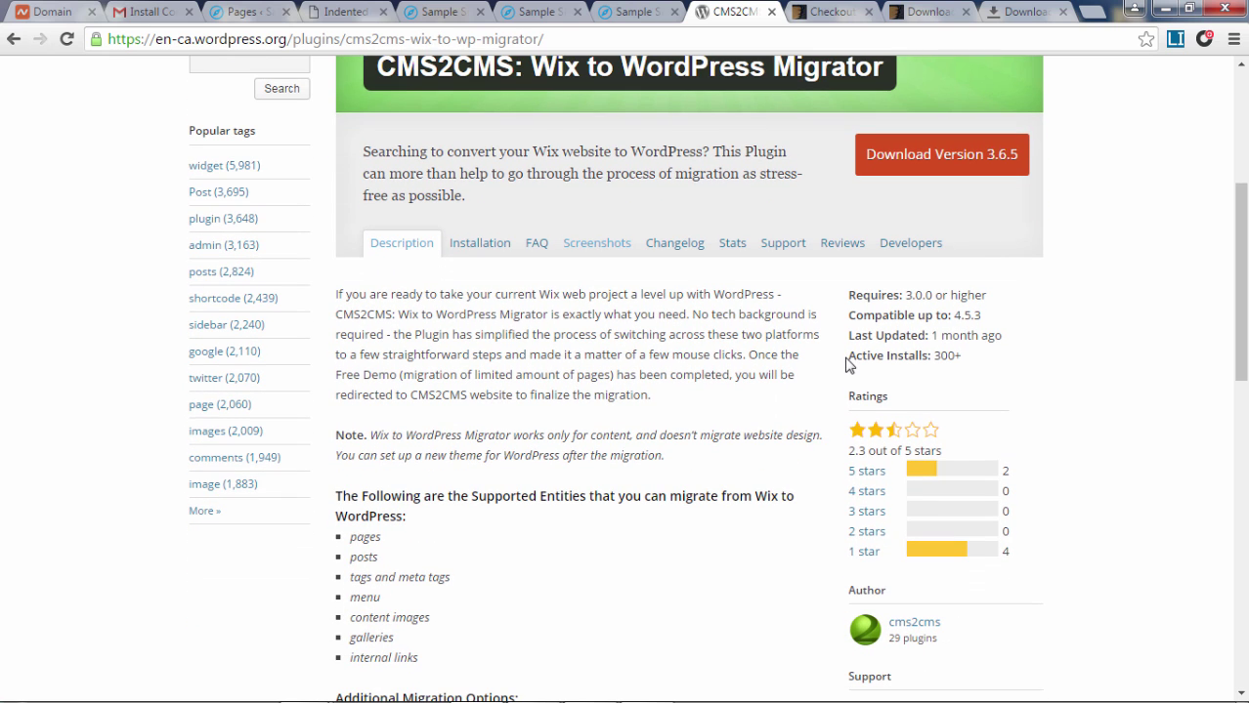
left_click_drag(847, 358, 974, 365)
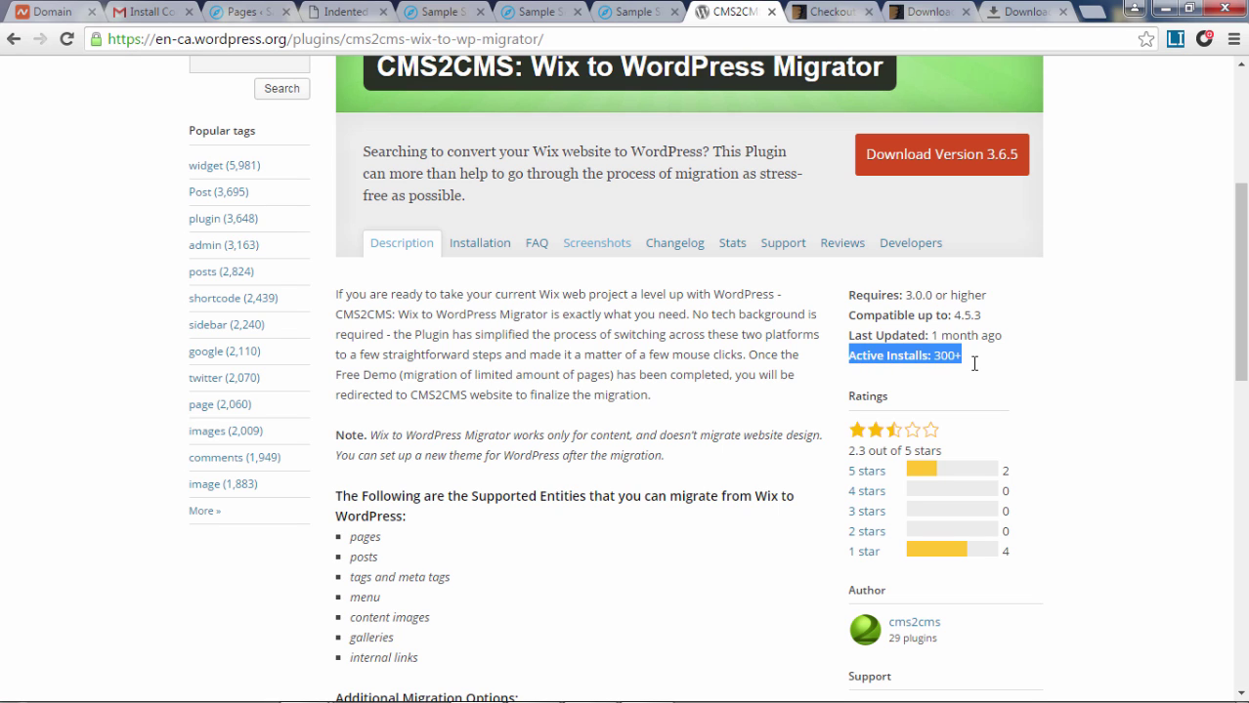
left_click(1004, 381)
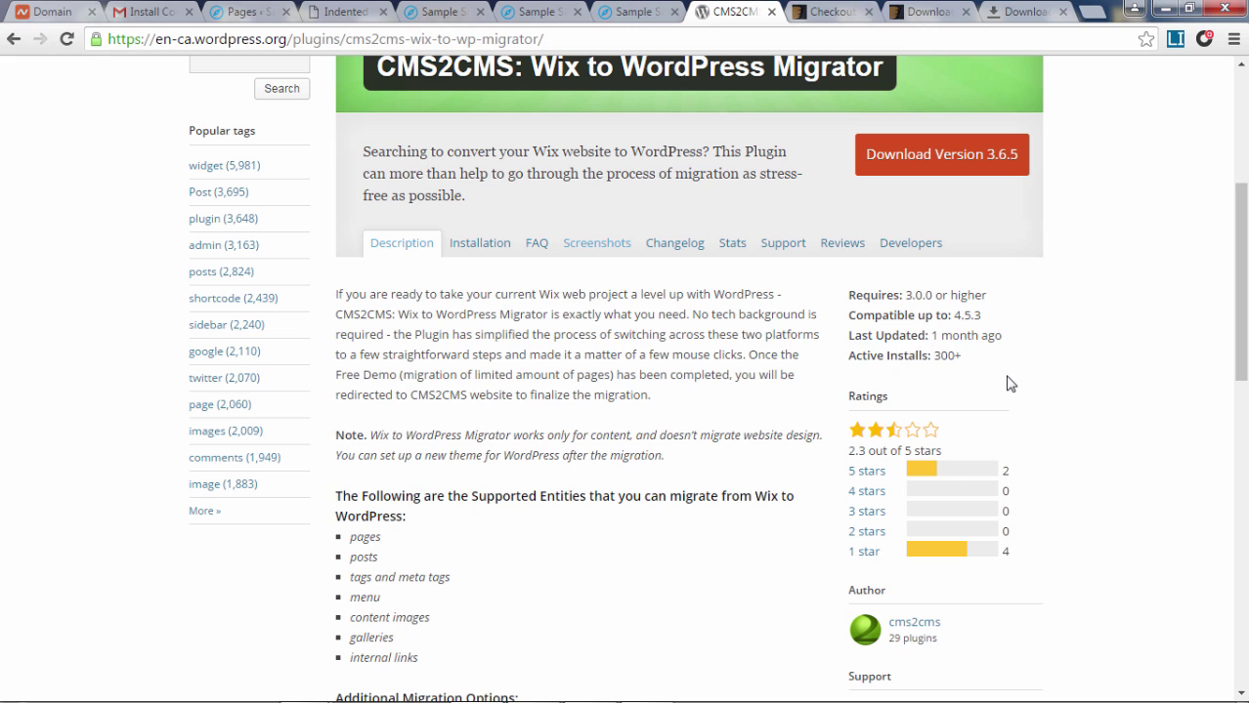
scroll(1002, 406, "down", 1)
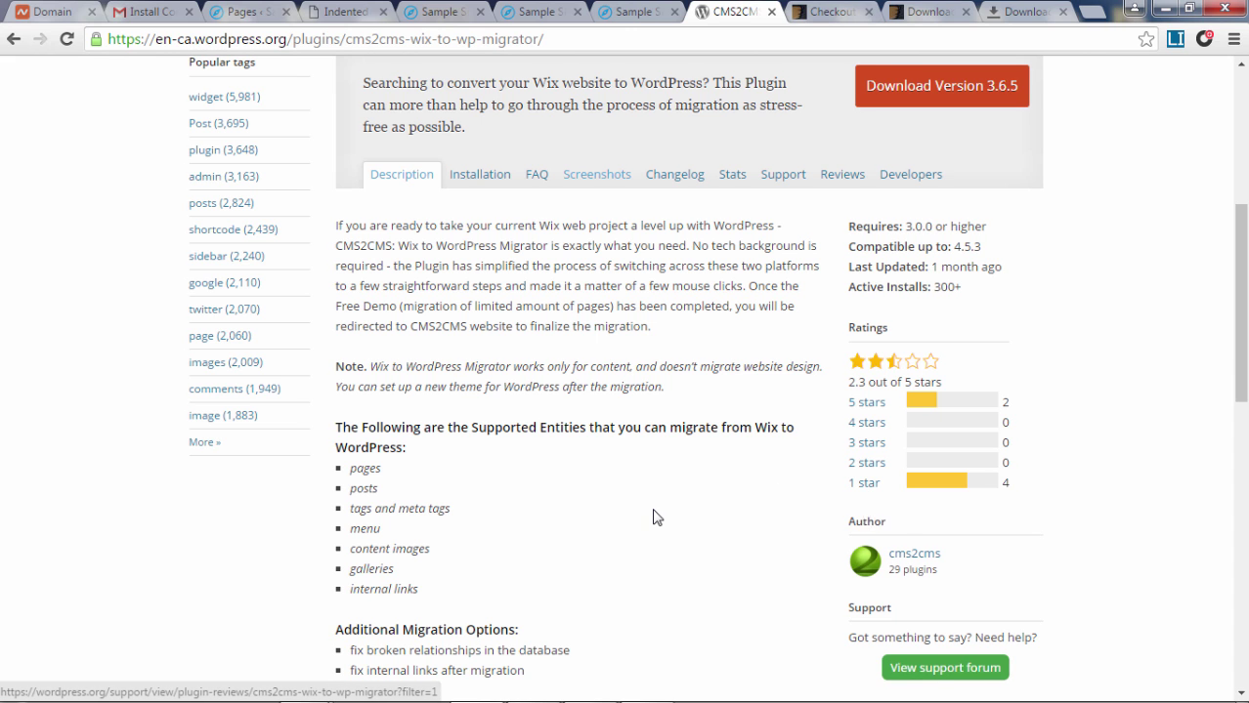
scroll(654, 516, "up", 3)
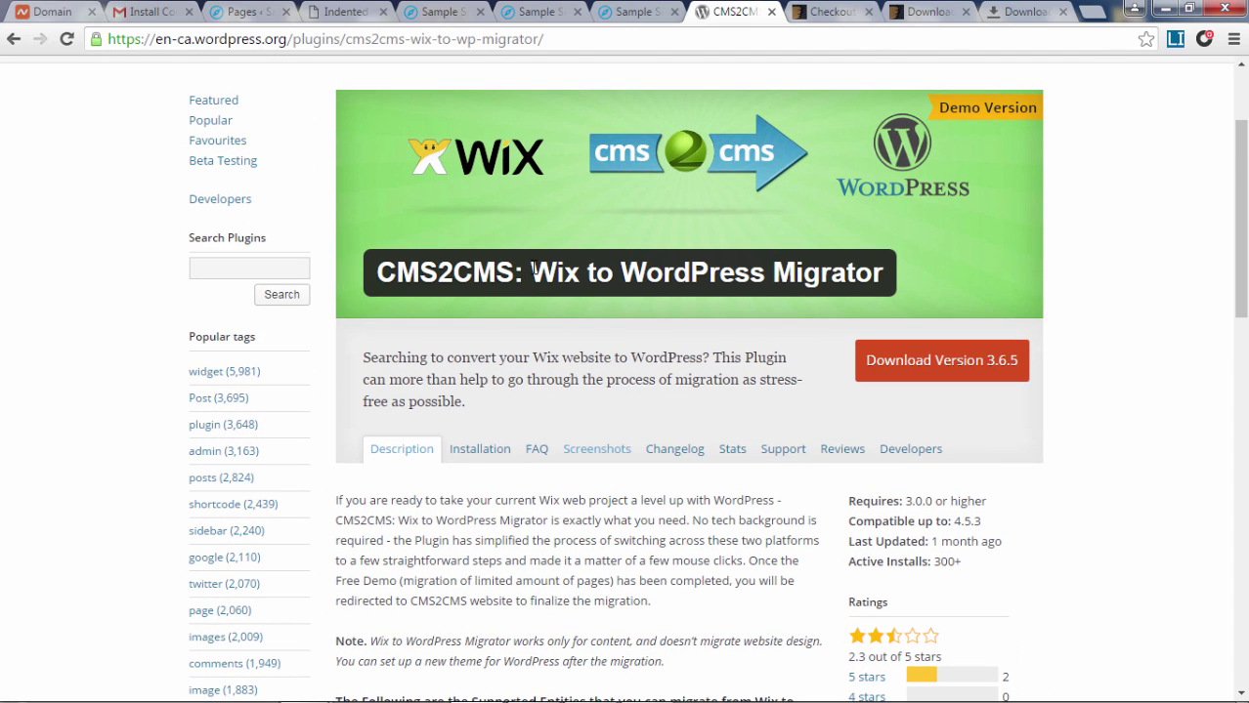
Copy "Wix to WordPress Migrator" from the plugin page's title
left_click_drag(531, 269, 889, 259)
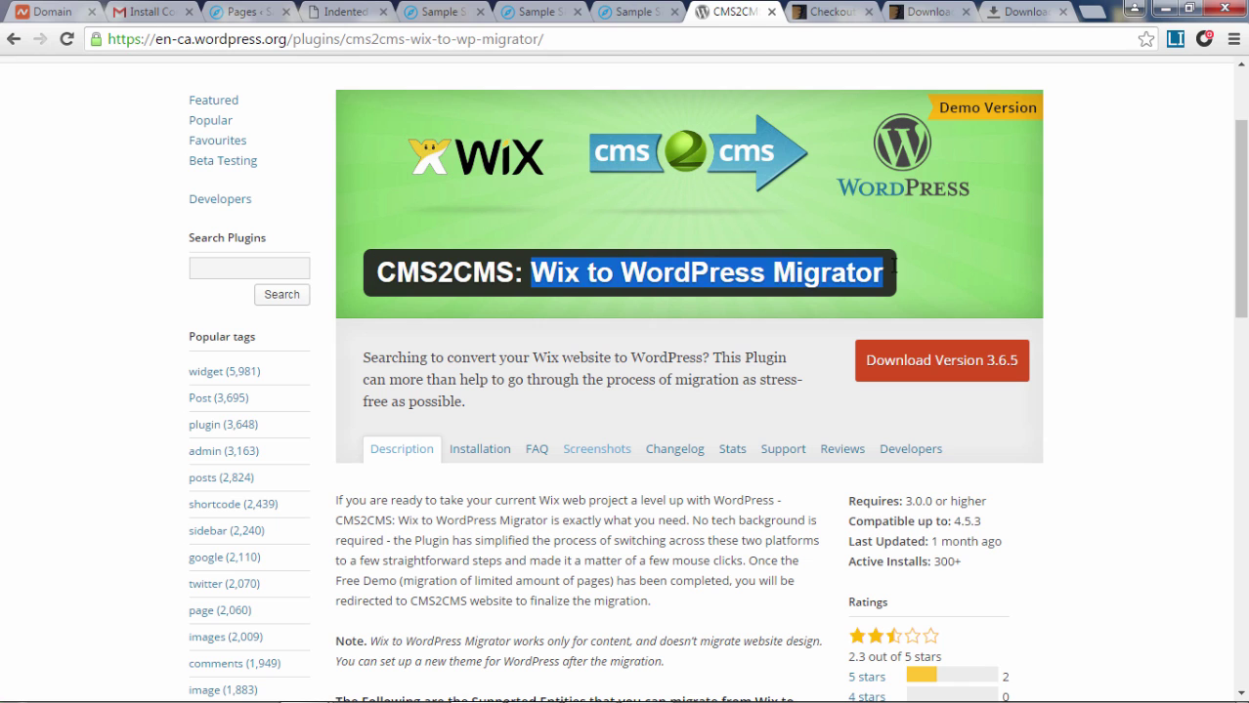
right_click(776, 270)
left_click(832, 291)
Switch to the WordPress admin and search for new plugins using the copied title "Wix to WordPress Migrator"
left_click(246, 13)
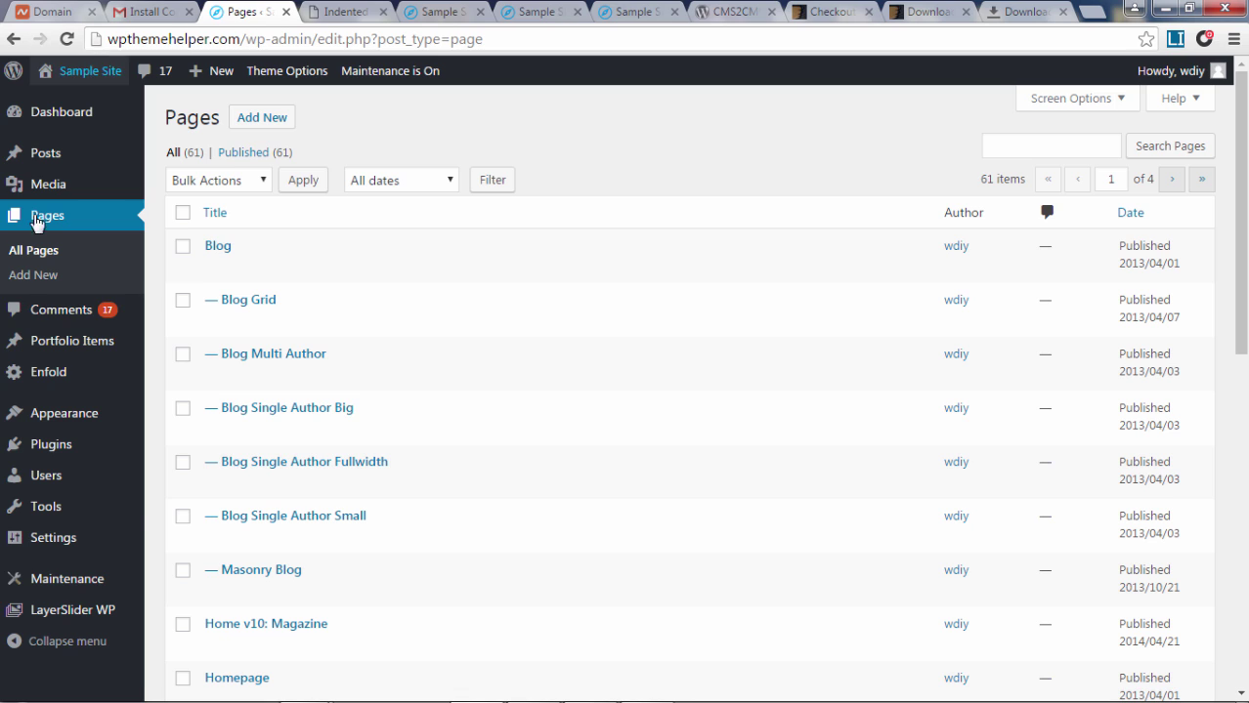
mouse_move(55, 447)
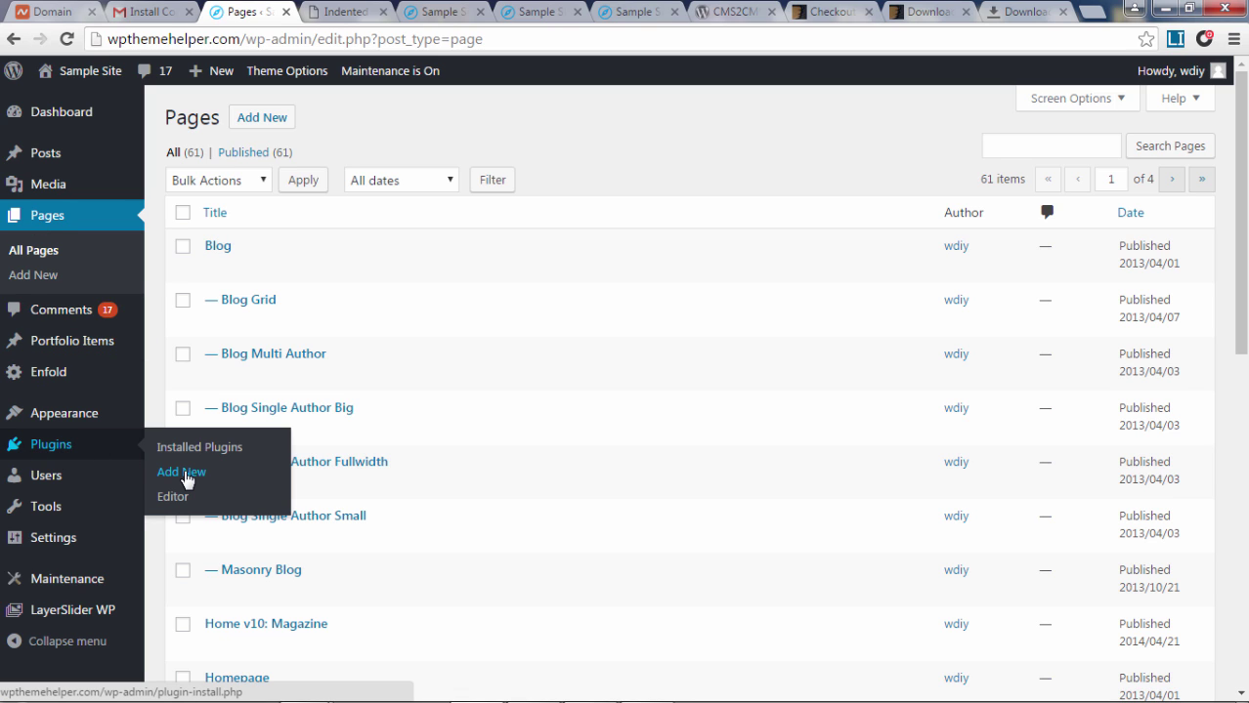
left_click(186, 477)
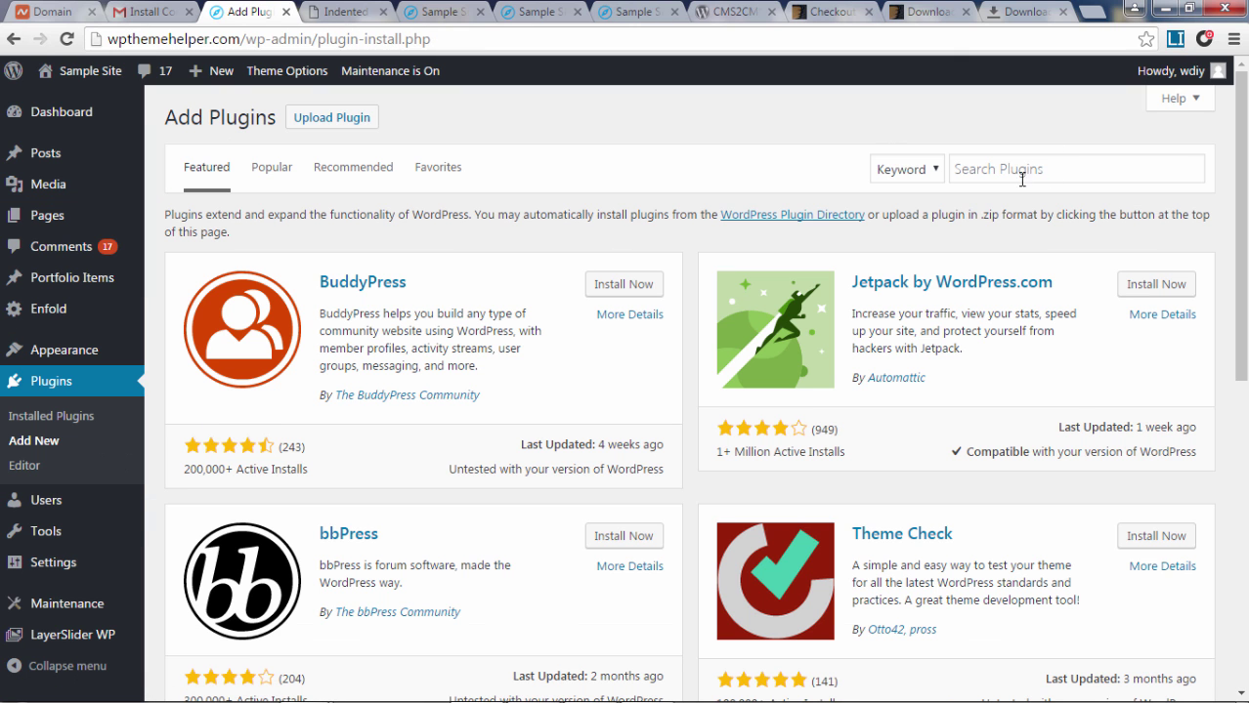
left_click(975, 168)
right_click(975, 168)
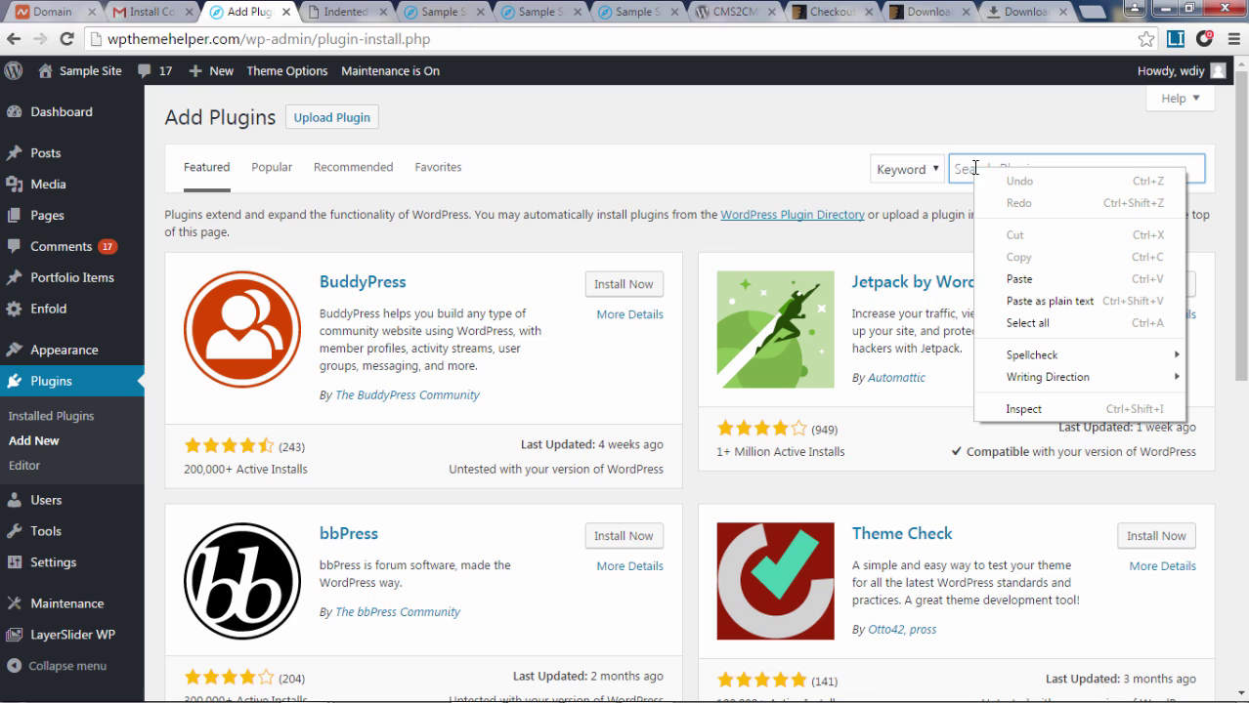
left_click(1020, 278)
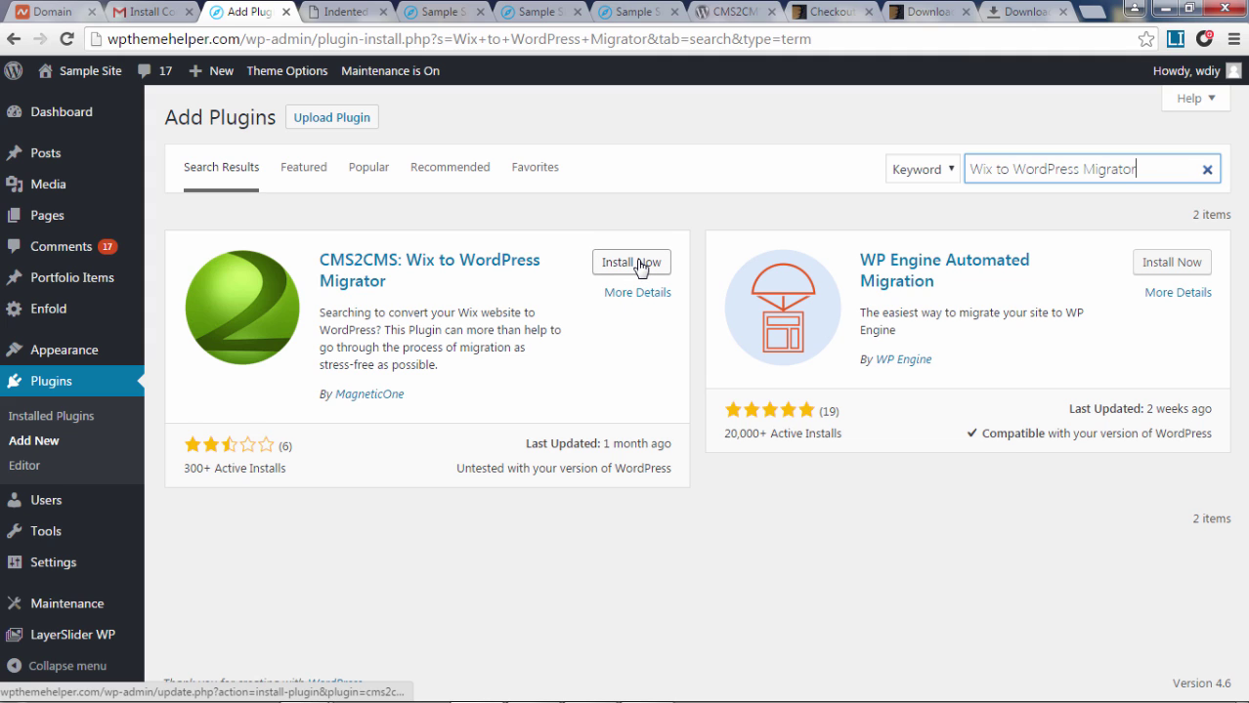
Open the front end of Sample Site in a new browser tab and switch to it
mouse_move(48, 73)
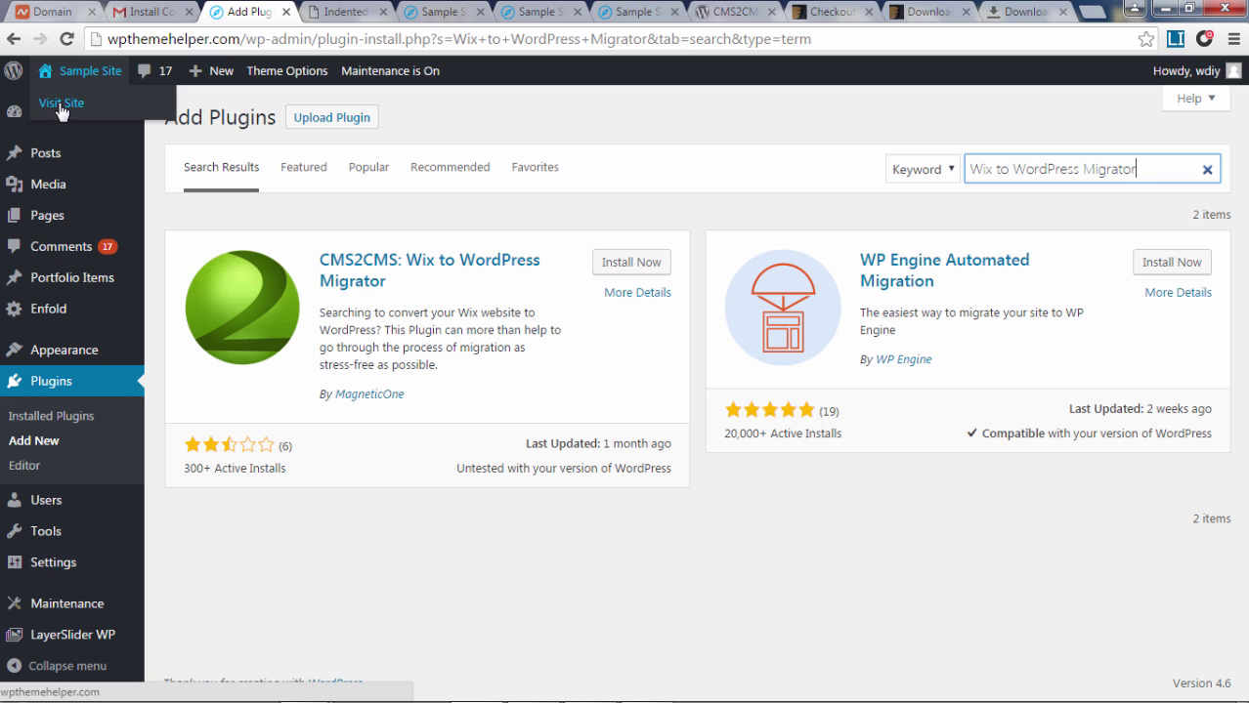
right_click(59, 102)
left_click(116, 123)
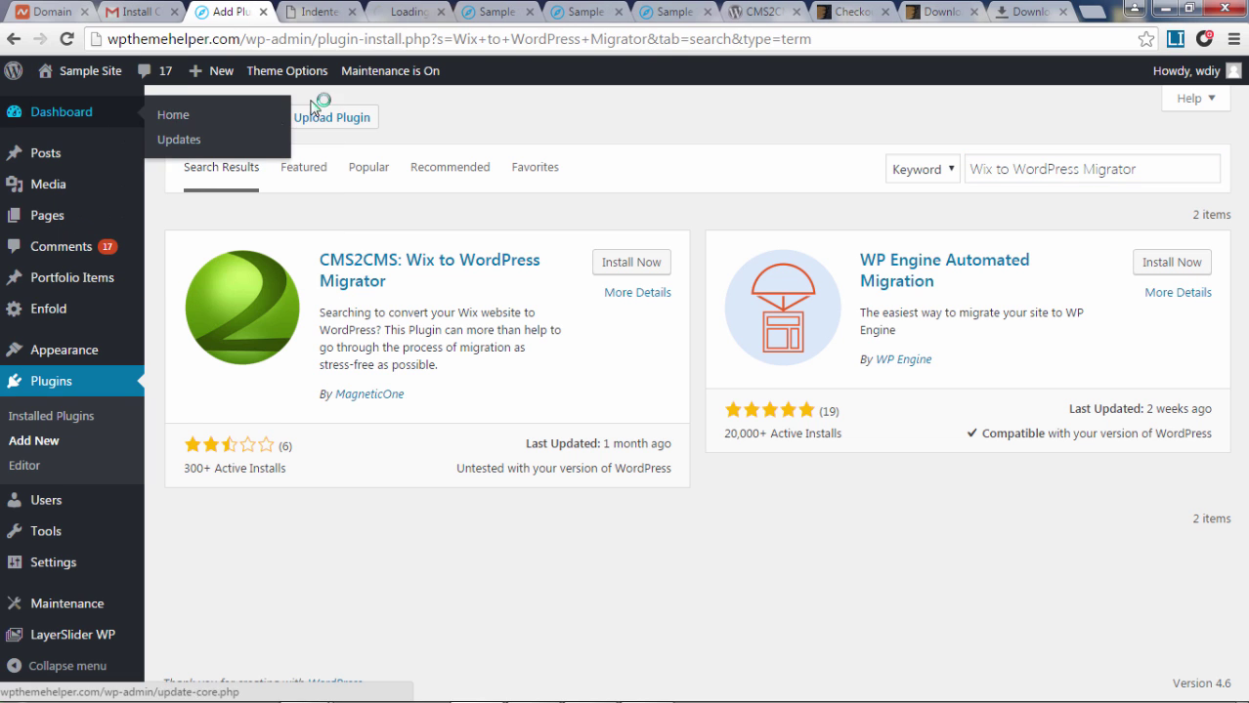
left_click(403, 14)
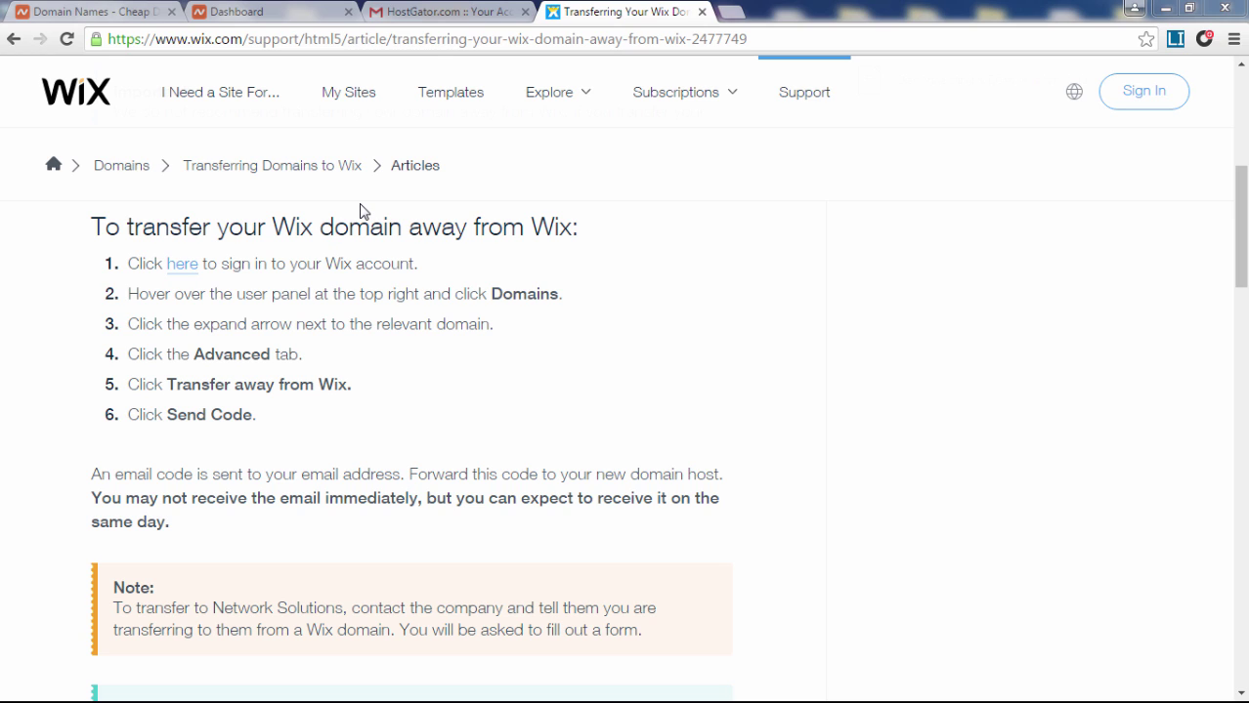
Read through the six steps for transferring a domain away from Wix in the Wix support article, highlighting each instruction
left_click_drag(599, 225, 418, 266)
left_click_drag(128, 294, 564, 306)
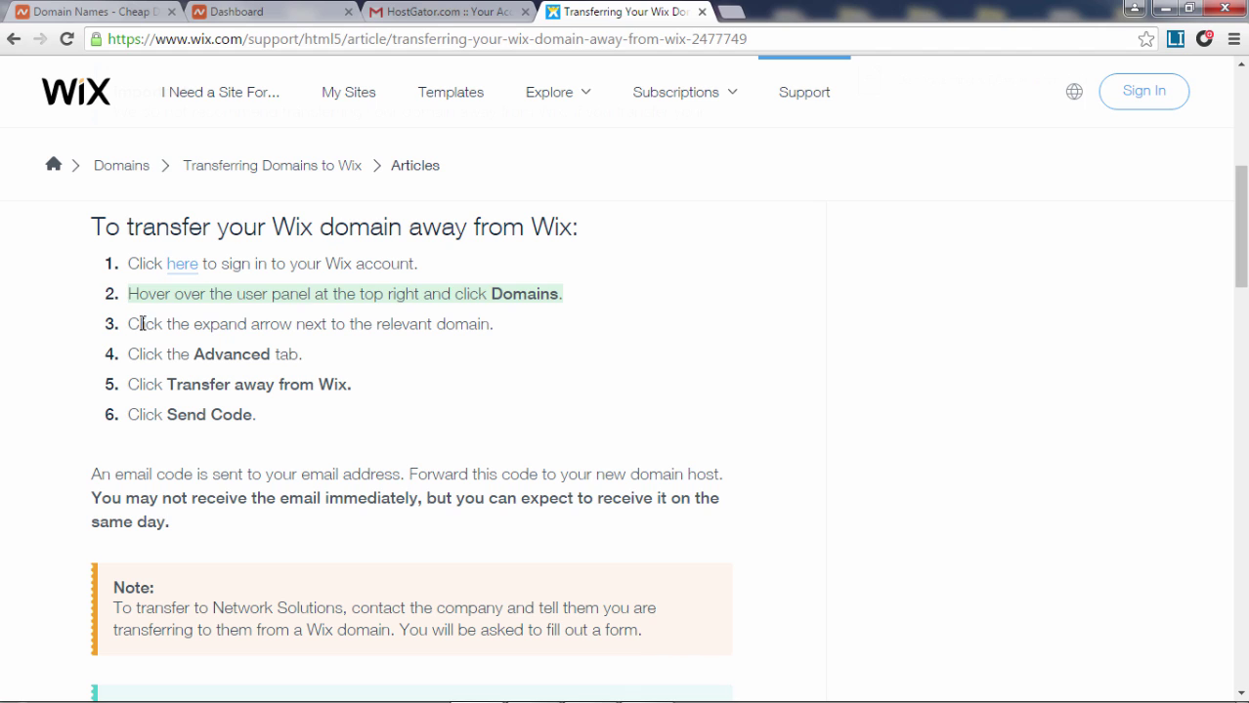
left_click_drag(140, 323, 492, 329)
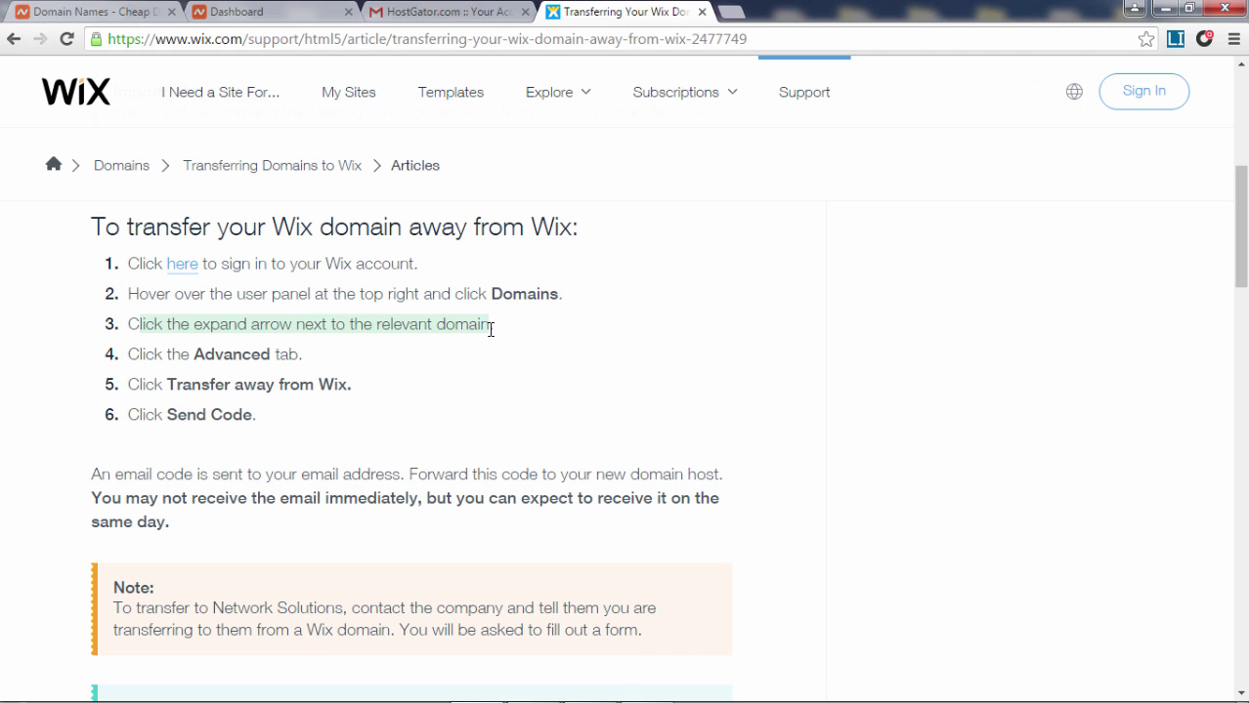
left_click(155, 353)
left_click_drag(156, 354, 306, 353)
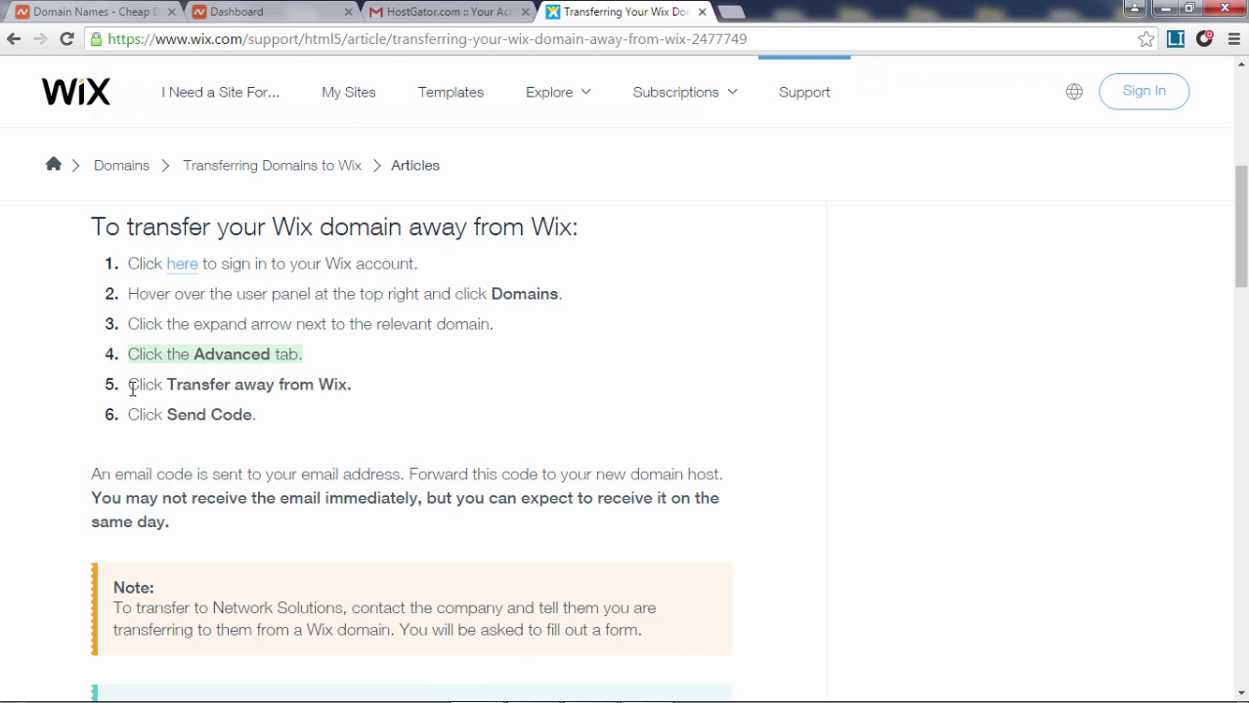
left_click_drag(131, 386, 360, 390)
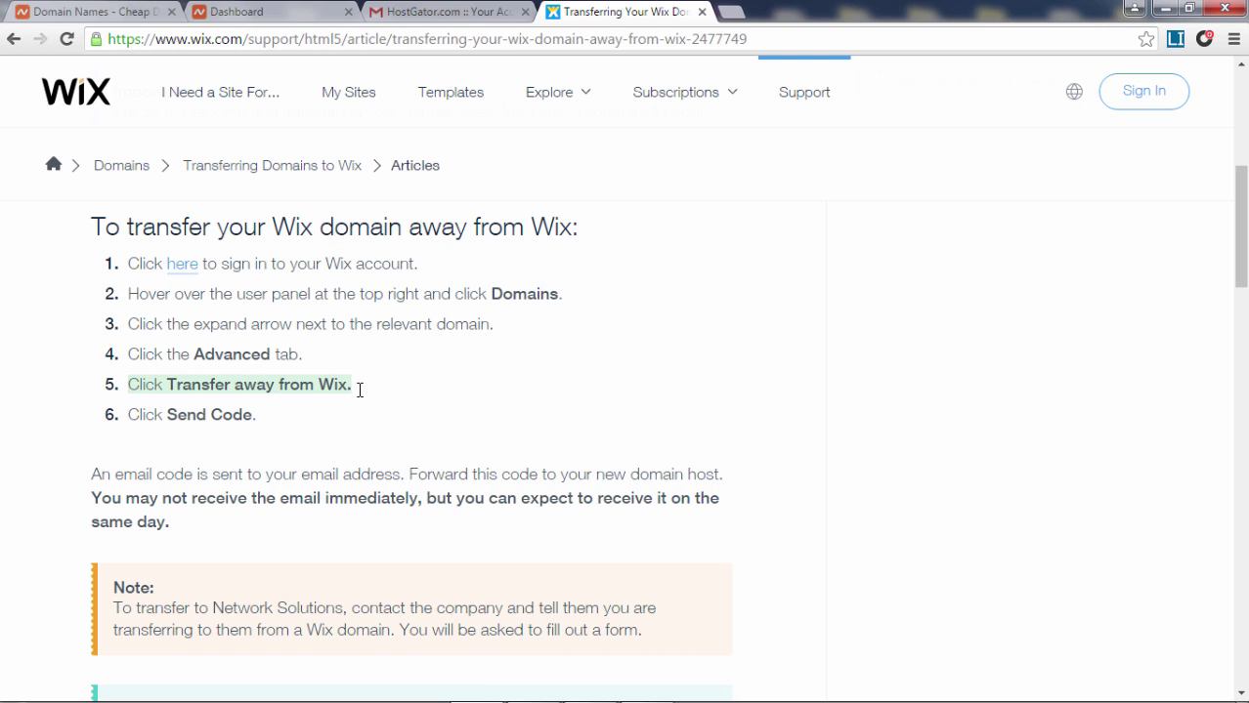
left_click_drag(131, 415, 268, 424)
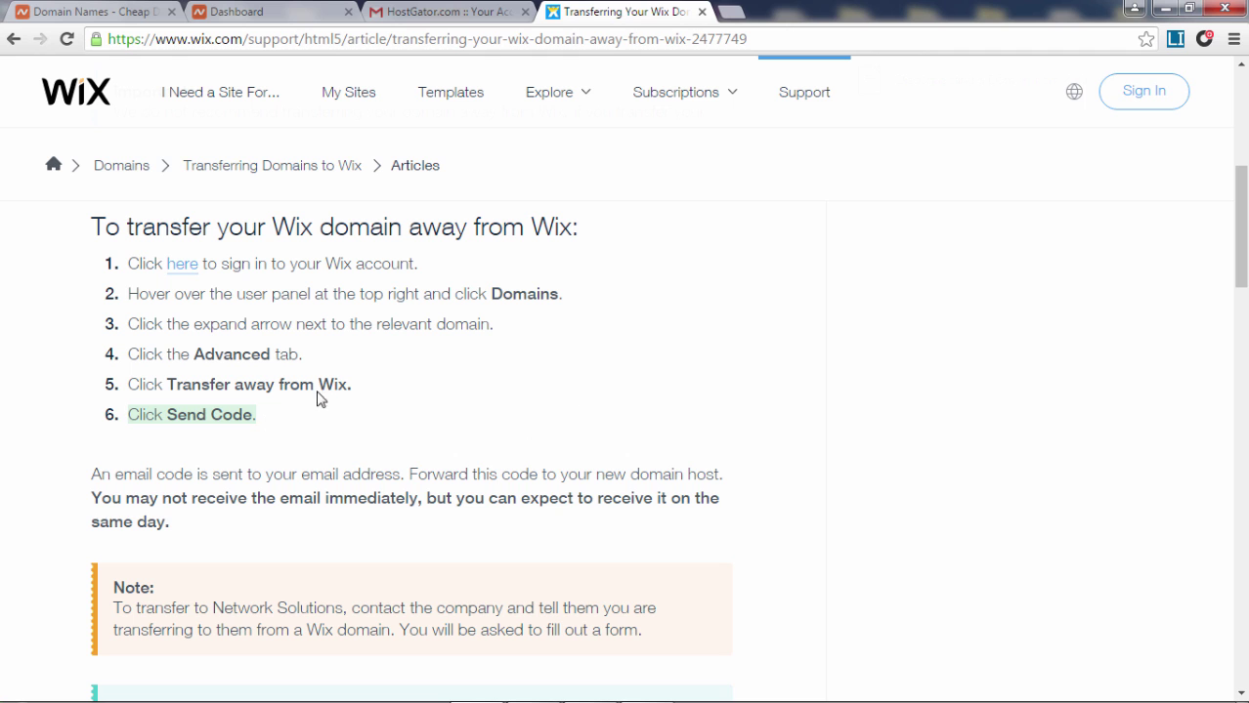
left_click(484, 388)
Examine the article's Important notes on the initial waiting period, auto-renewal, private domain registration and transfer duration
scroll(487, 388, "down", 2)
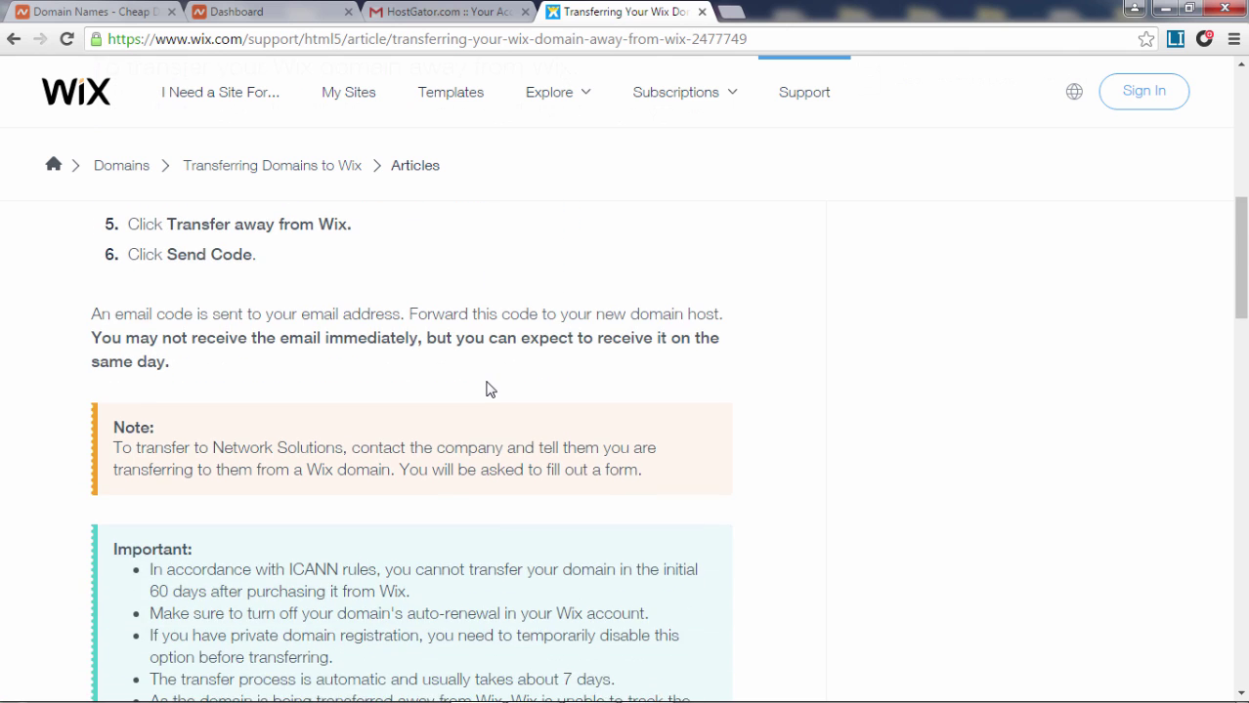
scroll(489, 389, "down", 3)
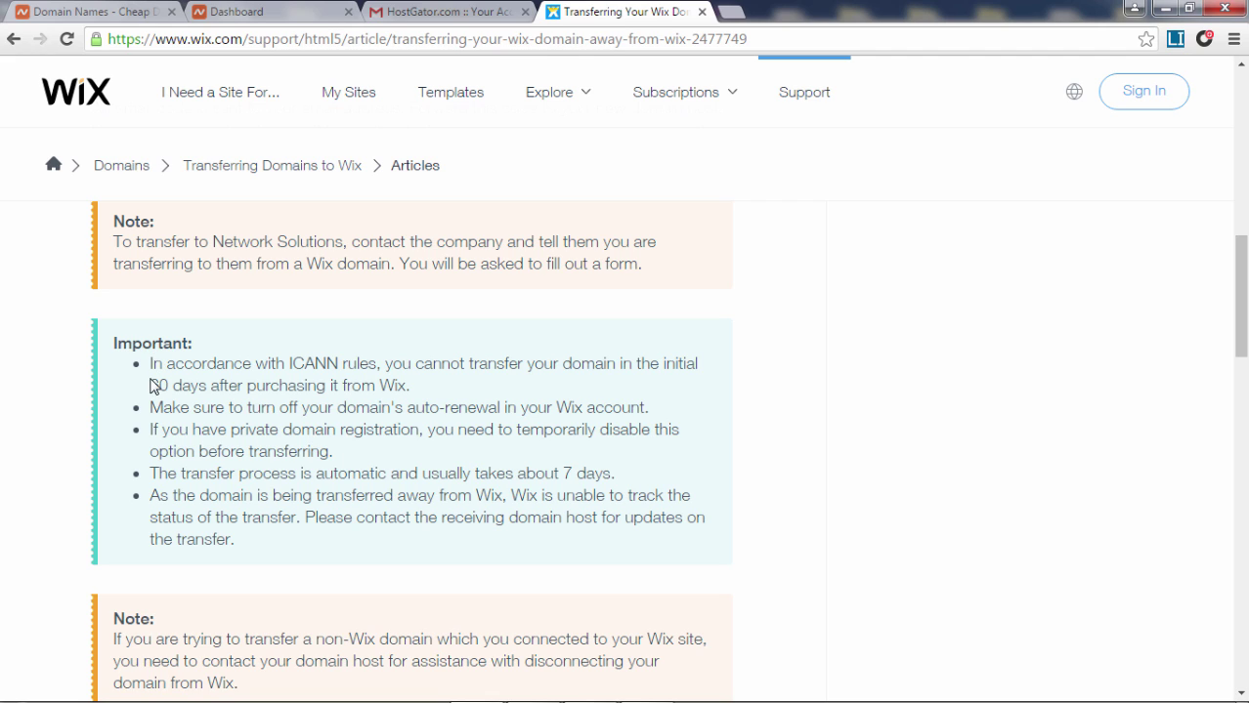
left_click_drag(150, 384, 207, 395)
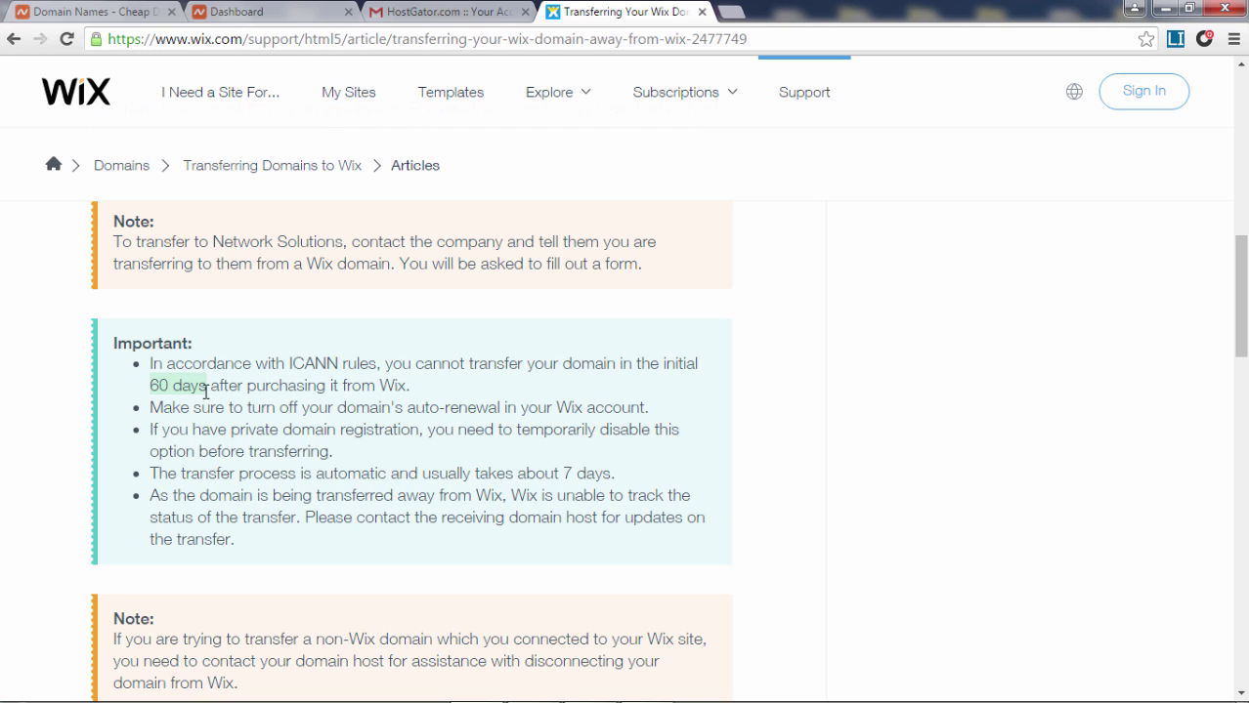
left_click(251, 380)
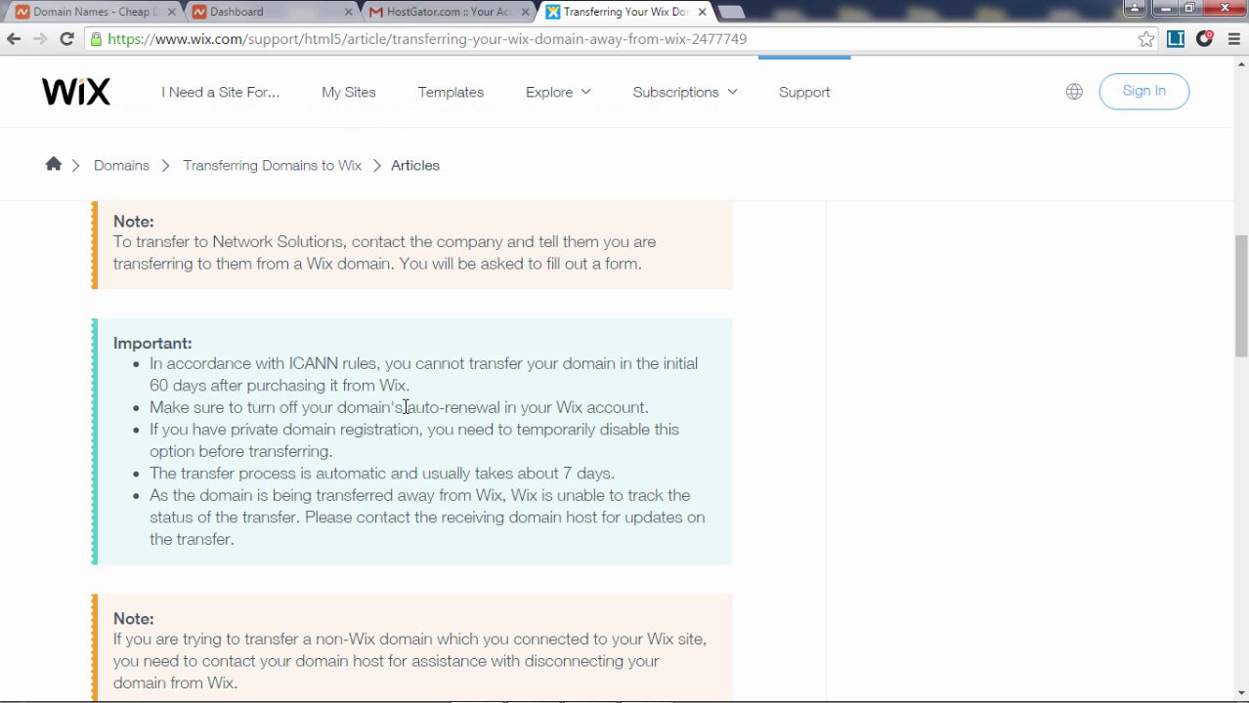
left_click_drag(406, 408, 506, 413)
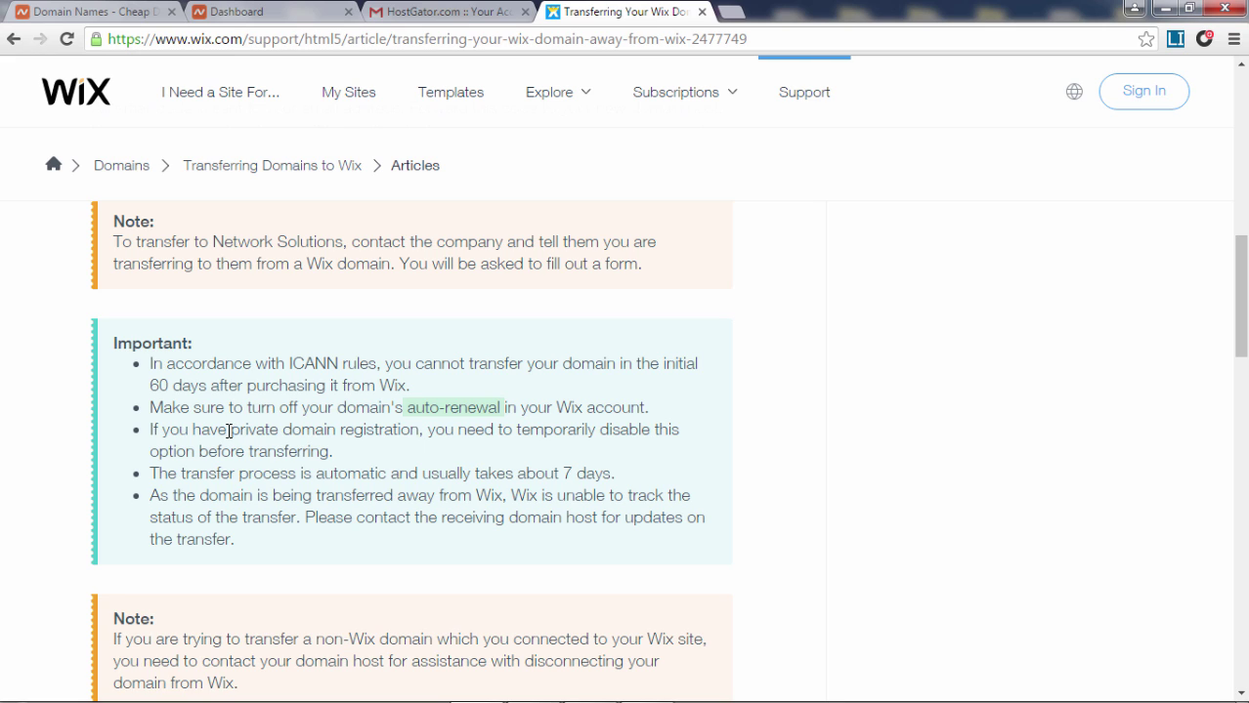
left_click_drag(230, 430, 422, 432)
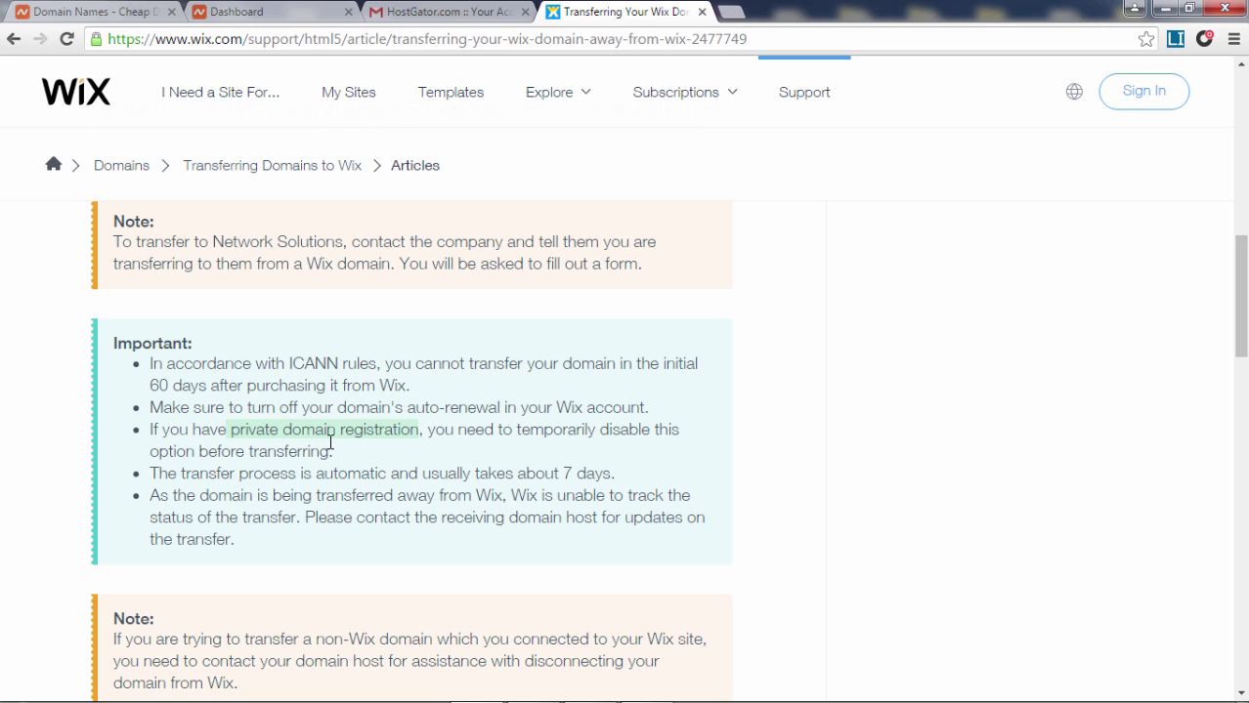
left_click(456, 438)
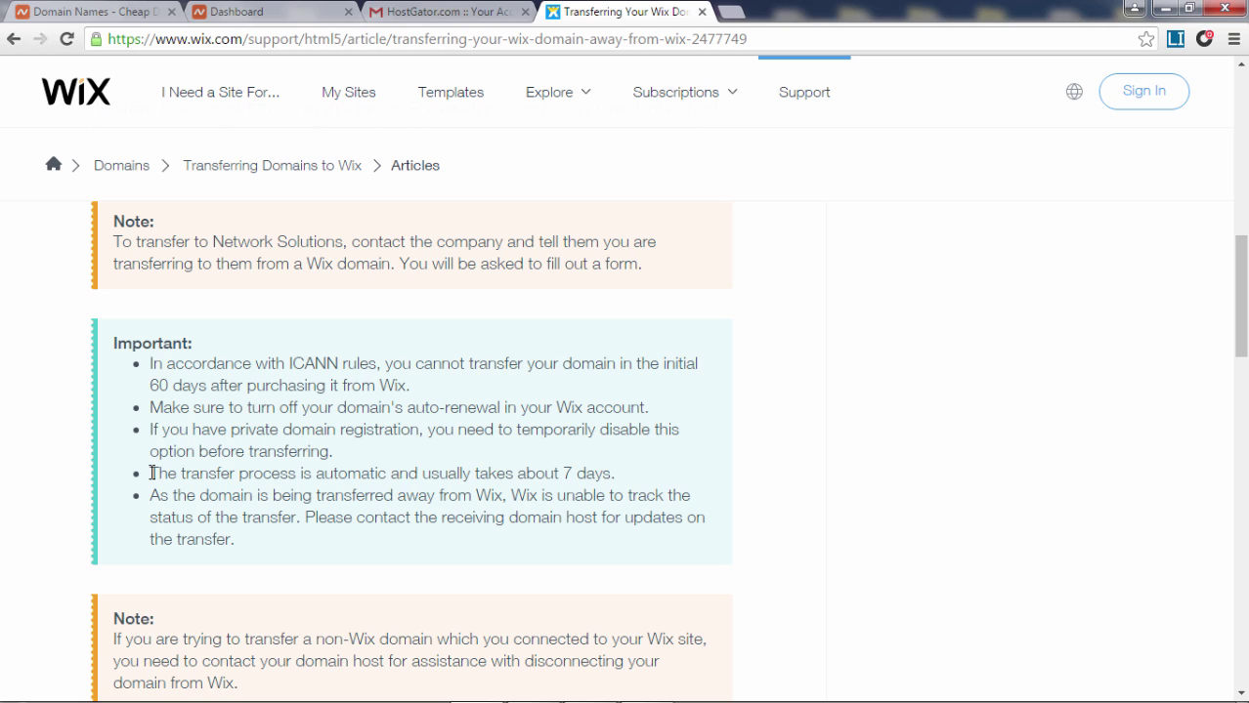
left_click_drag(151, 473, 620, 470)
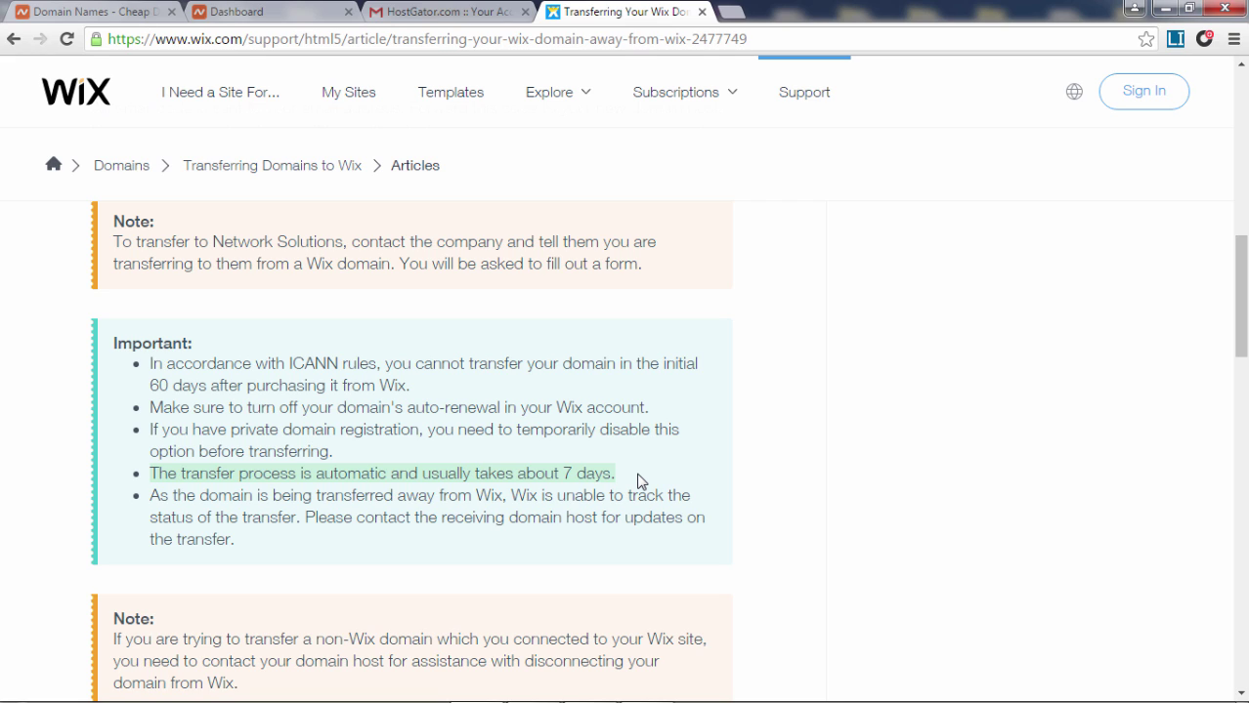
left_click(164, 476)
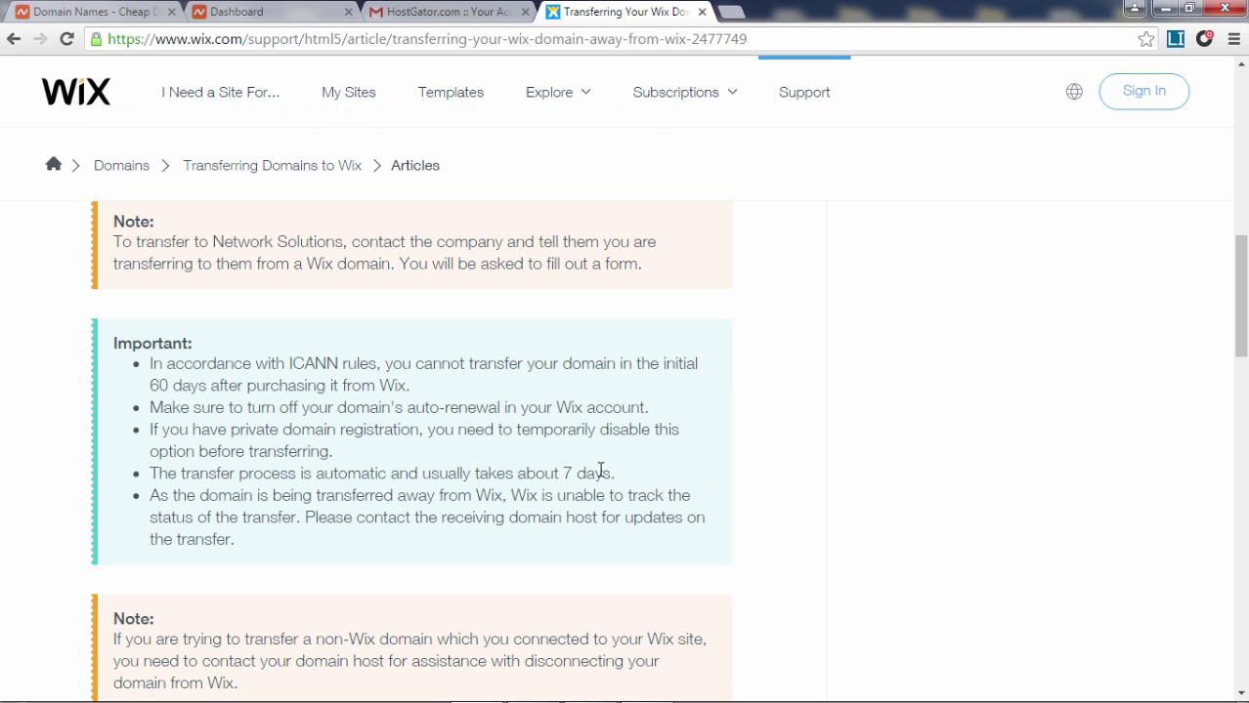
Switch to the Namecheap site and open its domain transfer page
left_click(66, 13)
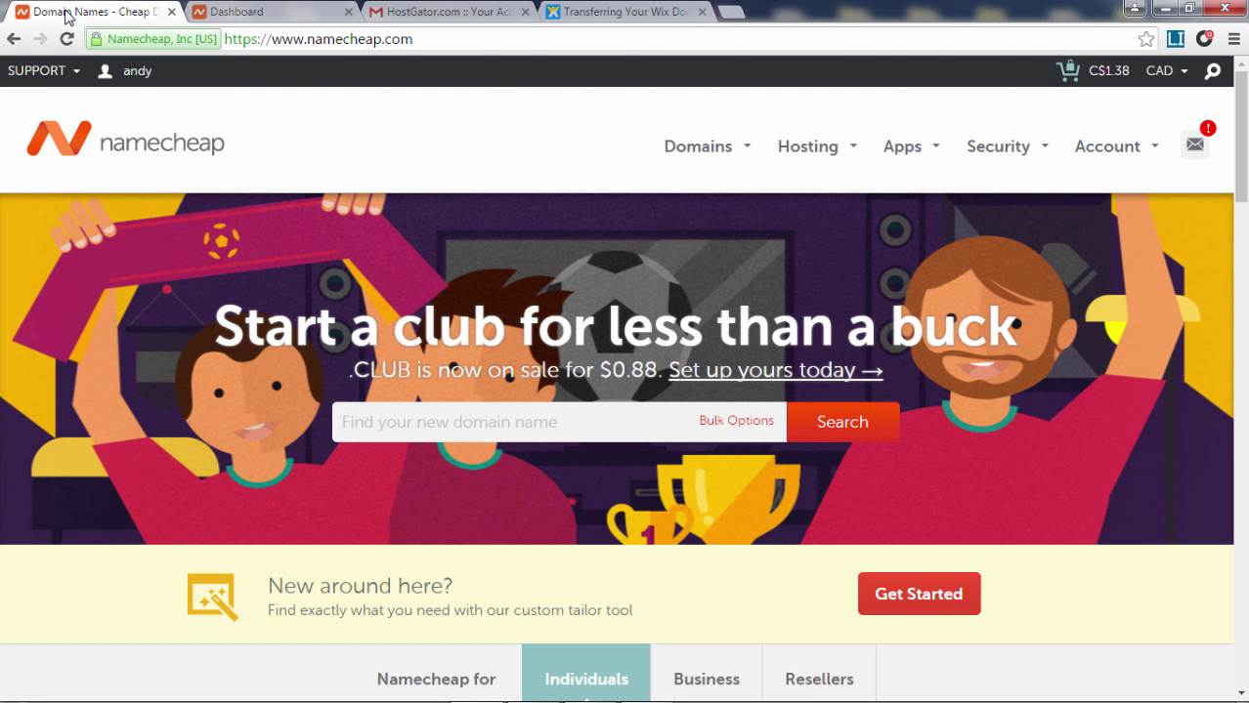
left_click(749, 154)
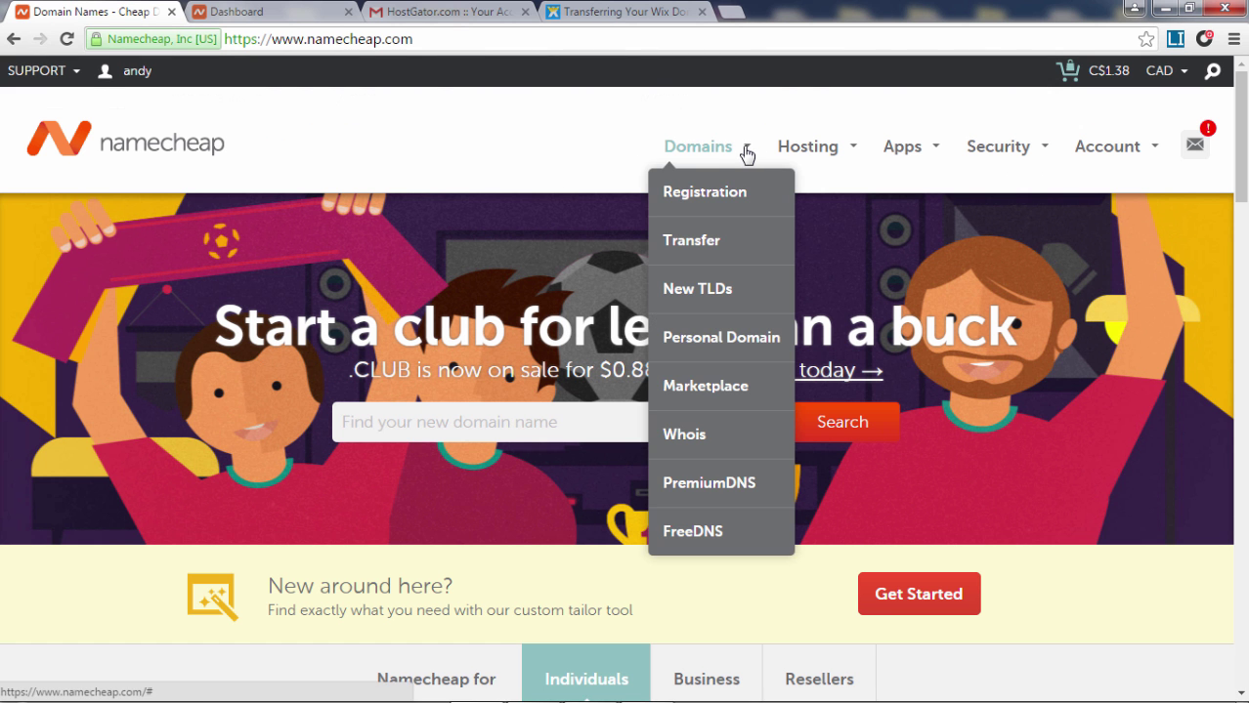
left_click(700, 251)
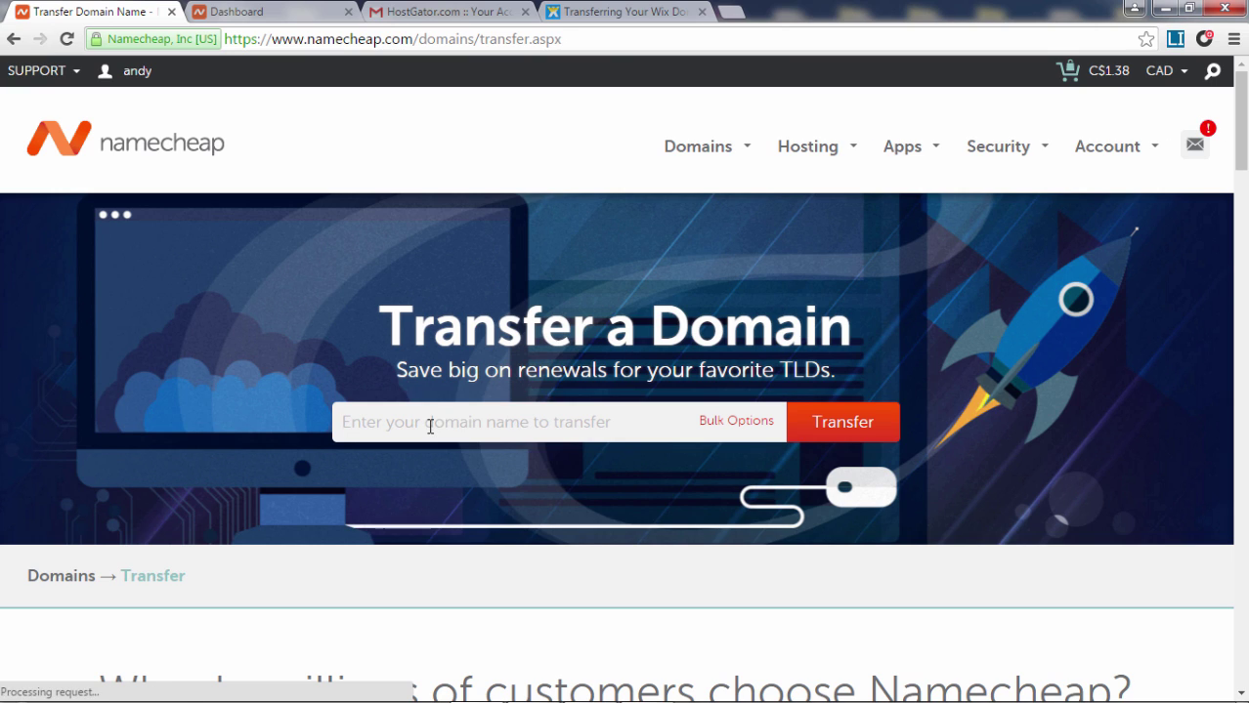
Enter domain-name-sample.com as the domain to transfer and submit the transfer request
left_click(429, 424)
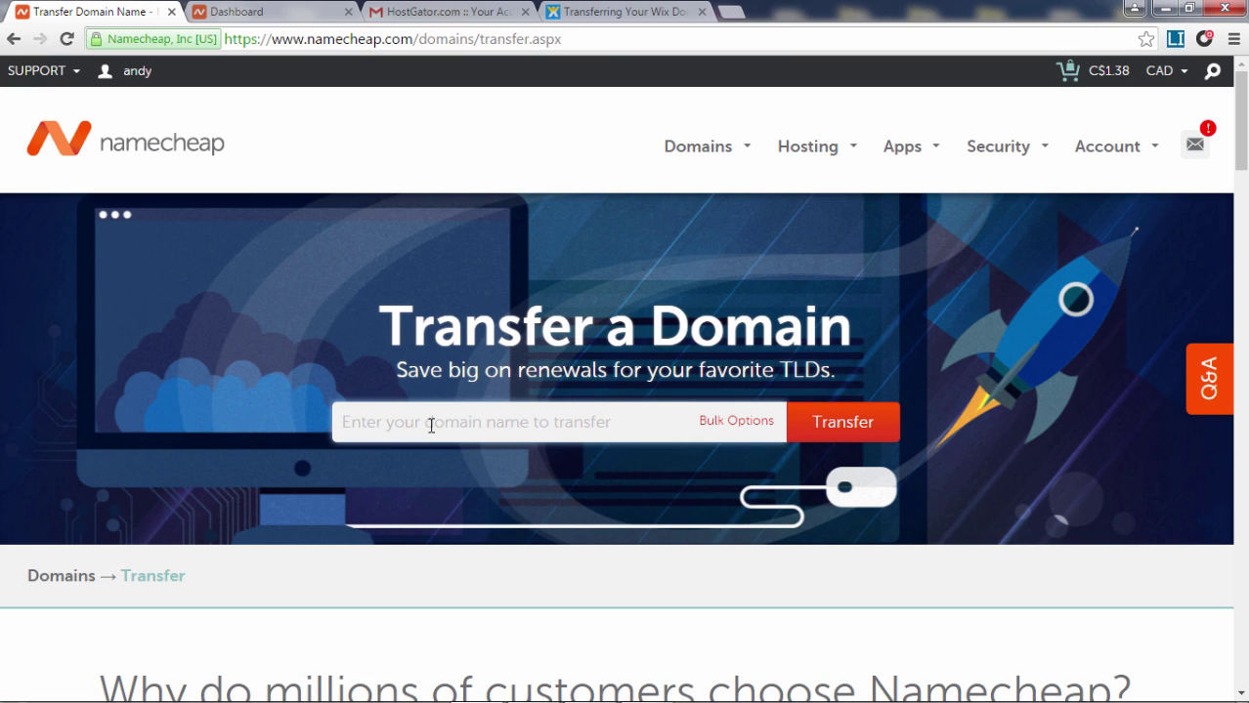
type("domain-name.com")
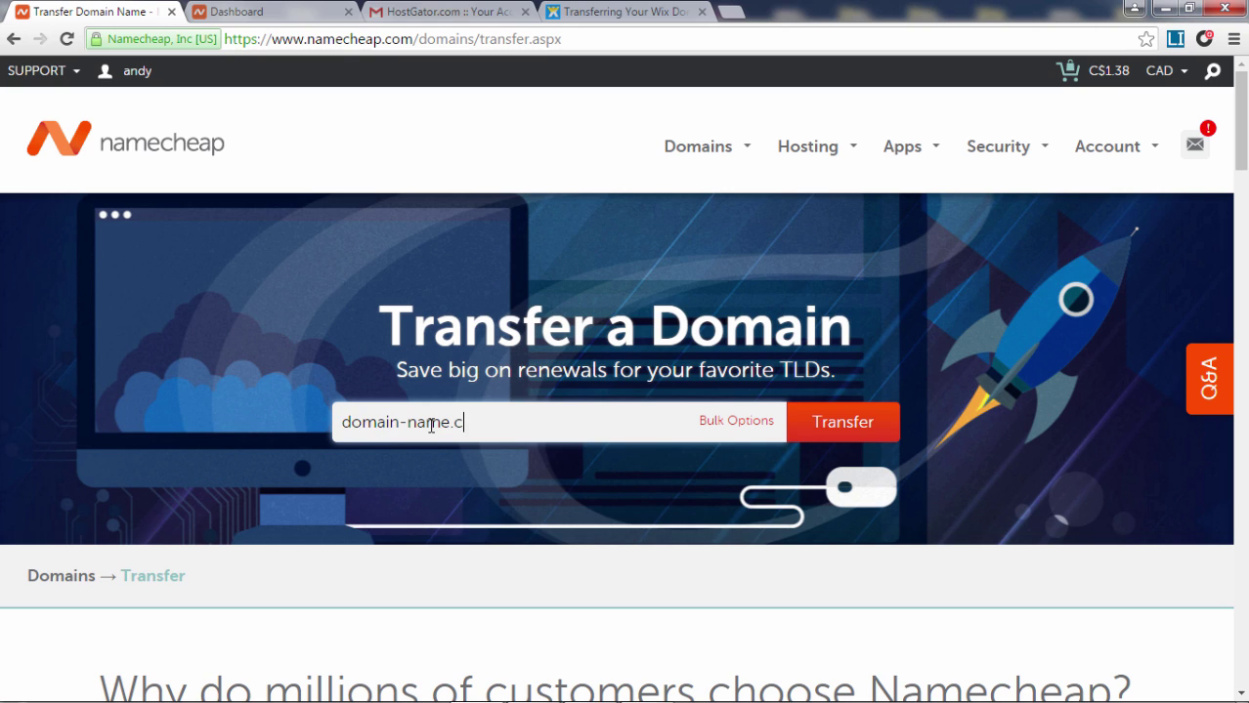
key("BackSpace")
key("BackSpace")
key("BackSpace")
key("BackSpace")
type("-sample.com")
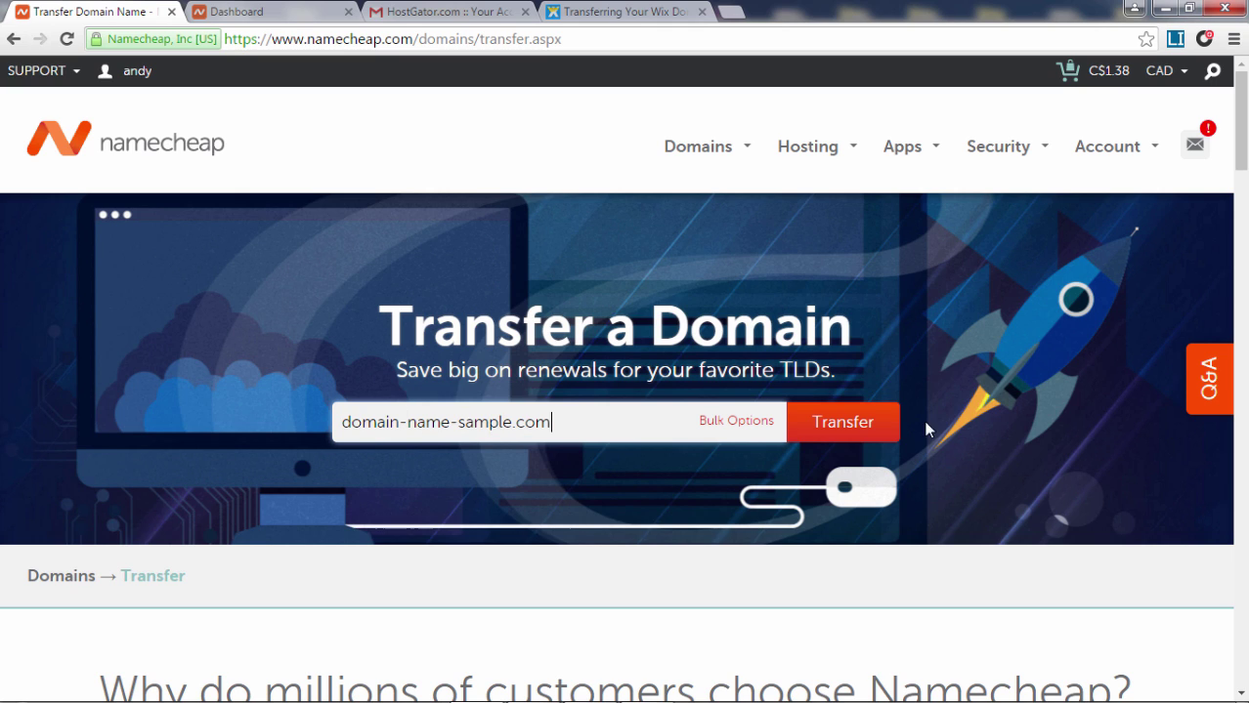
left_click(831, 430)
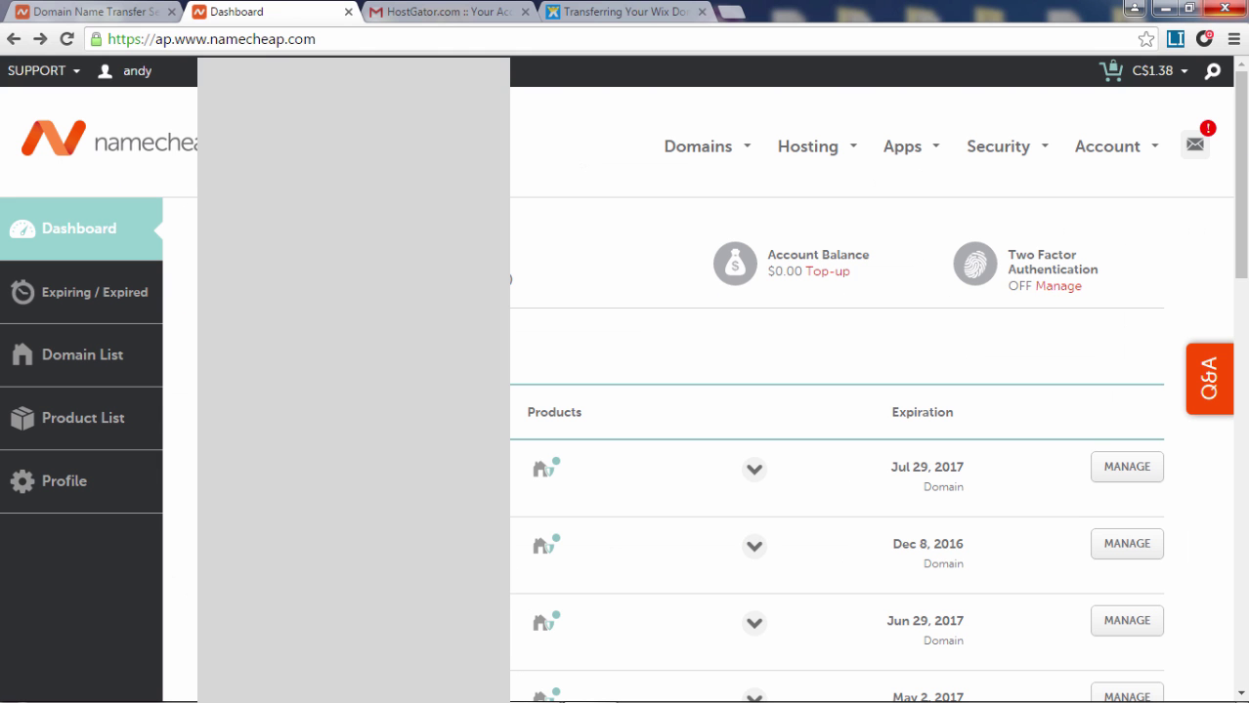
Open the management page for wordpressdiy.org from the Namecheap dashboard's domain list
left_click_drag(1240, 145, 1244, 311)
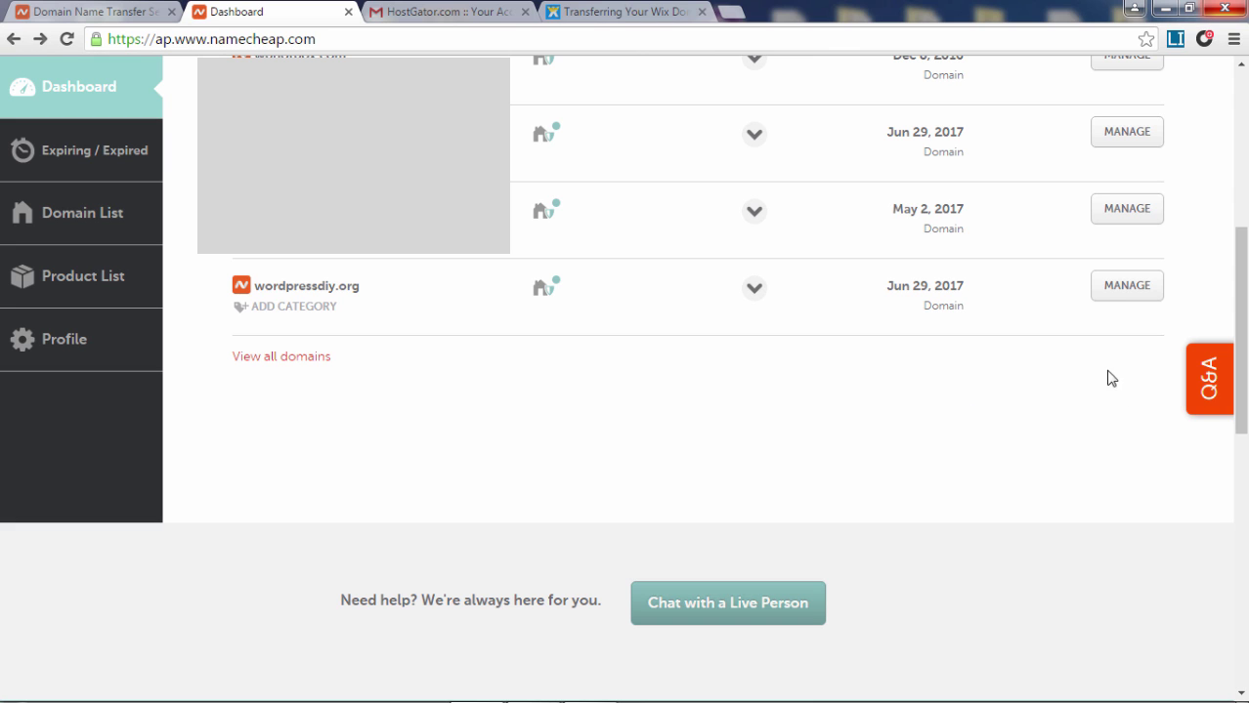
left_click(1134, 297)
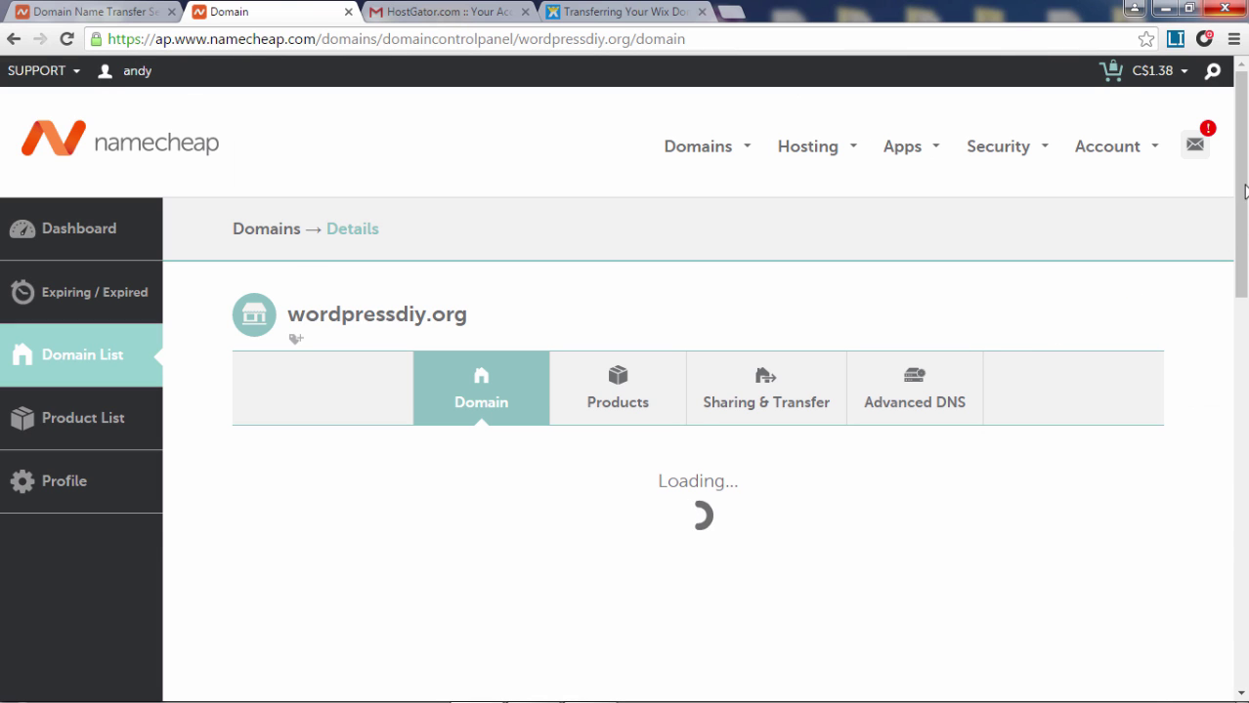
Switch to the HostGator account email in Gmail and copy the first nameserver, ns8521.hostgator.com
left_click(436, 16)
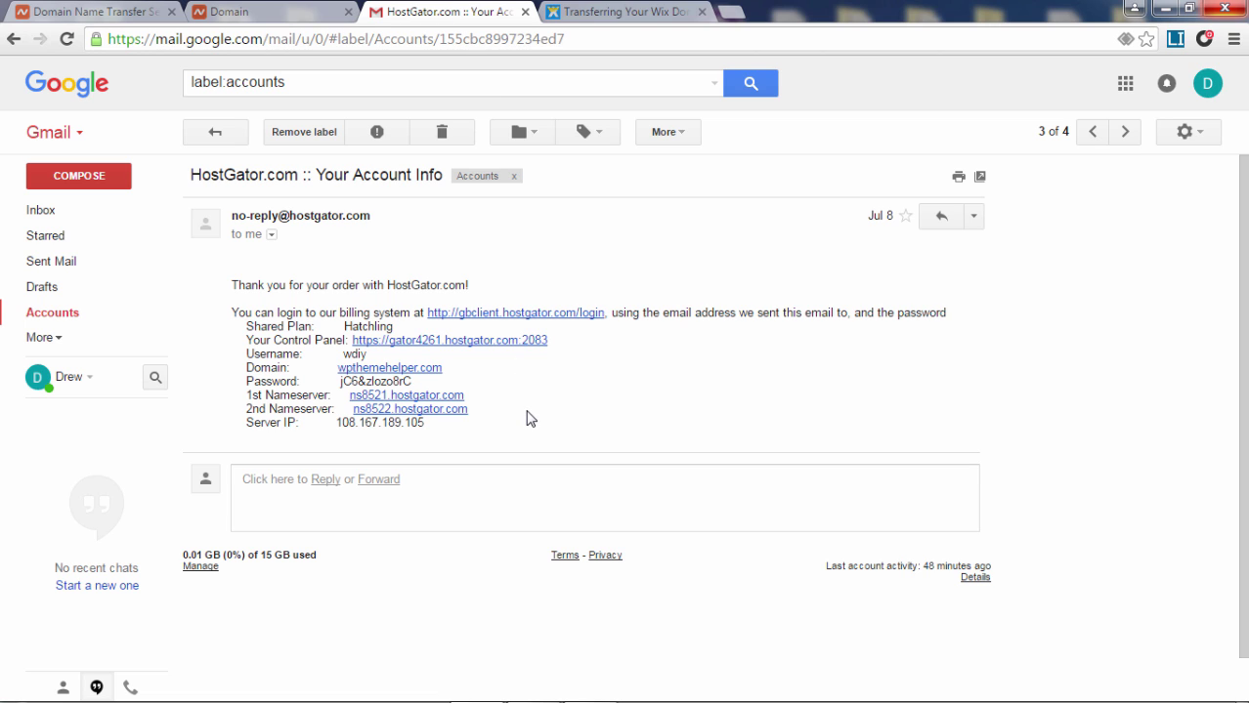
left_click_drag(247, 399, 493, 410)
left_click_drag(468, 400, 350, 395)
key("ctrl+c")
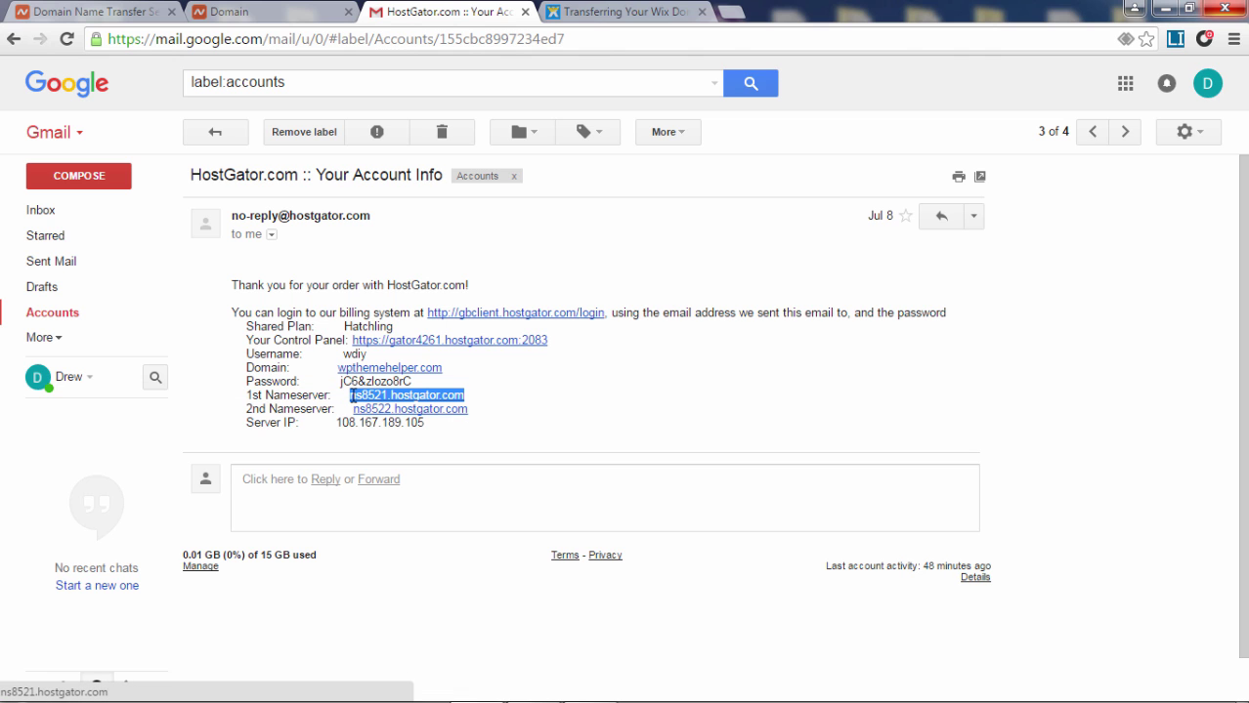
Switch to wordpressdiy.org's Namecheap page, choose Custom DNS for the nameservers and set the first one to ns8521.hostgator.com
left_click(279, 8)
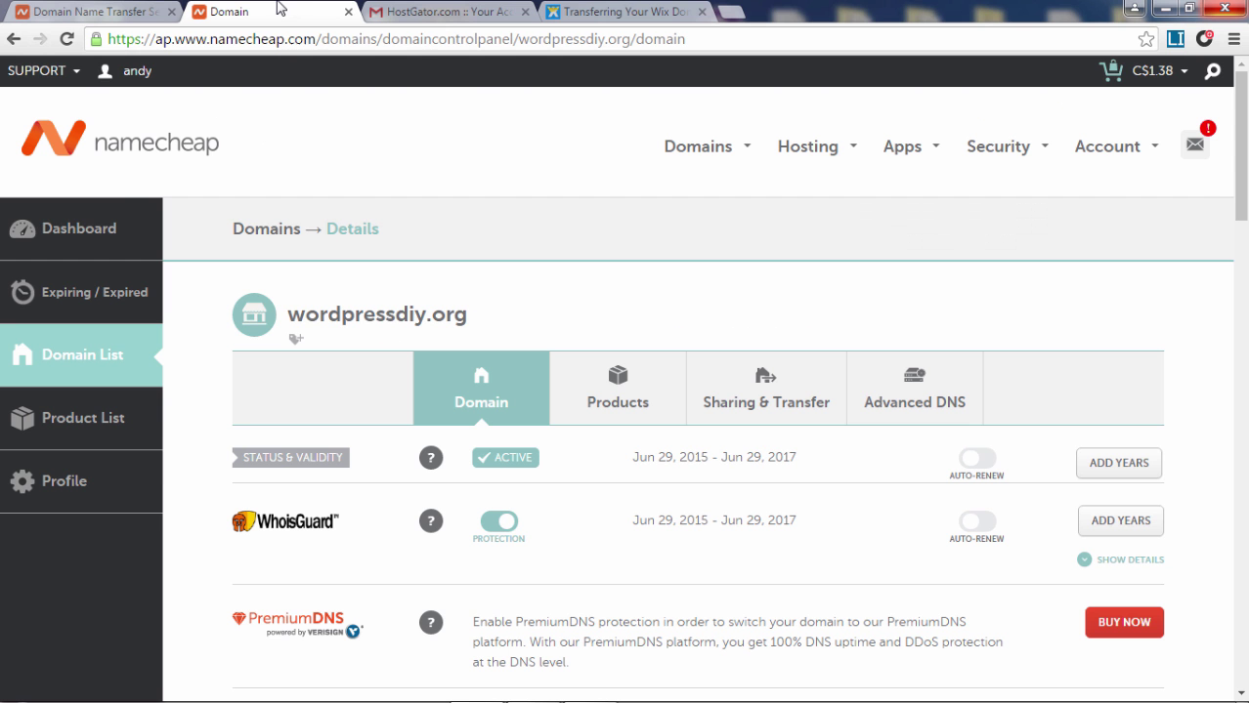
scroll(1241, 189, "down", 1)
left_click_drag(1241, 189, 1243, 311)
left_click(674, 196)
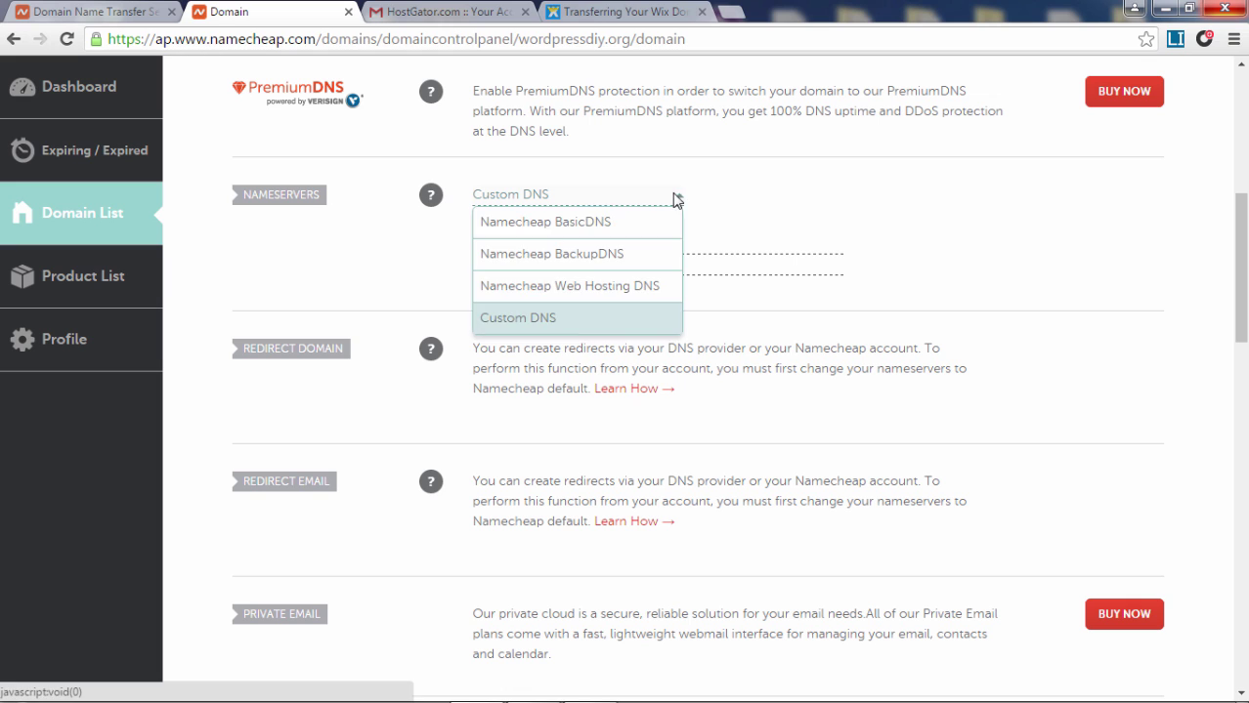
left_click(633, 330)
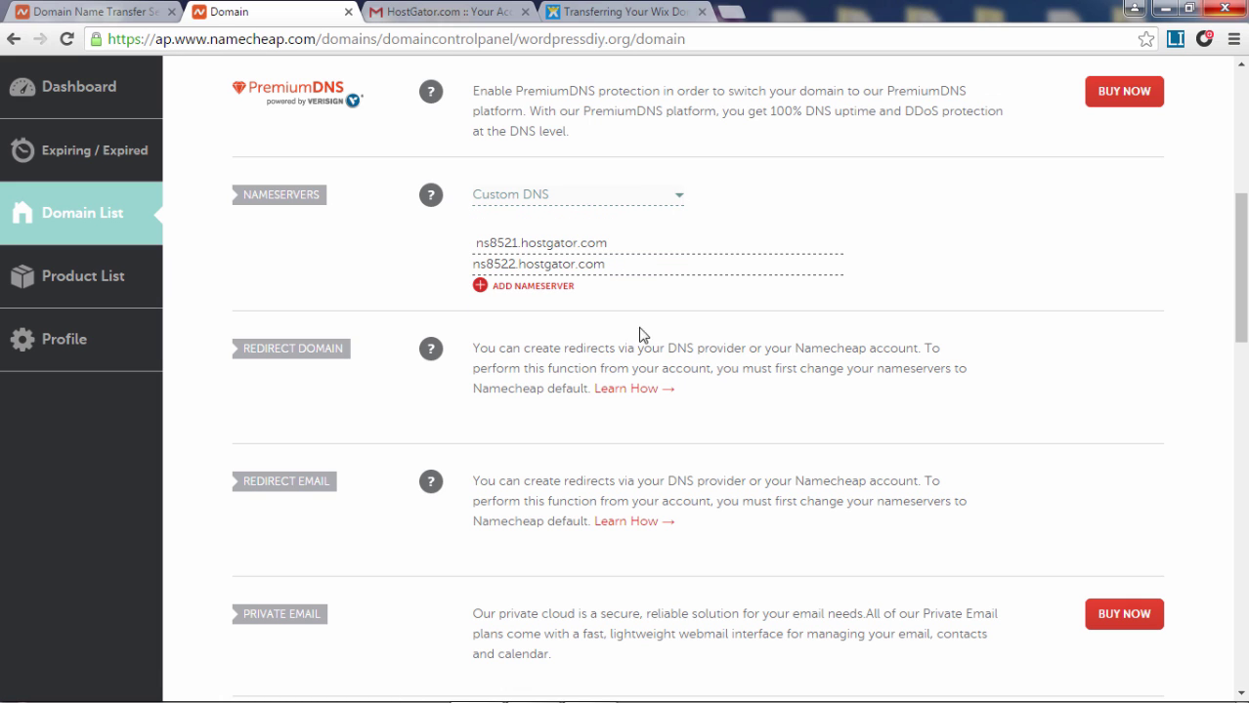
left_click_drag(637, 249, 452, 242)
key("ctrl+v")
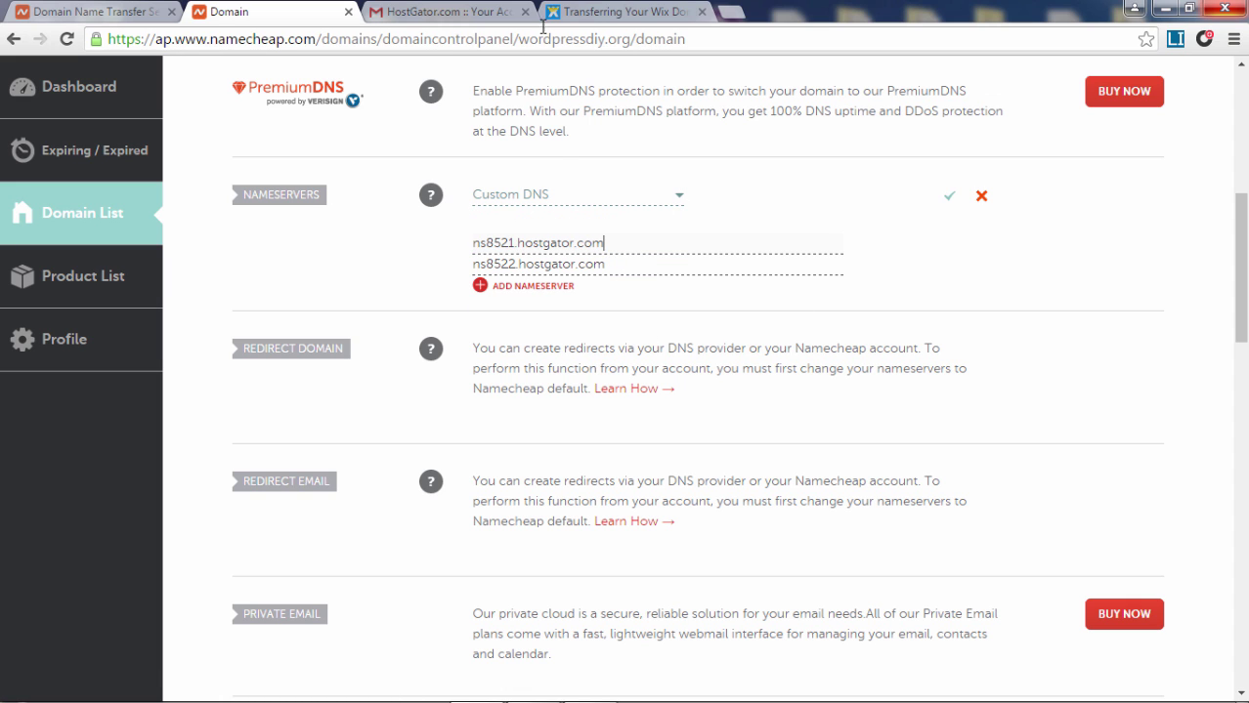
Copy the second nameserver from the HostGator email, enter ns8522.hostgator.com as the domain's second nameserver and save the nameservers
left_click(470, 11)
left_click_drag(469, 409, 361, 408)
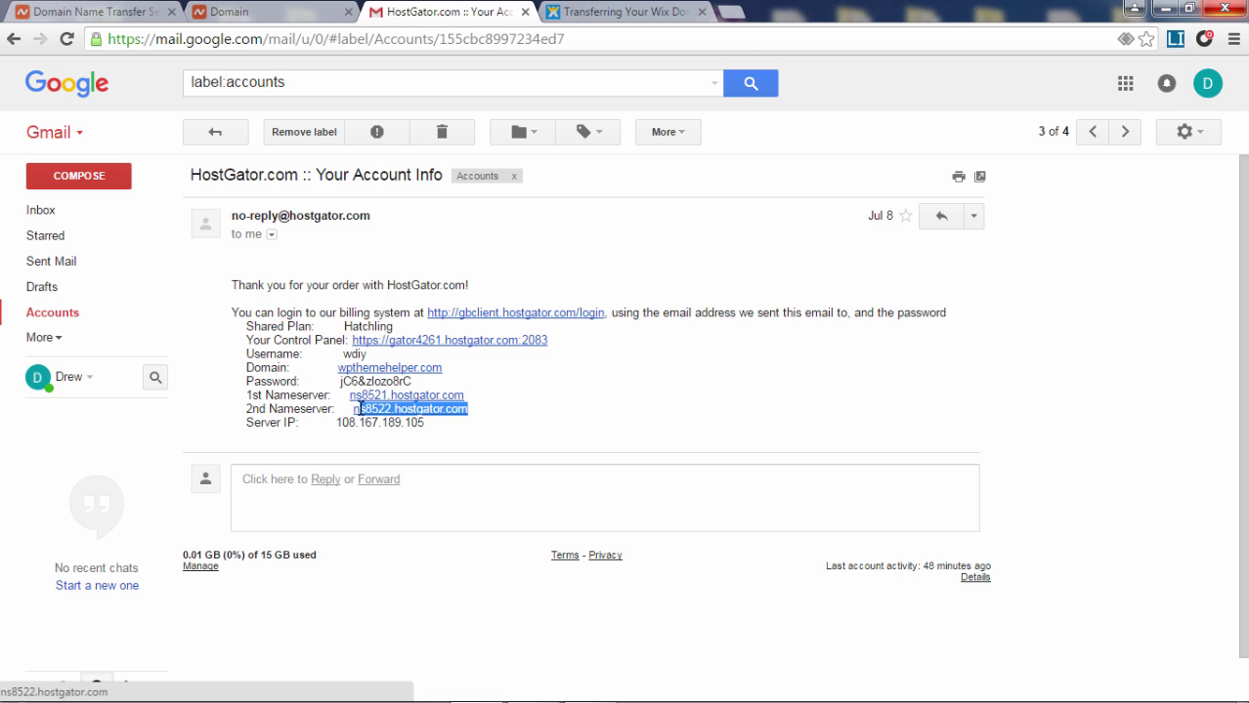
left_click(282, 10)
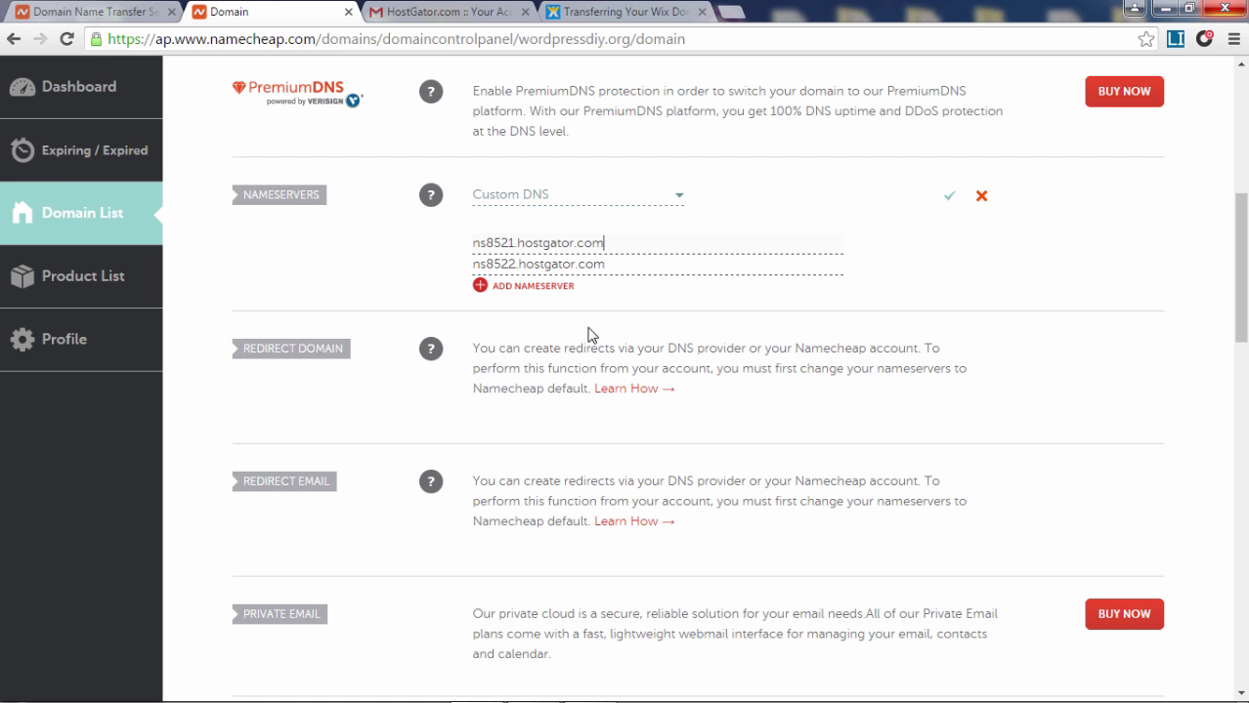
left_click_drag(606, 264, 409, 265)
type("ns8522.hostgator.com")
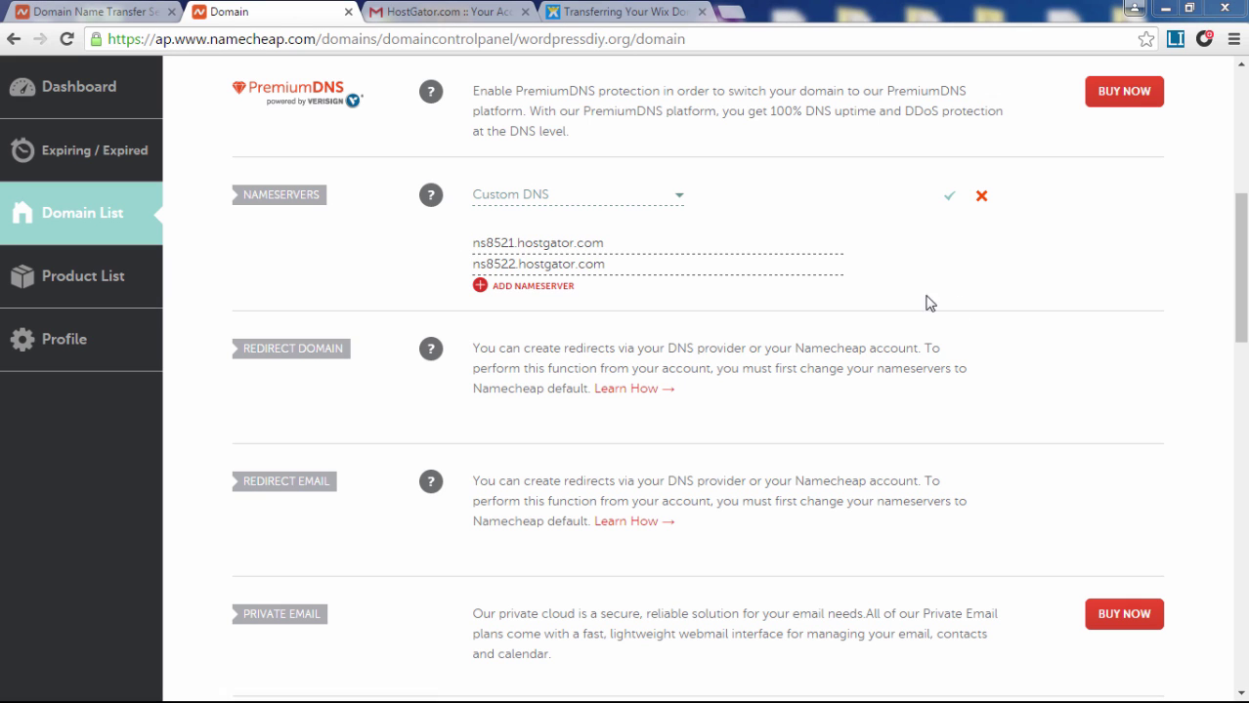
left_click(952, 200)
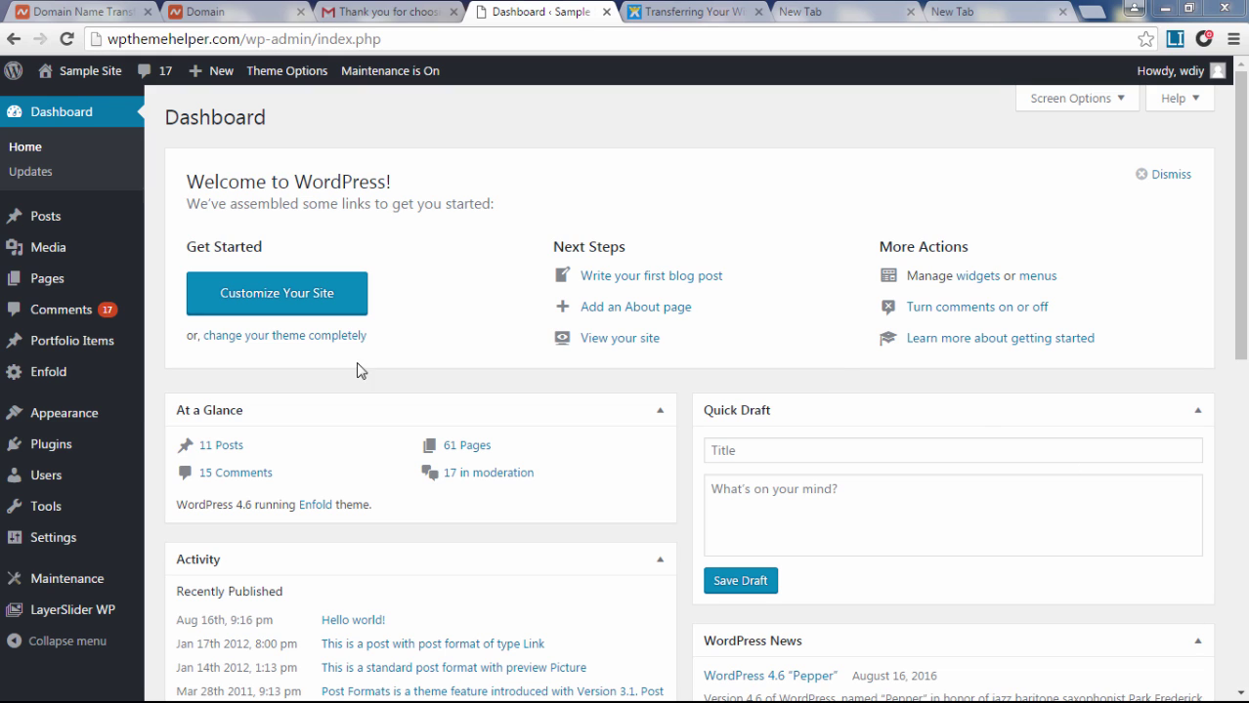
Open the WordPress General Settings and examine the domain in the WordPress Address and Site Address URLs
mouse_move(71, 543)
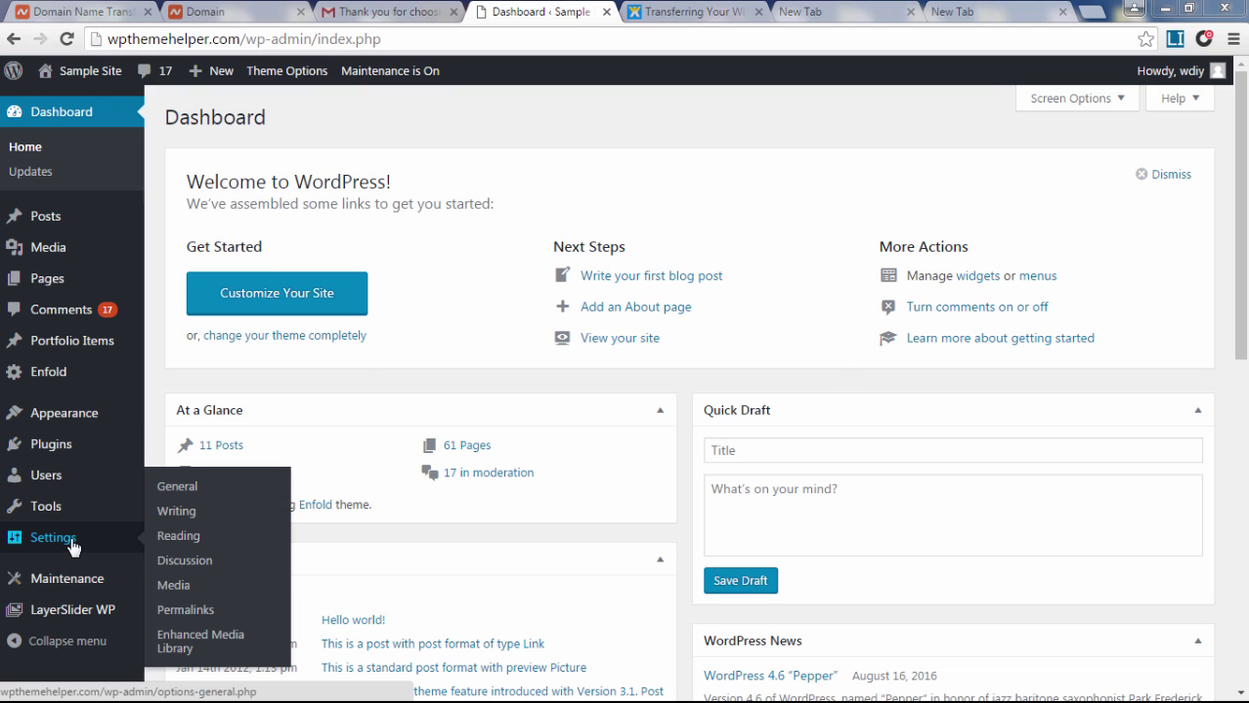
left_click(189, 490)
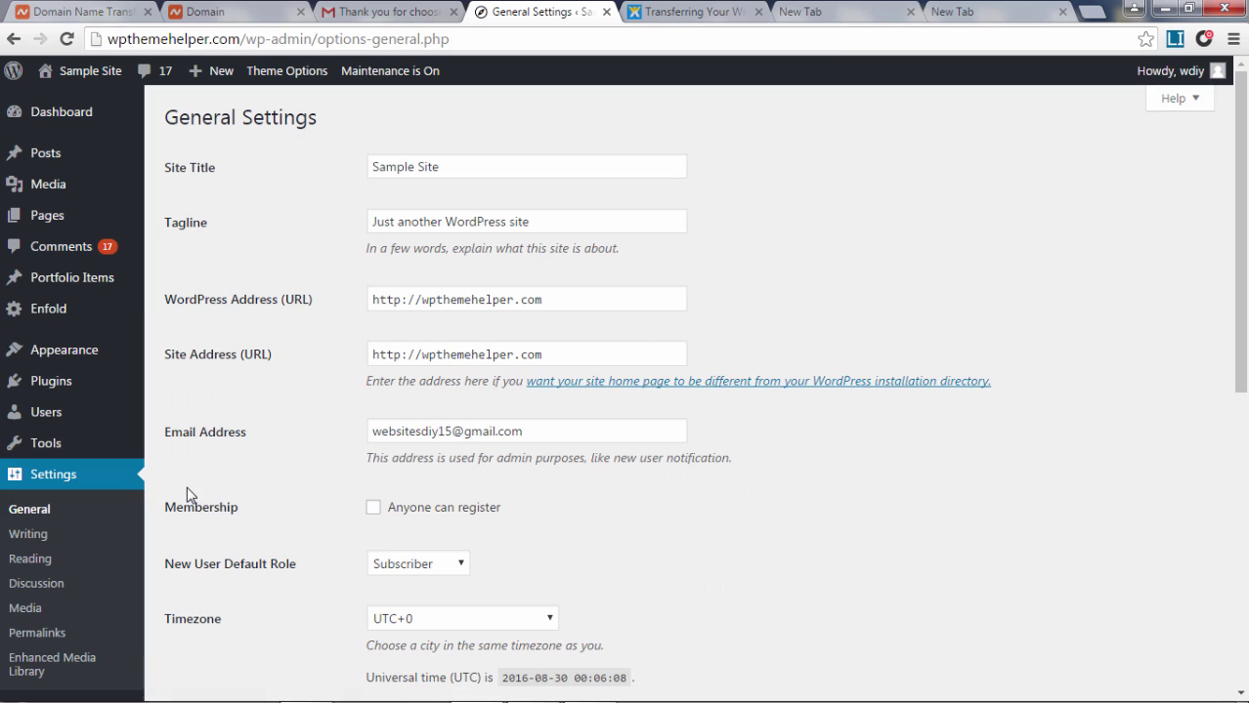
left_click(594, 301)
left_click_drag(541, 301, 424, 303)
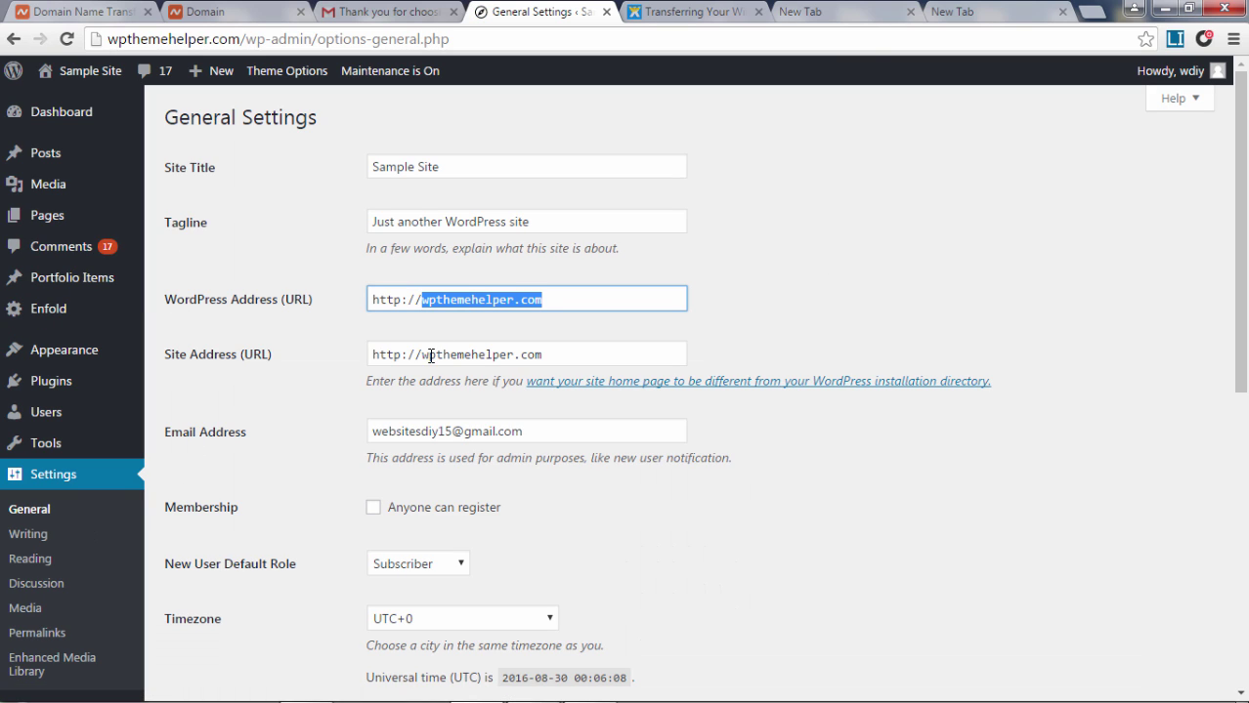
left_click_drag(425, 355, 569, 357)
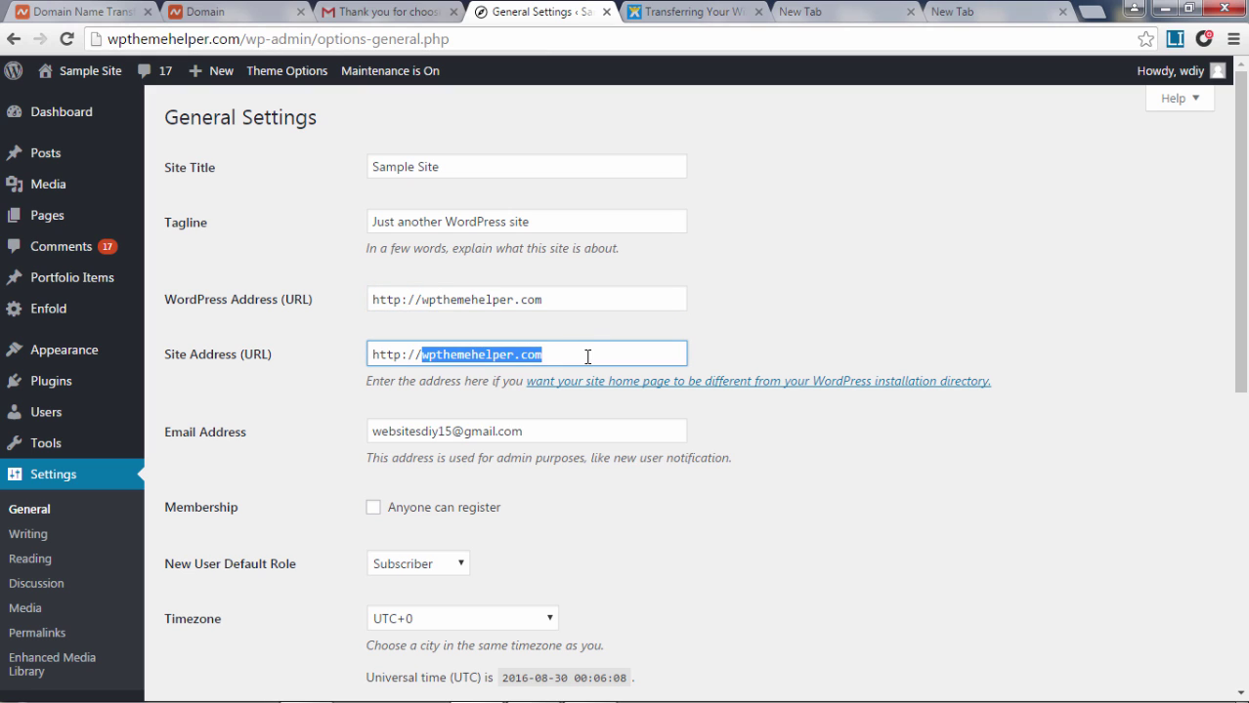
left_click(587, 357)
left_click_drag(569, 301, 425, 294)
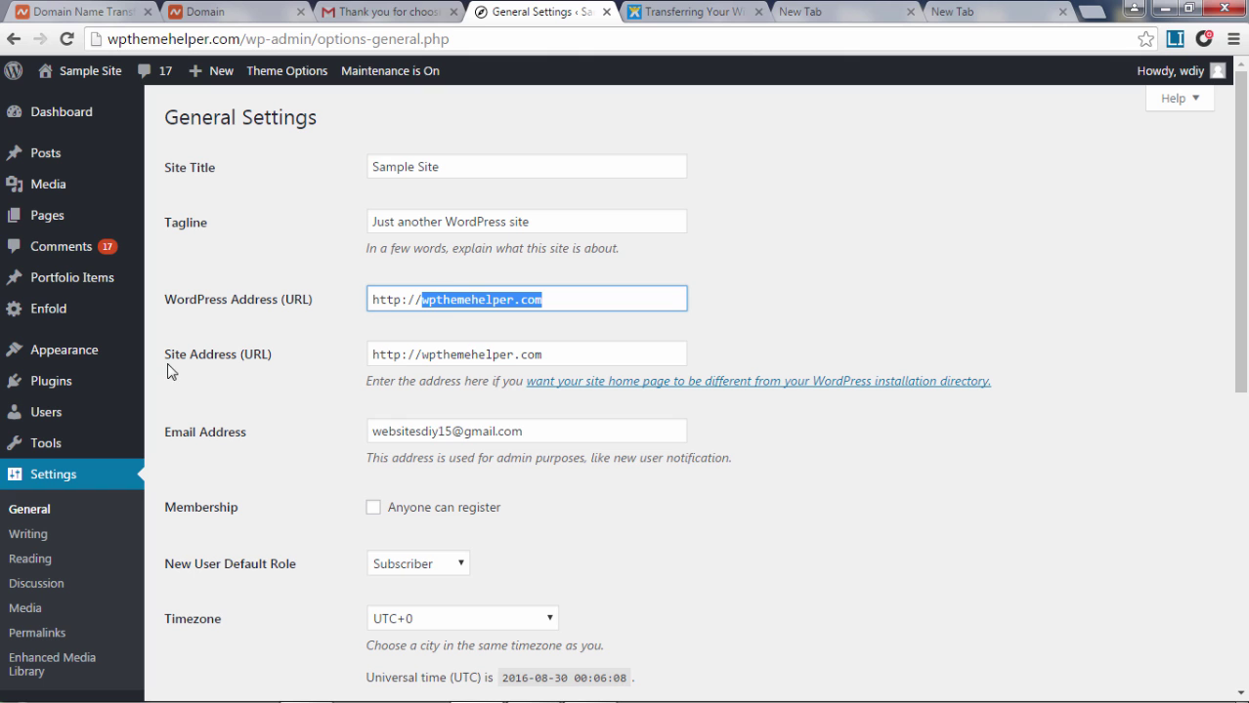
left_click_drag(570, 356, 420, 342)
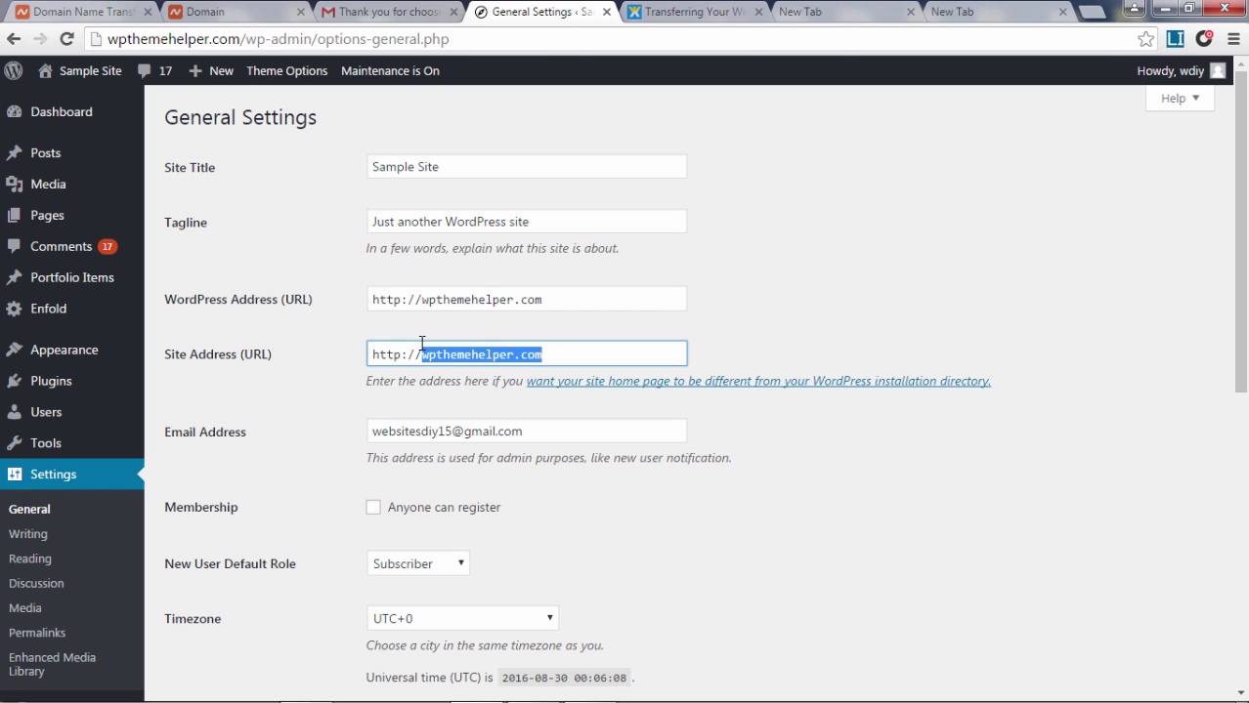
scroll(78, 628, "down", 6)
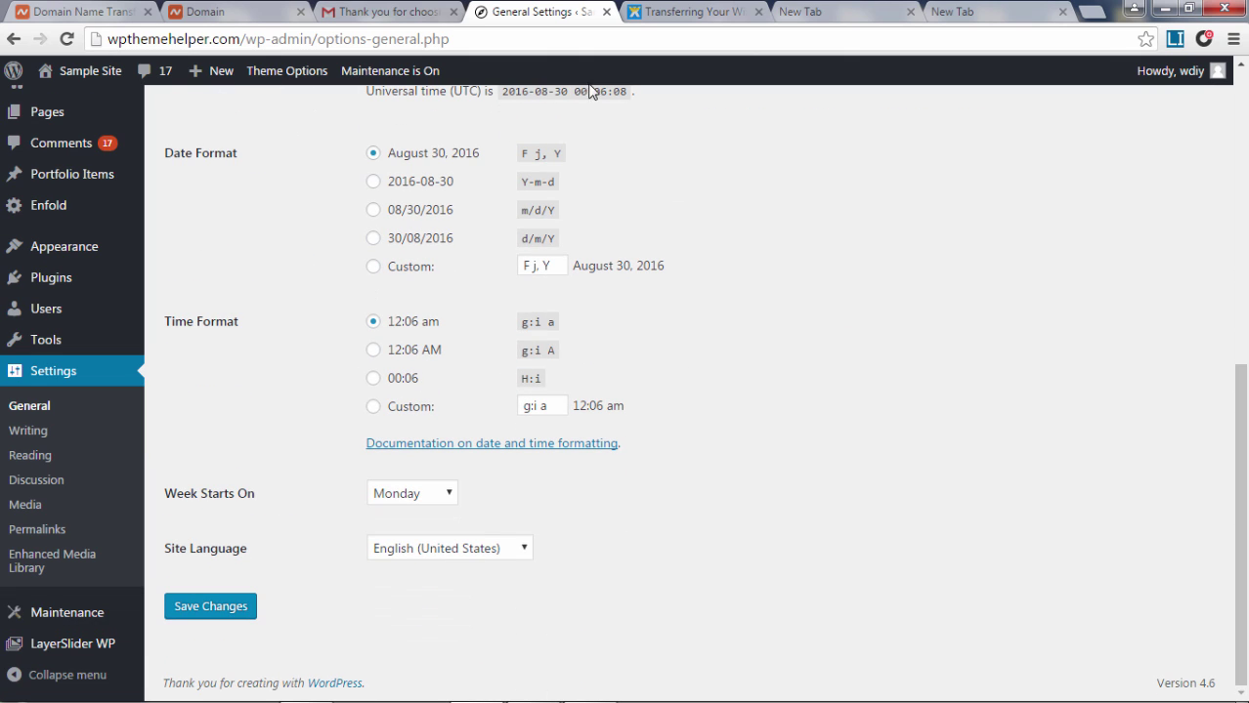
Switch to the HostGator welcome email in Gmail and open its billing portal link in a new tab
left_click(388, 13)
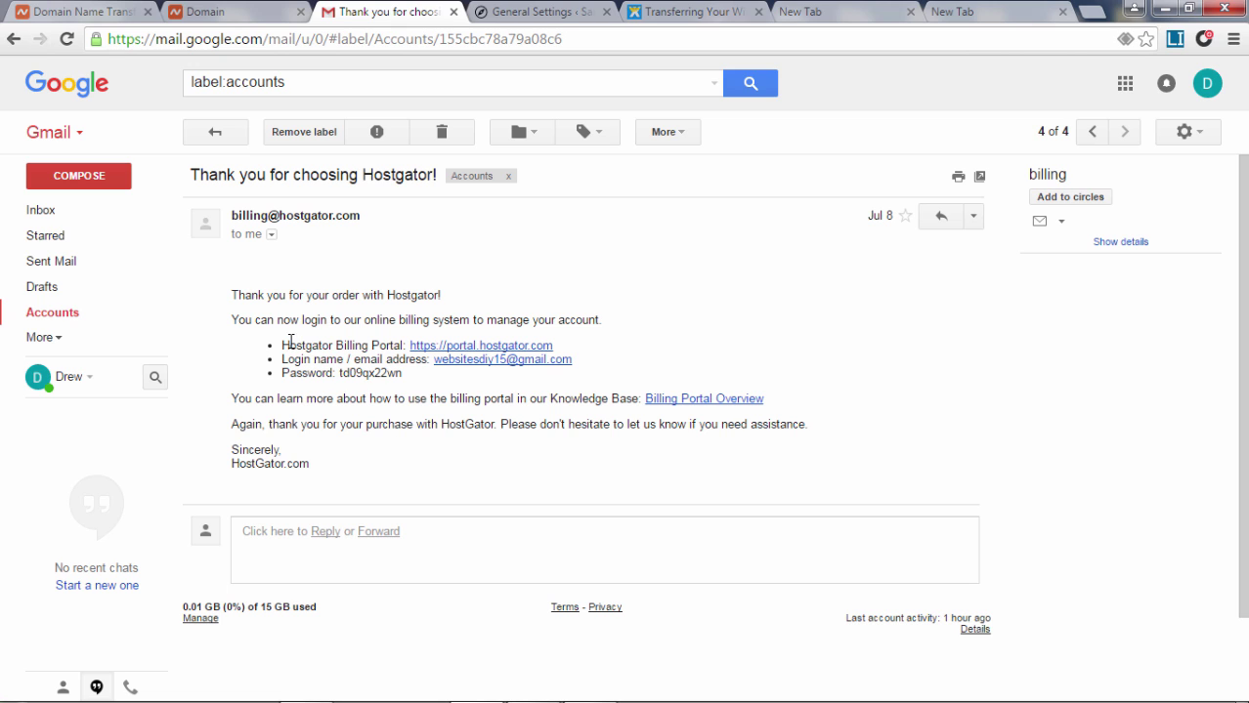
left_click_drag(282, 345, 401, 346)
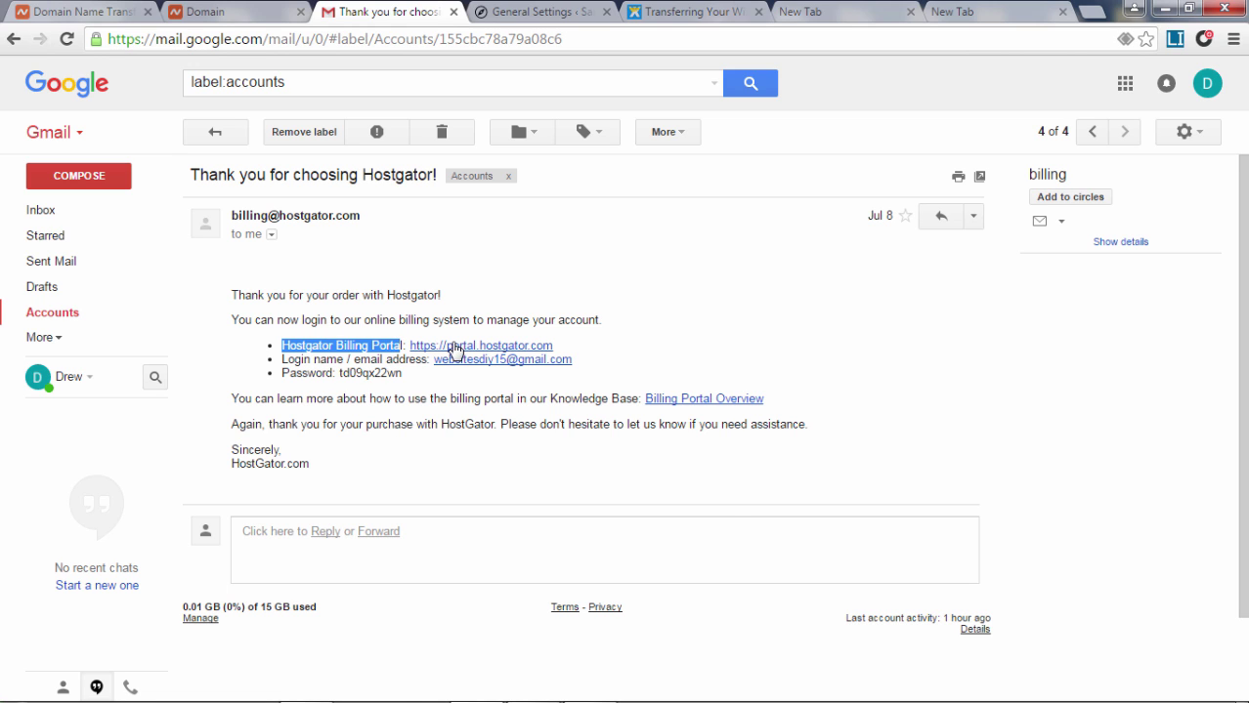
right_click(451, 348)
left_click(514, 356)
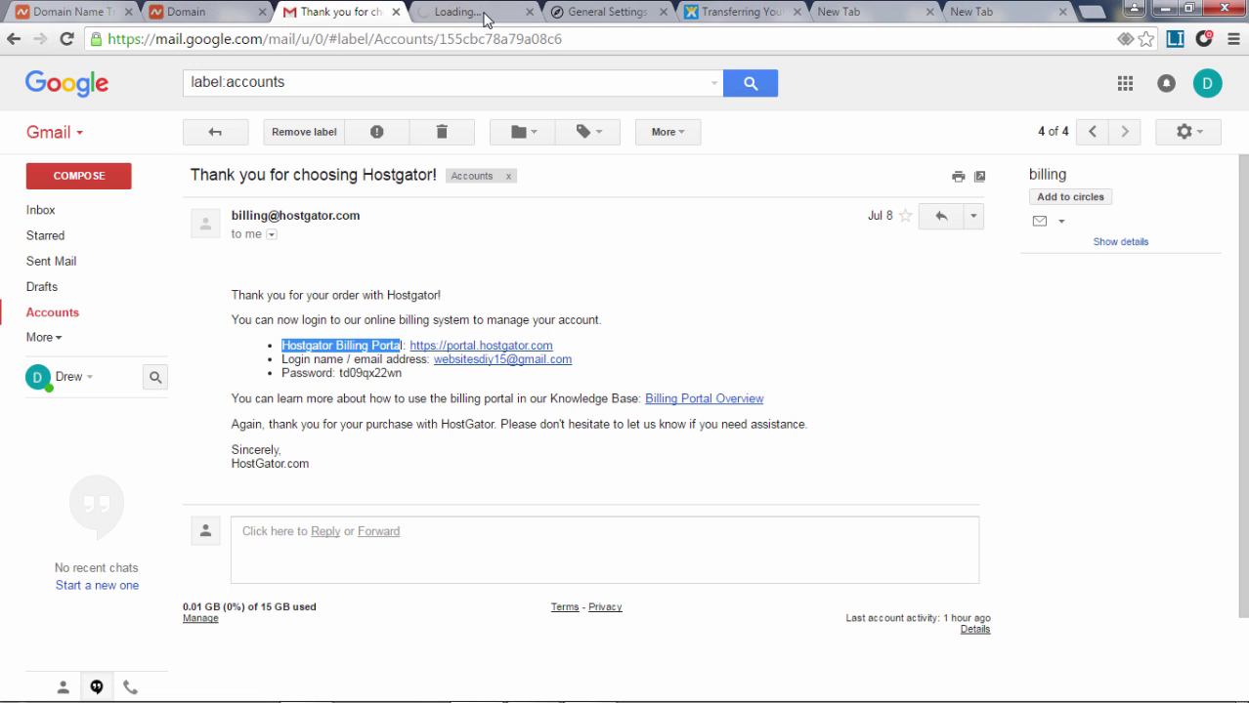
left_click(485, 16)
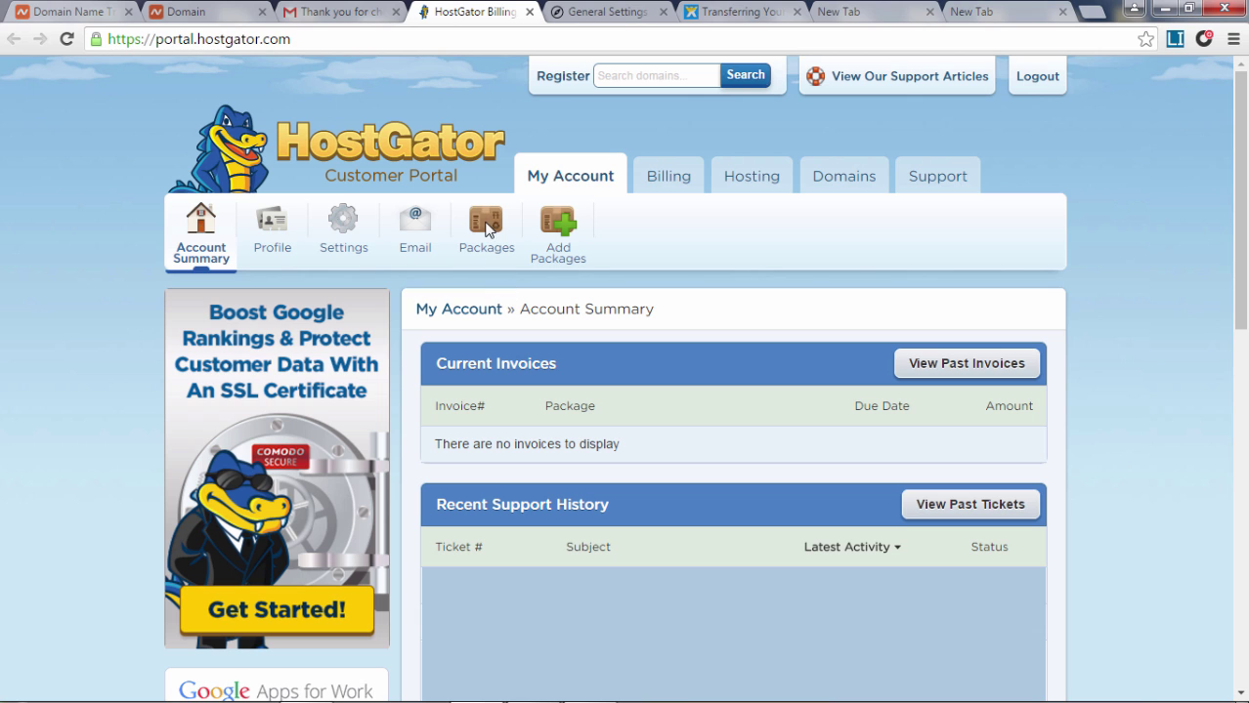
Open the Change Primary Domain form for the wpthemehelper.com hosting package and place the cursor in the new domain field
left_click(486, 217)
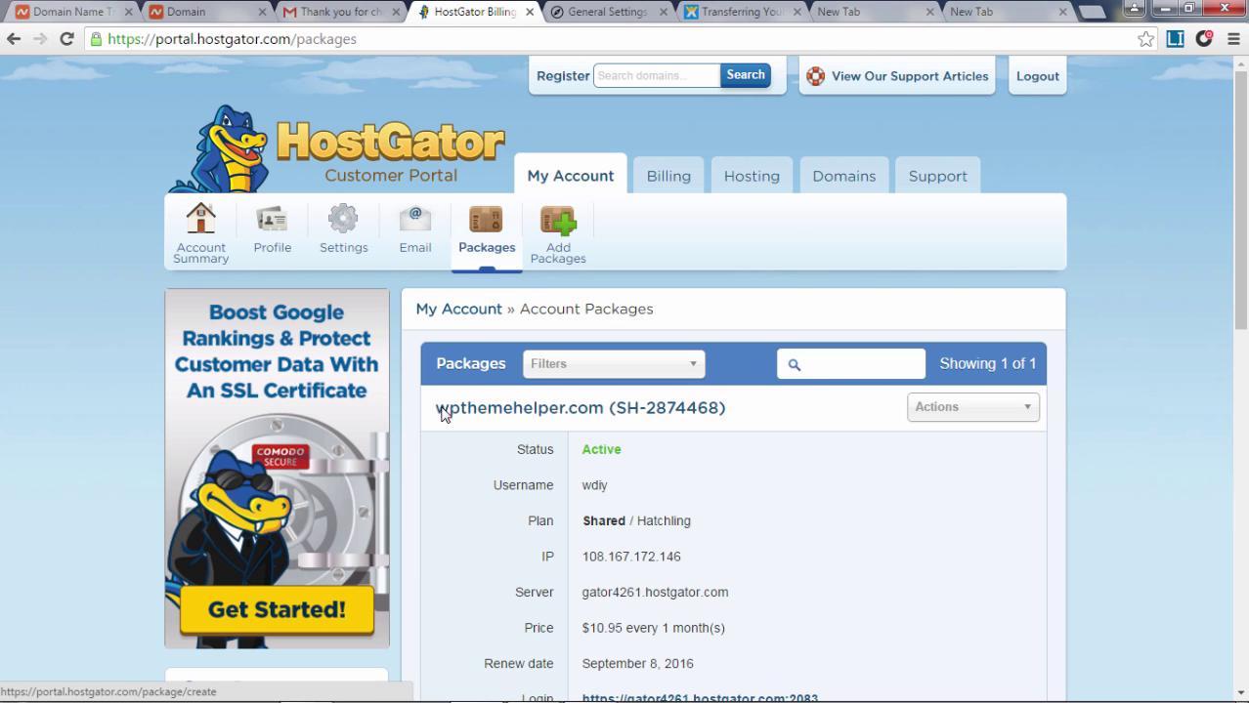
left_click_drag(432, 410, 767, 413)
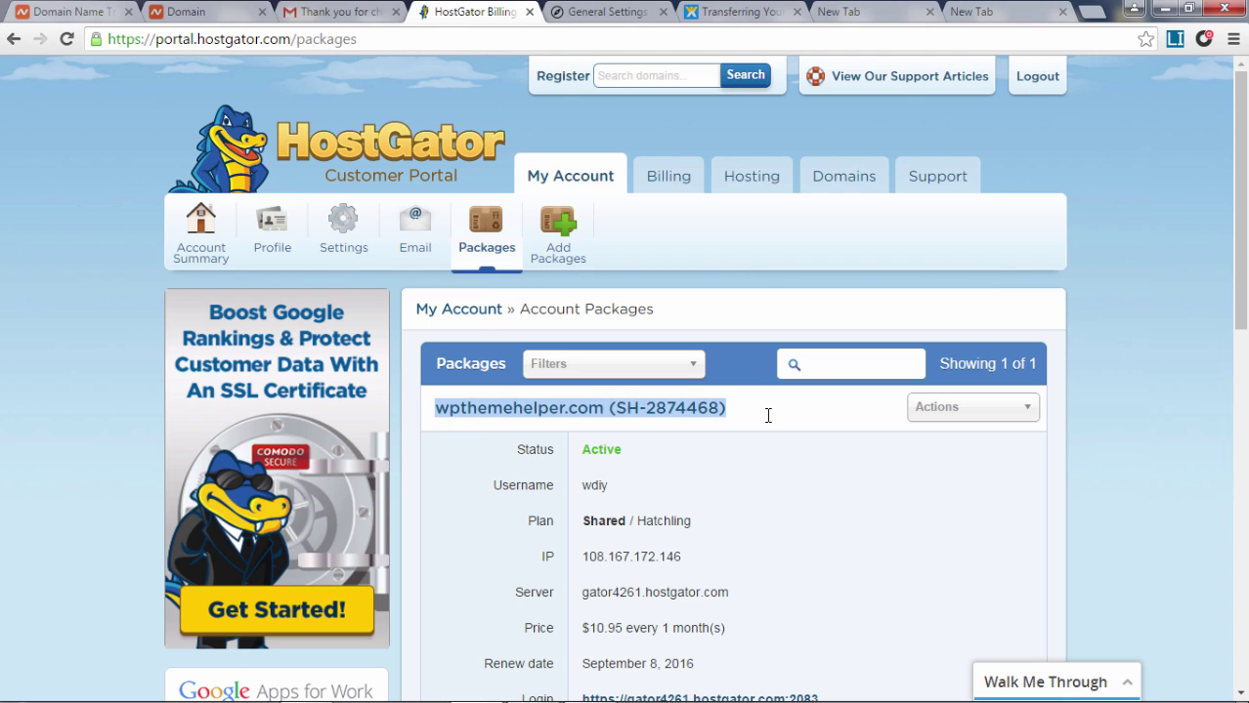
left_click(984, 411)
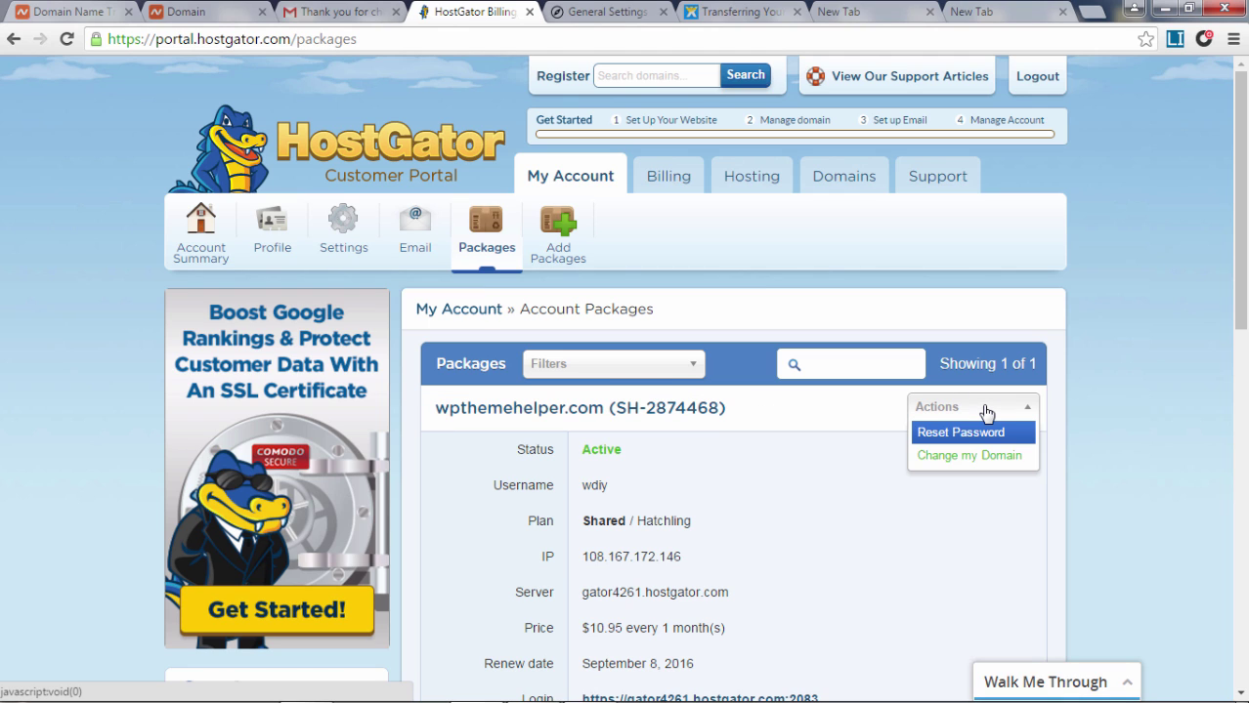
left_click(974, 460)
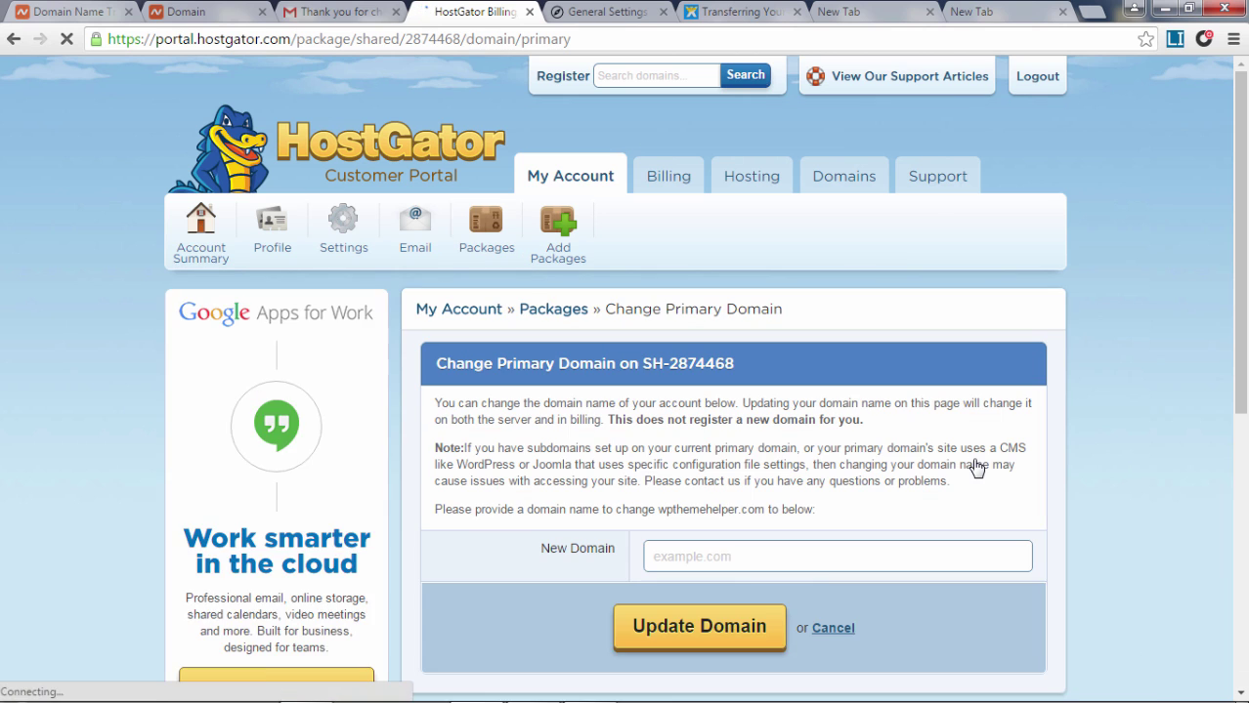
scroll(816, 435, "down", 1)
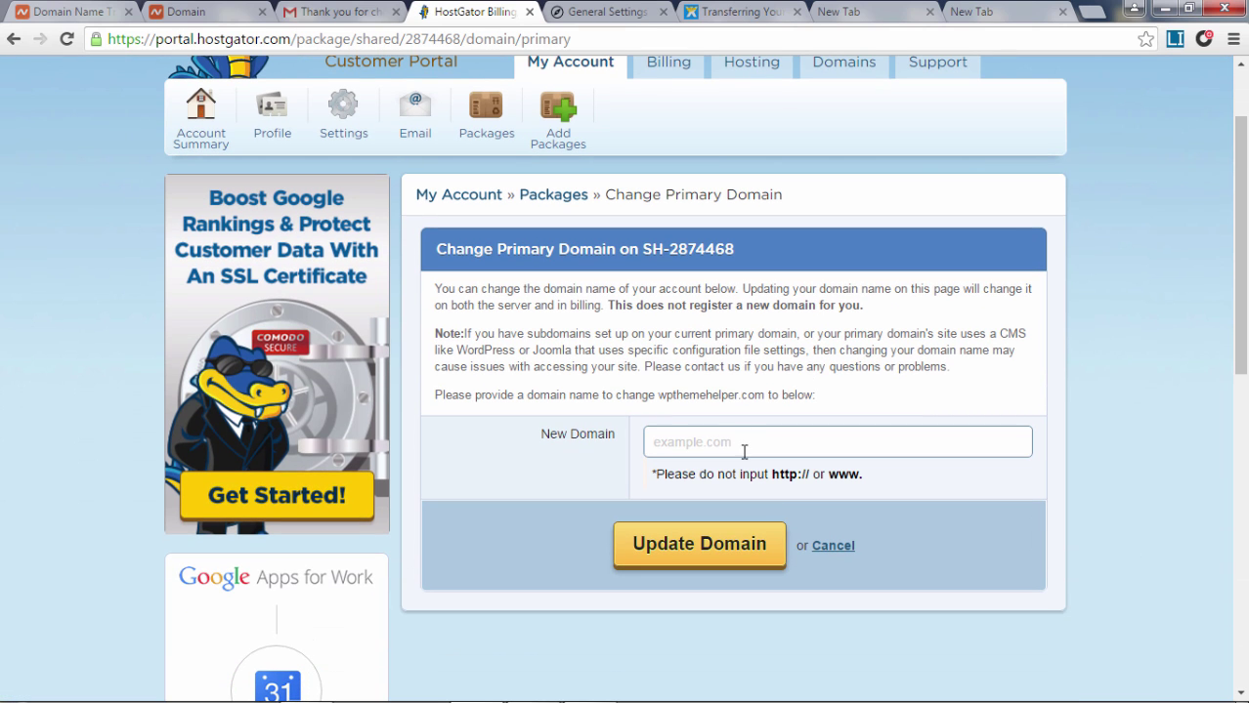
left_click(670, 439)
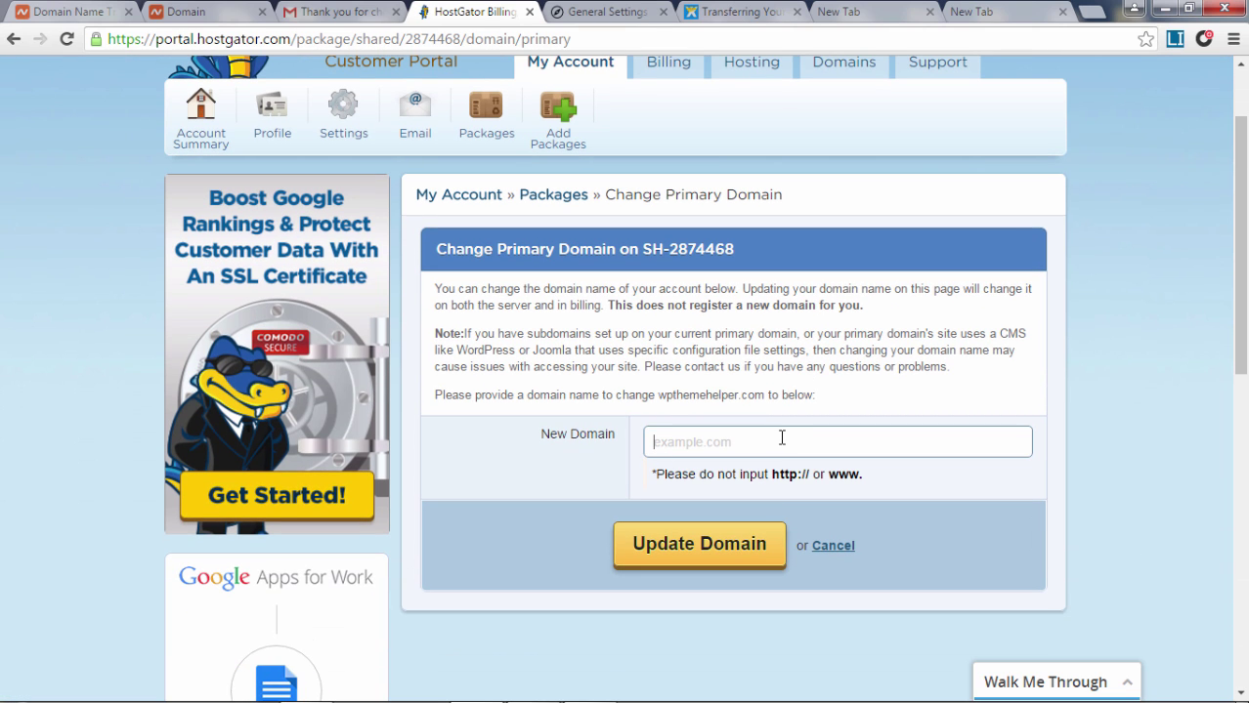
Recheck the WordPress Address and Site Address URLs in the WordPress General Settings, and return to HostGator's Change Primary Domain form
left_click(603, 15)
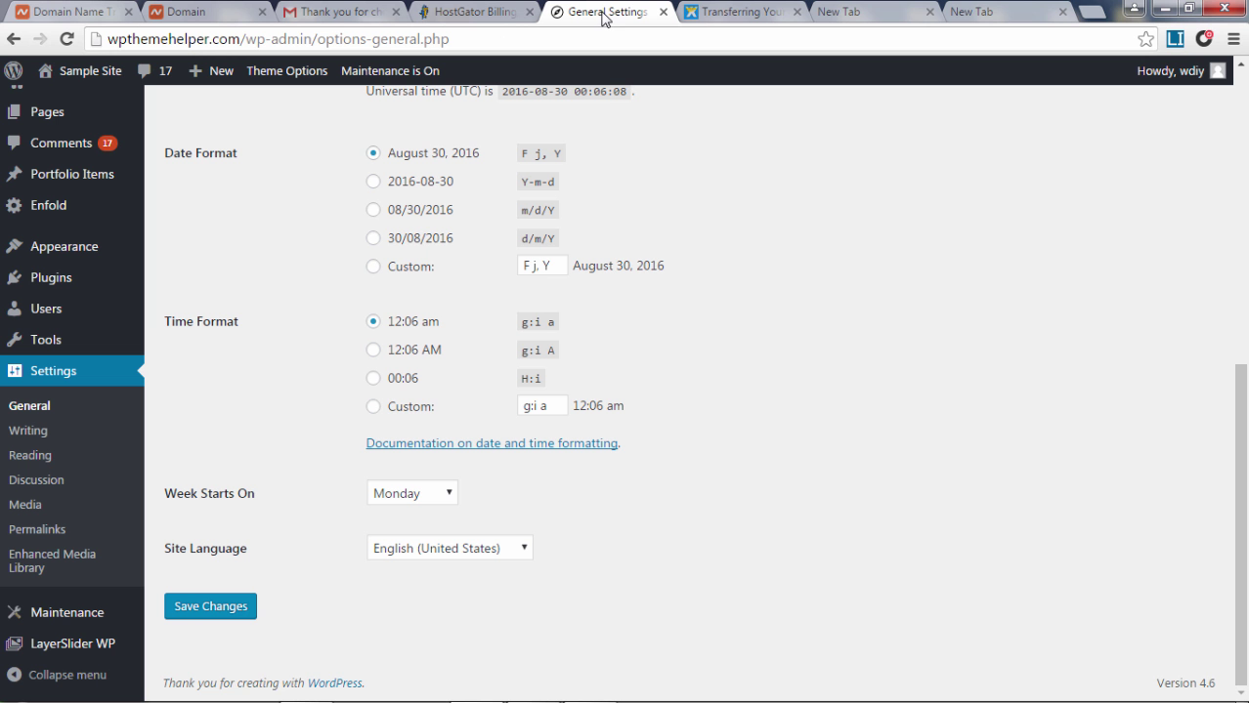
scroll(769, 430, "up", 6)
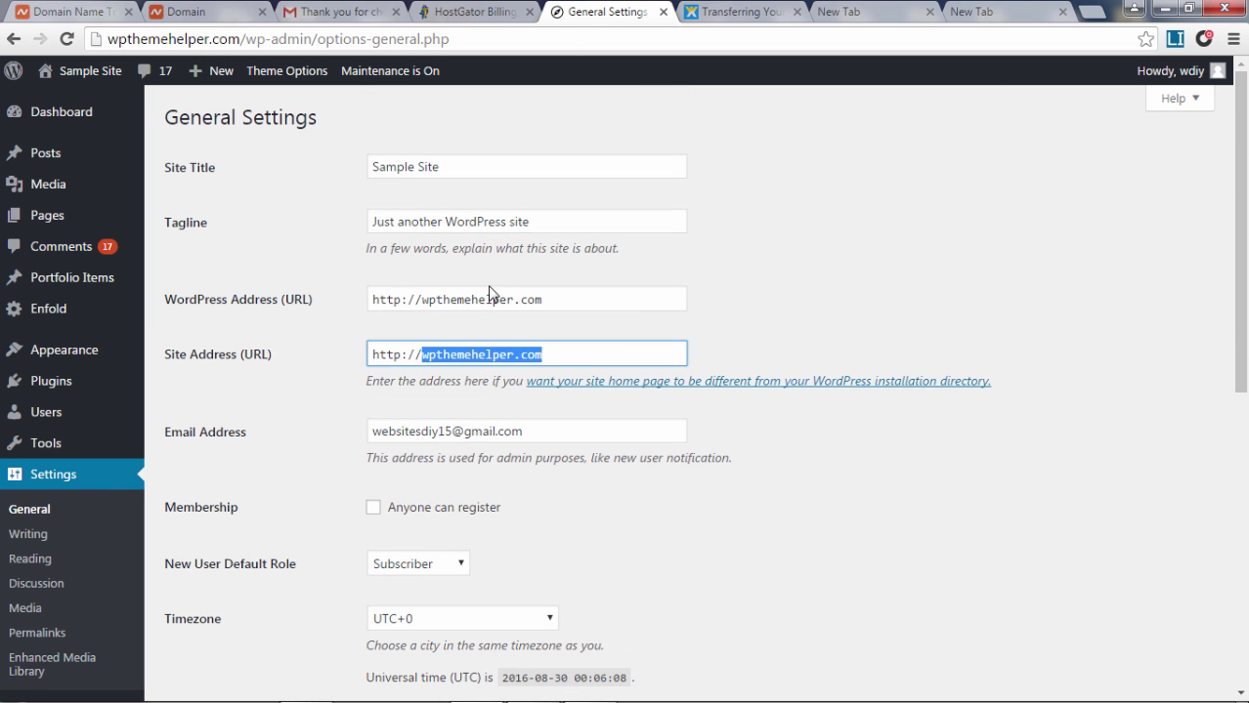
left_click(504, 299)
left_click_drag(421, 299, 623, 292)
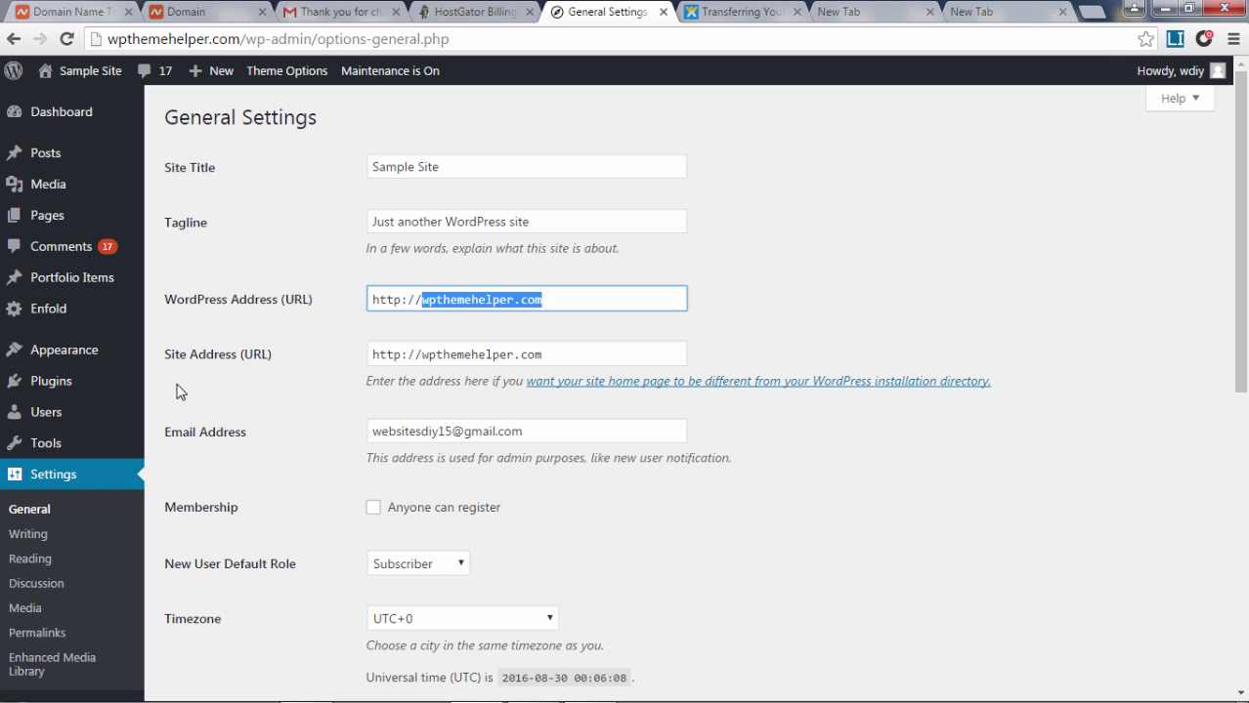
left_click_drag(581, 355, 421, 355)
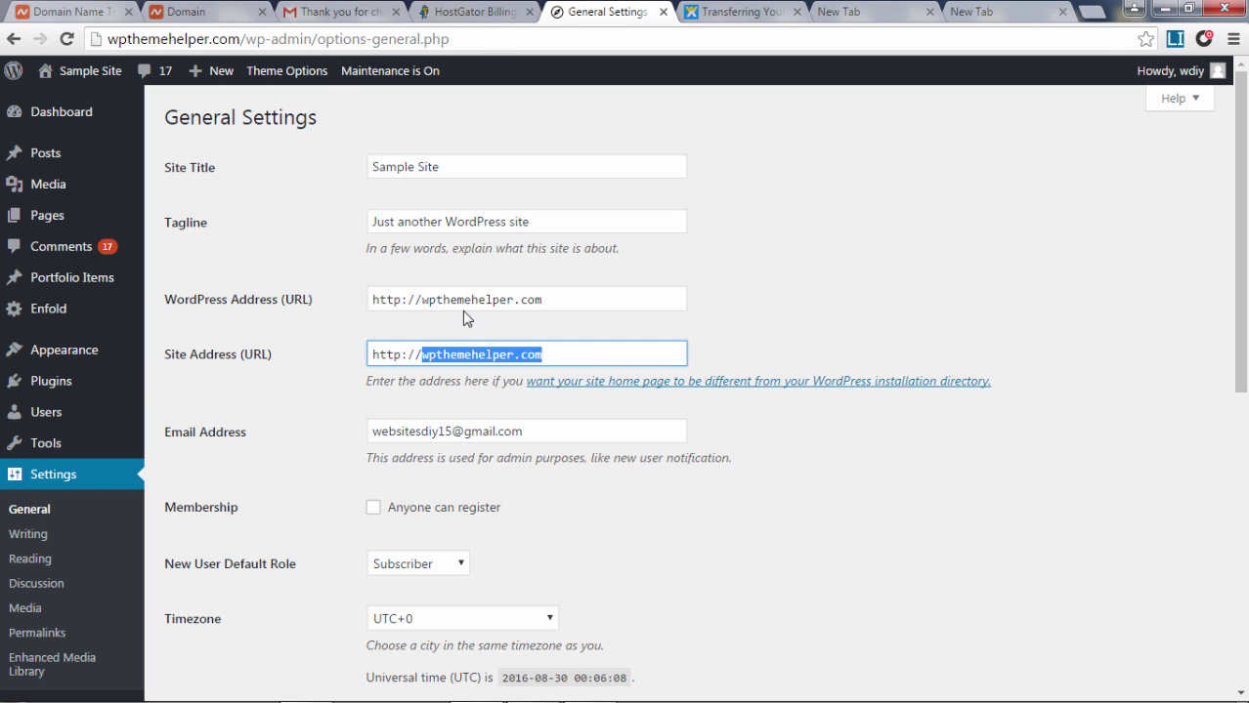
left_click(471, 11)
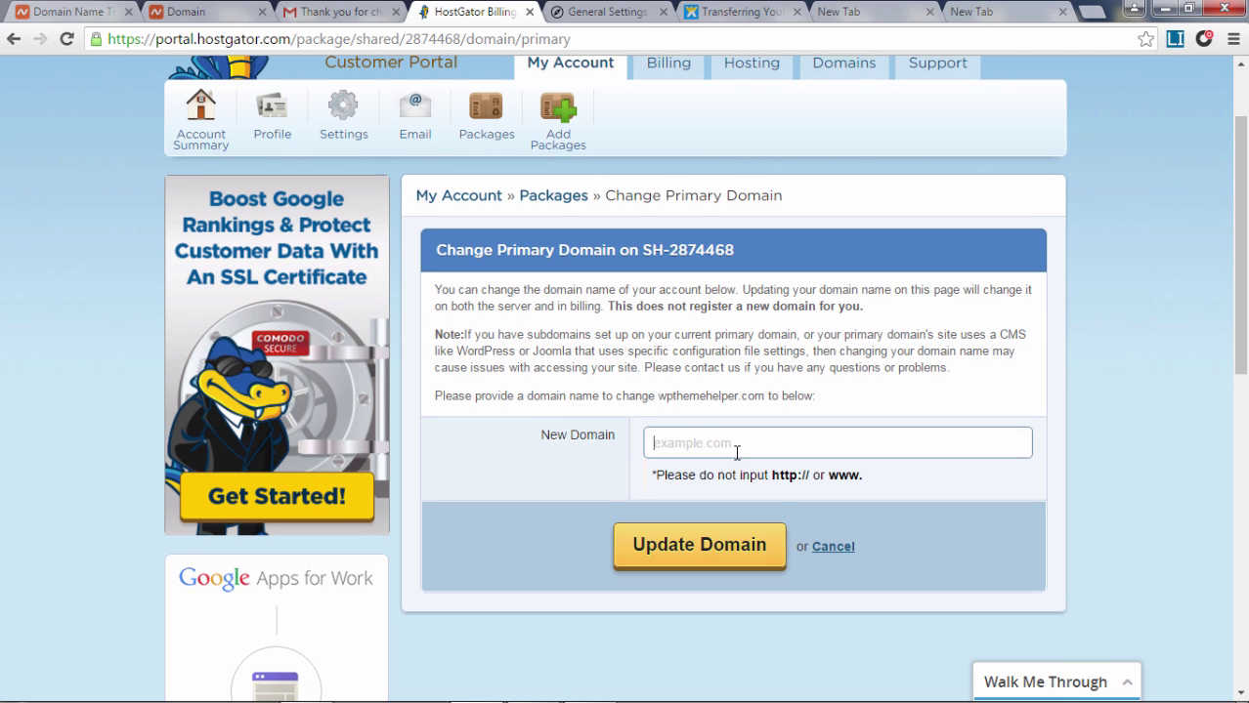
scroll(592, 177, "up", 1)
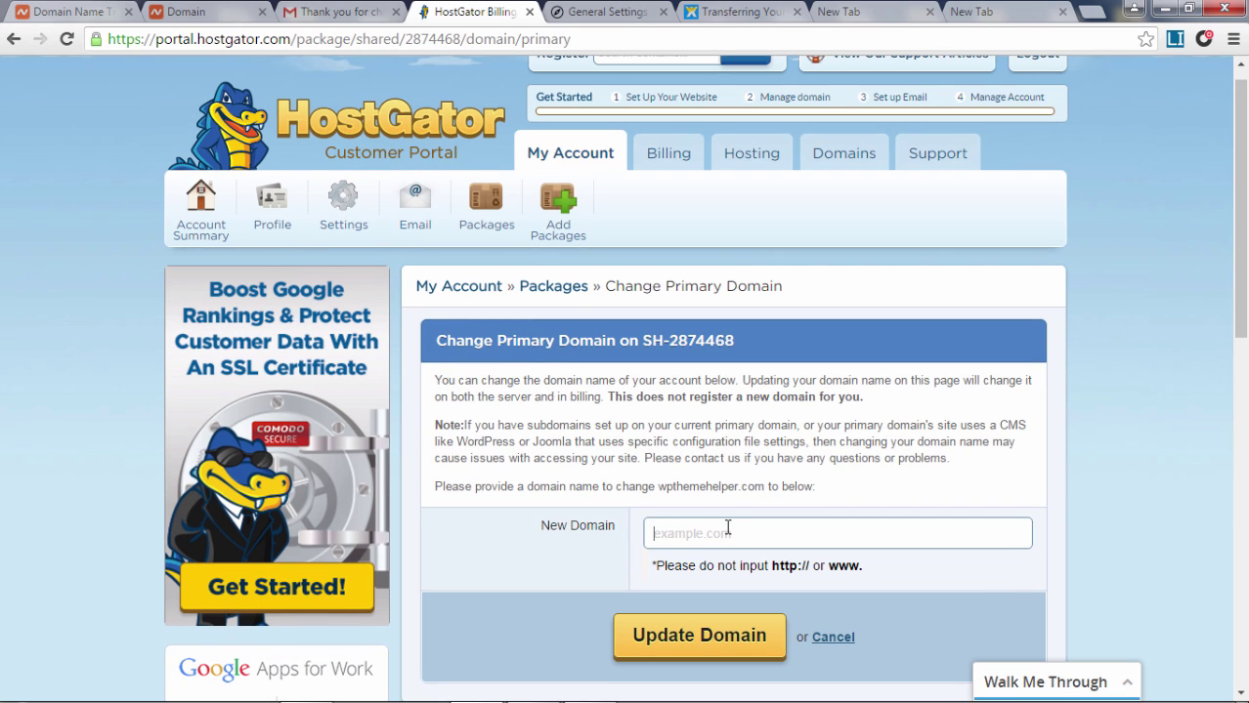